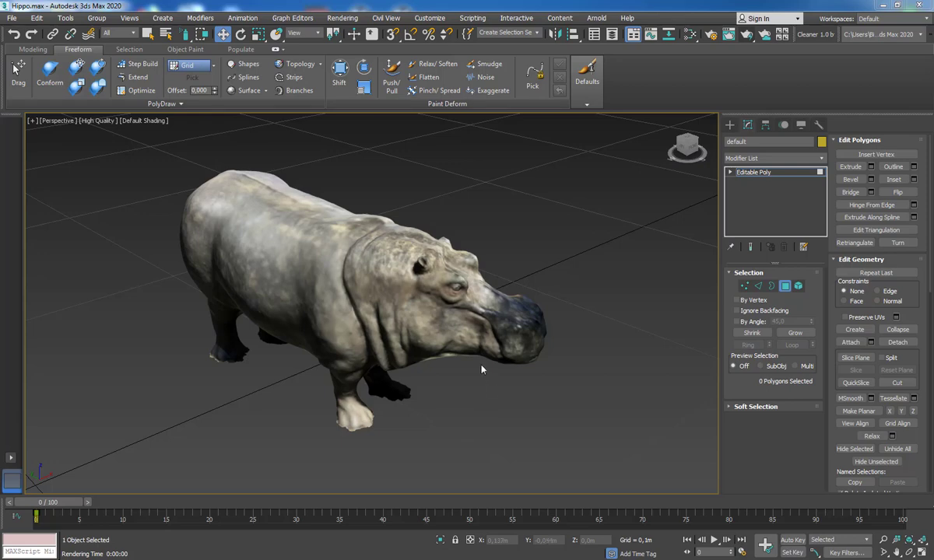
# - Inspect the hippo's mesh topology in edged-faces and wireframe display modes
pyautogui.moveTo(439, 315)
pyautogui.keyDown('alt'); pyautogui.mouseDown(button='middle')
pyautogui.moveTo(375, 323)
pyautogui.moveTo(469, 313)
pyautogui.mouseUp(button='middle'); pyautogui.keyUp('alt')
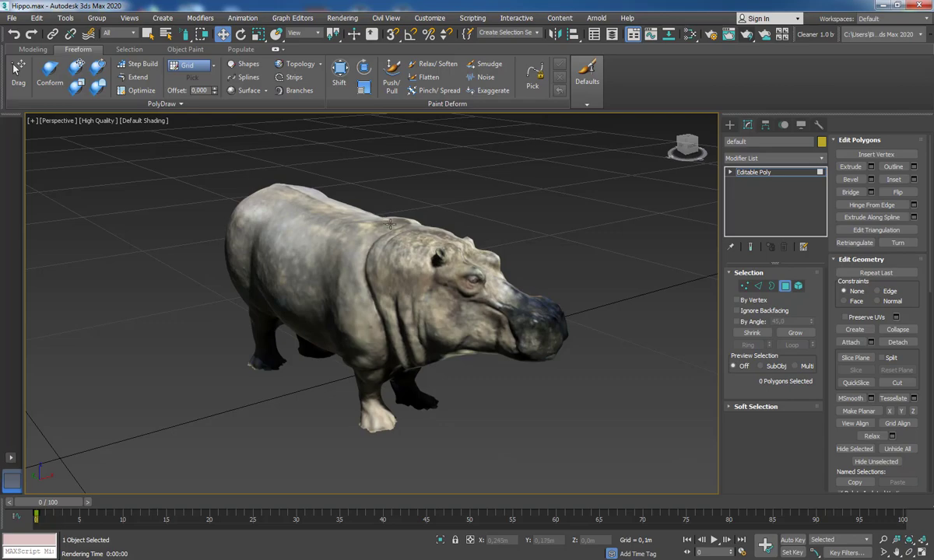
pyautogui.press('F4')
pyautogui.scroll(3, 406, 255)
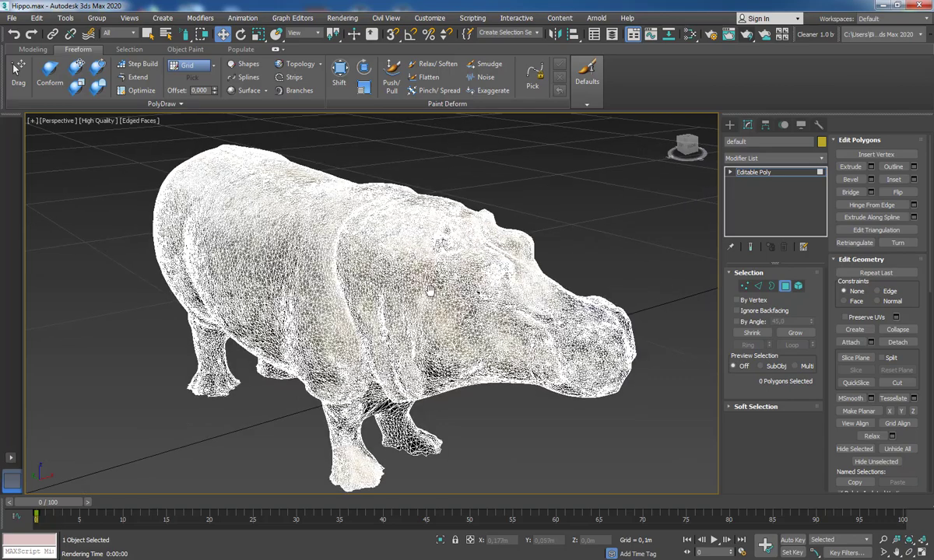
pyautogui.moveTo(438, 266)
pyautogui.keyDown('alt'); pyautogui.mouseDown(button='middle')
pyautogui.moveTo(460, 270)
pyautogui.moveTo(466, 250)
pyautogui.mouseUp(button='middle'); pyautogui.keyUp('alt')
pyautogui.scroll(4, 463, 266)
pyautogui.scroll(-4, 449, 263)
pyautogui.press('F3')
pyautogui.click(730, 125)
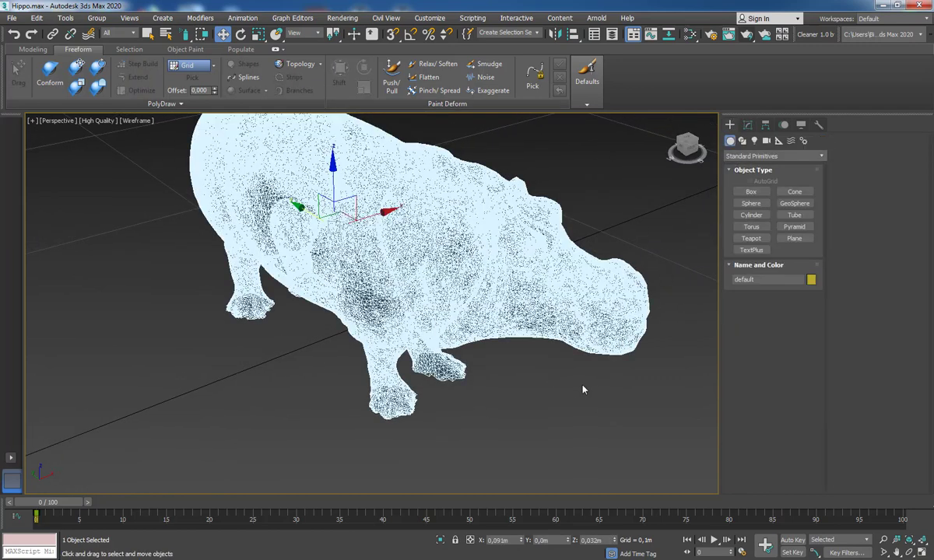
pyautogui.click(501, 362)
pyautogui.press('F3')
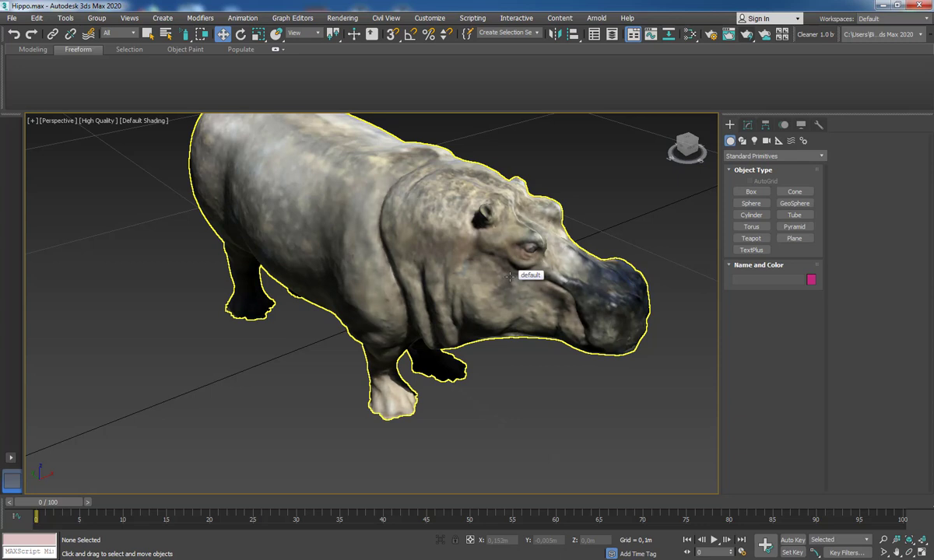
# - Orbit around the hippo from low side and three-quarter views, then select the hippo model
pyautogui.press('F4')
pyautogui.click(467, 261)
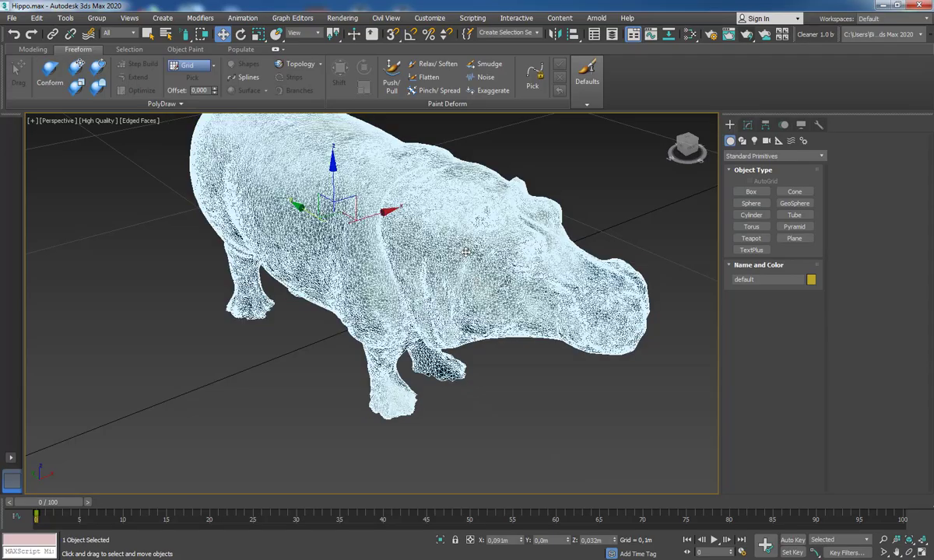
pyautogui.scroll(3, 465, 252)
pyautogui.moveTo(465, 253)
pyautogui.keyDown('alt'); pyautogui.mouseDown(button='middle')
pyautogui.moveTo(534, 260)
pyautogui.moveTo(497, 238)
pyautogui.moveTo(463, 258)
pyautogui.mouseUp(button='middle'); pyautogui.keyUp('alt')
pyautogui.scroll(-3, 533, 260)
pyautogui.scroll(2, 497, 237)
pyautogui.press('F4')
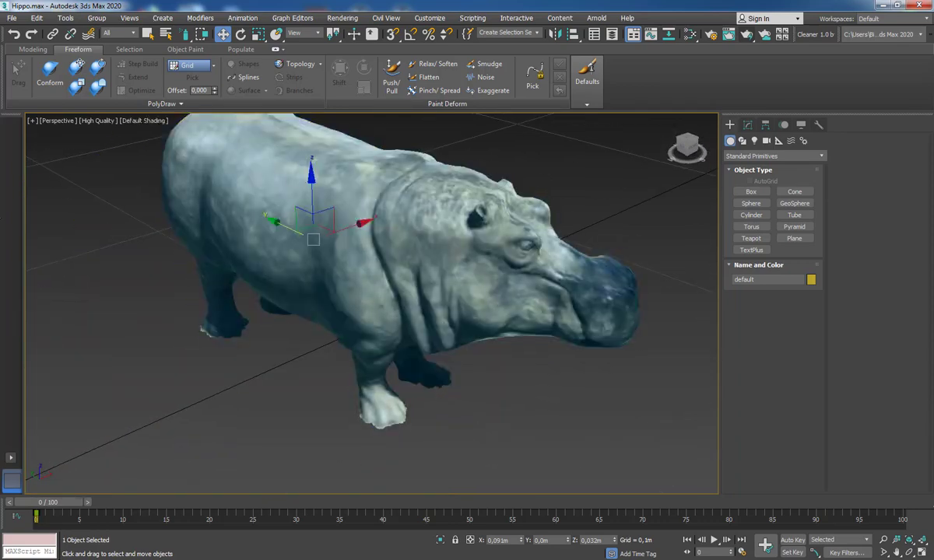
pyautogui.moveTo(476, 307)
pyautogui.keyDown('alt'); pyautogui.mouseDown(button='middle')
pyautogui.moveTo(500, 297)
pyautogui.moveTo(408, 298)
pyautogui.moveTo(267, 277)
pyautogui.mouseUp(button='middle'); pyautogui.keyUp('alt')
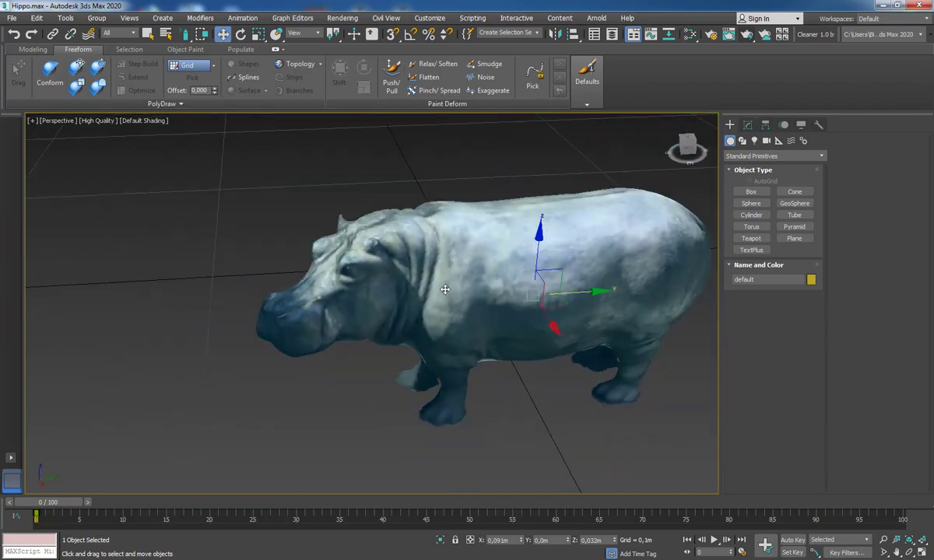
pyautogui.moveTo(444, 290)
pyautogui.keyDown('alt'); pyautogui.mouseDown(button='middle')
pyautogui.moveTo(520, 263)
pyautogui.moveTo(492, 279)
pyautogui.moveTo(492, 246)
pyautogui.moveTo(507, 279)
pyautogui.moveTo(411, 311)
pyautogui.mouseUp(button='middle'); pyautogui.keyUp('alt')
pyautogui.click(522, 418)
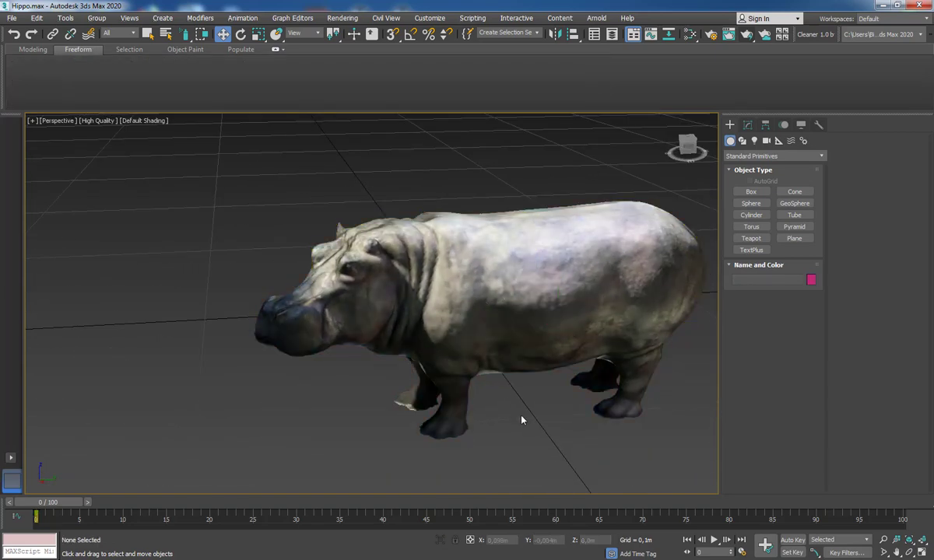
pyautogui.moveTo(515, 413)
pyautogui.keyDown('alt'); pyautogui.mouseDown(button='middle')
pyautogui.moveTo(558, 427)
pyautogui.moveTo(433, 377)
pyautogui.moveTo(538, 402)
pyautogui.moveTo(421, 375)
pyautogui.moveTo(424, 413)
pyautogui.moveTo(446, 358)
pyautogui.mouseUp(button='middle'); pyautogui.keyUp('alt')
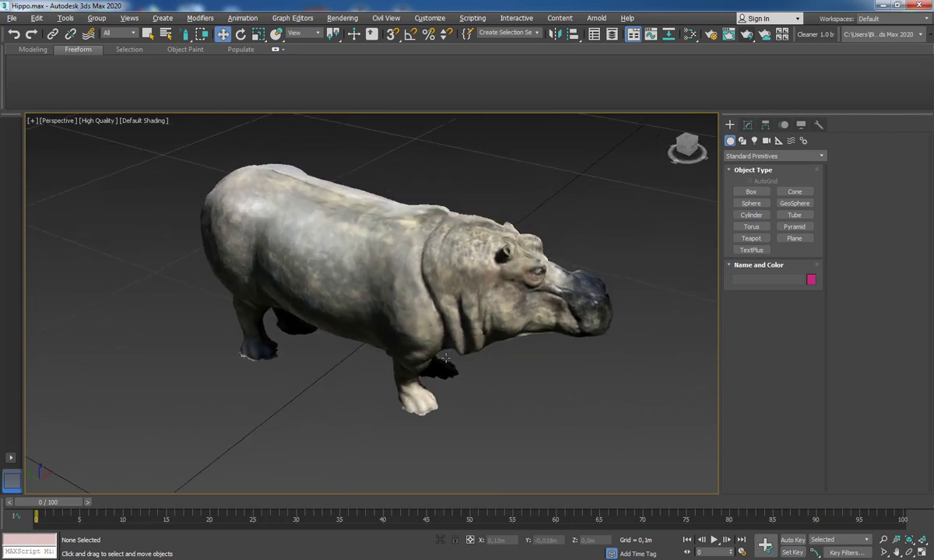
pyautogui.click(441, 331)
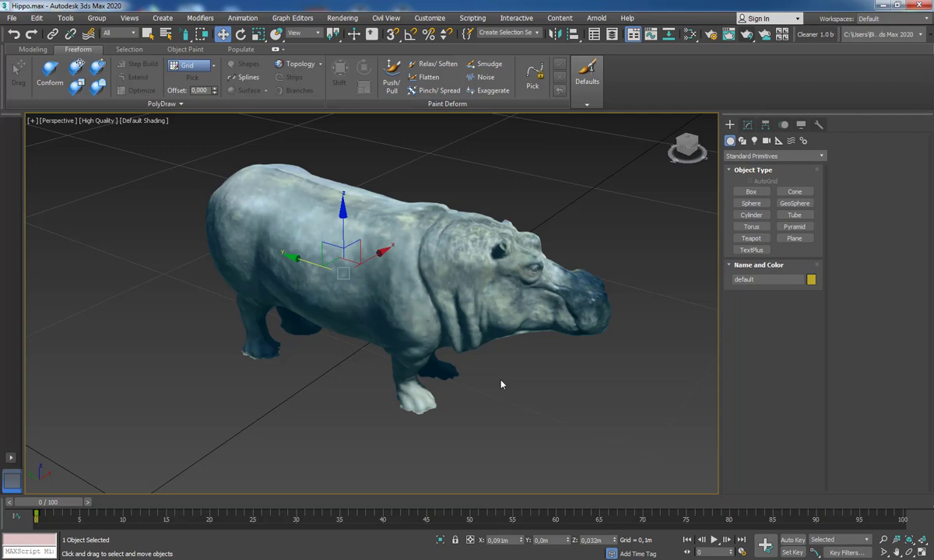
# - Export the selected hippo to D: with gw::OBJ-Exporter, replacing 01.obj
pyautogui.hotkey('ctrl', 'e')
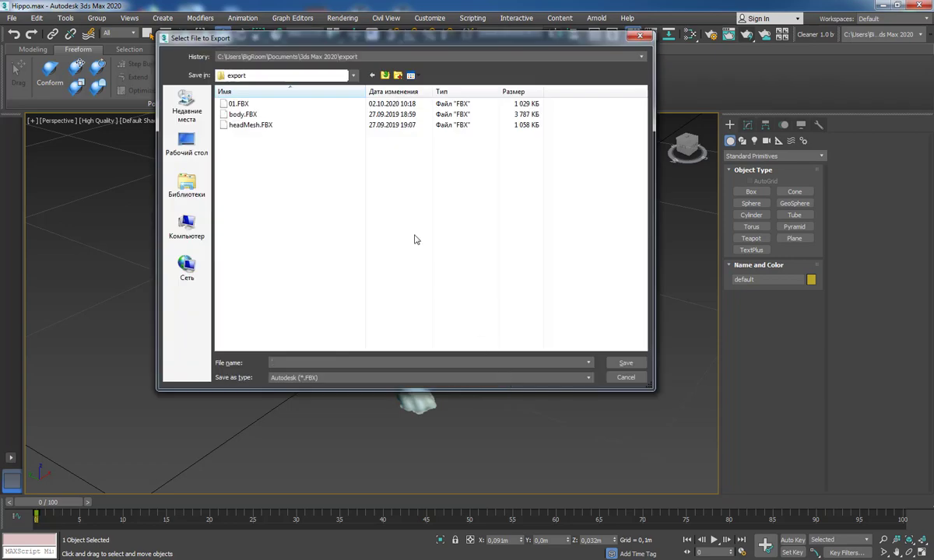
pyautogui.click(294, 74)
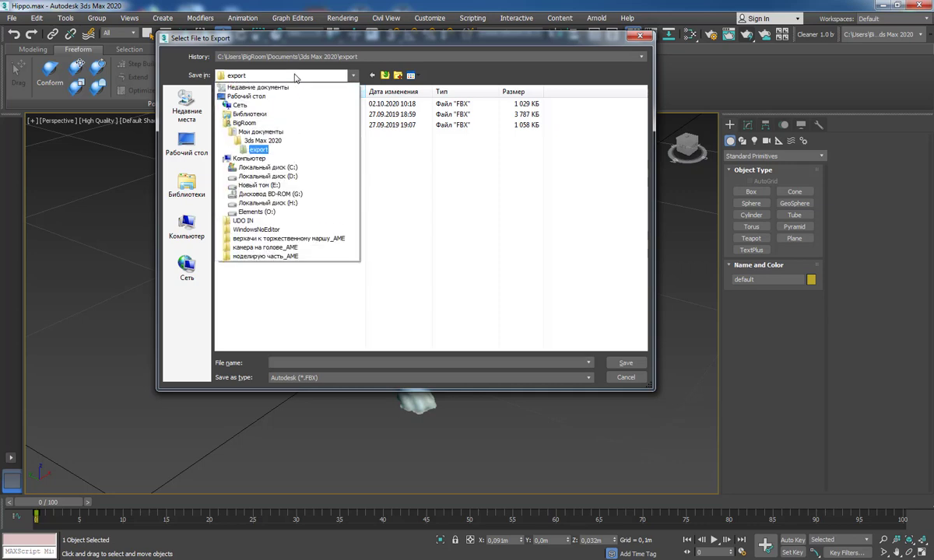
pyautogui.click(294, 175)
pyautogui.click(311, 377)
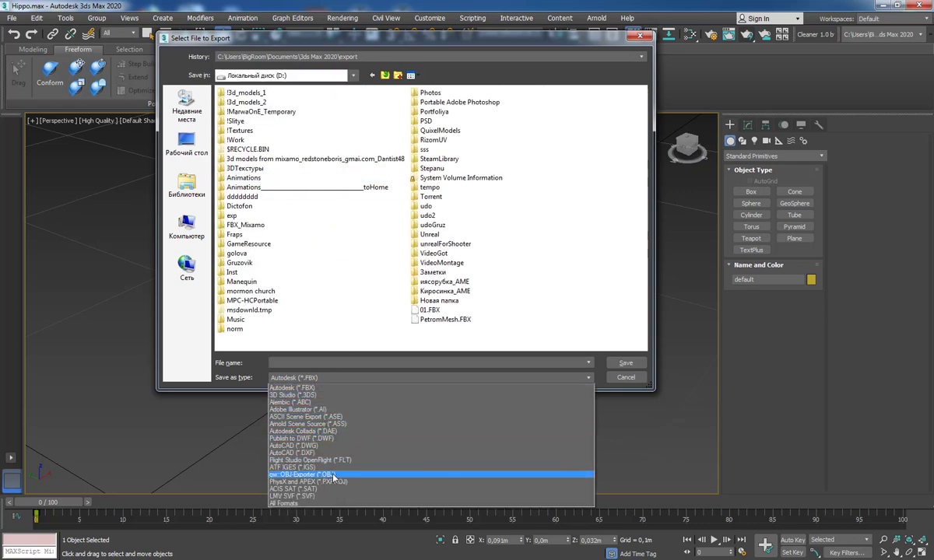
pyautogui.click(335, 474)
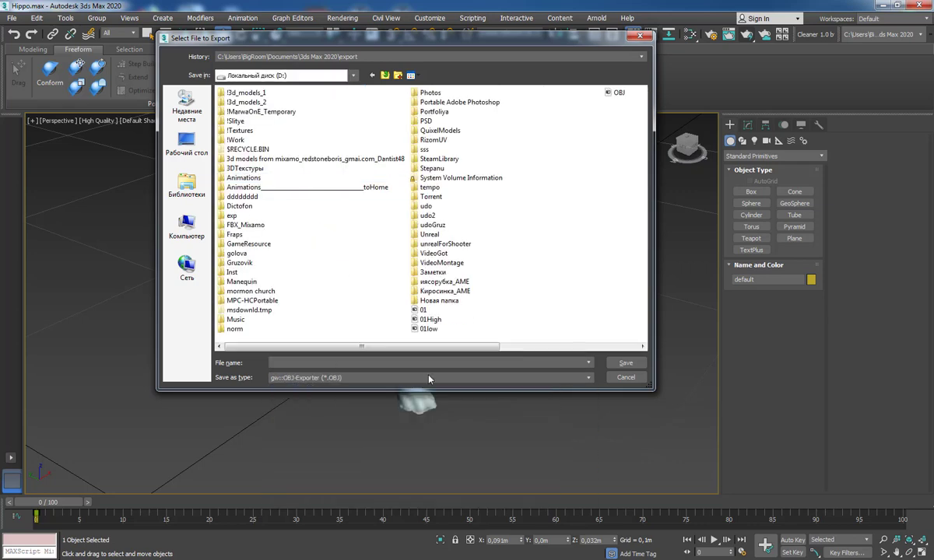
pyautogui.doubleClick(430, 311)
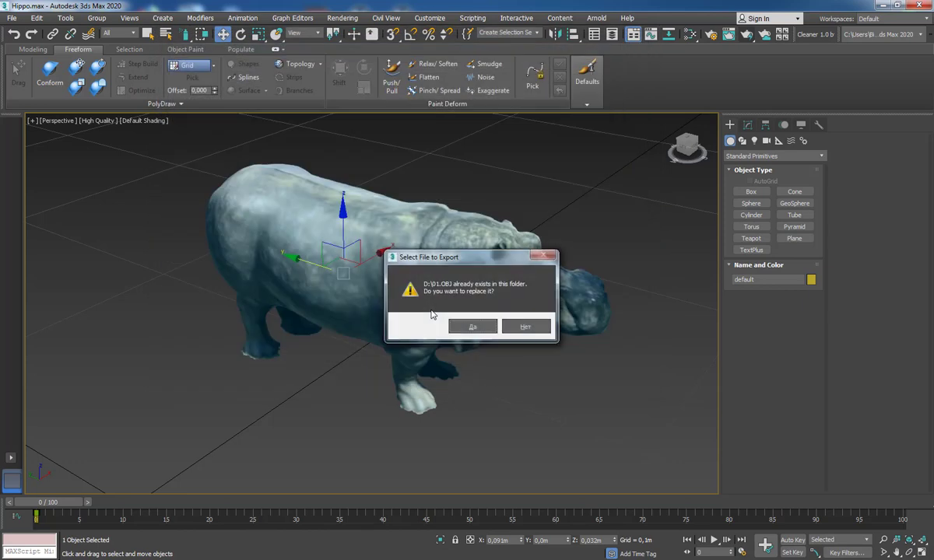
pyautogui.click(434, 318)
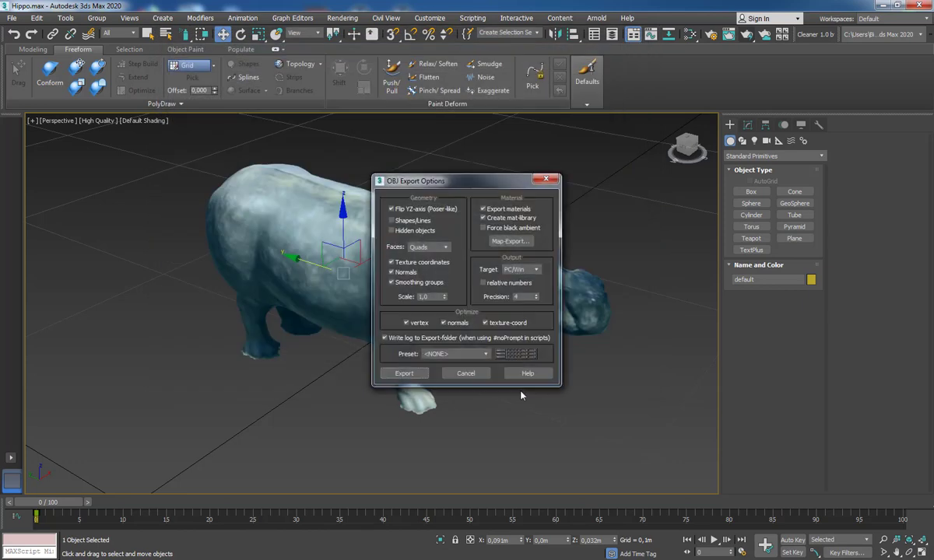
pyautogui.click(404, 373)
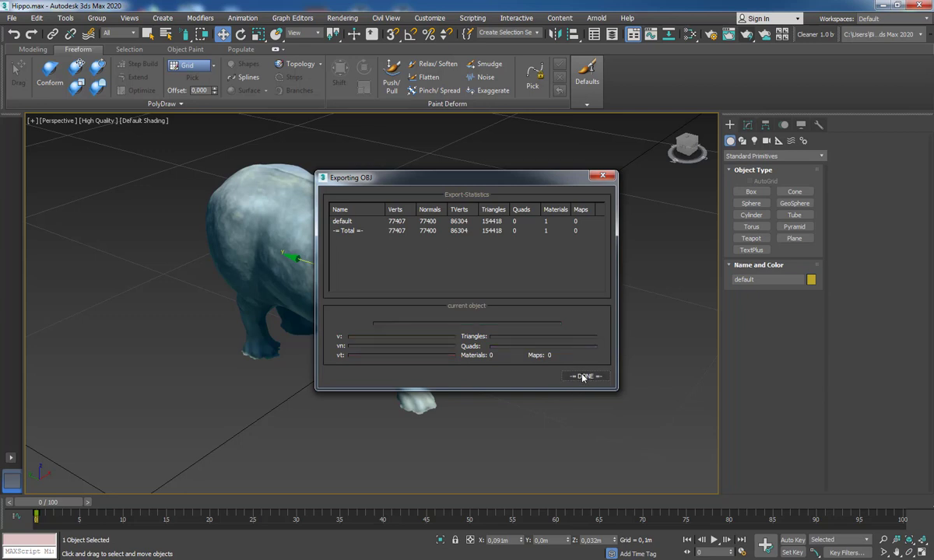
pyautogui.click(585, 376)
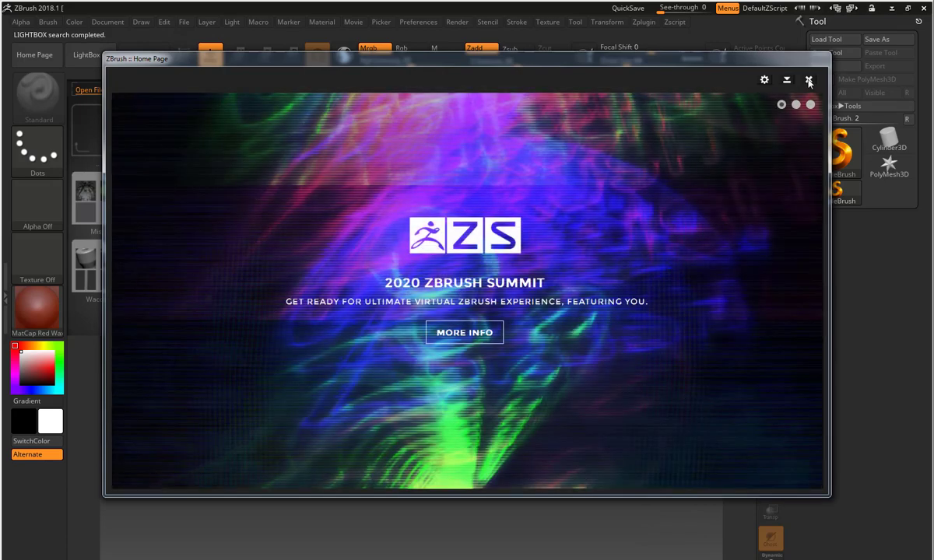
# - Close the ZBrush Home Page and the LightBox browser
pyautogui.click(808, 81)
pyautogui.click(86, 54)
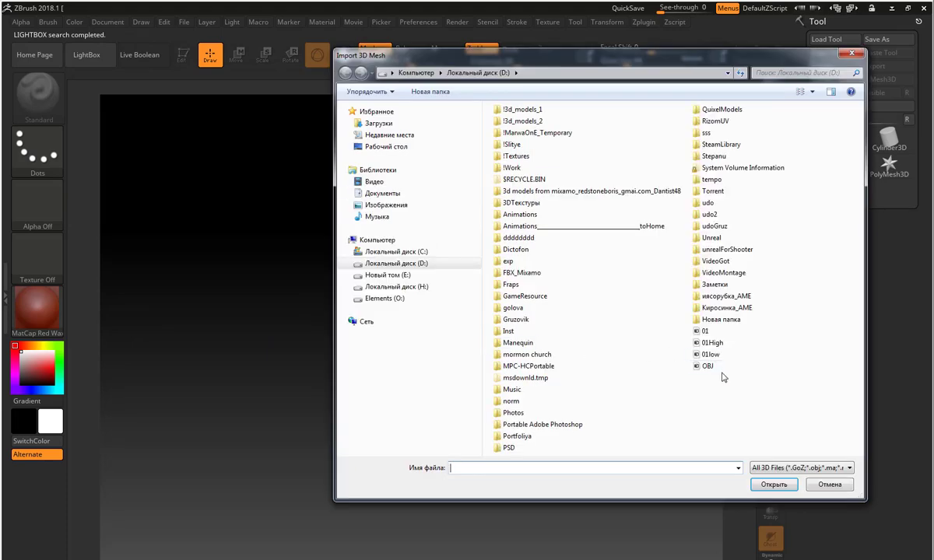
# - Import the 01 mesh, drag it onto the canvas and make it editable
pyautogui.doubleClick(706, 332)
pyautogui.moveTo(426, 318); pyautogui.dragTo(498, 389)
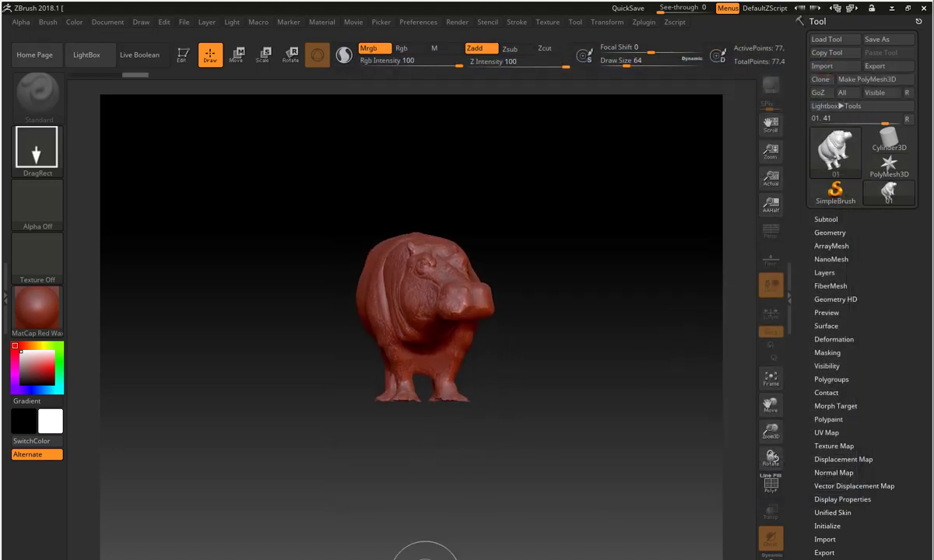
pyautogui.click(182, 55)
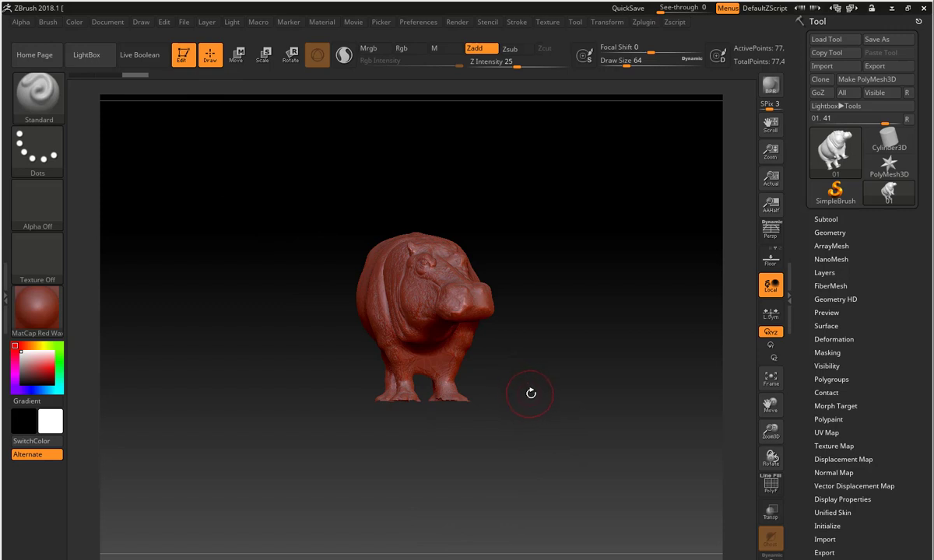
# - Divide the hippo once under Tool > Geometry to reach subdivision level 2
pyautogui.moveTo(513, 398)
pyautogui.mouseDown()
pyautogui.moveTo(506, 400)
pyautogui.moveTo(509, 389)
pyautogui.moveTo(579, 401)
pyautogui.moveTo(615, 354)
pyautogui.mouseUp()
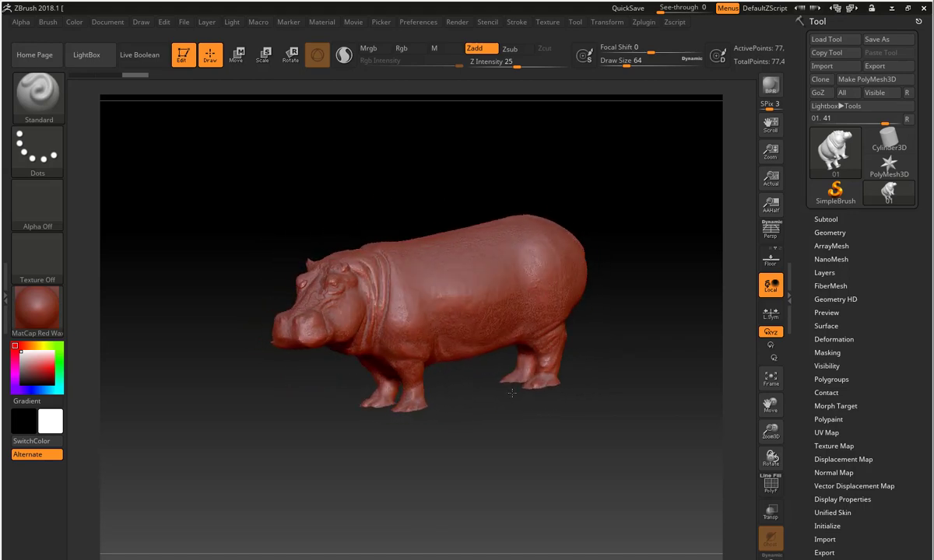
pyautogui.click(827, 233)
pyautogui.click(839, 331)
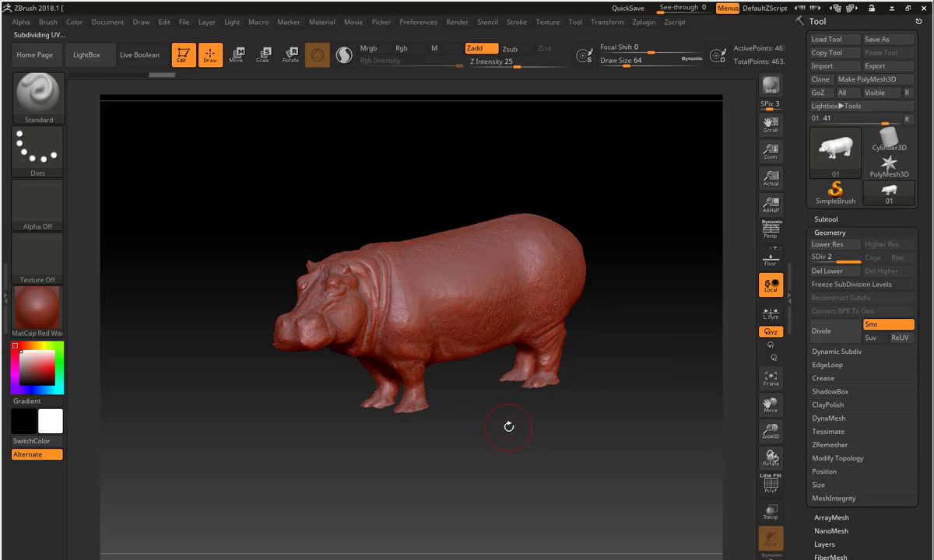
# - Run ZRemesher on the hippo with Target Polygons Count 5 and Adapt
pyautogui.moveTo(522, 436)
pyautogui.mouseDown()
pyautogui.moveTo(498, 421)
pyautogui.moveTo(544, 389)
pyautogui.mouseUp()
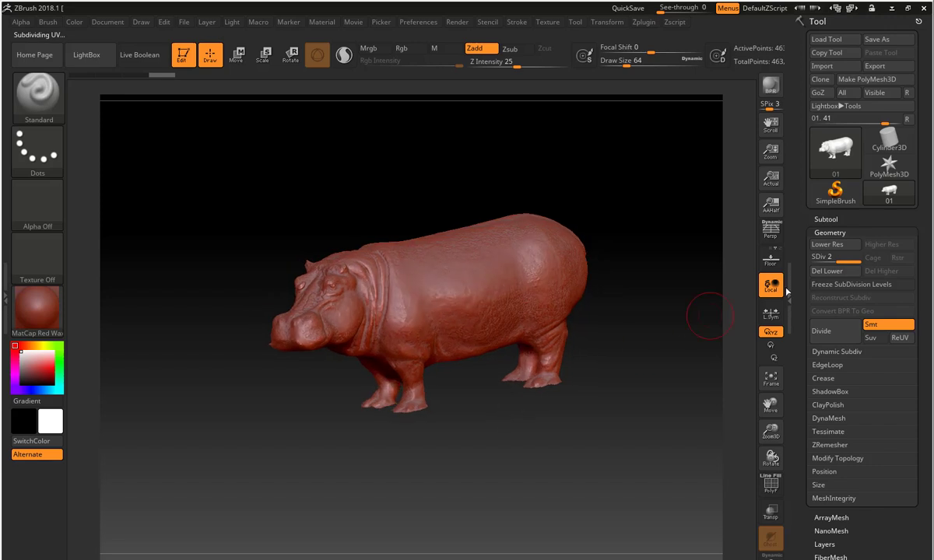
pyautogui.click(831, 445)
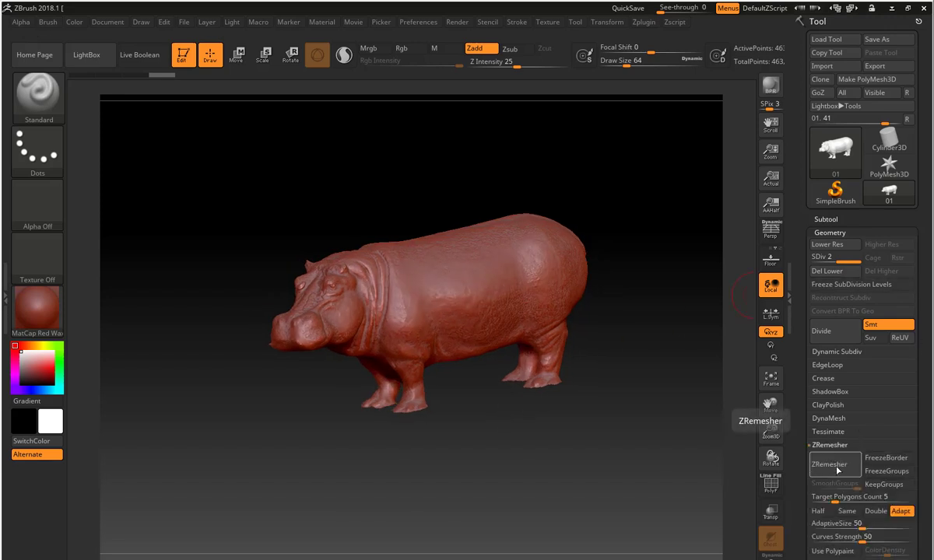
pyautogui.click(839, 471)
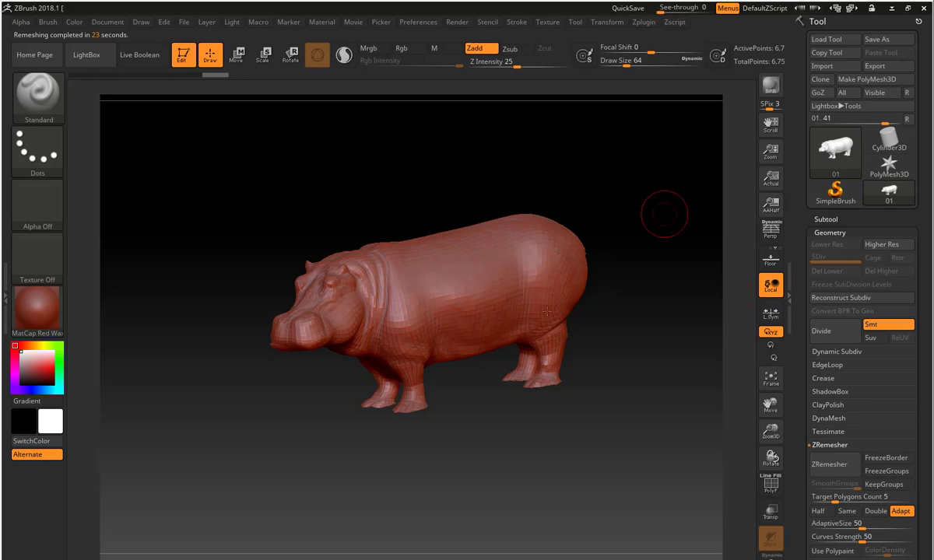
# - Export the remeshed hippo from ZBrush as 02.obj on drive D
pyautogui.moveTo(451, 378)
pyautogui.mouseDown()
pyautogui.moveTo(488, 420)
pyautogui.moveTo(533, 437)
pyautogui.moveTo(743, 269)
pyautogui.mouseUp()
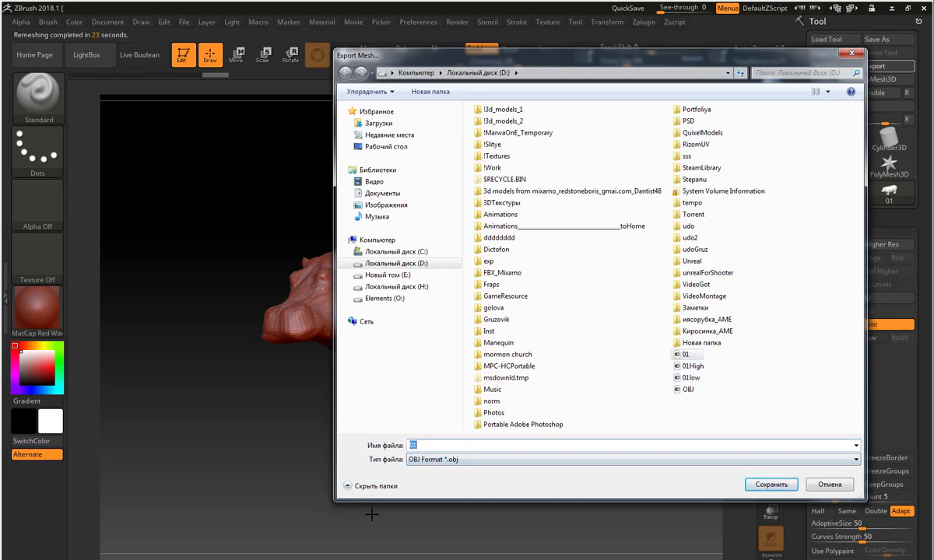
pyautogui.write('02')
pyautogui.click(787, 488)
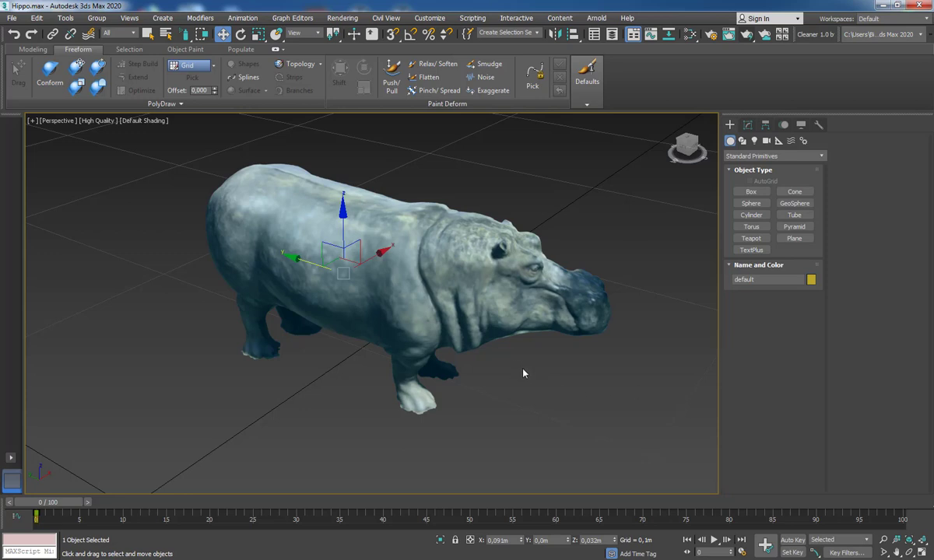
pyautogui.scroll(-2, 506, 366)
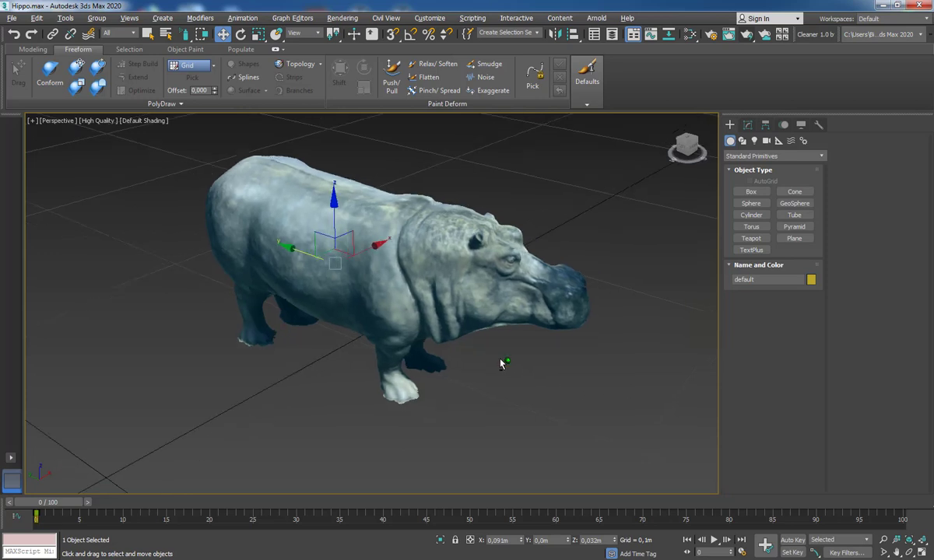
# - Import 02.obj from drive D: through the OBJ Import Options, creating Group7007
pyautogui.scroll(-5, 498, 358)
pyautogui.click(521, 397)
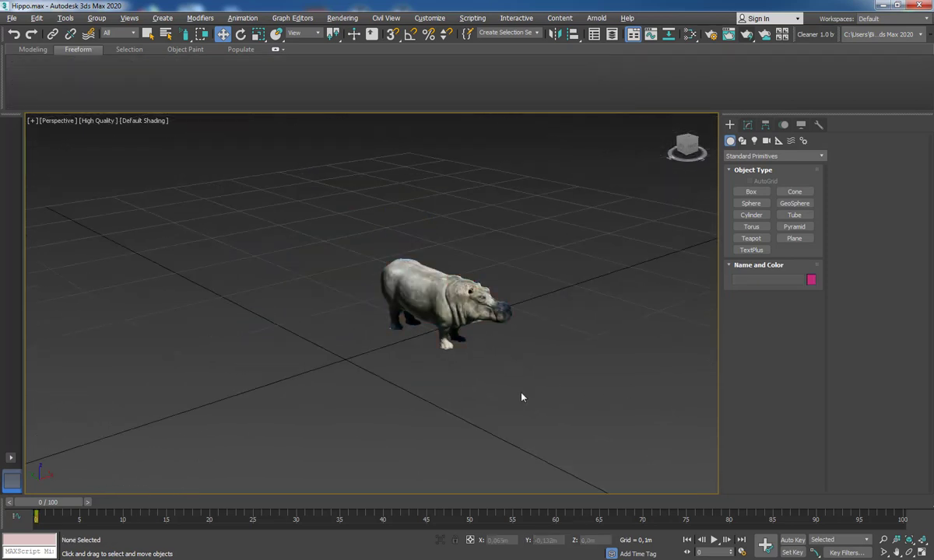
pyautogui.click(498, 313)
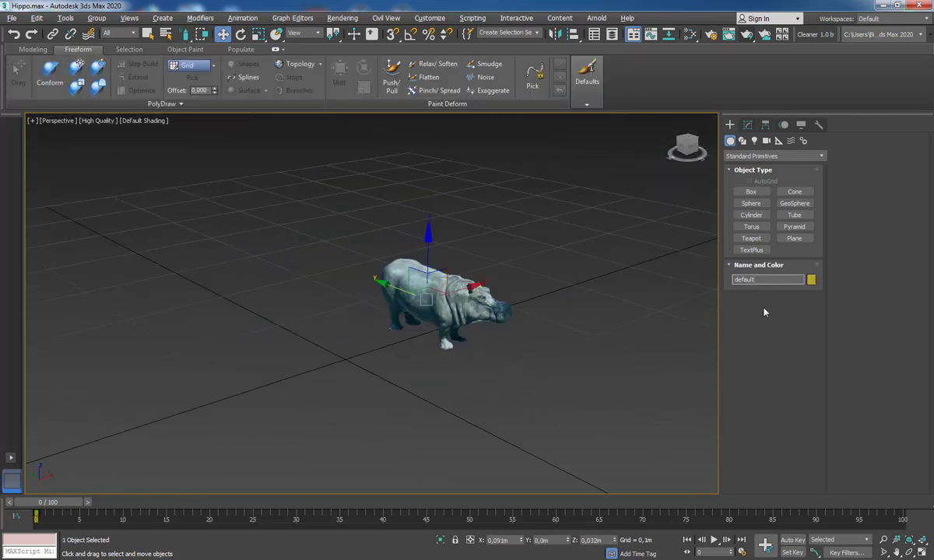
pyautogui.click(612, 405)
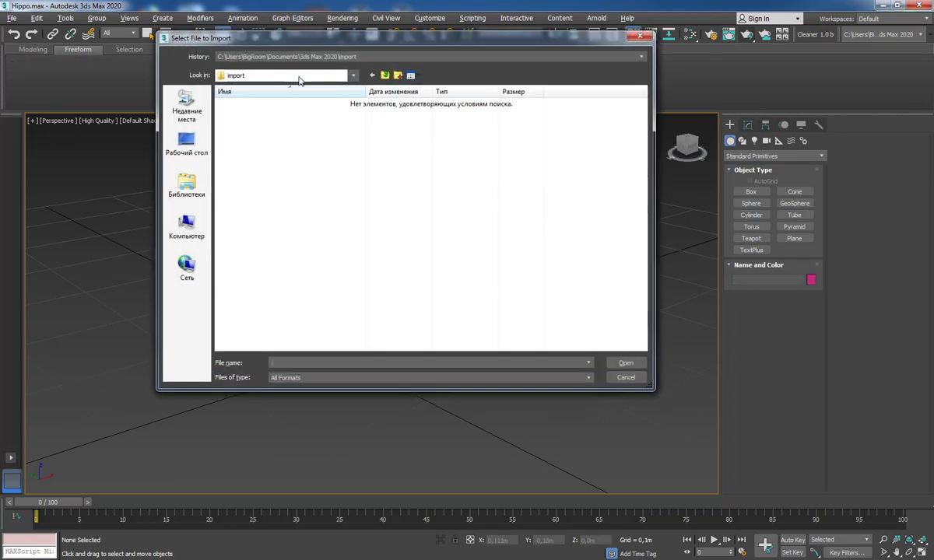
pyautogui.click(298, 76)
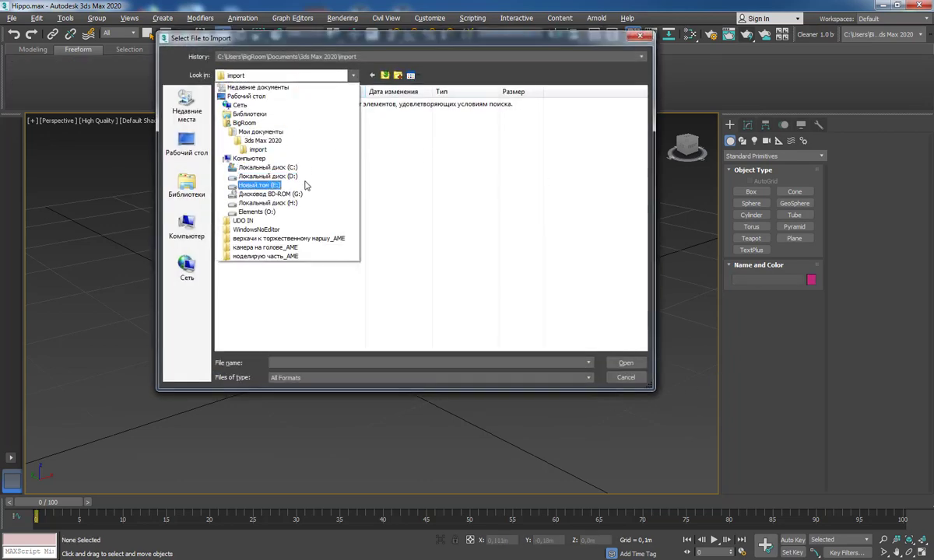
pyautogui.click(302, 184)
pyautogui.click(298, 76)
pyautogui.click(304, 176)
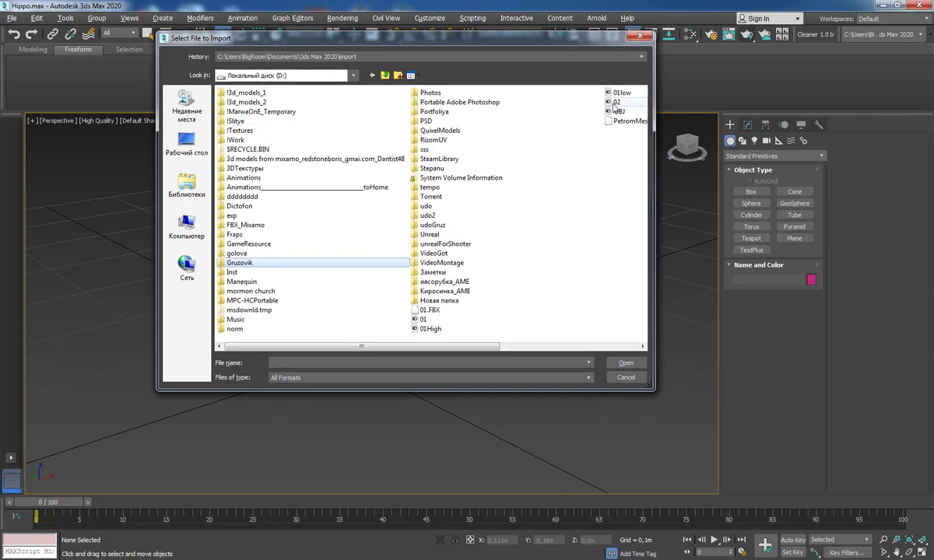
pyautogui.doubleClick(614, 103)
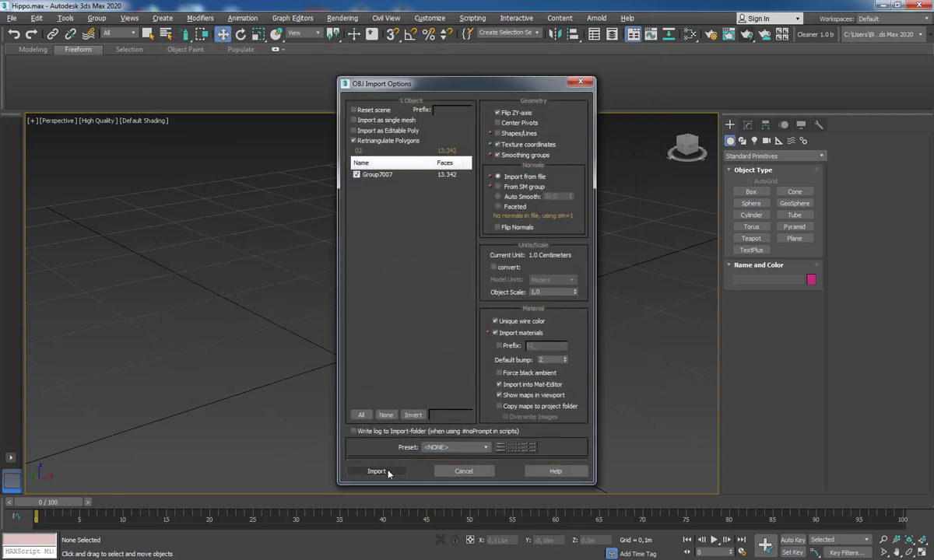
pyautogui.click(363, 440)
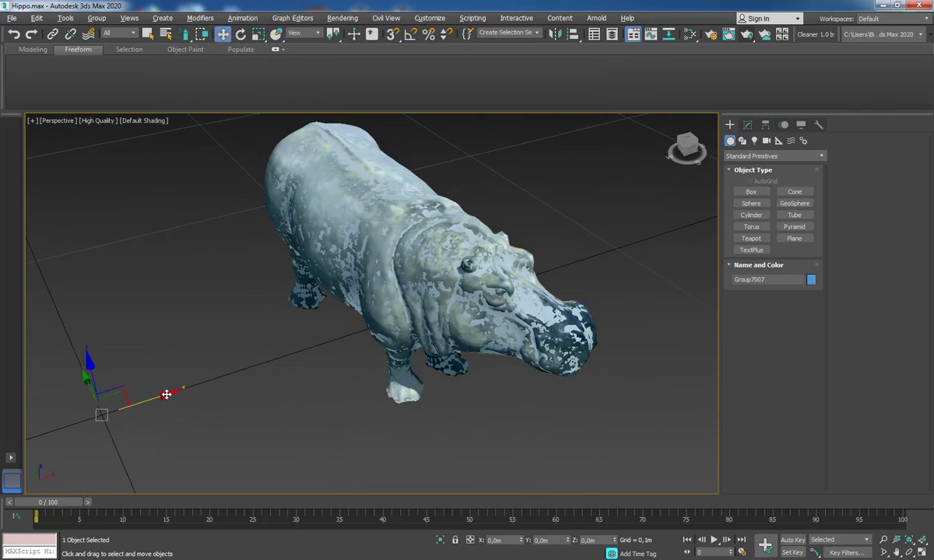
# - Move the imported quad hippo along X beside the original and compare meshes with edged faces
pyautogui.moveTo(167, 391)
pyautogui.mouseDown()
pyautogui.moveTo(298, 369)
pyautogui.moveTo(354, 342)
pyautogui.mouseUp()
pyautogui.moveTo(354, 342)
pyautogui.keyDown('alt'); pyautogui.mouseDown(button='middle')
pyautogui.moveTo(428, 340)
pyautogui.moveTo(613, 269)
pyautogui.mouseUp(button='middle'); pyautogui.keyUp('alt')
pyautogui.click(461, 418)
pyautogui.press('F4')
pyautogui.scroll(3, 483, 319)
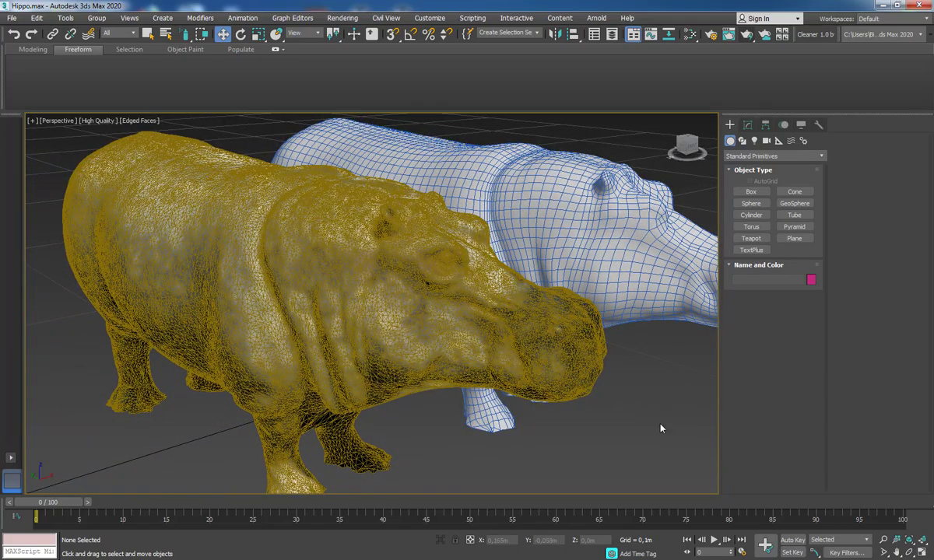
pyautogui.hotkey('ctrl', 'a')
pyautogui.keyDown('alt'); pyautogui.moveTo(660, 428); pyautogui.dragTo(576, 327, button='middle'); pyautogui.keyUp('alt')
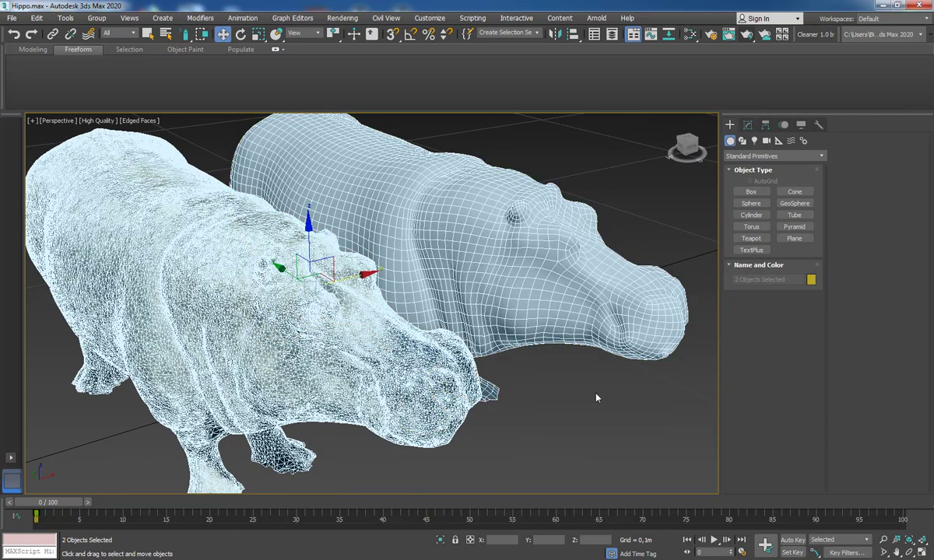
pyautogui.press('F4')
pyautogui.click(587, 414)
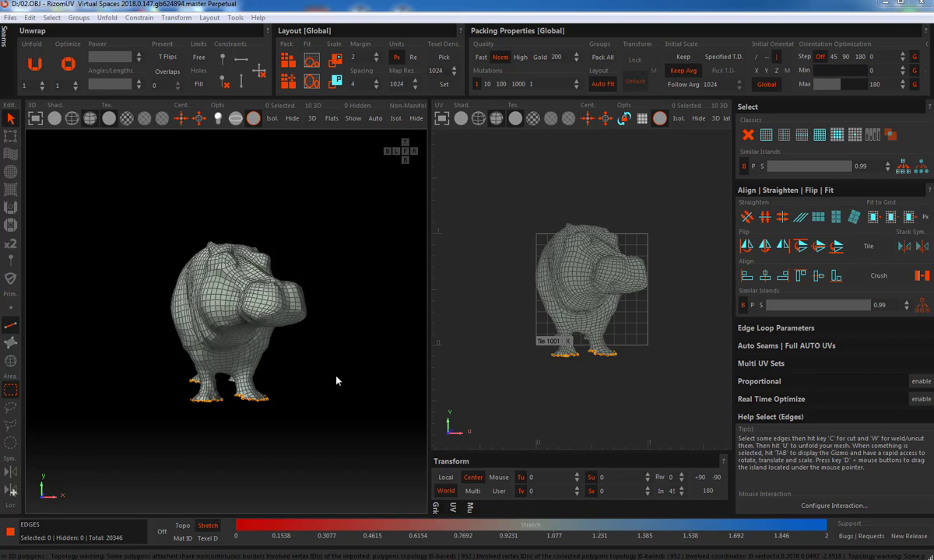
# - Cut seams along two edge loops on the hippo's snout and head
pyautogui.moveTo(308, 352)
pyautogui.mouseDown(button='middle')
pyautogui.moveTo(302, 330)
pyautogui.moveTo(270, 358)
pyautogui.moveTo(223, 450)
pyautogui.moveTo(196, 415)
pyautogui.moveTo(191, 322)
pyautogui.moveTo(264, 330)
pyautogui.moveTo(270, 379)
pyautogui.moveTo(234, 355)
pyautogui.mouseUp(button='middle')
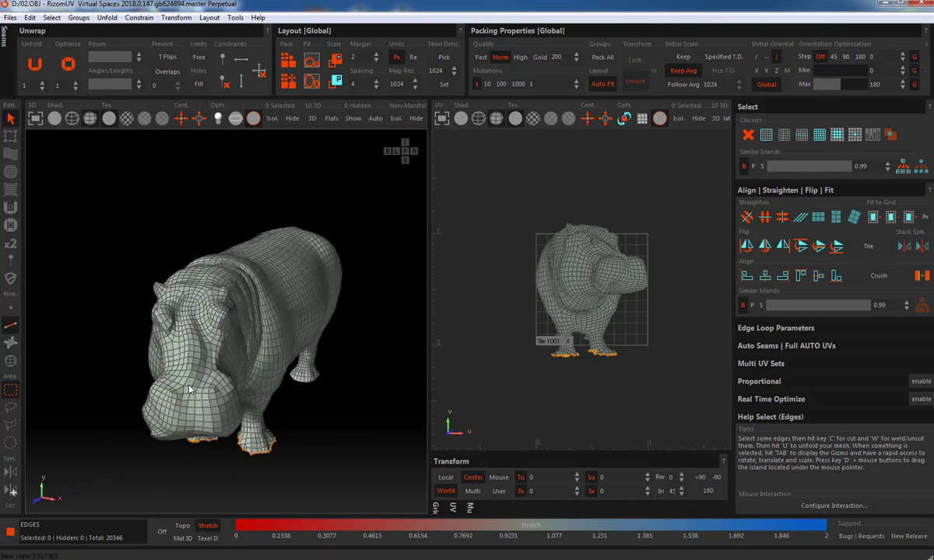
pyautogui.scroll(5, 194, 406)
pyautogui.doubleClick(190, 406)
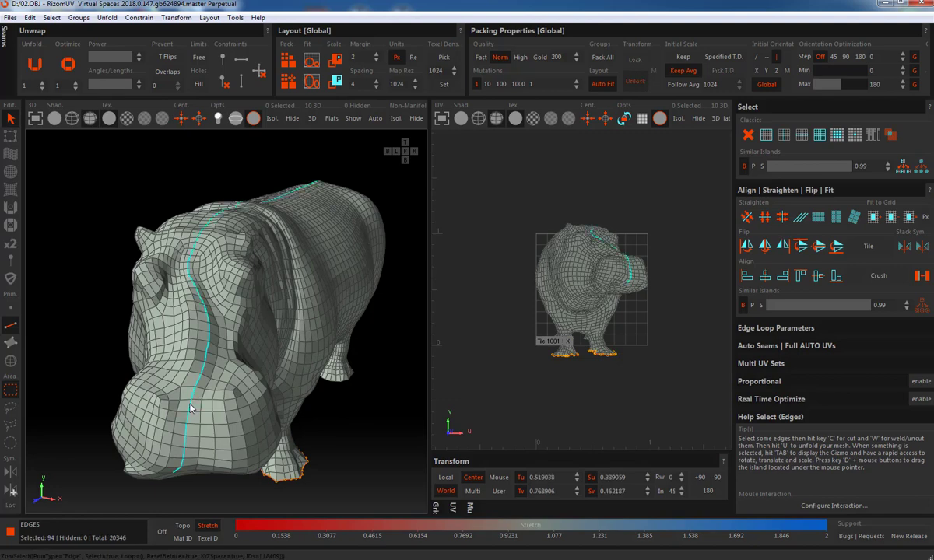
pyautogui.moveTo(225, 366)
pyautogui.mouseDown(button='middle')
pyautogui.moveTo(269, 357)
pyautogui.moveTo(252, 412)
pyautogui.moveTo(234, 329)
pyautogui.moveTo(252, 308)
pyautogui.mouseUp(button='middle')
pyautogui.scroll(-4, 269, 359)
pyautogui.press('c')
pyautogui.scroll(3, 232, 350)
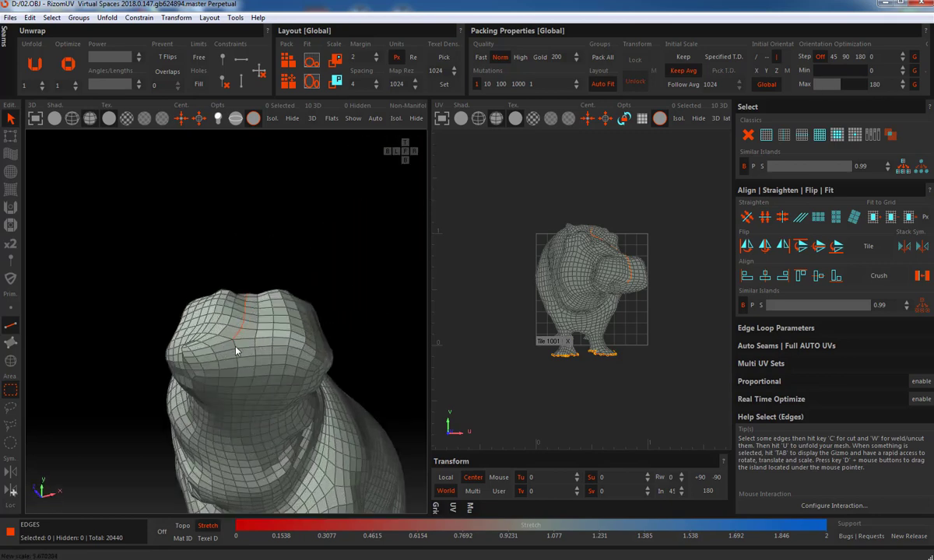
pyautogui.doubleClick(265, 350)
pyautogui.scroll(-3, 264, 354)
pyautogui.moveTo(264, 354)
pyautogui.mouseDown(button='middle')
pyautogui.moveTo(290, 426)
pyautogui.moveTo(302, 392)
pyautogui.mouseUp(button='middle')
pyautogui.scroll(-2, 297, 394)
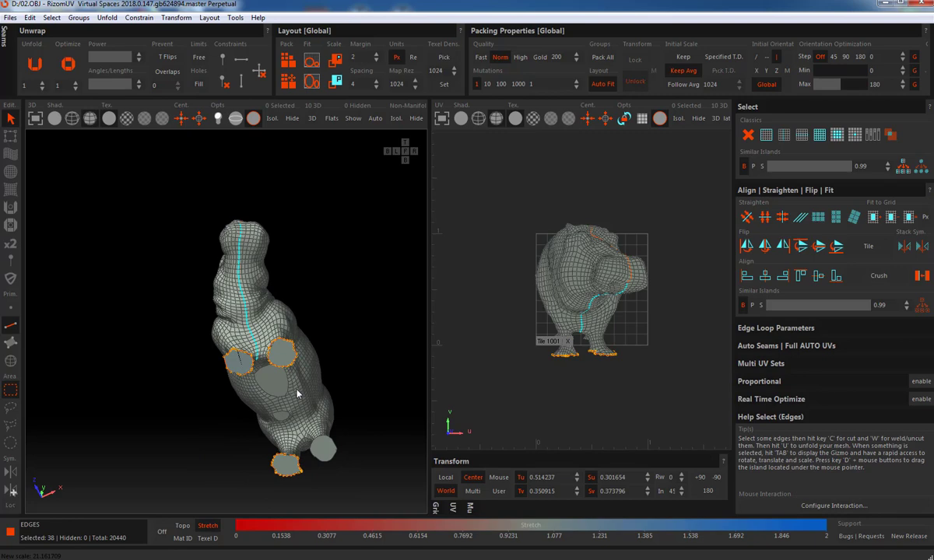
pyautogui.press('c')
pyautogui.scroll(5, 247, 321)
pyautogui.scroll(3, 253, 265)
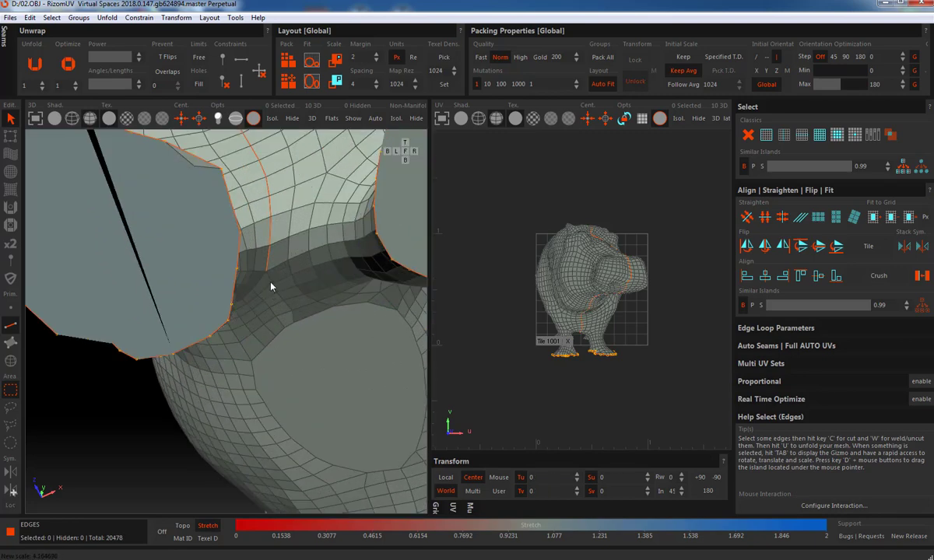
# - Cut seams along short edge paths on the body, near the foot and beside the leg
pyautogui.moveTo(271, 287); pyautogui.dragTo(293, 324)
pyautogui.press('c')
pyautogui.scroll(-3, 365, 423)
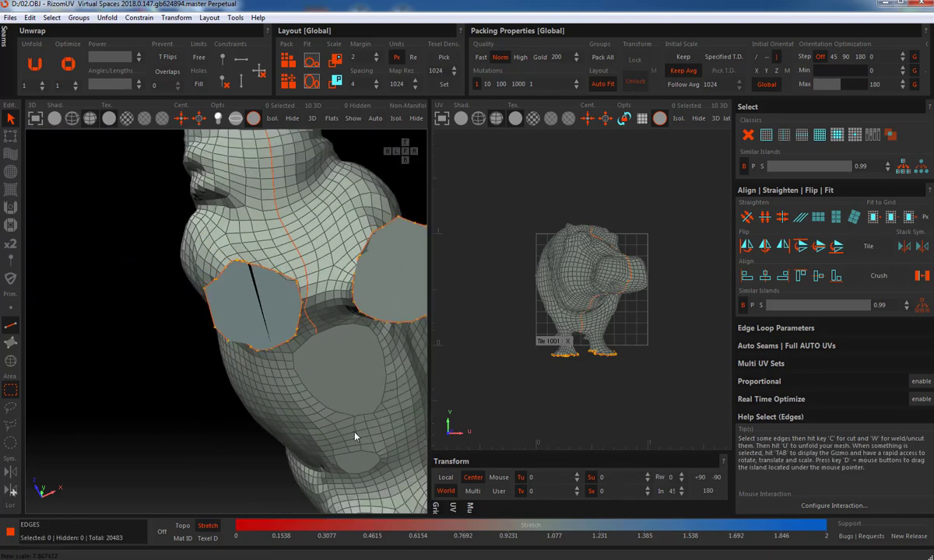
pyautogui.moveTo(359, 433); pyautogui.dragTo(337, 397, button='middle')
pyautogui.moveTo(334, 467); pyautogui.dragTo(337, 396)
pyautogui.press('c')
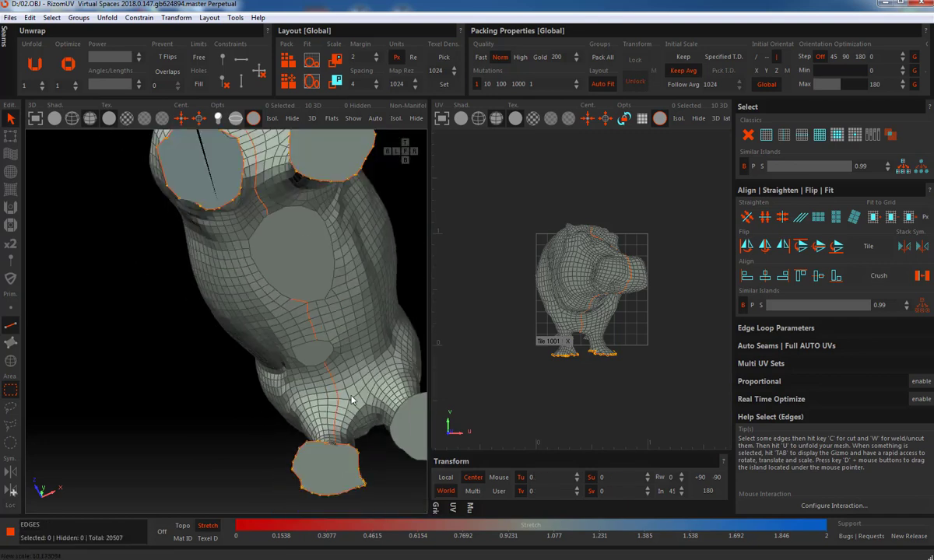
pyautogui.moveTo(351, 400); pyautogui.dragTo(289, 365, button='middle')
pyautogui.scroll(3, 271, 388)
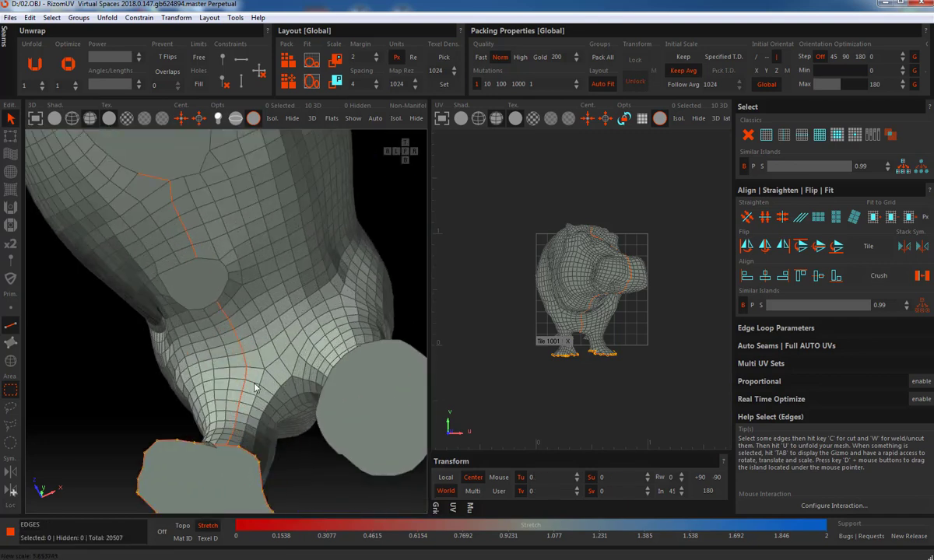
pyautogui.click(254, 386)
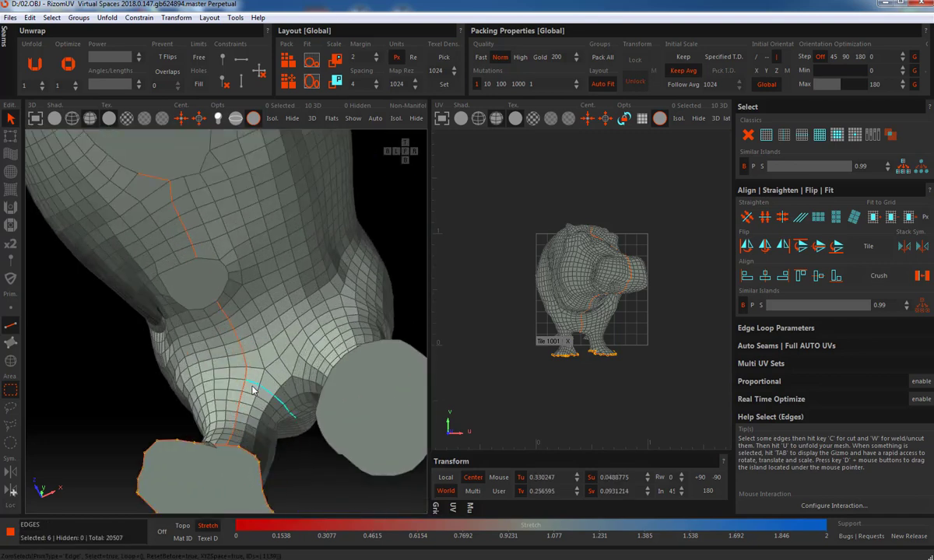
pyautogui.press('c')
pyautogui.click(224, 359)
pyautogui.press('c')
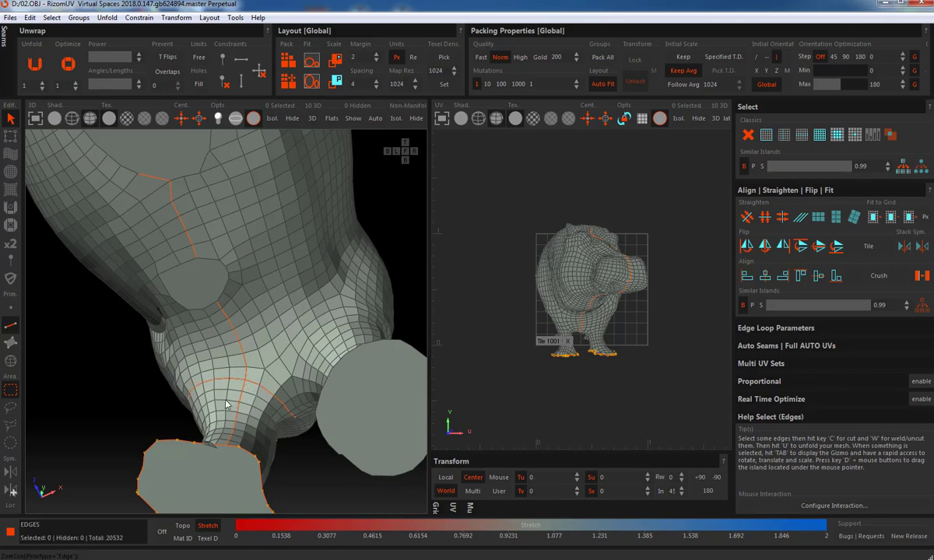
# - Cut seams on the right leg, including the long edge loop down the leg
pyautogui.moveTo(225, 405); pyautogui.dragTo(316, 345, button='middle')
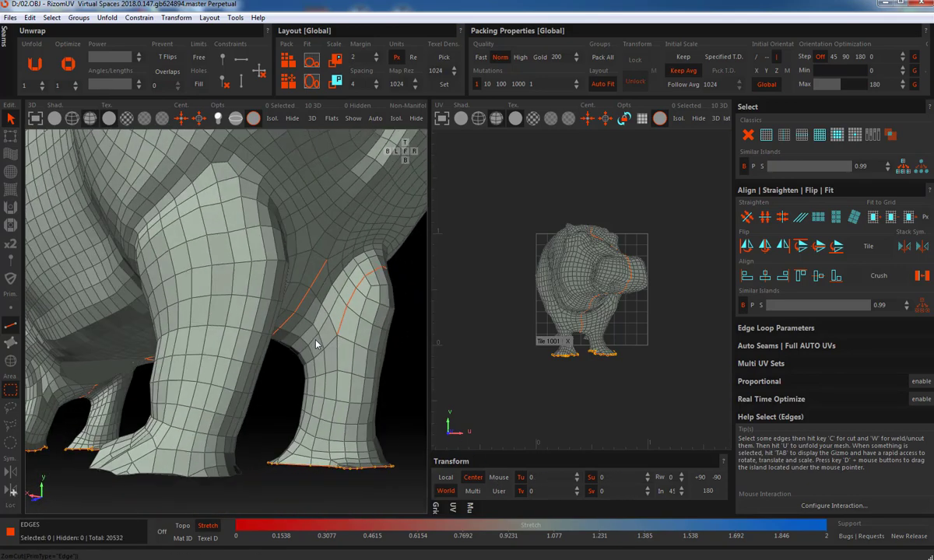
pyautogui.click(328, 348)
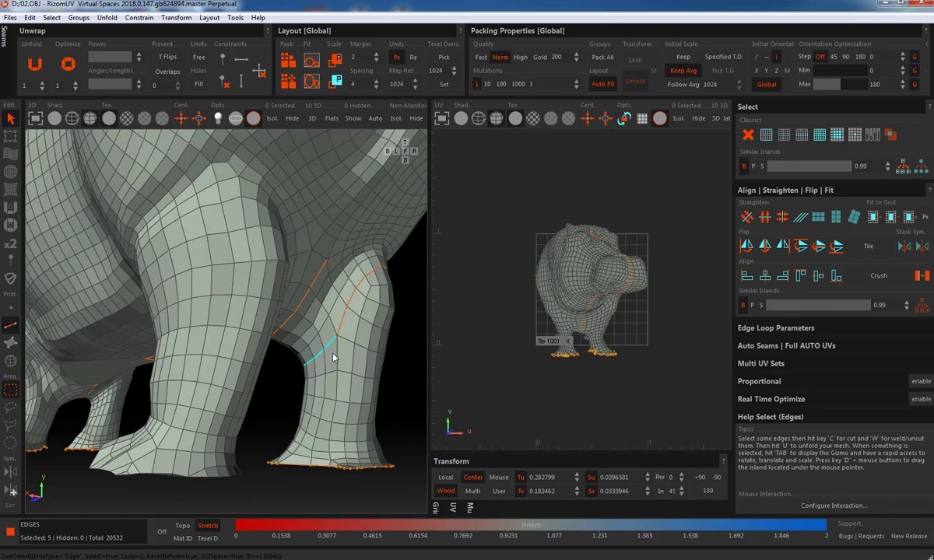
pyautogui.press('c')
pyautogui.moveTo(296, 388)
pyautogui.mouseDown(button='middle')
pyautogui.moveTo(284, 367)
pyautogui.moveTo(315, 294)
pyautogui.mouseUp(button='middle')
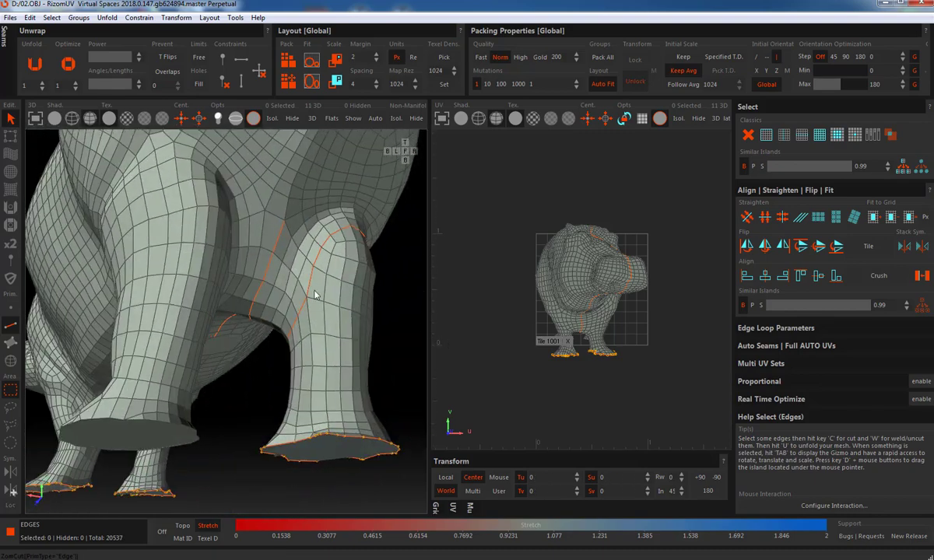
pyautogui.click(292, 236)
pyautogui.press('c')
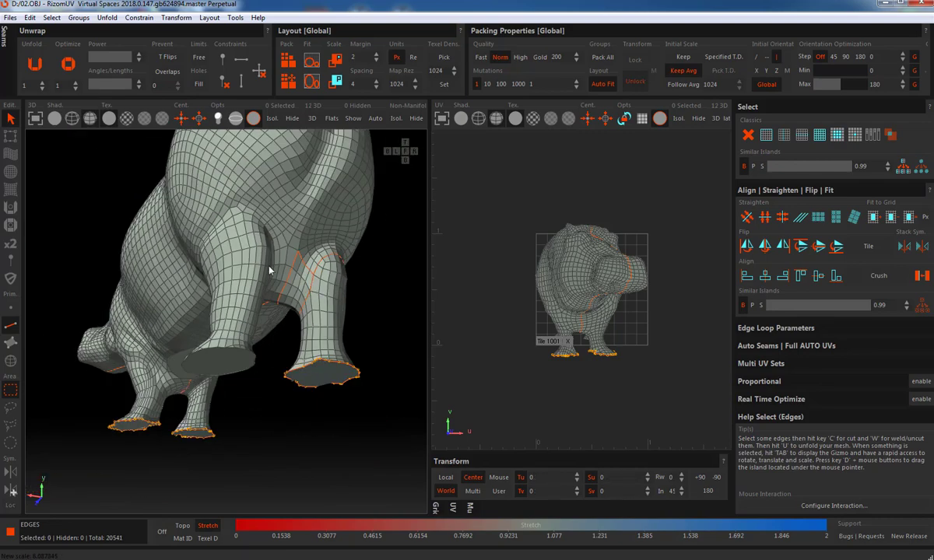
pyautogui.moveTo(294, 267)
pyautogui.mouseDown(button='middle')
pyautogui.moveTo(259, 256)
pyautogui.moveTo(292, 292)
pyautogui.moveTo(208, 323)
pyautogui.moveTo(157, 261)
pyautogui.moveTo(336, 328)
pyautogui.mouseUp(button='middle')
pyautogui.doubleClick(336, 328)
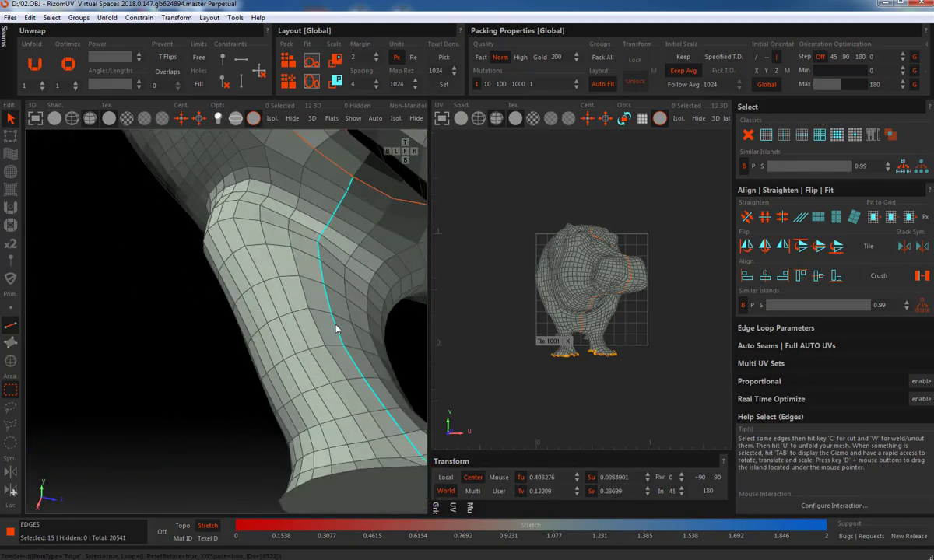
pyautogui.press('c')
# - Cut three more seam loops around the leg
pyautogui.moveTo(302, 283); pyautogui.dragTo(313, 244, button='middle')
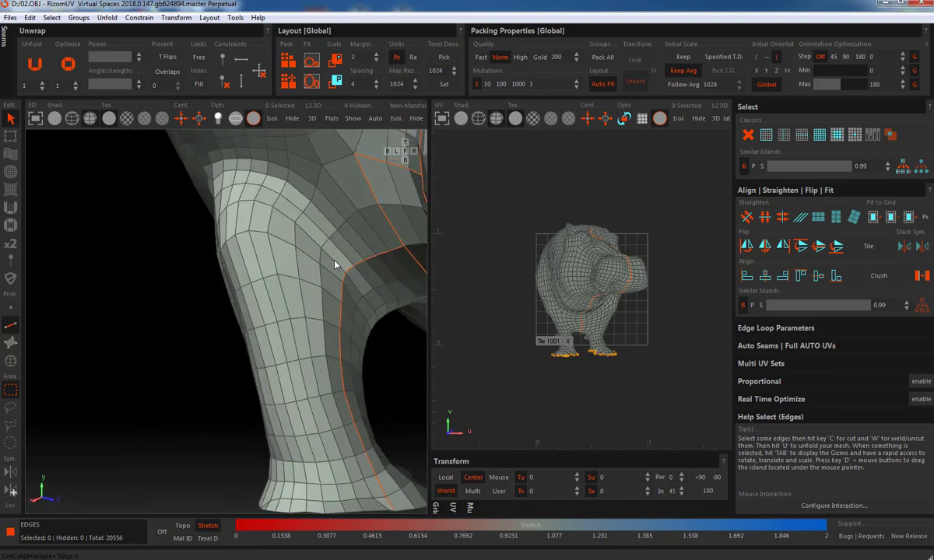
pyautogui.doubleClick(336, 264)
pyautogui.moveTo(281, 307)
pyautogui.mouseDown(button='middle')
pyautogui.moveTo(223, 317)
pyautogui.moveTo(319, 317)
pyautogui.moveTo(354, 304)
pyautogui.moveTo(431, 310)
pyautogui.moveTo(357, 295)
pyautogui.moveTo(230, 299)
pyautogui.mouseUp(button='middle')
pyautogui.press('c')
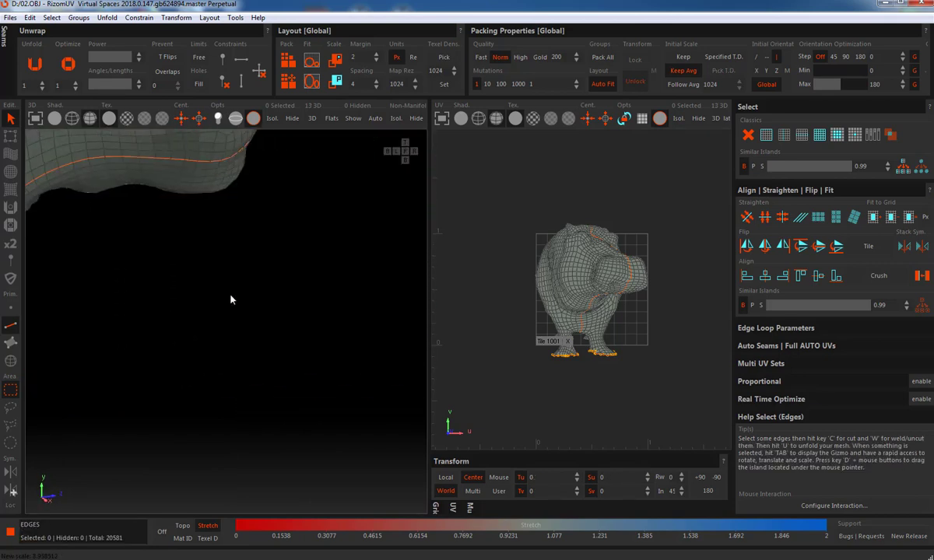
pyautogui.moveTo(147, 306)
pyautogui.mouseDown(button='middle')
pyautogui.moveTo(288, 326)
pyautogui.moveTo(233, 307)
pyautogui.moveTo(175, 251)
pyautogui.mouseUp(button='middle')
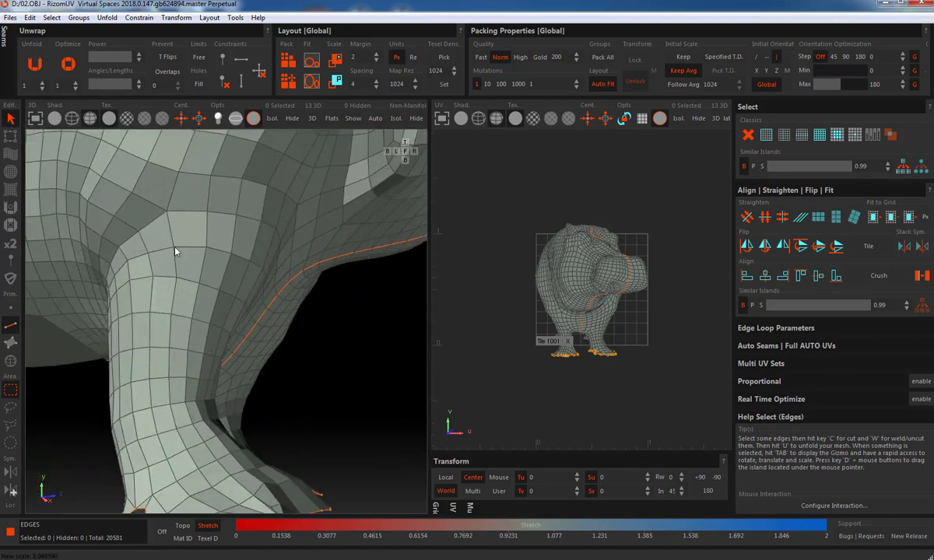
pyautogui.doubleClick(193, 215)
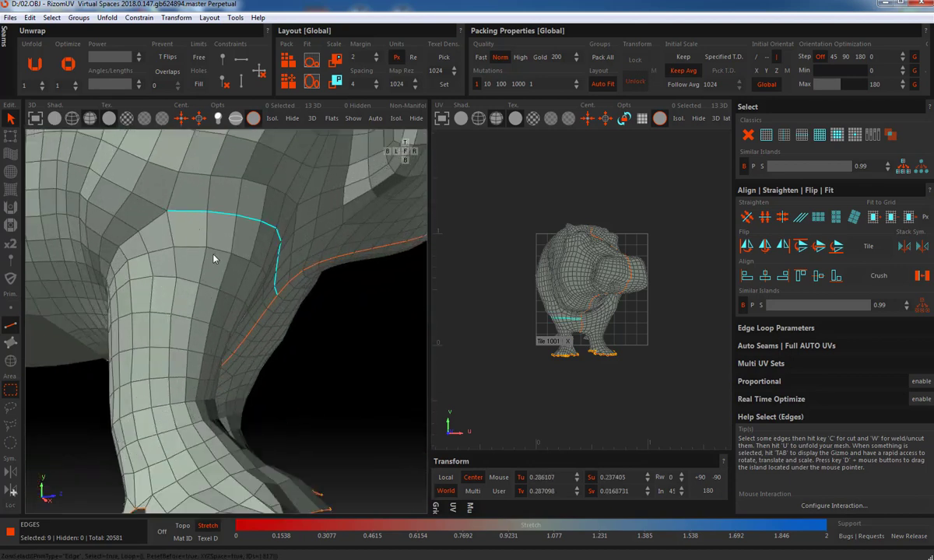
pyautogui.press('c')
pyautogui.doubleClick(146, 210)
pyautogui.press('c')
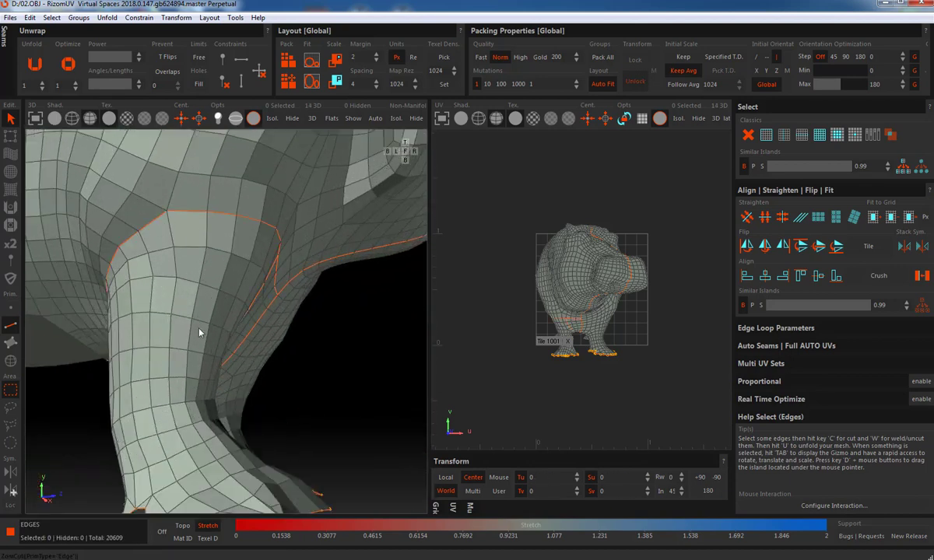
# - Cut seams along three short edge paths on the lower neck and underside
pyautogui.moveTo(200, 333)
pyautogui.mouseDown(button='middle')
pyautogui.moveTo(125, 329)
pyautogui.moveTo(264, 344)
pyautogui.moveTo(209, 350)
pyautogui.moveTo(234, 366)
pyautogui.mouseUp(button='middle')
pyautogui.doubleClick(241, 475)
pyautogui.moveTo(241, 474); pyautogui.dragTo(209, 472, button='middle')
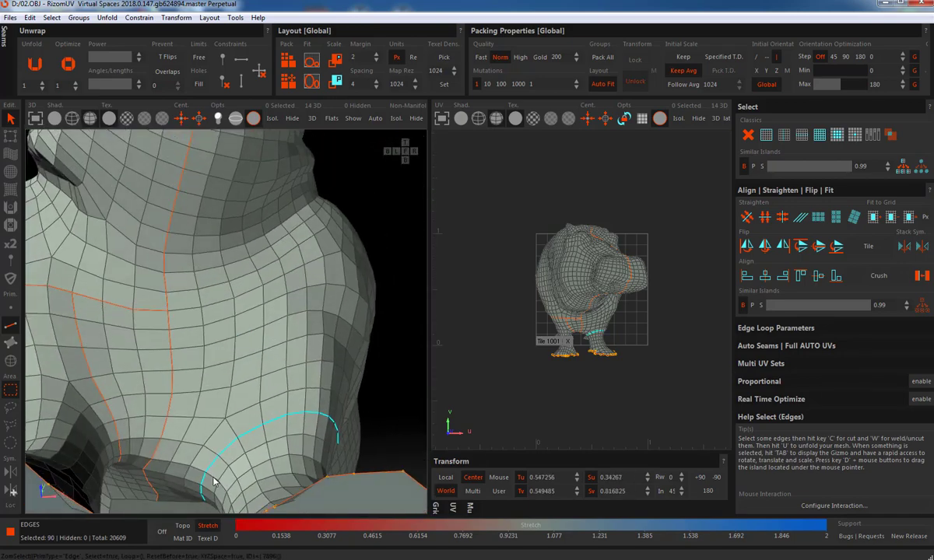
pyautogui.doubleClick(225, 470)
pyautogui.press('c')
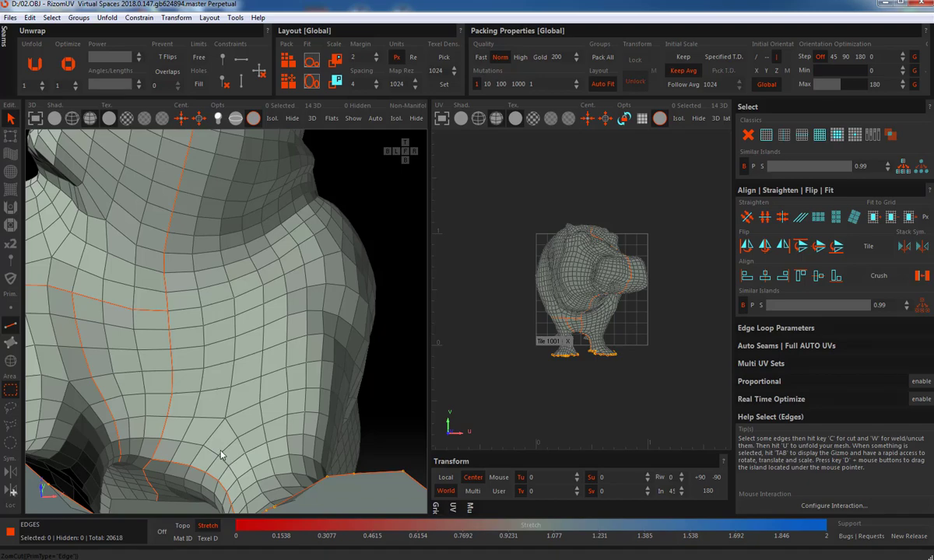
pyautogui.doubleClick(222, 455)
pyautogui.press('c')
pyautogui.doubleClick(204, 484)
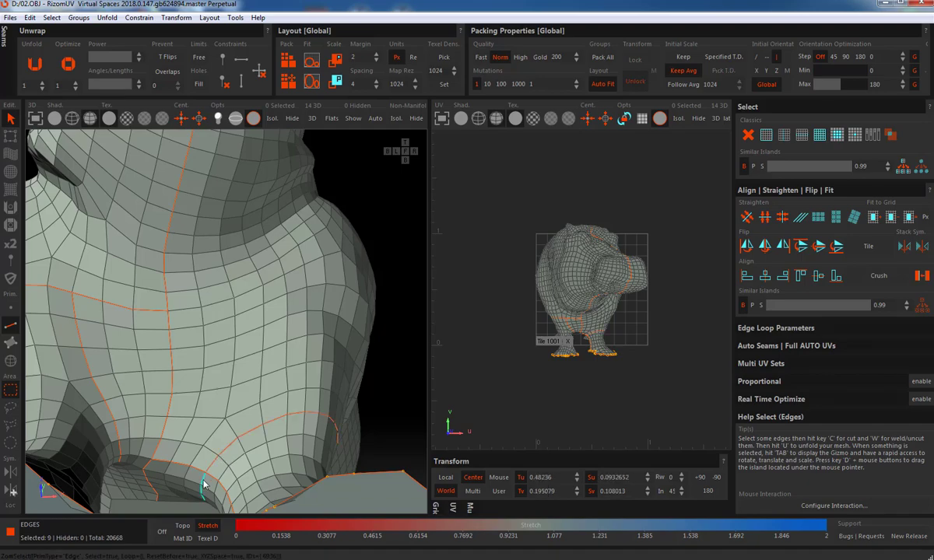
pyautogui.press('c')
pyautogui.moveTo(204, 484)
pyautogui.mouseDown(button='middle')
pyautogui.moveTo(24, 502)
pyautogui.moveTo(301, 460)
pyautogui.moveTo(190, 372)
pyautogui.moveTo(239, 381)
pyautogui.moveTo(264, 354)
pyautogui.moveTo(333, 440)
pyautogui.mouseUp(button='middle')
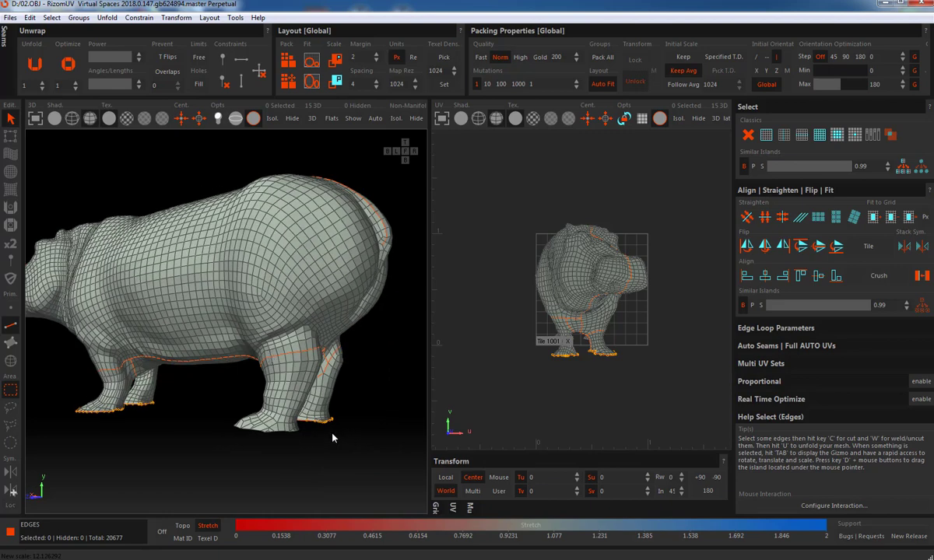
# - Unfold the hippo mesh into flat UV islands and orbit to a rear view
pyautogui.press('u')
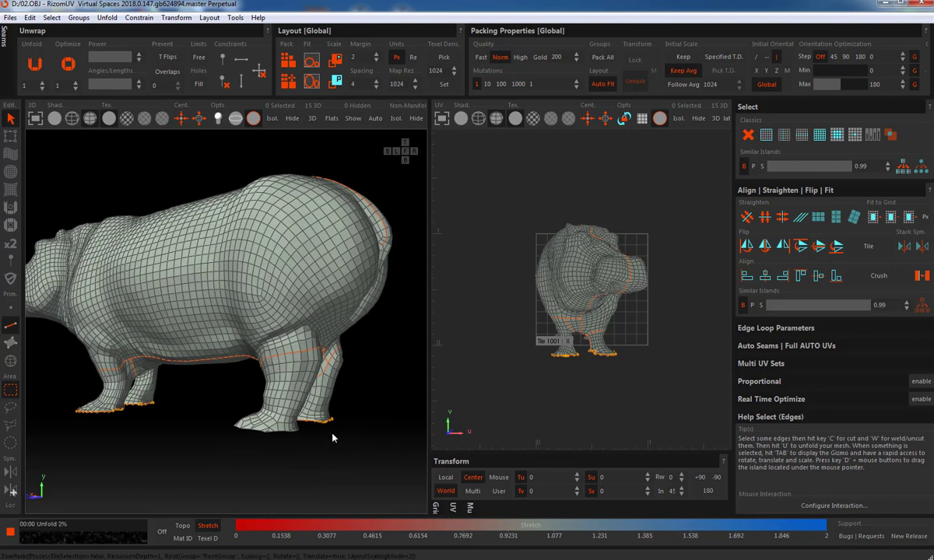
pyautogui.scroll(3, 503, 243)
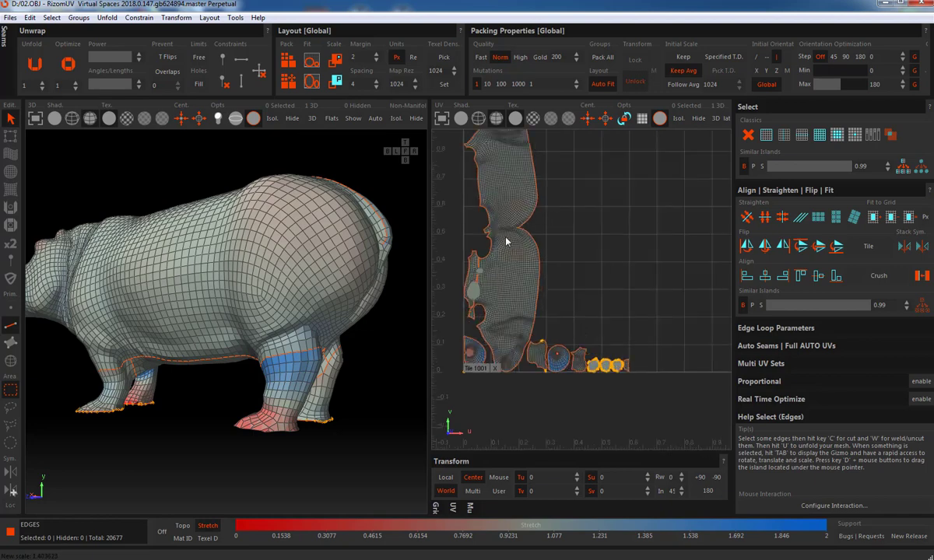
pyautogui.scroll(3, 519, 235)
pyautogui.scroll(3, 527, 280)
pyautogui.scroll(2, 498, 163)
pyautogui.scroll(-1, 510, 210)
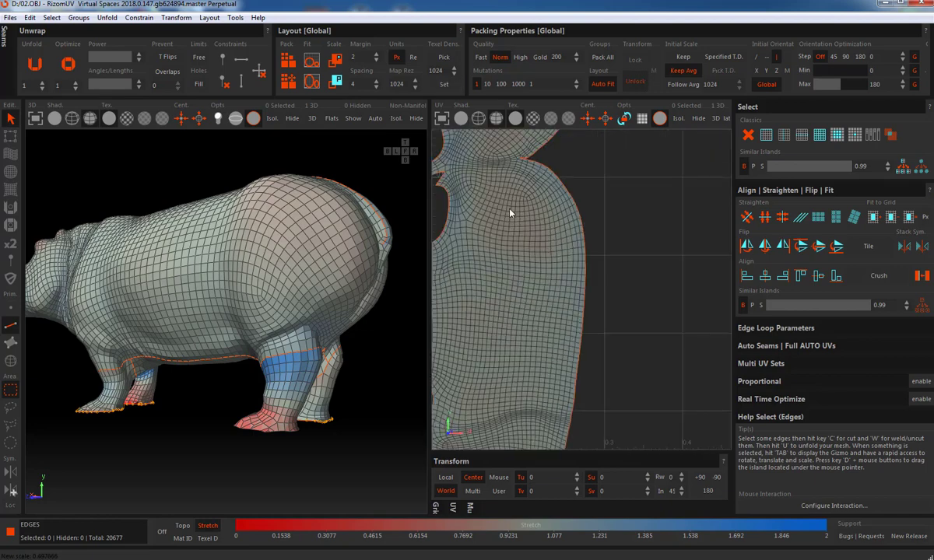
pyautogui.moveTo(386, 316); pyautogui.dragTo(336, 304, button='middle')
pyautogui.scroll(5, 336, 240)
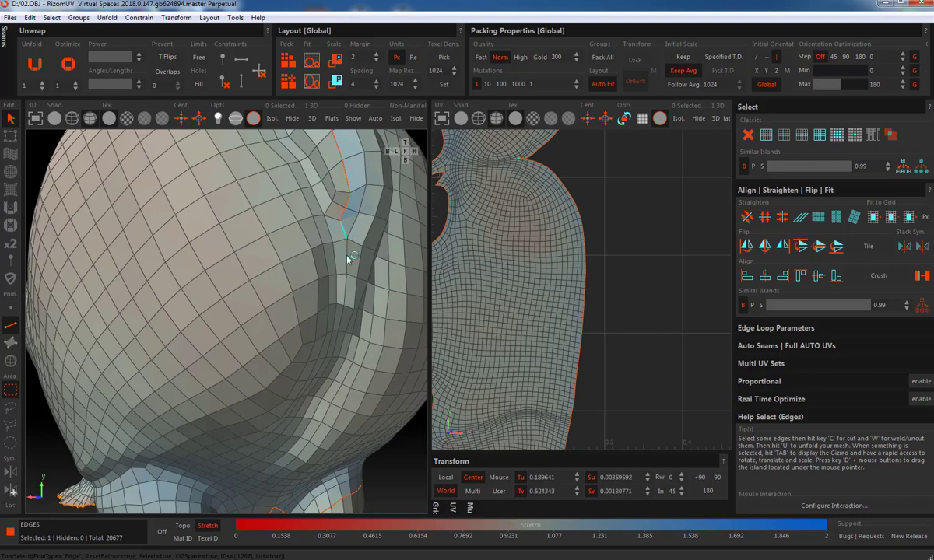
# - Cut single-edge seams on the back of the head and on the body
pyautogui.doubleClick(347, 259)
pyautogui.moveTo(348, 259)
pyautogui.mouseDown(button='middle')
pyautogui.moveTo(324, 222)
pyautogui.moveTo(363, 279)
pyautogui.moveTo(358, 343)
pyautogui.mouseUp(button='middle')
pyautogui.click(345, 251)
pyautogui.press('c')
pyautogui.doubleClick(358, 280)
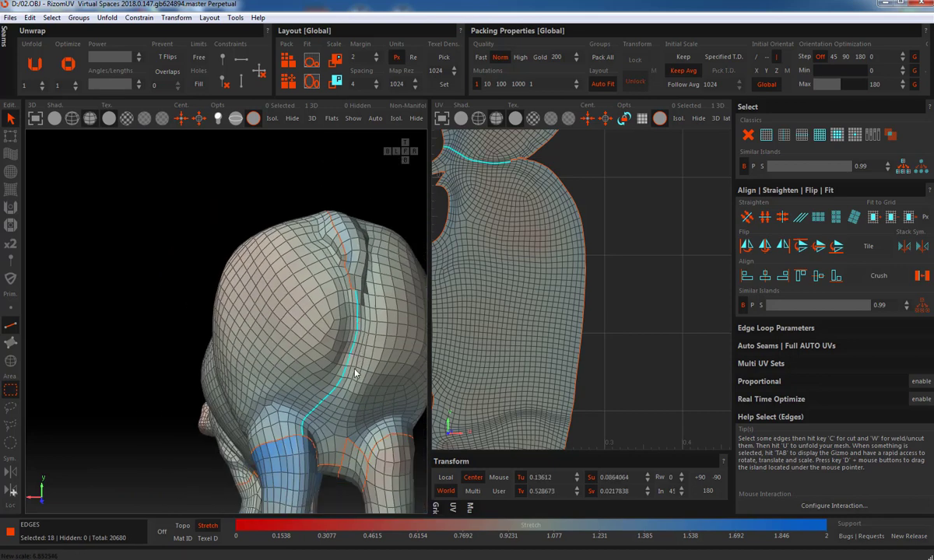
pyautogui.scroll(2, 364, 338)
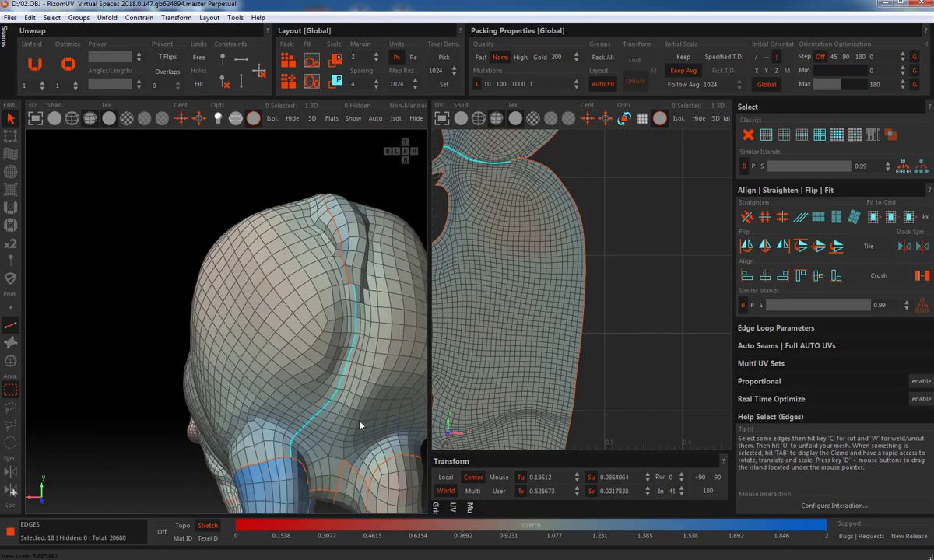
pyautogui.click(343, 454)
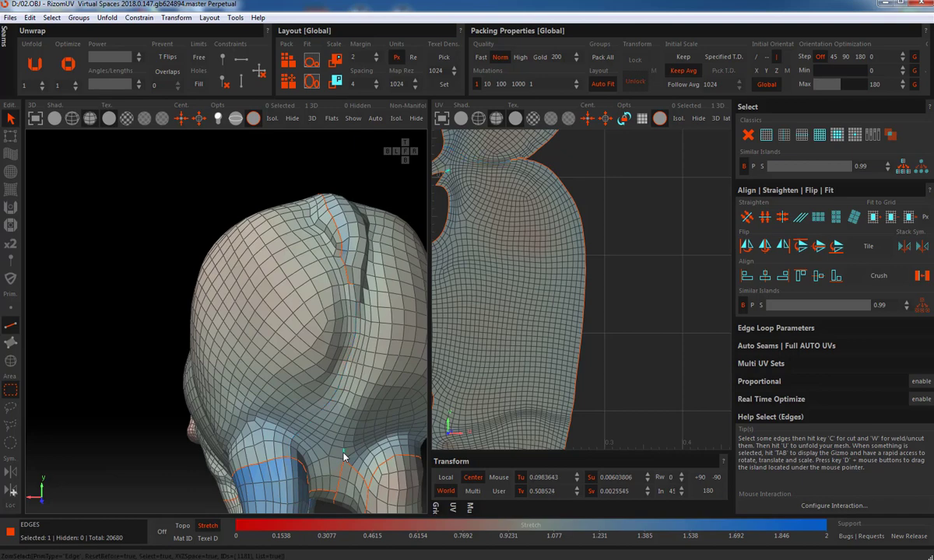
pyautogui.scroll(3, 362, 300)
pyautogui.press('c')
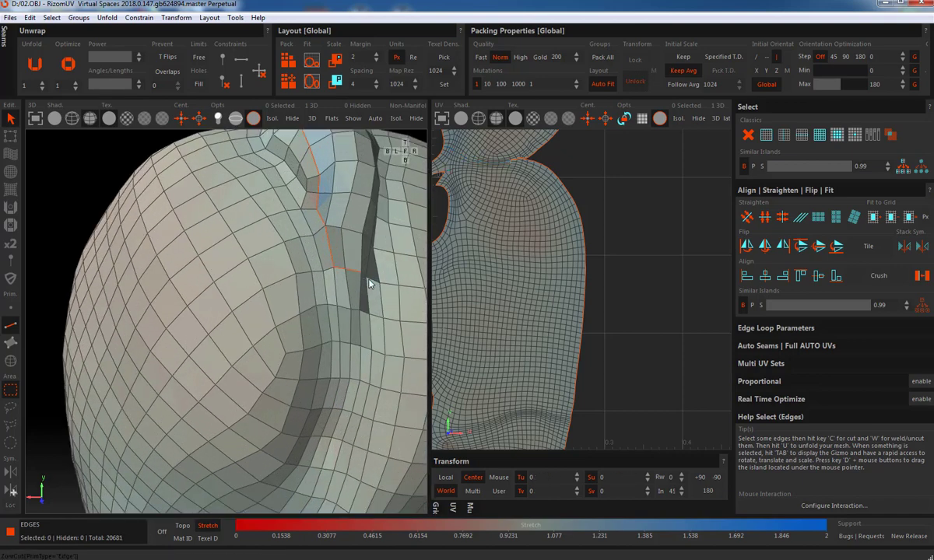
# - Cut the long edge loops running up the back of the head into seams
pyautogui.scroll(-3, 382, 327)
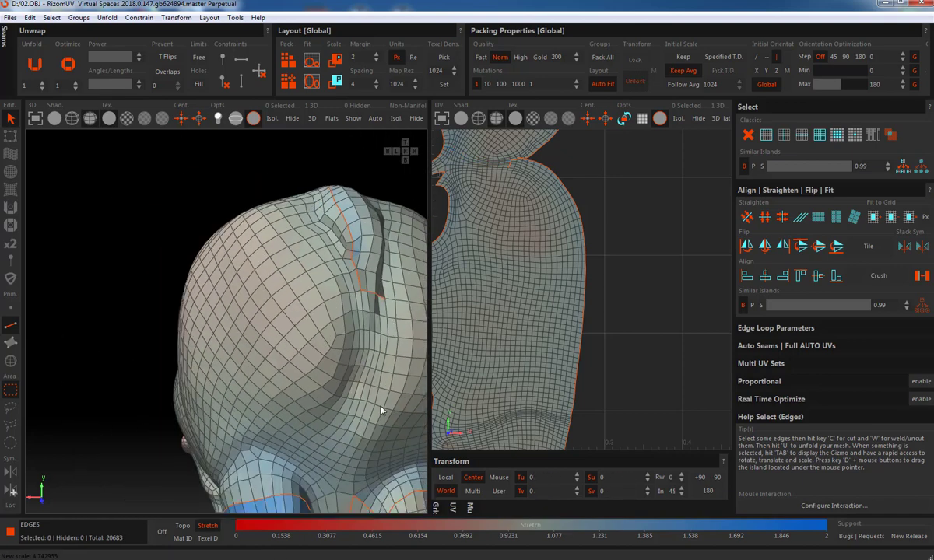
pyautogui.doubleClick(354, 493)
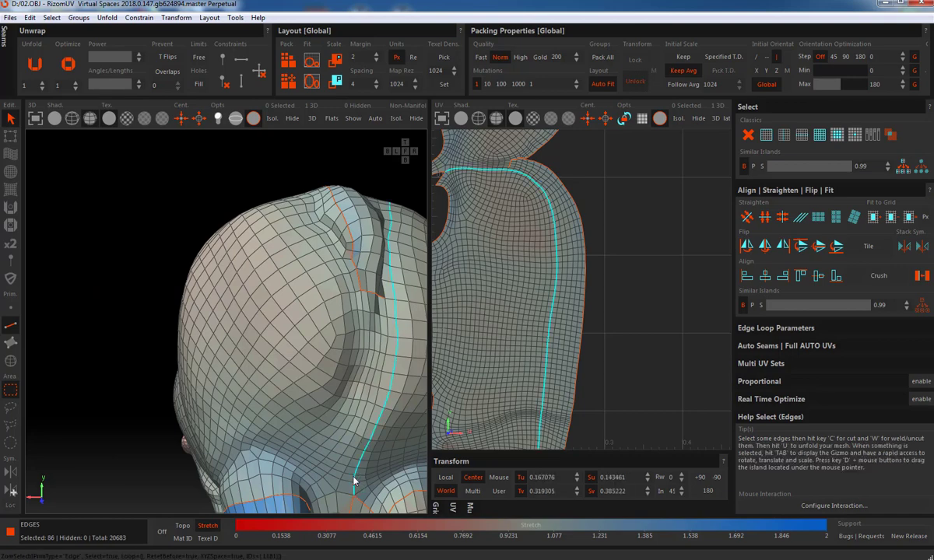
pyautogui.press('c')
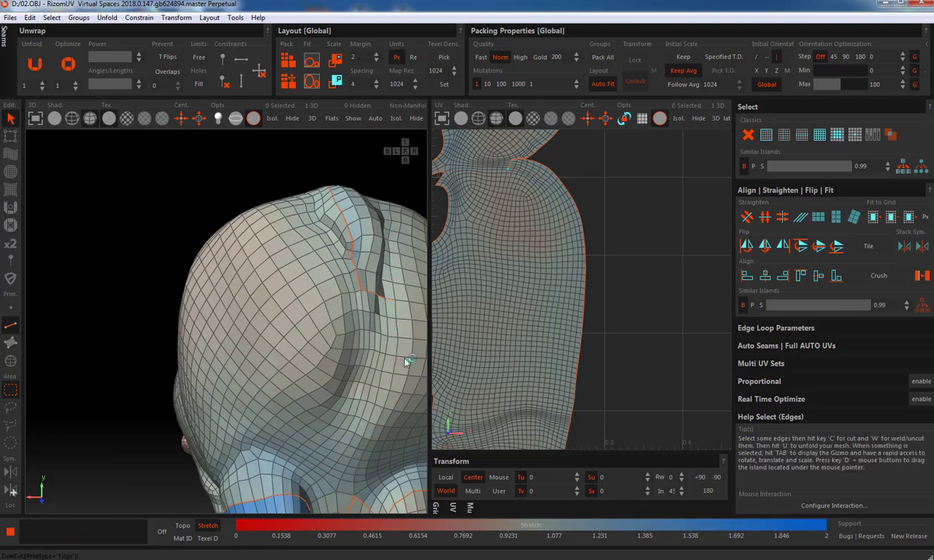
pyautogui.doubleClick(354, 493)
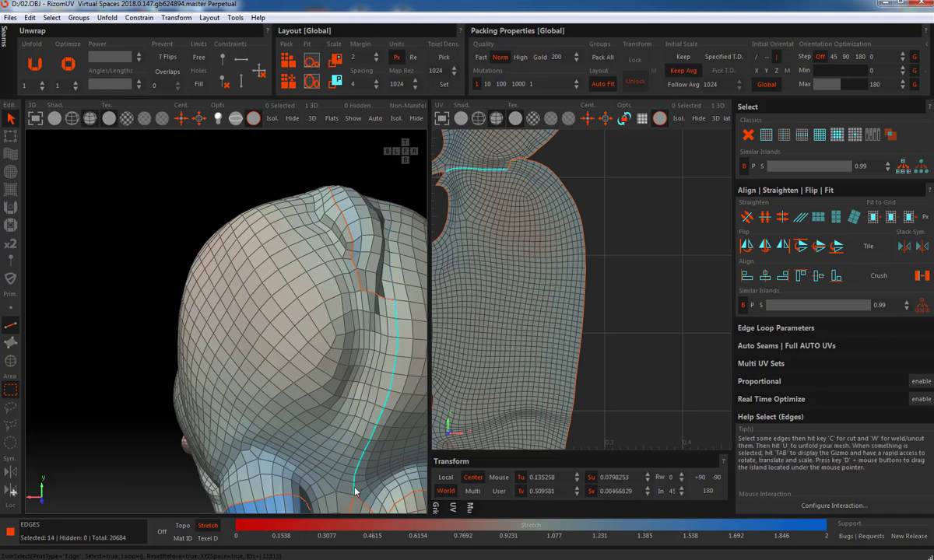
pyautogui.press('c')
pyautogui.scroll(-2, 388, 352)
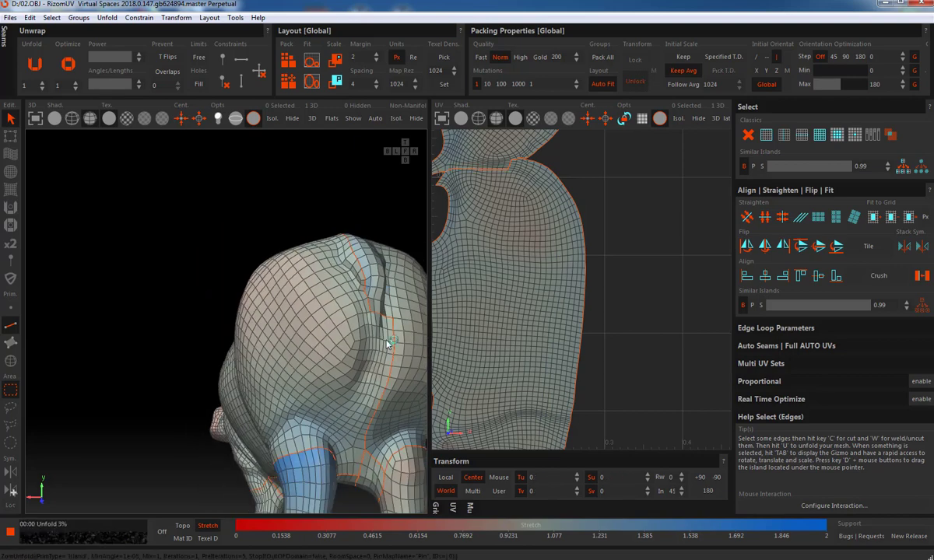
# - Pack all UV islands into tile 1001
pyautogui.scroll(-5, 562, 236)
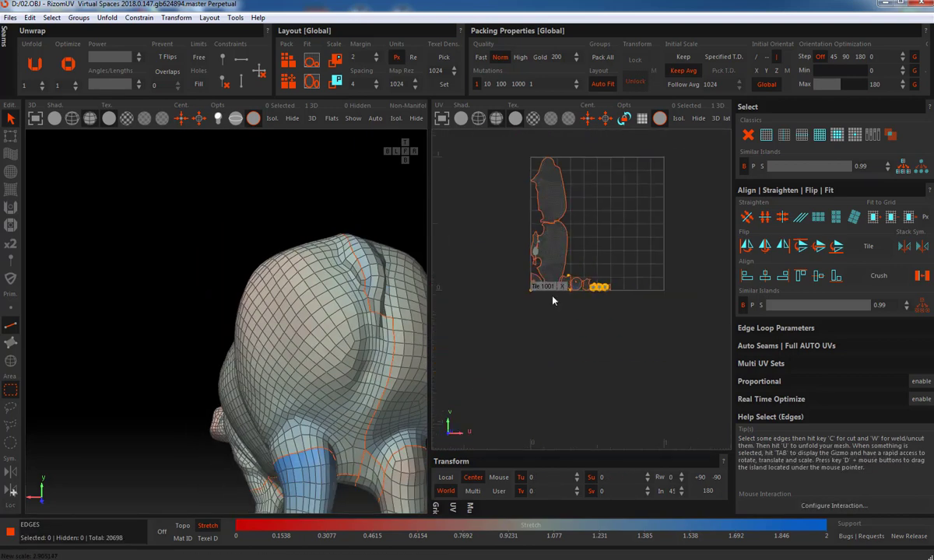
pyautogui.scroll(5, 552, 300)
pyautogui.press('p')
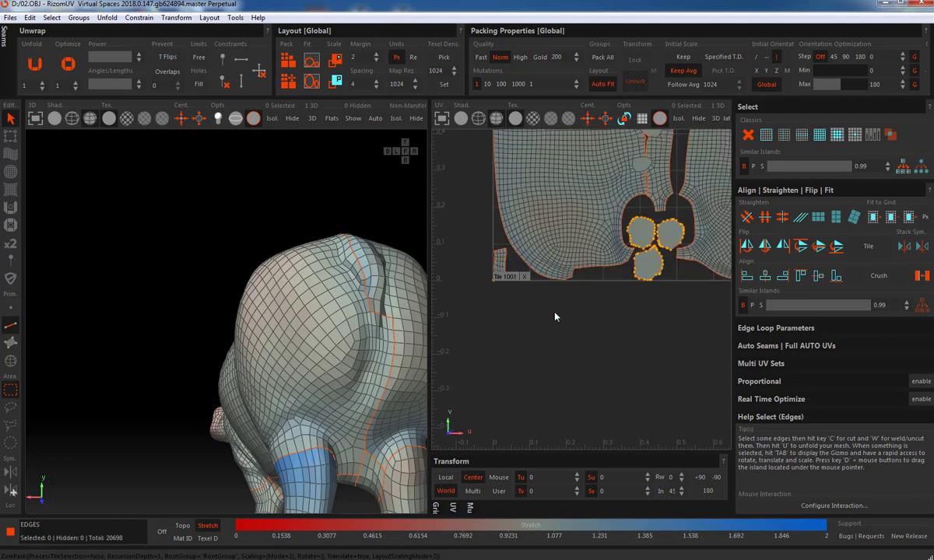
pyautogui.scroll(-3, 572, 303)
pyautogui.scroll(-2, 576, 298)
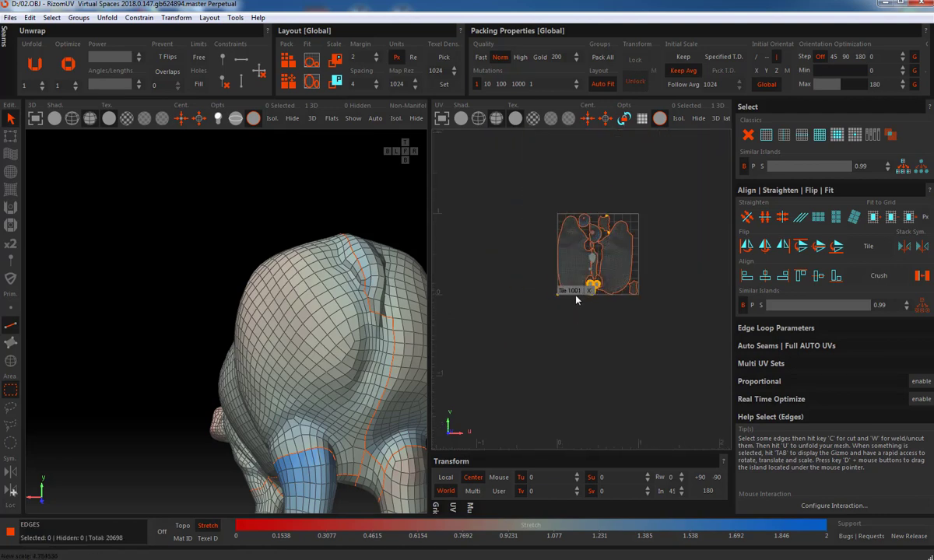
# - Save the mesh over the existing 02.OBJ, confirming the replacement
pyautogui.click(10, 17)
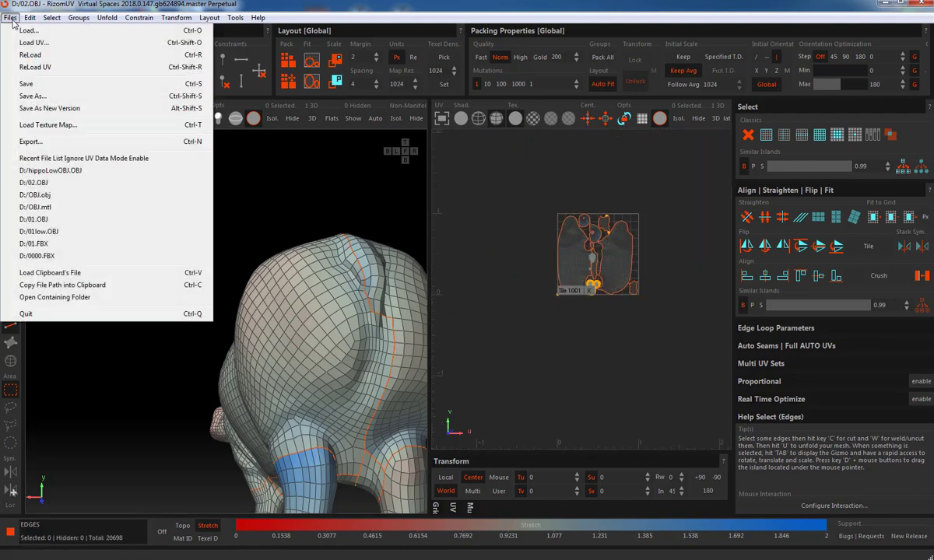
pyautogui.click(37, 96)
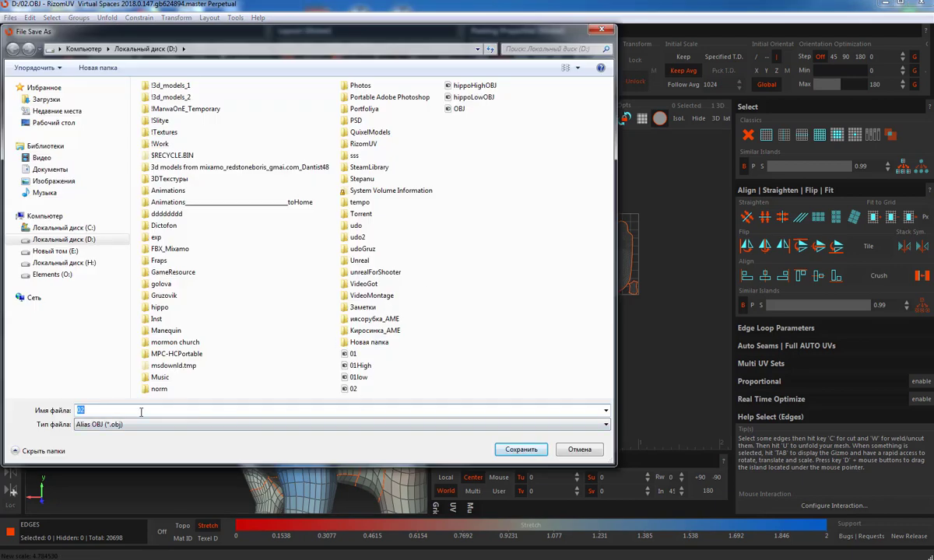
pyautogui.doubleClick(351, 388)
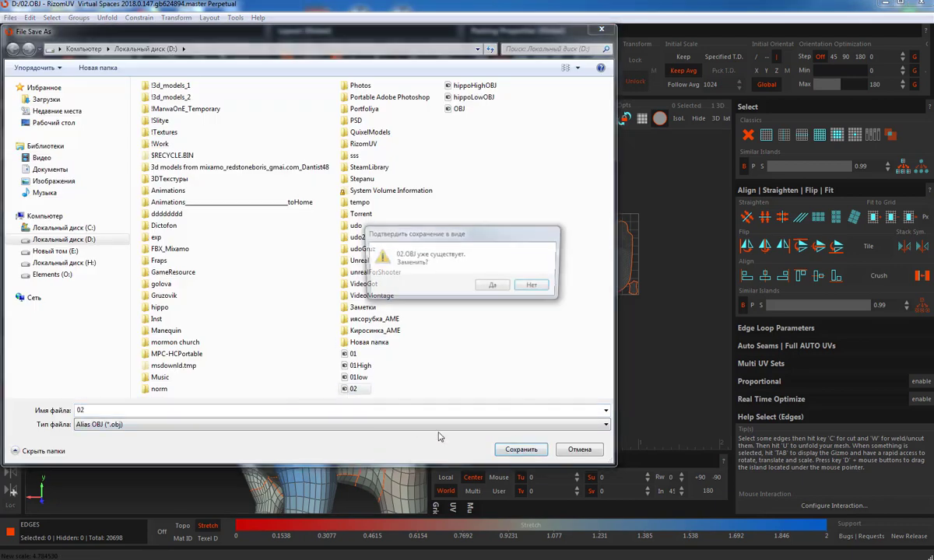
pyautogui.click(494, 287)
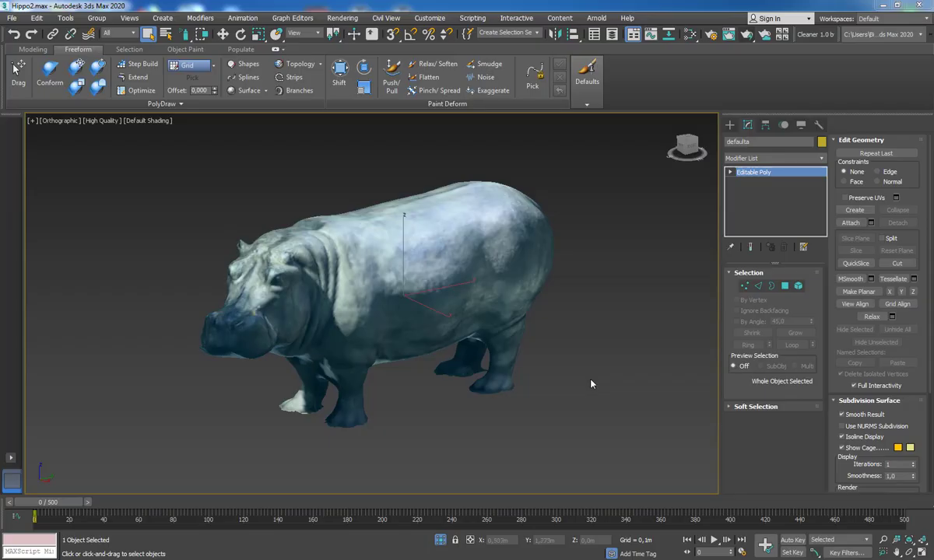
# - Switch the selected hippo to Move mode and orbit the view slightly
pyautogui.rightClick(557, 322)
pyautogui.click(574, 335)
pyautogui.click(541, 376)
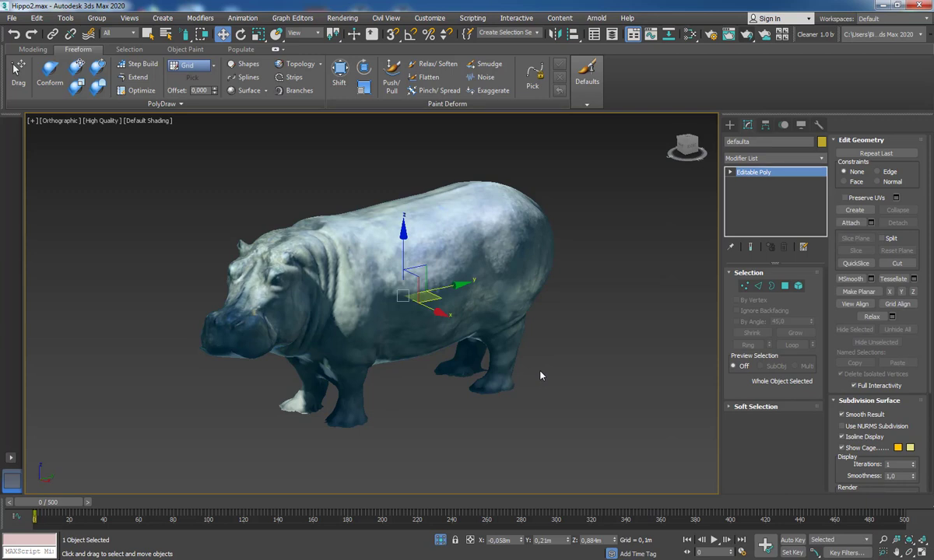
pyautogui.keyDown('alt'); pyautogui.moveTo(543, 355); pyautogui.dragTo(533, 335, button='middle'); pyautogui.keyUp('alt')
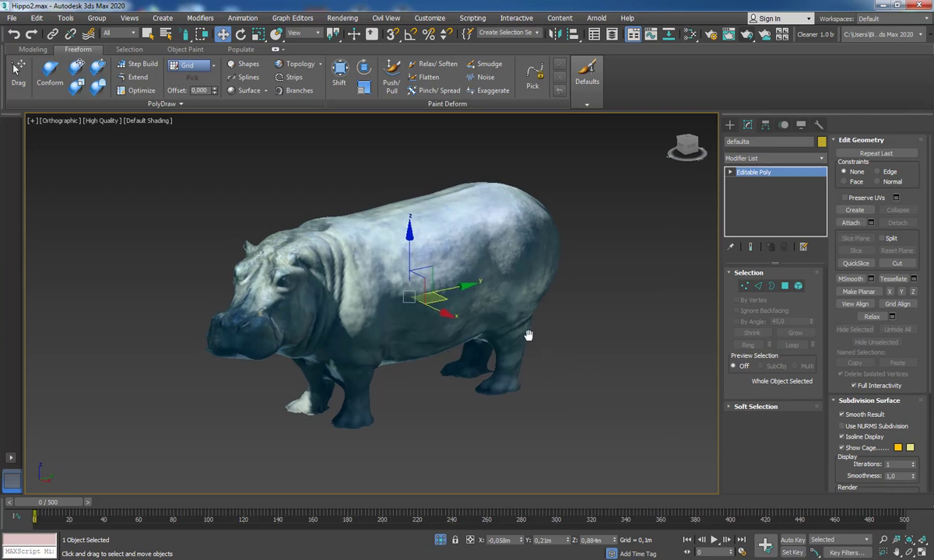
# - Export the hippo as FBX named hippoHighFBX on drive D:, with Animation unchecked
pyautogui.hotkey('ctrl', 'e')
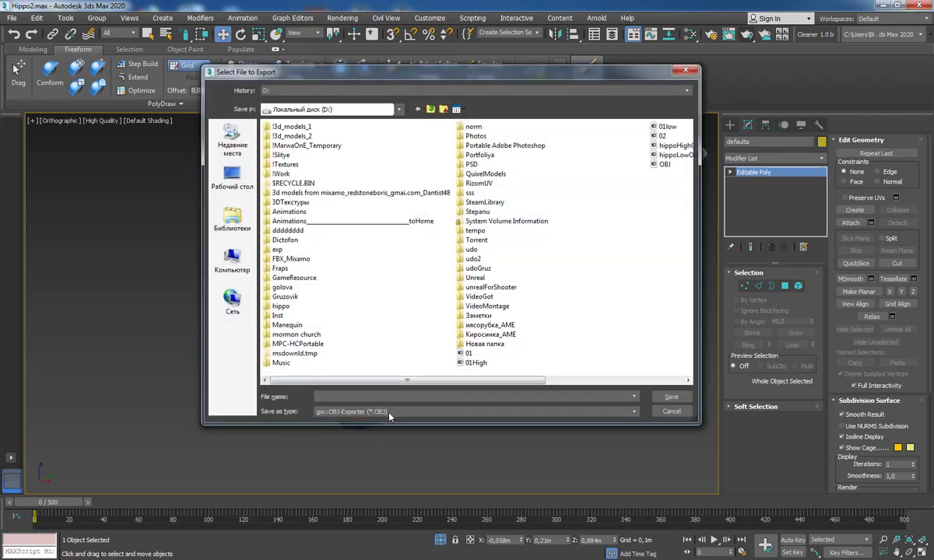
pyautogui.click(391, 412)
pyautogui.click(386, 424)
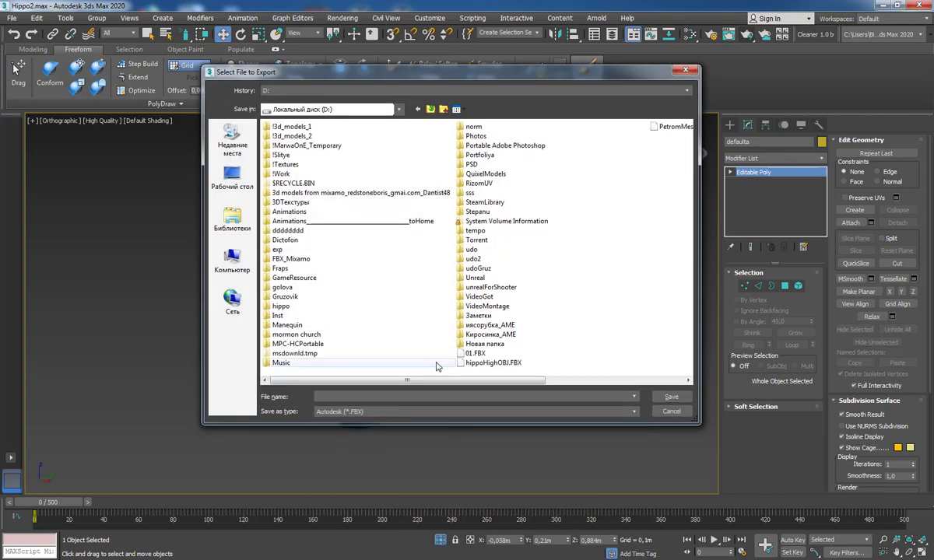
pyautogui.click(480, 363)
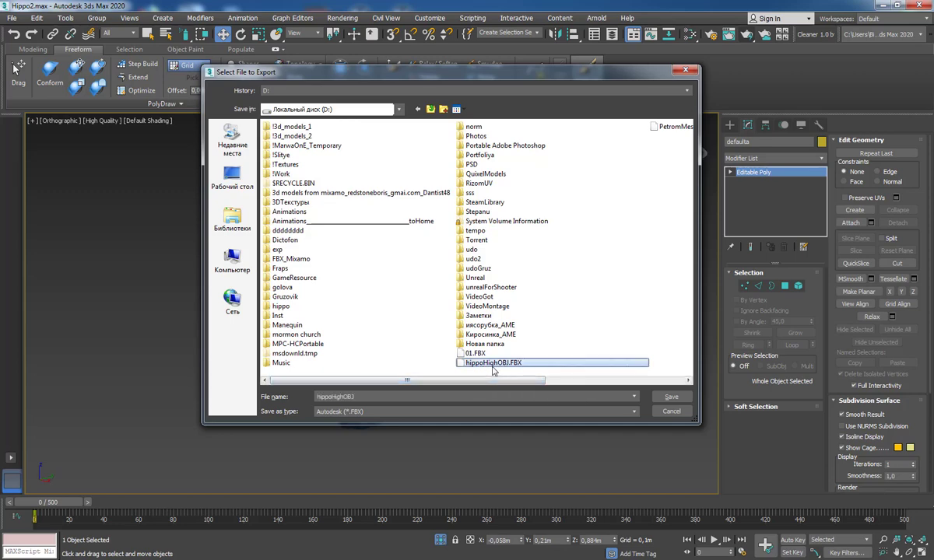
pyautogui.click(358, 397)
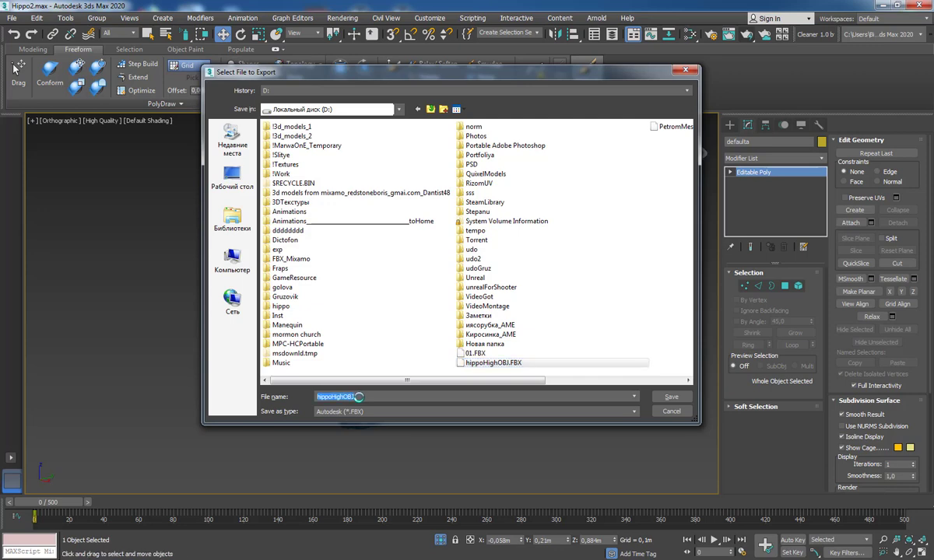
pyautogui.press('BackSpace')
pyautogui.press('BackSpace')
pyautogui.press('BackSpace')
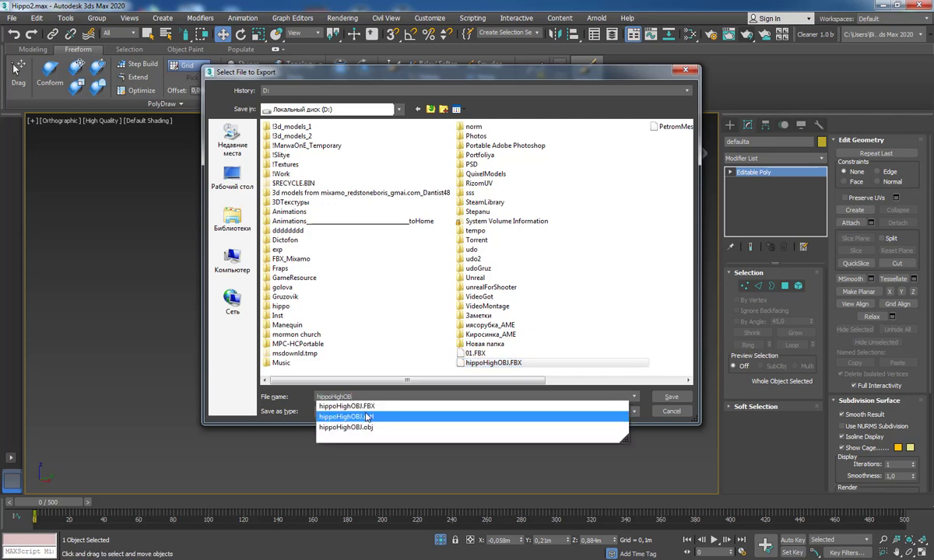
pyautogui.write('FBX')
pyautogui.press('Escape')
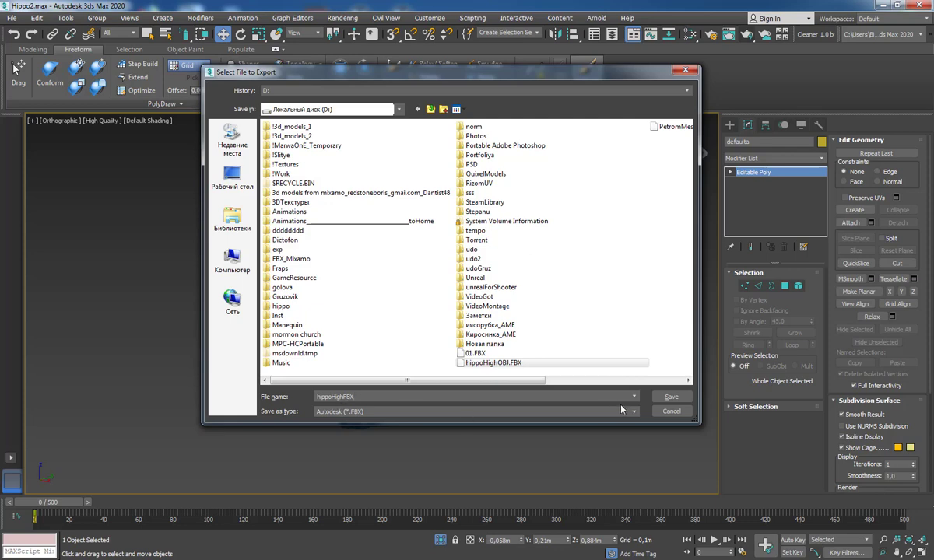
pyautogui.click(661, 399)
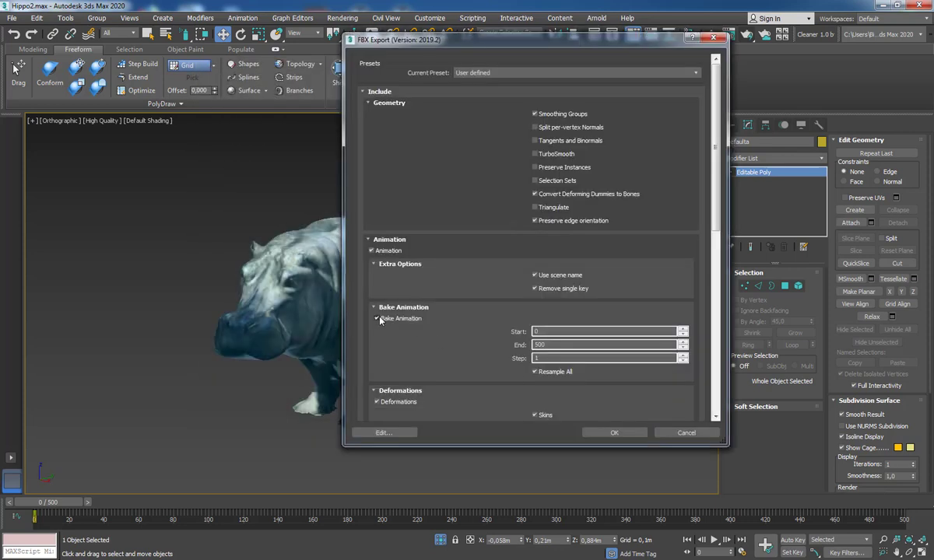
pyautogui.click(371, 251)
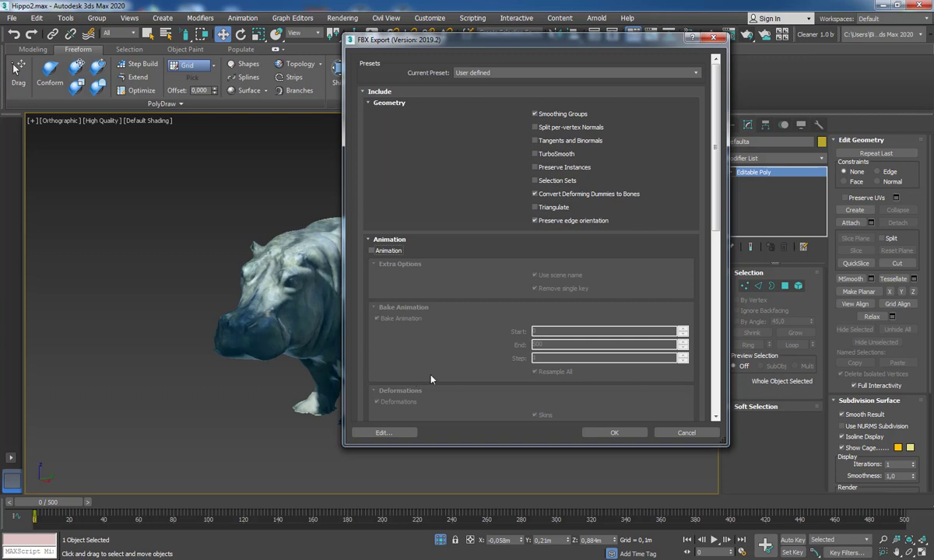
pyautogui.click(609, 432)
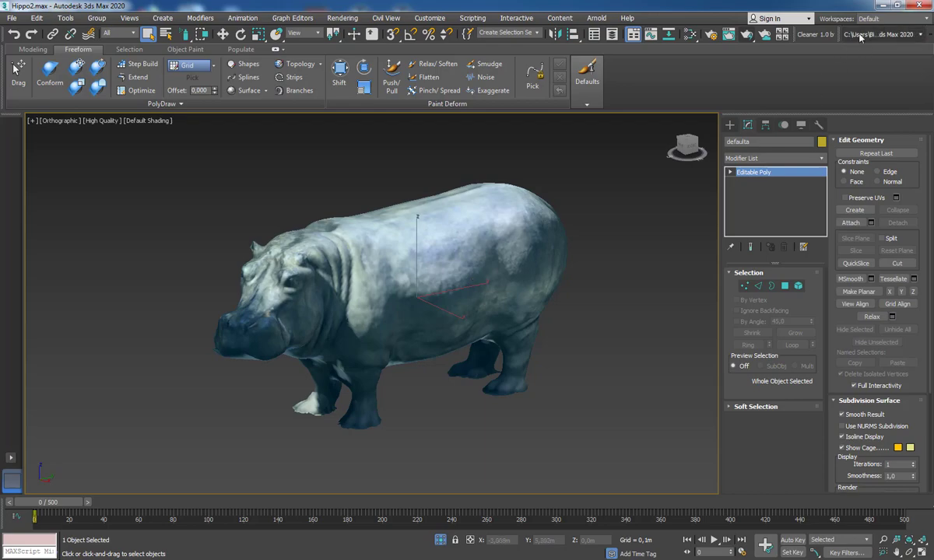
# - Bring the Marmoset Toolbag window to the front from the taskbar
pyautogui.click(881, 6)
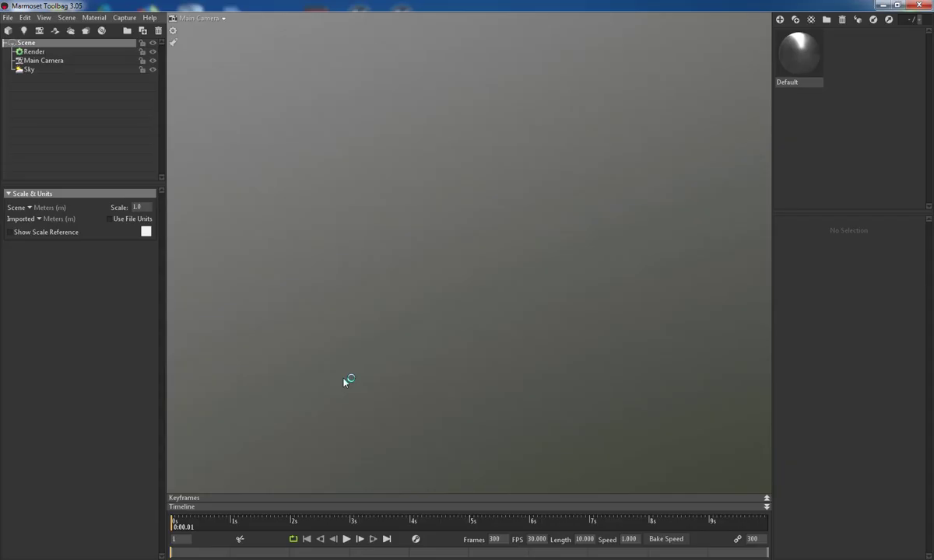
# - Import hippoHighFBX.FBX and hippoLowOBJ together from drive D: via Import Model
pyautogui.click(8, 18)
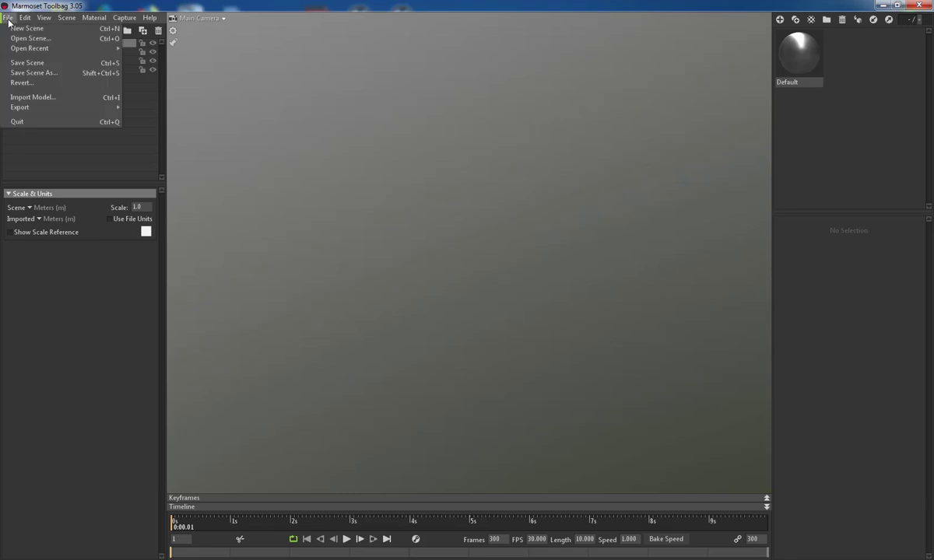
pyautogui.click(24, 97)
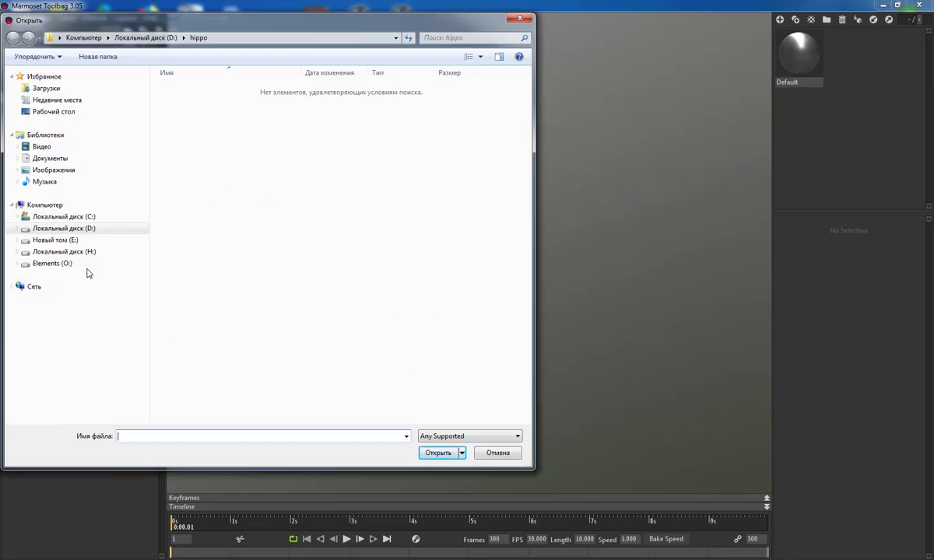
pyautogui.click(79, 230)
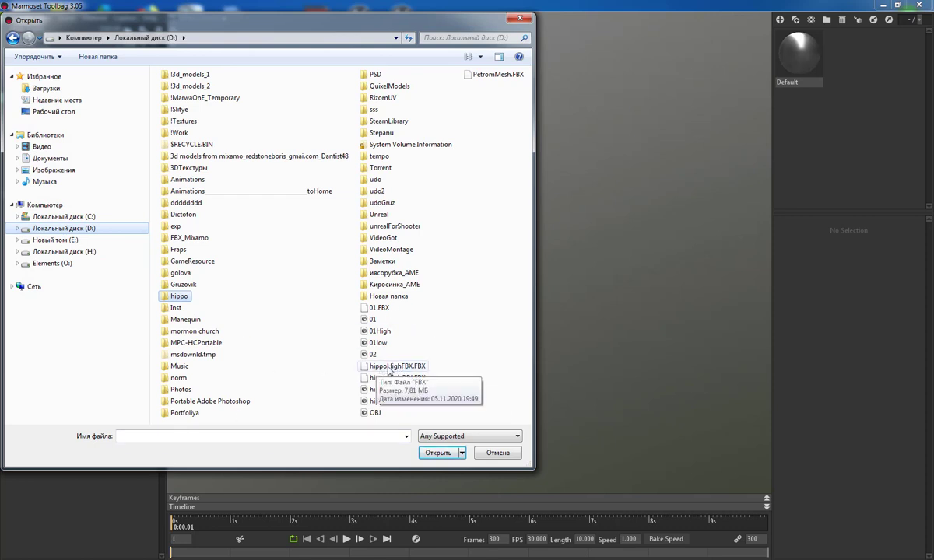
pyautogui.click(386, 366)
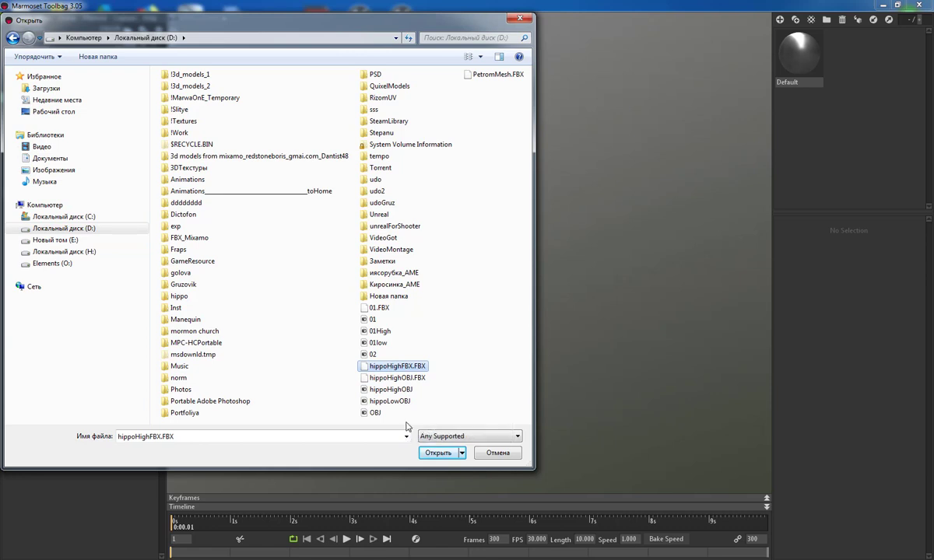
pyautogui.keyDown('ctrl'); pyautogui.click(389, 401); pyautogui.keyUp('ctrl')
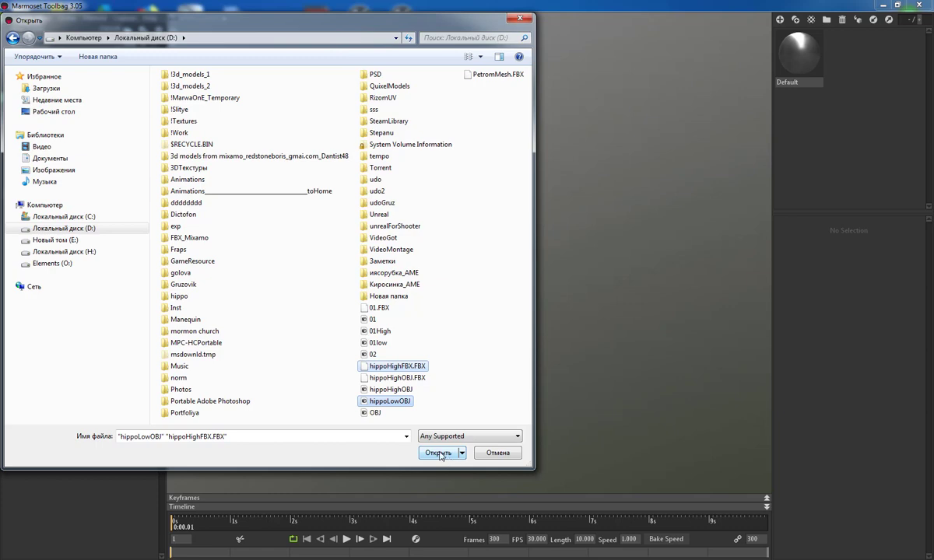
pyautogui.click(441, 453)
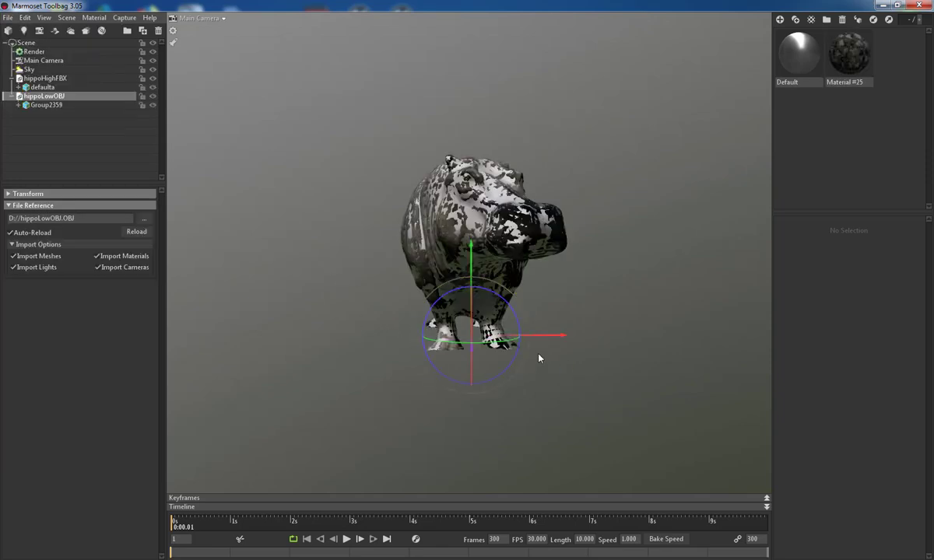
# - Add Baker 1 with hippoHighFBX in its High group and hippoLowOBJ in Low
pyautogui.moveTo(538, 358); pyautogui.dragTo(471, 324)
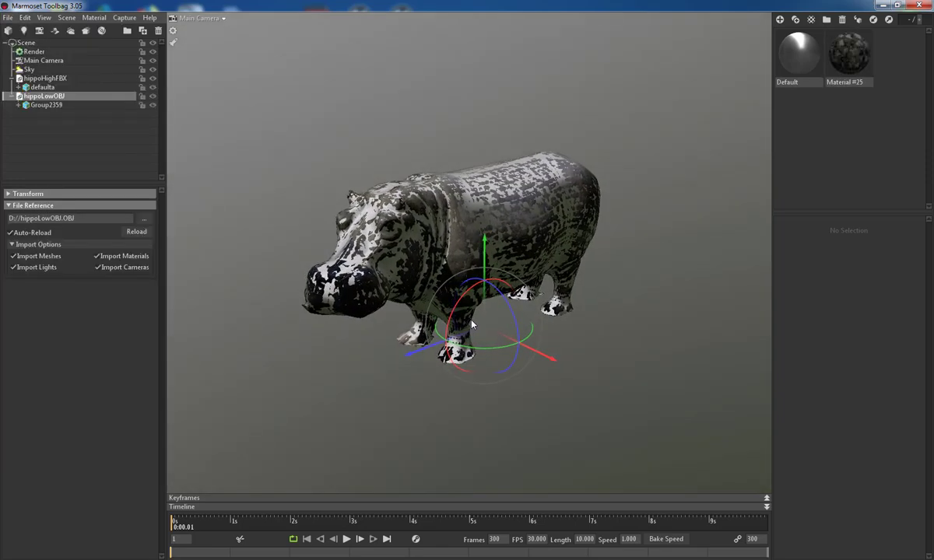
pyautogui.scroll(2, 520, 308)
pyautogui.scroll(1, 520, 310)
pyautogui.scroll(2, 520, 312)
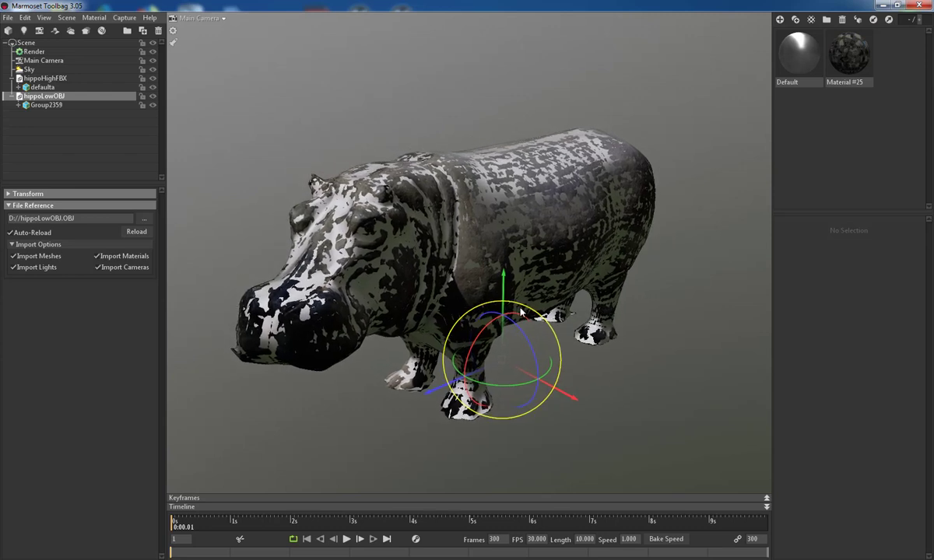
pyautogui.moveTo(520, 312); pyautogui.dragTo(544, 325, button='middle')
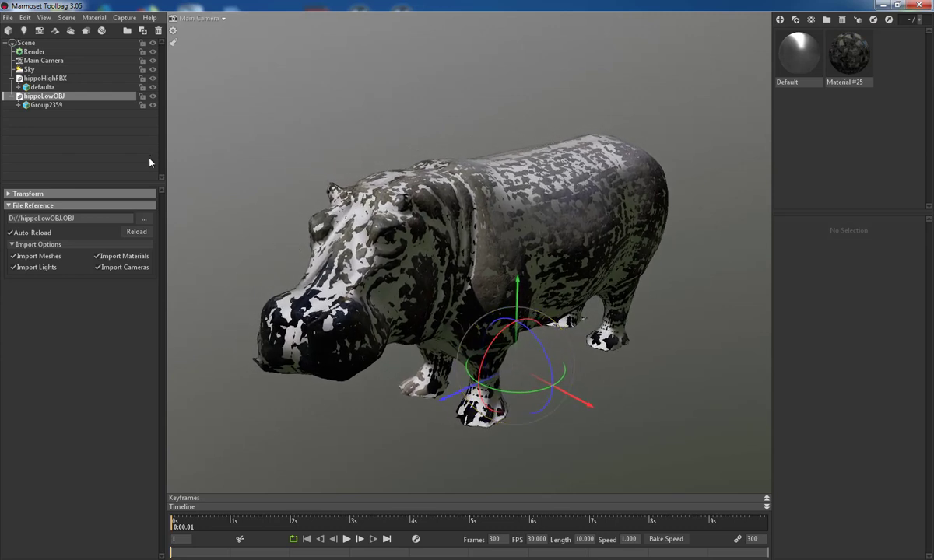
pyautogui.click(87, 33)
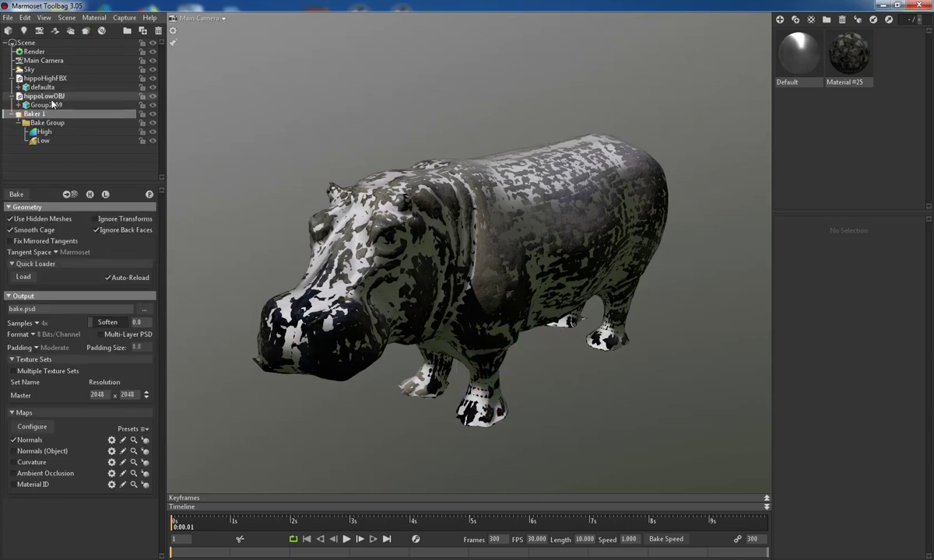
pyautogui.click(39, 77)
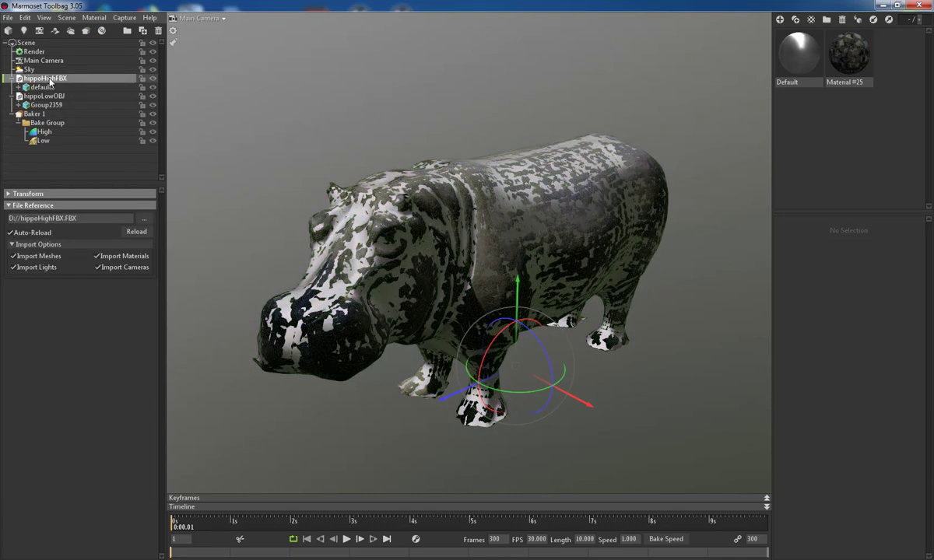
pyautogui.moveTo(54, 81); pyautogui.dragTo(54, 138)
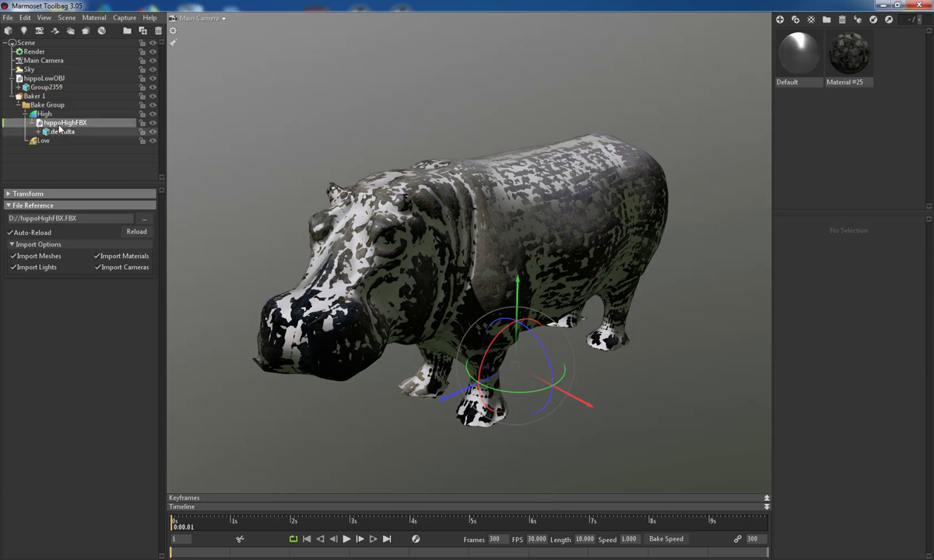
pyautogui.click(42, 78)
pyautogui.moveTo(44, 79); pyautogui.dragTo(47, 141)
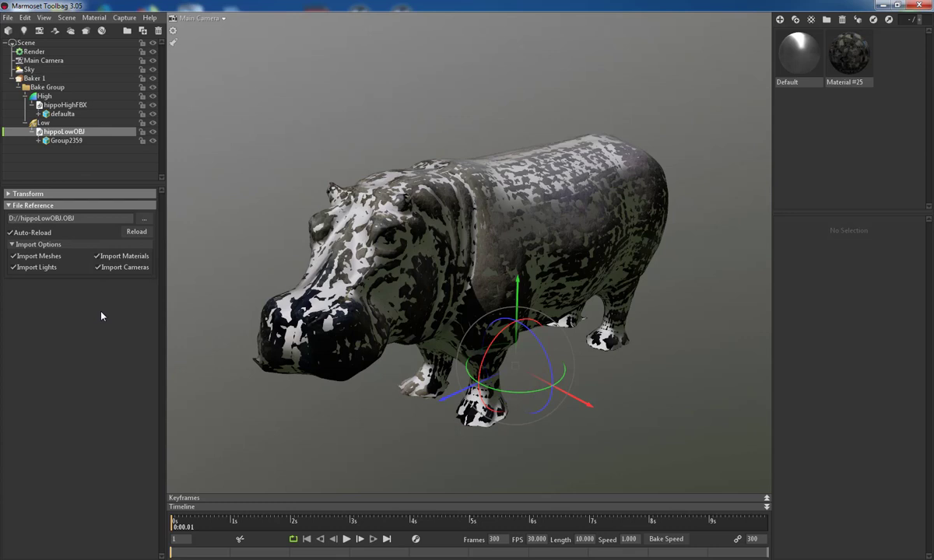
# - Toggle the high- and low-poly meshes' visibility off and on to compare them
pyautogui.click(153, 106)
pyautogui.click(152, 107)
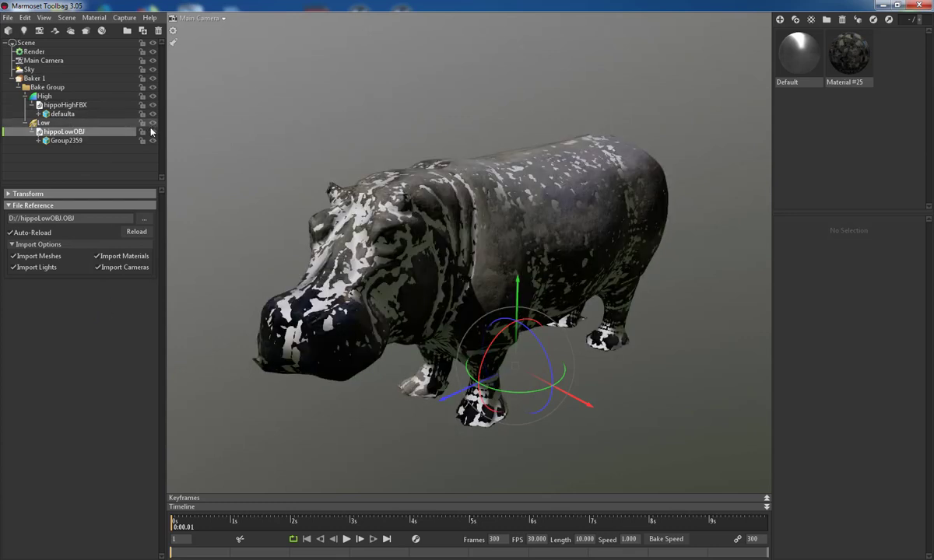
pyautogui.click(152, 133)
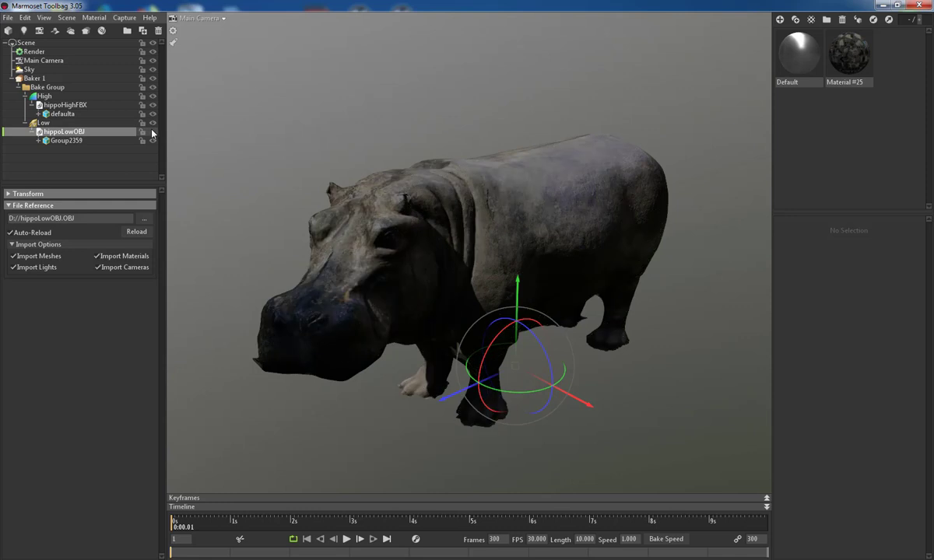
pyautogui.click(152, 132)
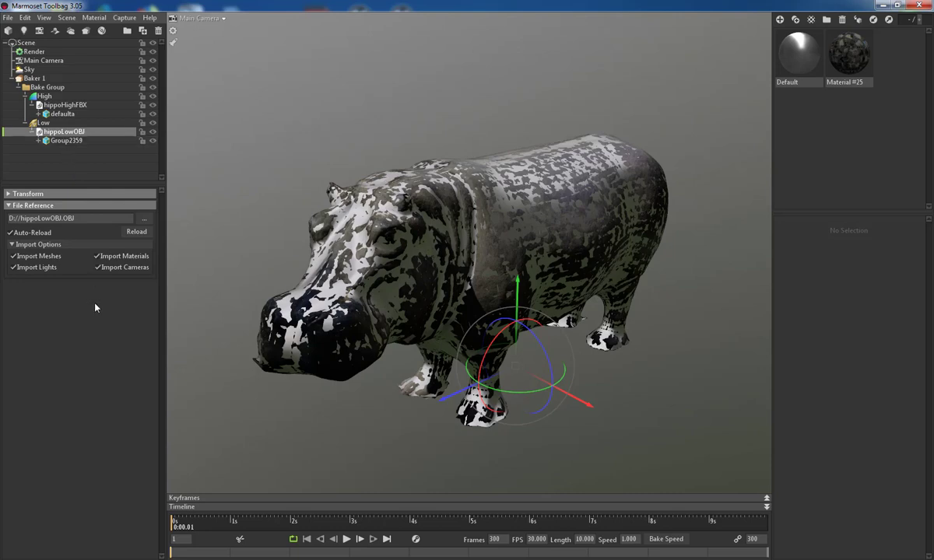
# - Set Baker 1's output to D:/hippo/hippoTextura.jpg as a JPEG image
pyautogui.click(39, 79)
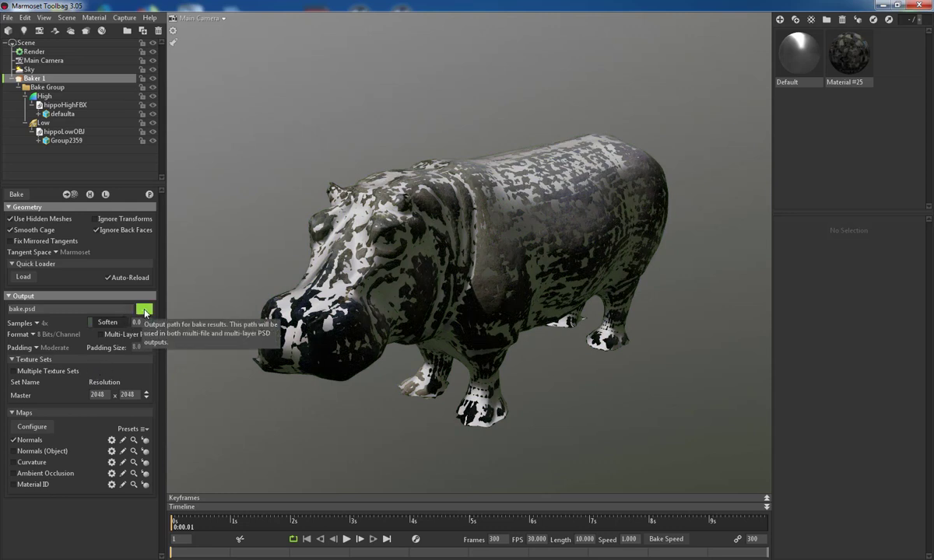
pyautogui.click(144, 312)
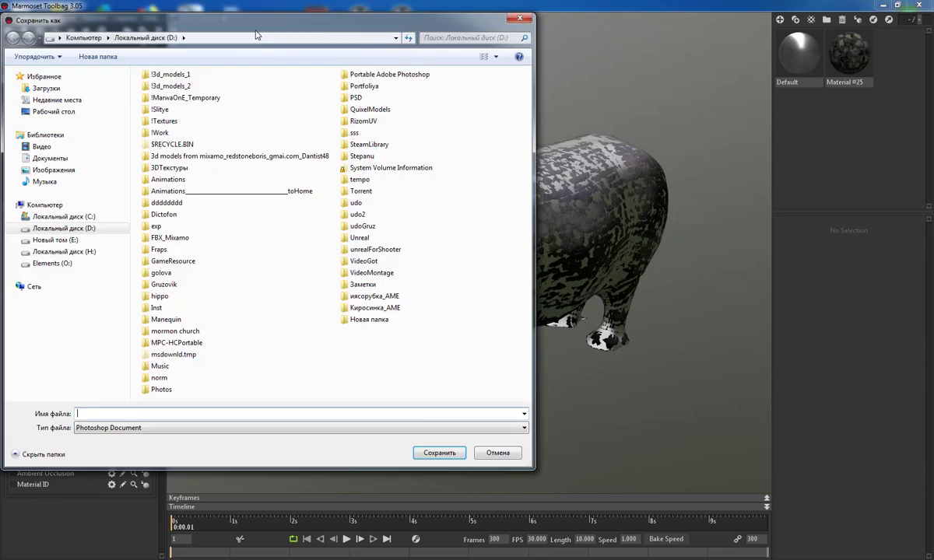
pyautogui.moveTo(249, 26); pyautogui.dragTo(286, 29)
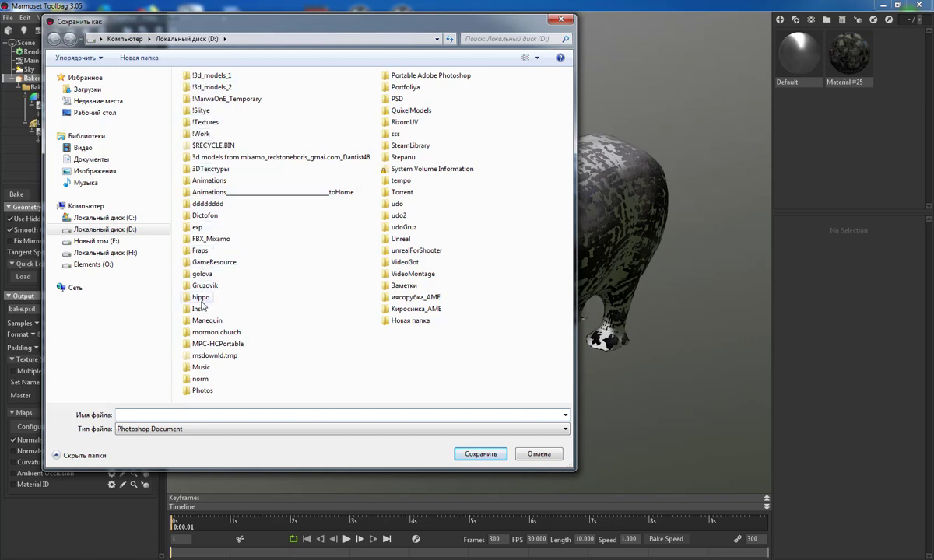
pyautogui.click(202, 299)
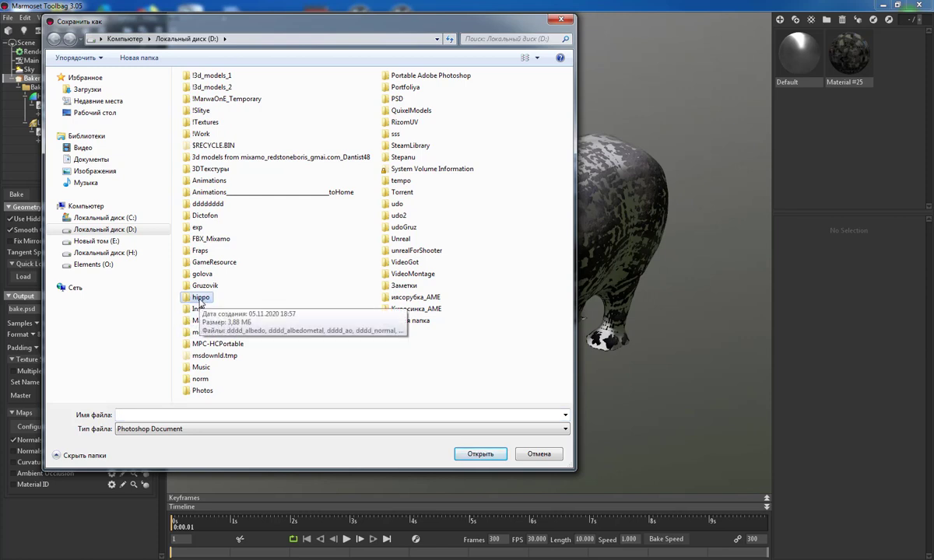
pyautogui.doubleClick(195, 297)
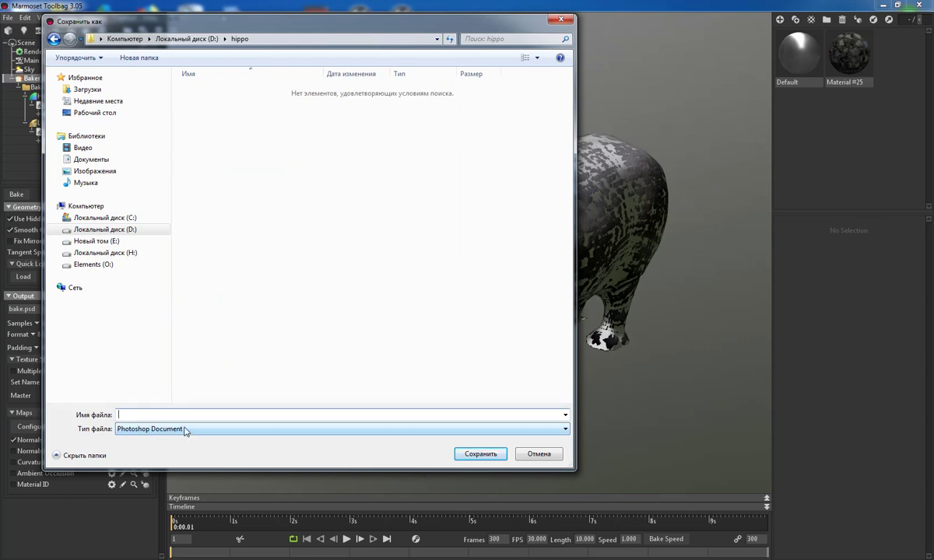
pyautogui.write('HIPPOtEX')
pyautogui.write('T')
pyautogui.press('BackSpace')
pyautogui.press('BackSpace')
pyautogui.press('BackSpace')
pyautogui.press('BackSpace')
pyautogui.press('BackSpace')
pyautogui.write('ppo')
pyautogui.write('Textu')
pyautogui.write('ra')
pyautogui.click(203, 430)
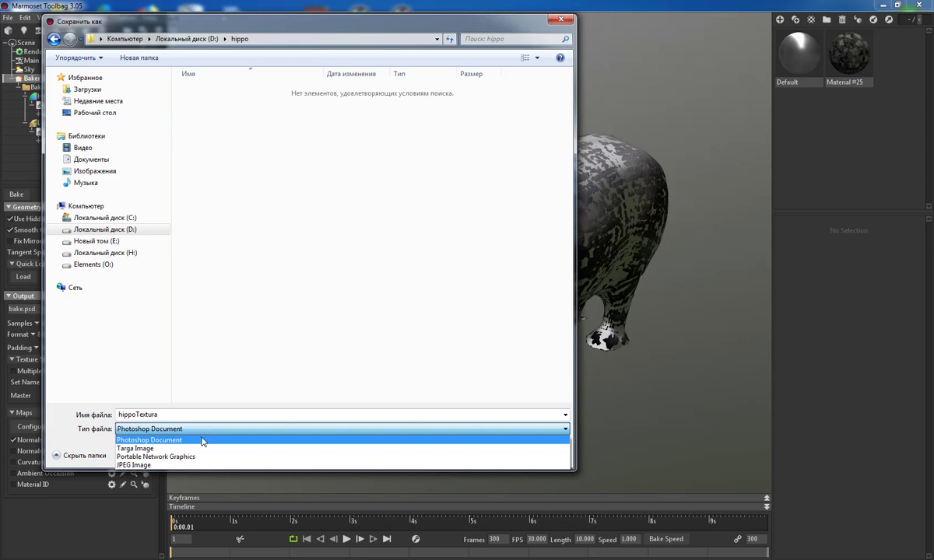
pyautogui.click(192, 465)
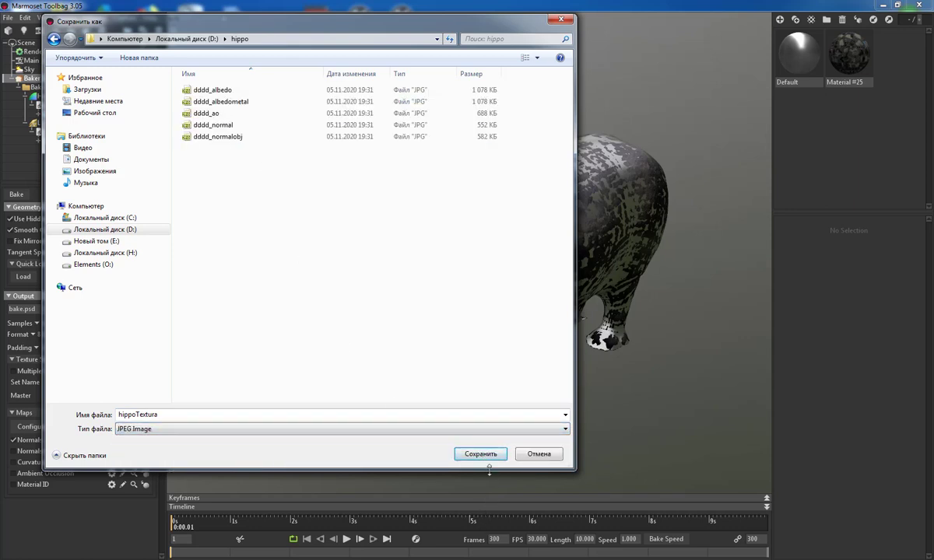
pyautogui.click(481, 455)
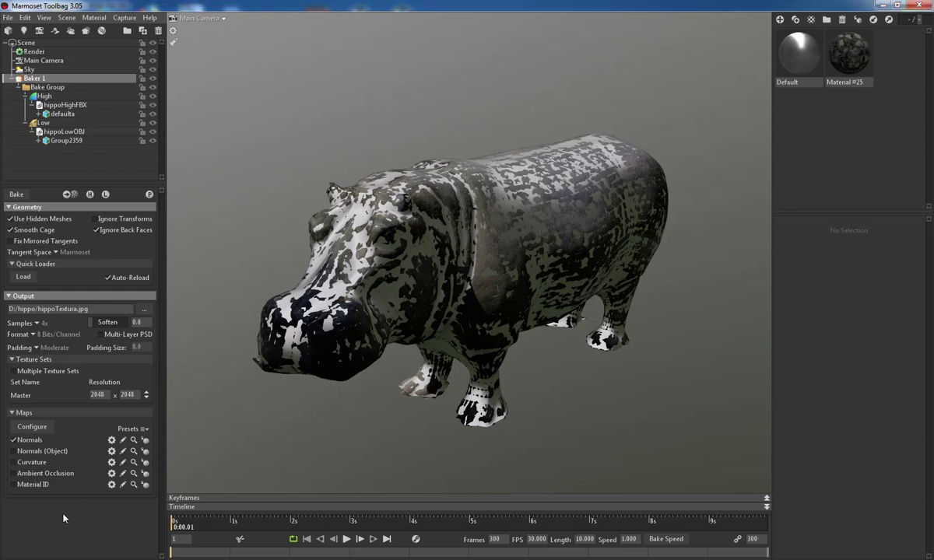
# - Enable Albedo, Albedo (Metalness) and Normals (Object) bake maps and set resolution to 2048
pyautogui.click(35, 428)
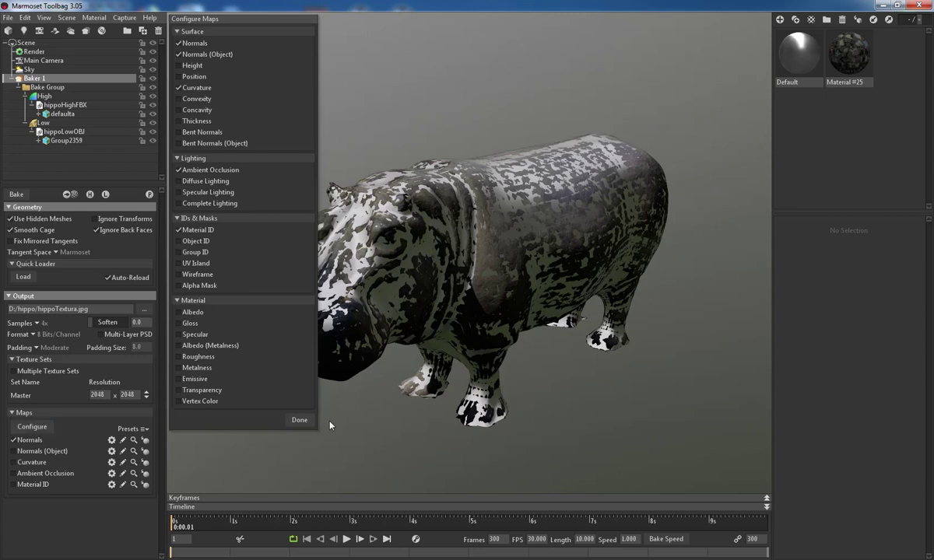
pyautogui.click(179, 312)
pyautogui.click(179, 346)
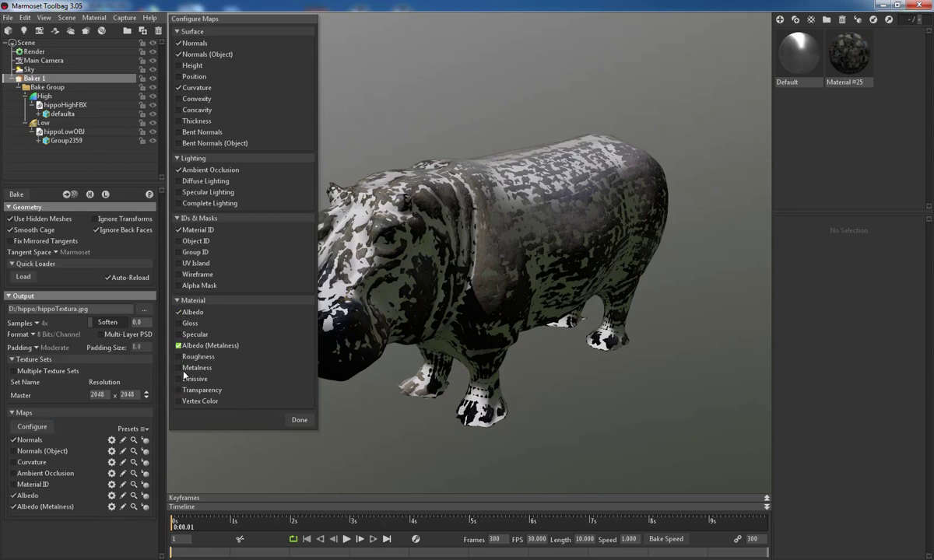
pyautogui.click(296, 422)
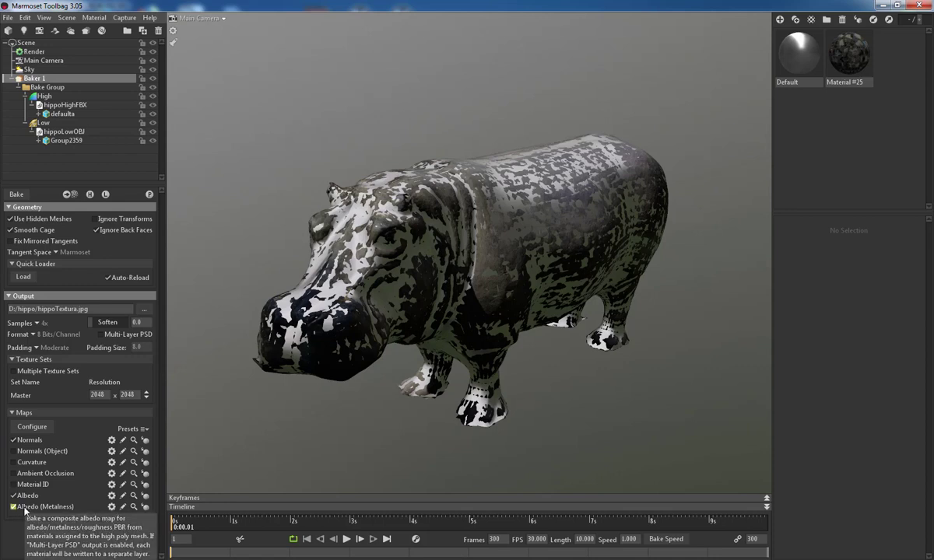
pyautogui.click(13, 452)
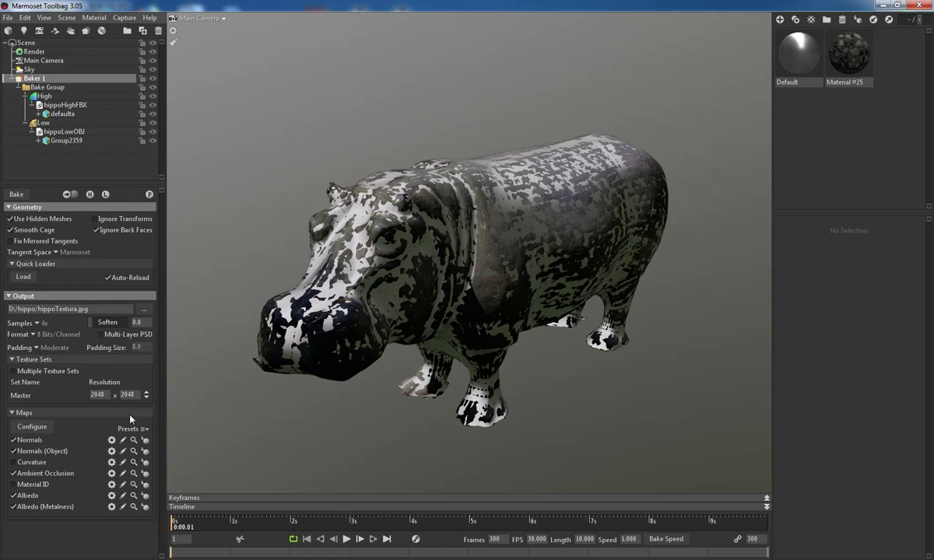
pyautogui.write('8')
# - Preview the baked maps on the low-poly hippo with hippoHighFBX hidden, then switch to Total Commander
pyautogui.click(150, 195)
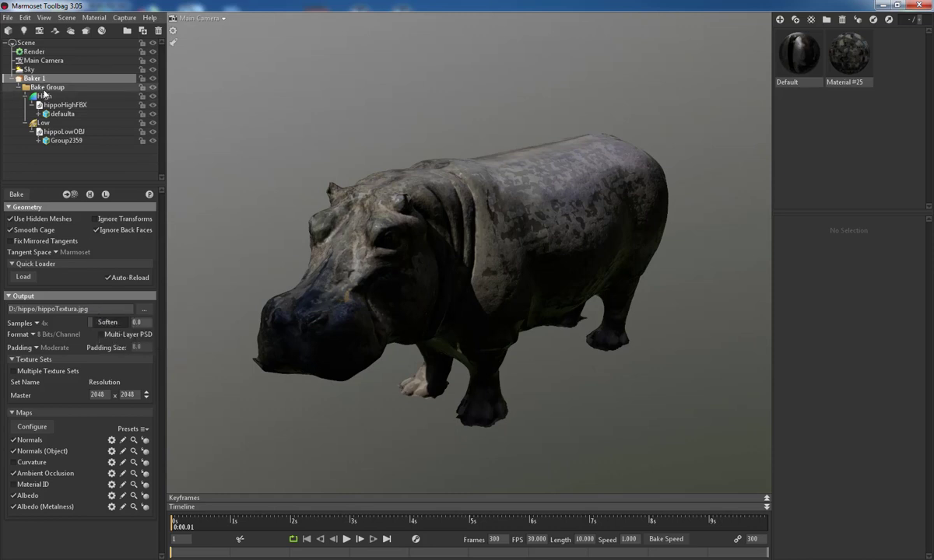
pyautogui.click(152, 104)
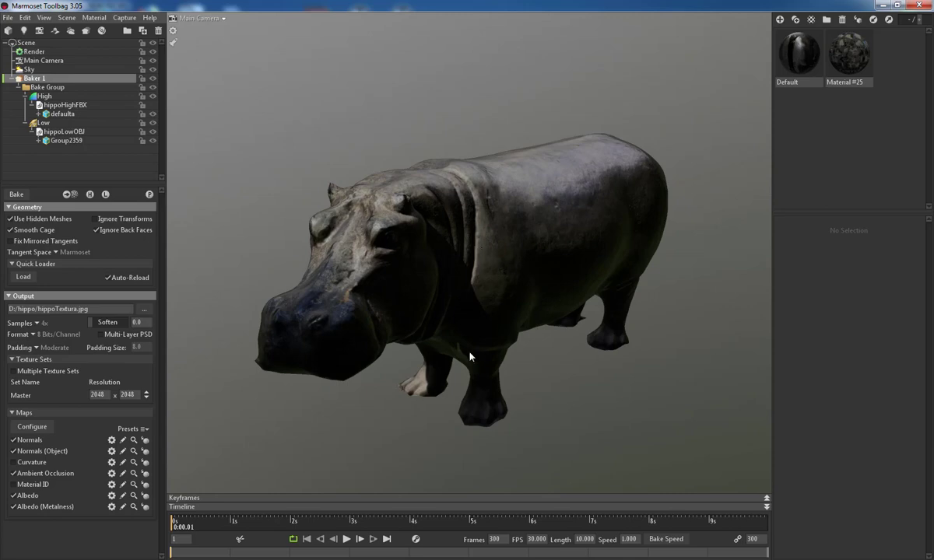
pyautogui.moveTo(448, 341)
pyautogui.mouseDown()
pyautogui.moveTo(605, 342)
pyautogui.moveTo(462, 252)
pyautogui.moveTo(625, 323)
pyautogui.moveTo(621, 290)
pyautogui.moveTo(595, 278)
pyautogui.moveTo(578, 364)
pyautogui.mouseUp()
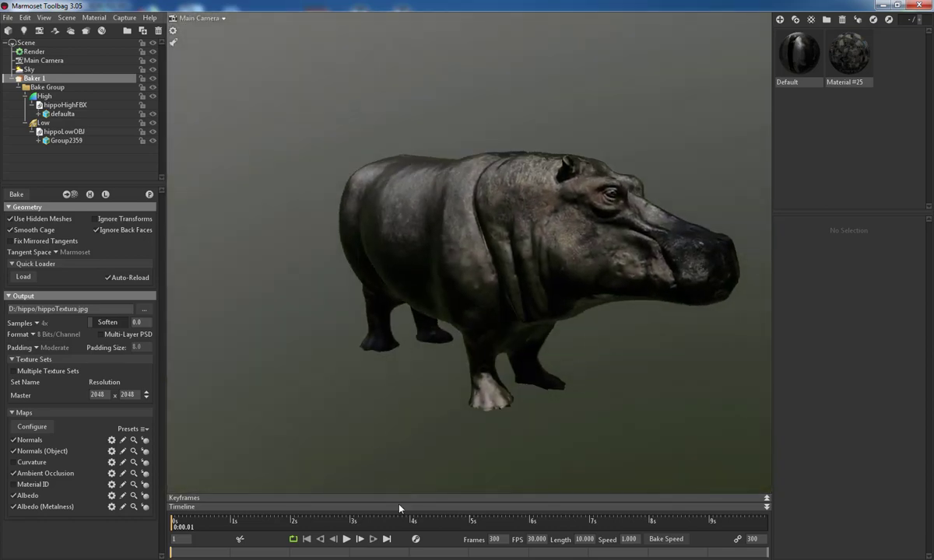
pyautogui.click(600, 506)
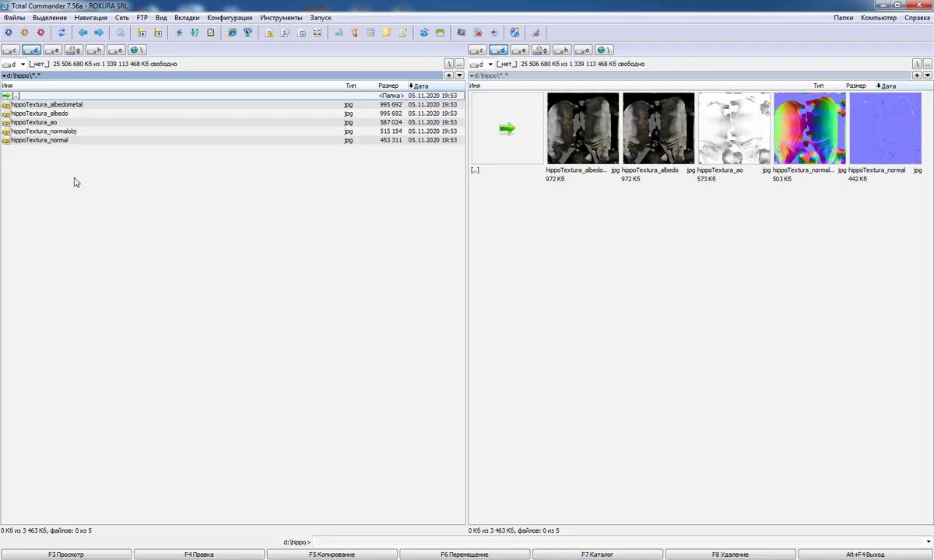
# - Show D:\hippo as thumbnails and quick-view the albedo, AO, object-normal and normal maps
pyautogui.hotkey('ctrl', 'shift', 'F1')
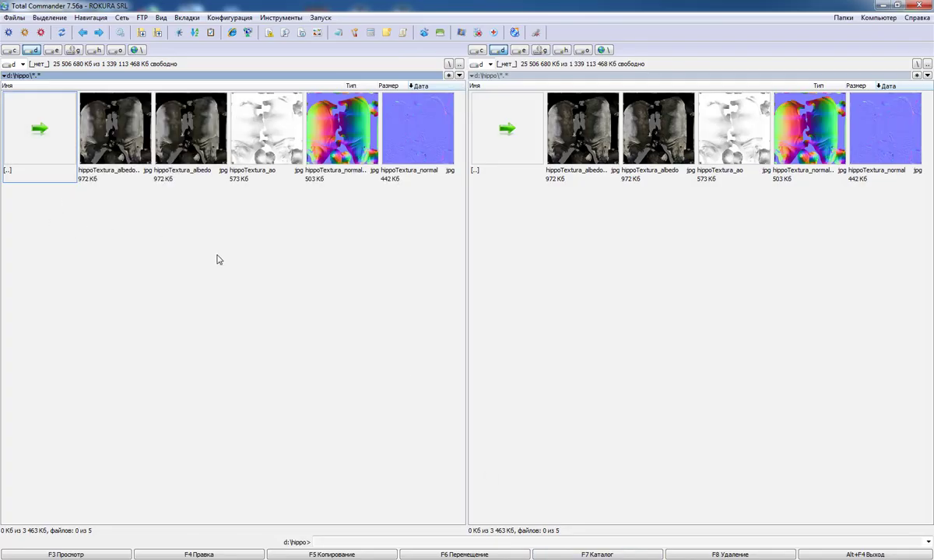
pyautogui.click(99, 131)
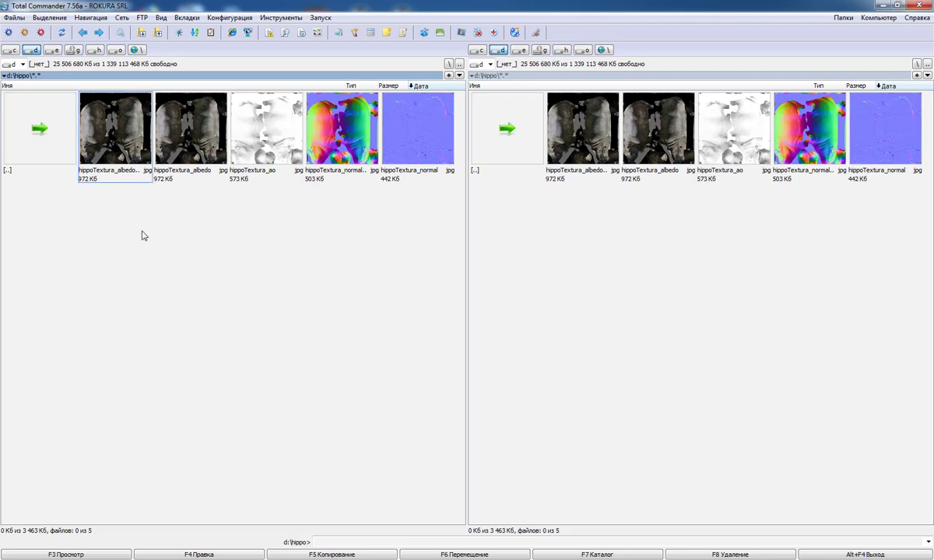
pyautogui.click(316, 33)
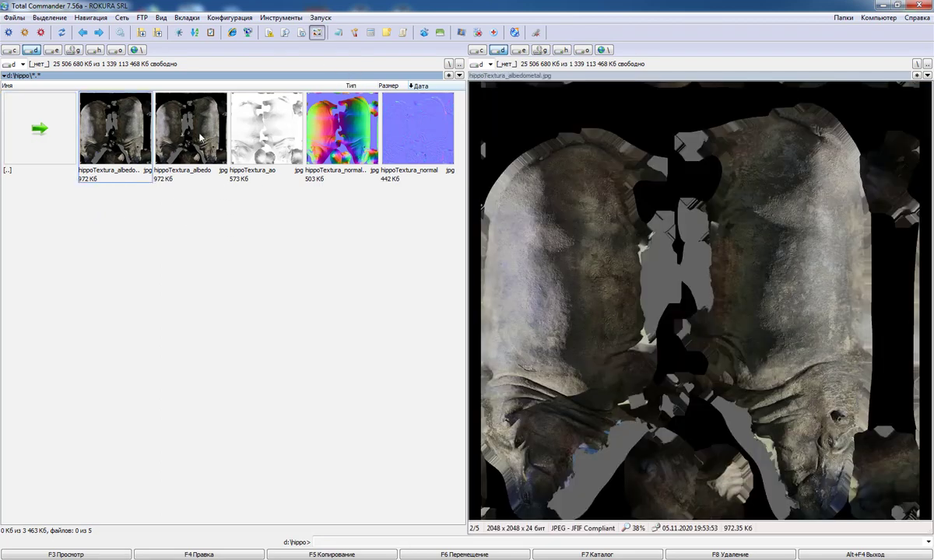
pyautogui.click(200, 137)
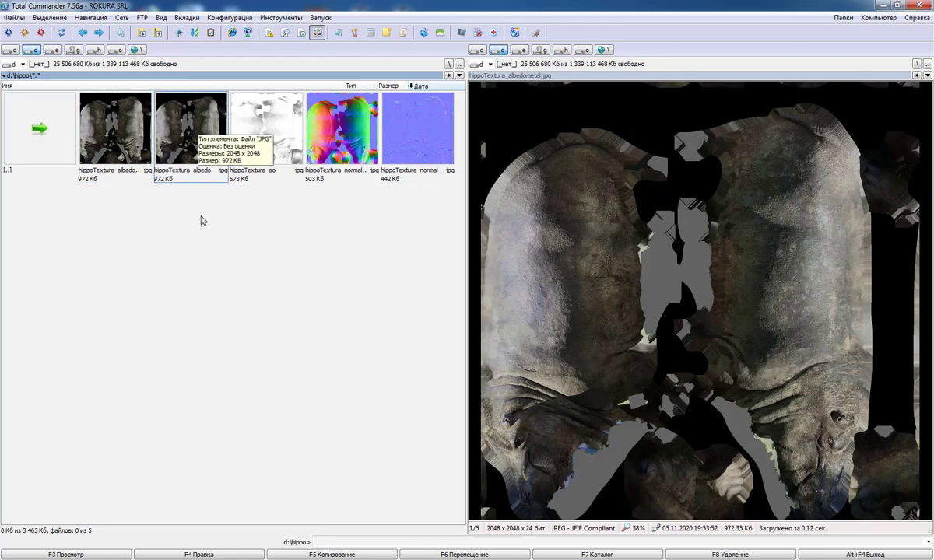
pyautogui.click(244, 142)
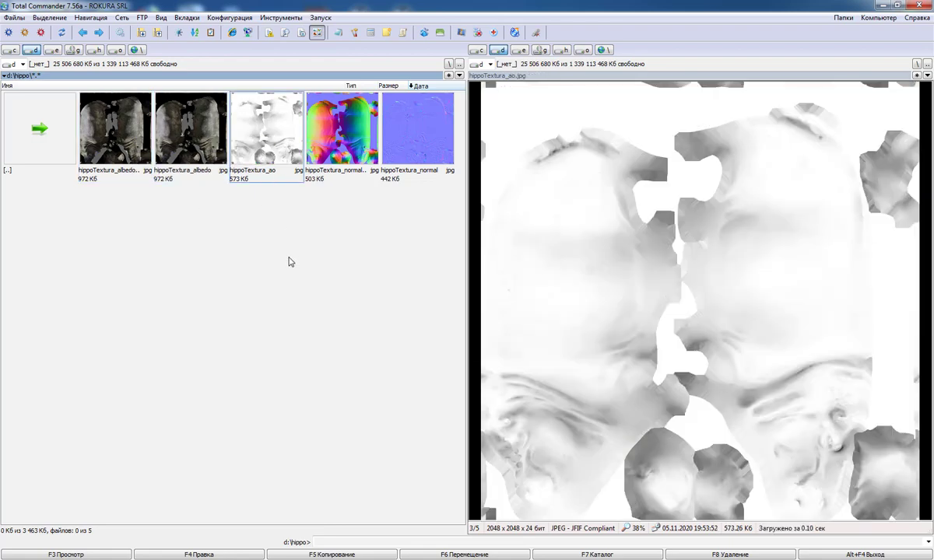
pyautogui.click(323, 148)
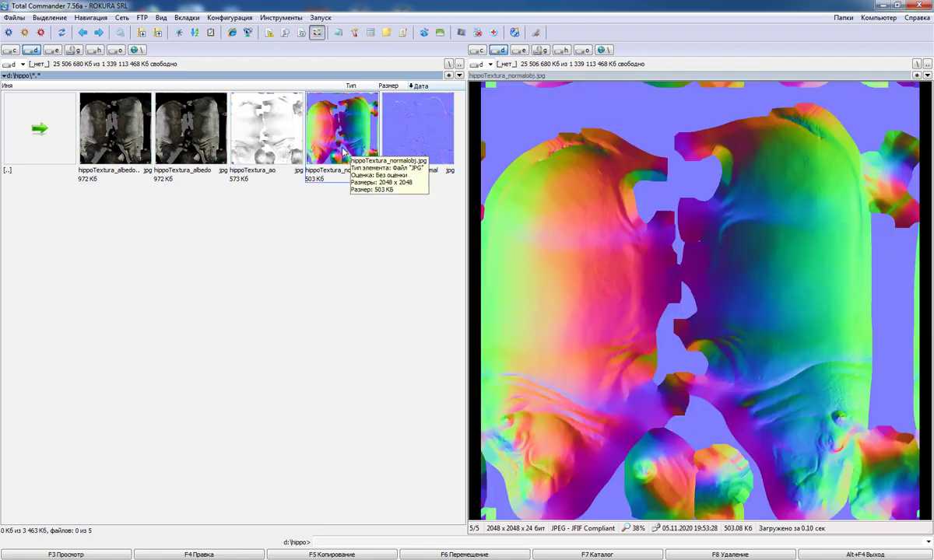
pyautogui.click(417, 138)
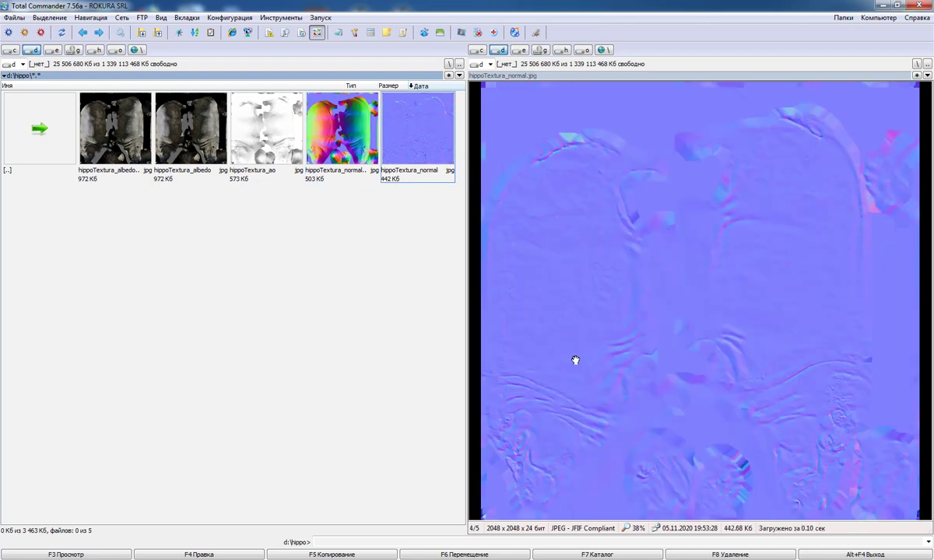
# - Re-check the normal, object-normal and albedo maps, then return to 3ds Max
pyautogui.click(316, 126)
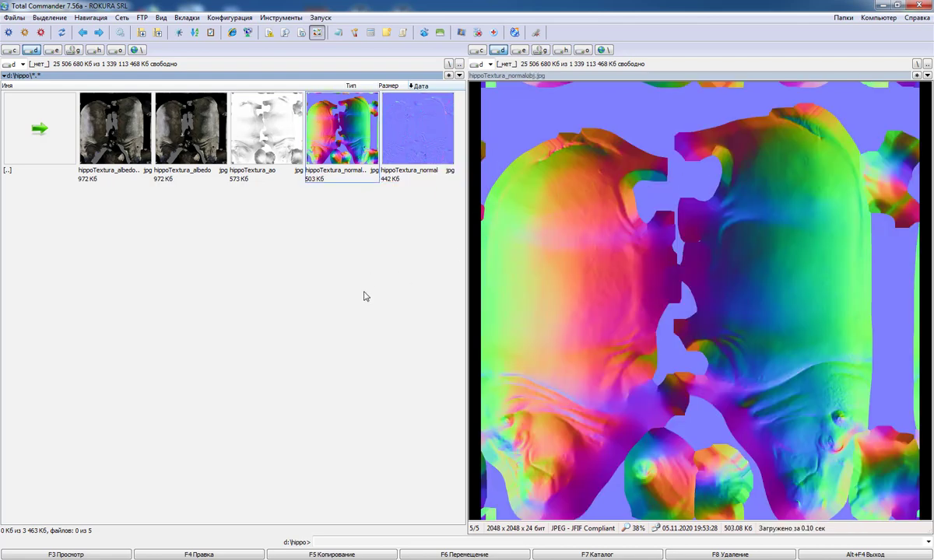
pyautogui.click(414, 148)
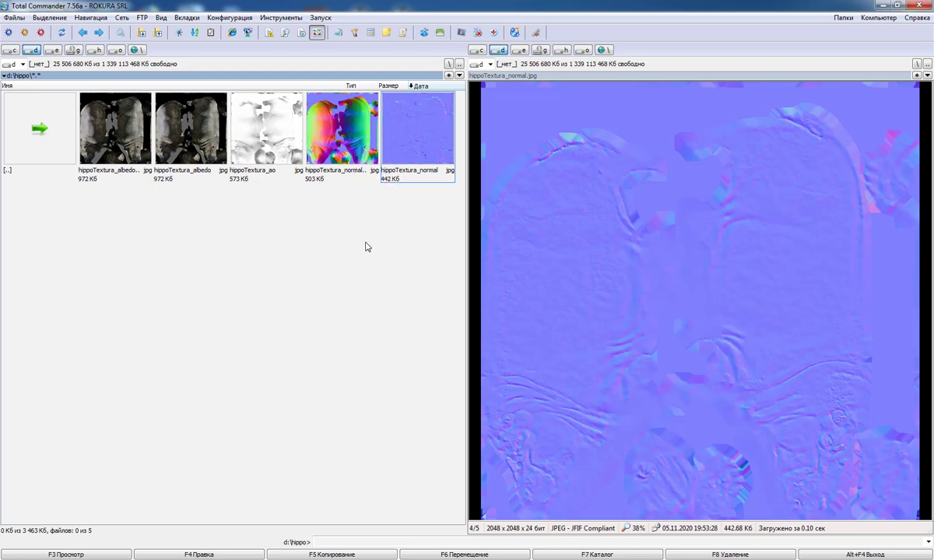
pyautogui.click(193, 147)
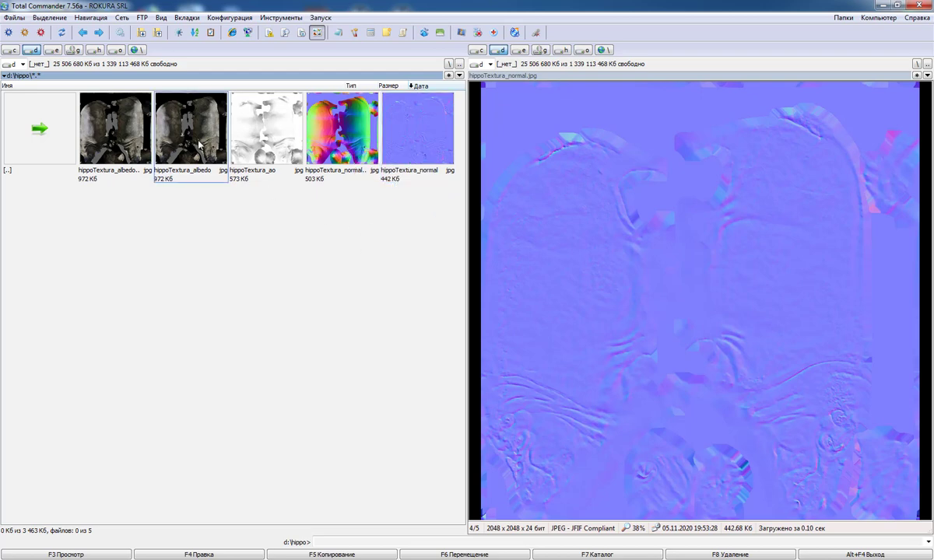
pyautogui.click(367, 144)
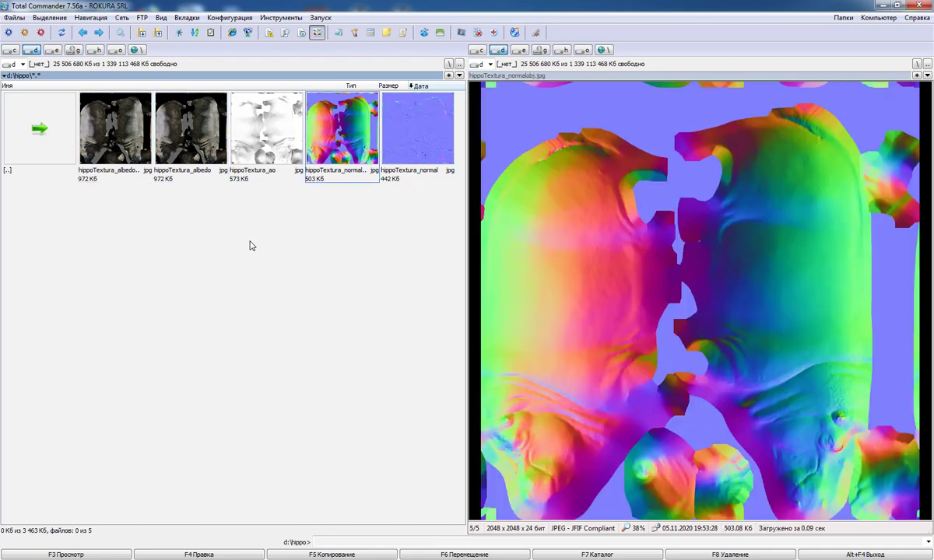
pyautogui.click(105, 155)
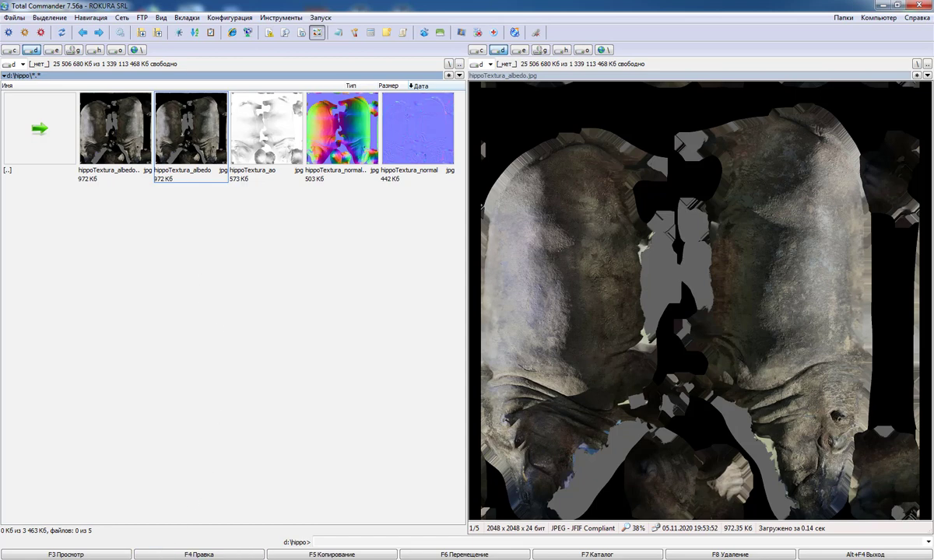
pyautogui.click(135, 506)
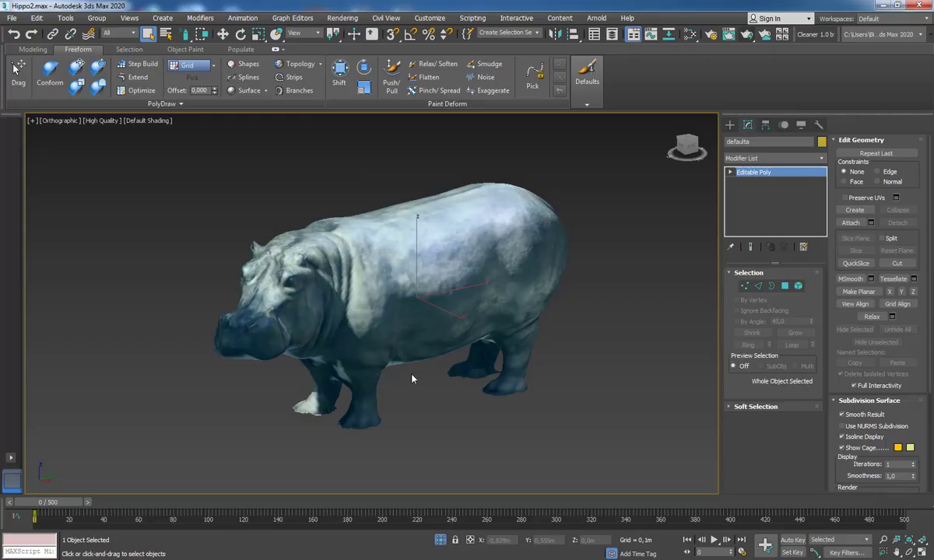
# - Unhide all hidden objects in the scene, bringing back the helper boxes
pyautogui.click(438, 408)
pyautogui.rightClick(438, 390)
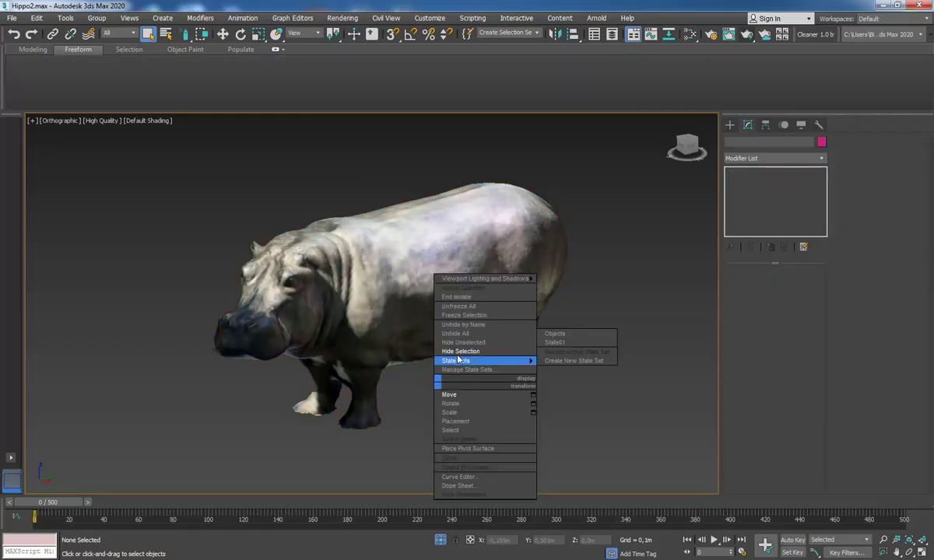
pyautogui.click(470, 329)
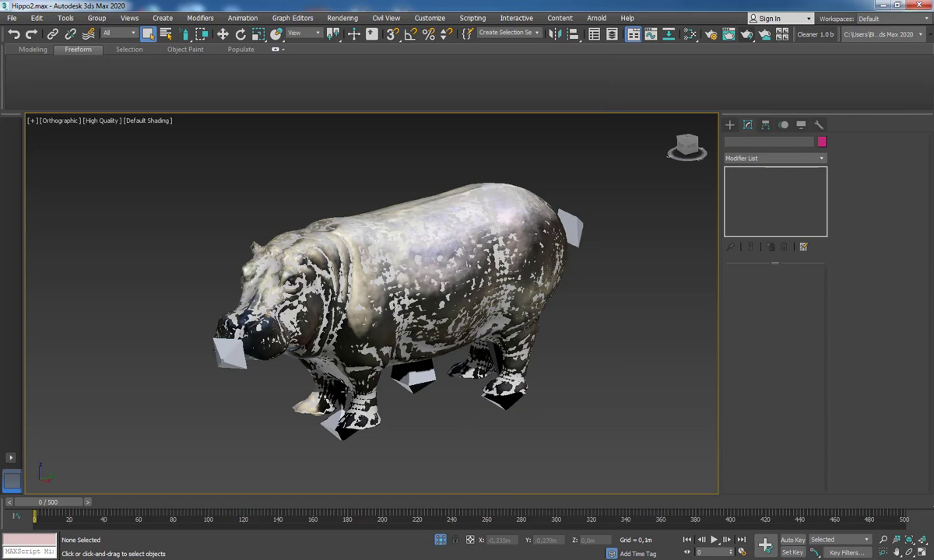
pyautogui.click(316, 352)
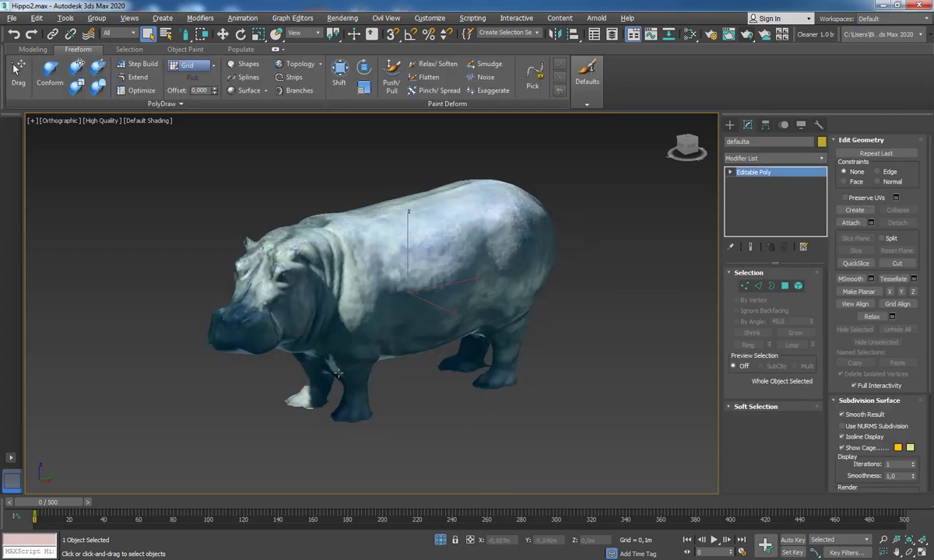
pyautogui.rightClick(410, 380)
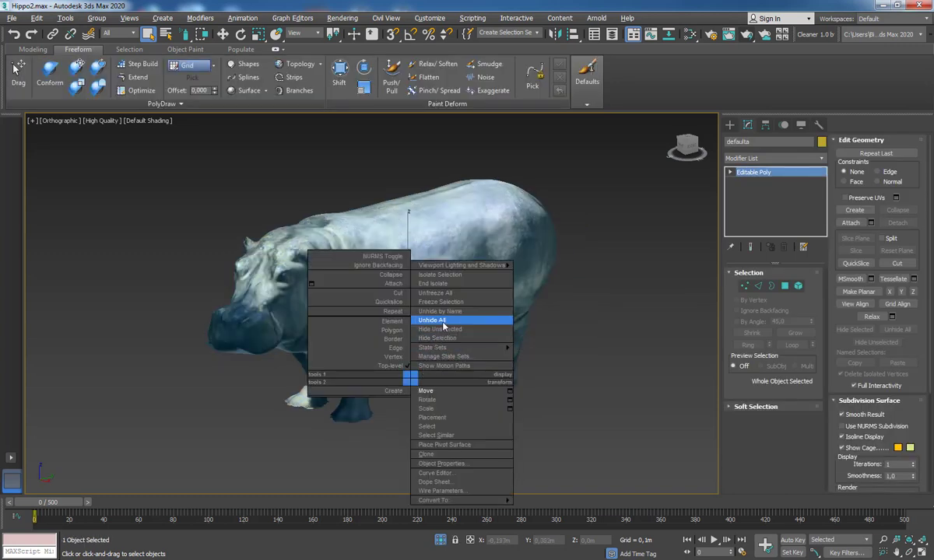
pyautogui.click(443, 327)
# - Convert the hippo to an Editable Mesh and deselect it
pyautogui.click(375, 318)
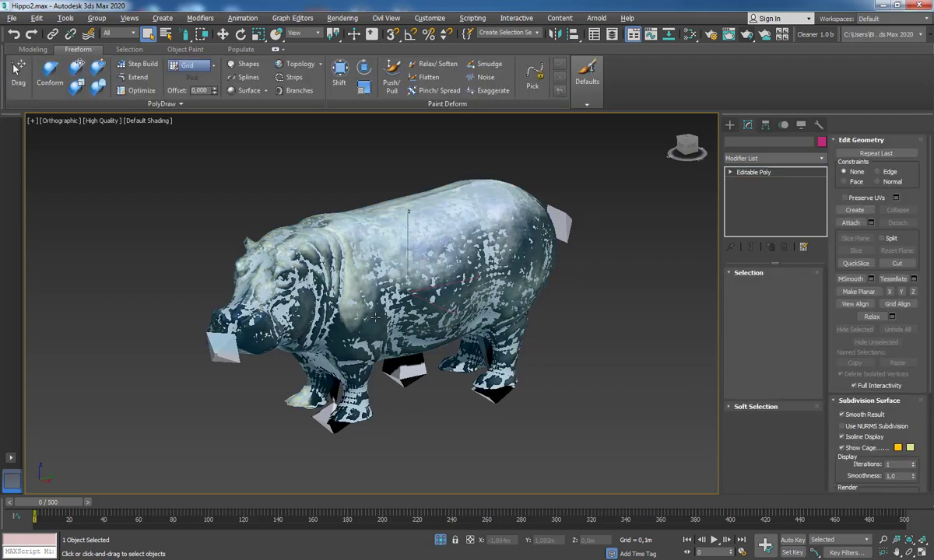
pyautogui.rightClick(375, 317)
pyautogui.click(401, 275)
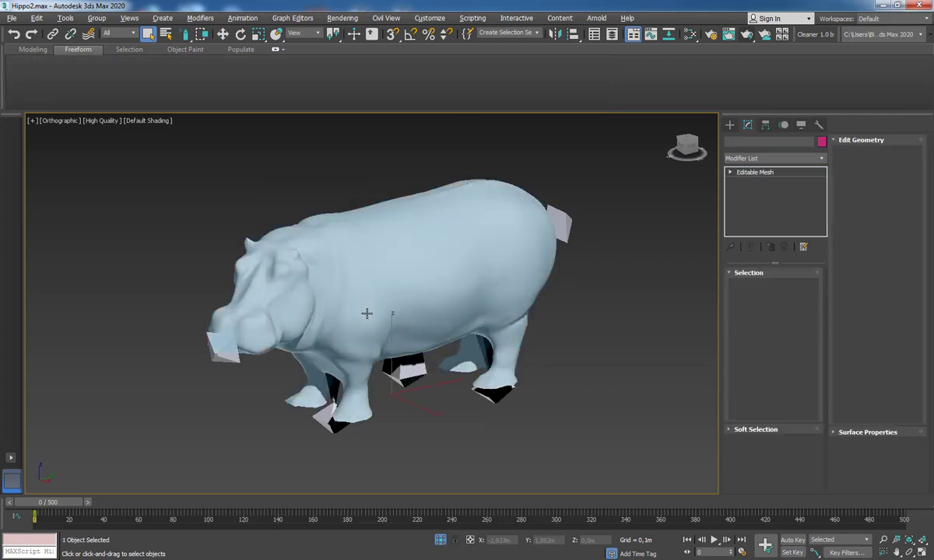
pyautogui.click(452, 440)
# - Adjust the view and select the albedo JPG in Total Commander
pyautogui.moveTo(372, 292)
pyautogui.keyDown('alt'); pyautogui.mouseDown(button='middle')
pyautogui.moveTo(394, 296)
pyautogui.moveTo(364, 304)
pyautogui.mouseUp(button='middle'); pyautogui.keyUp('alt')
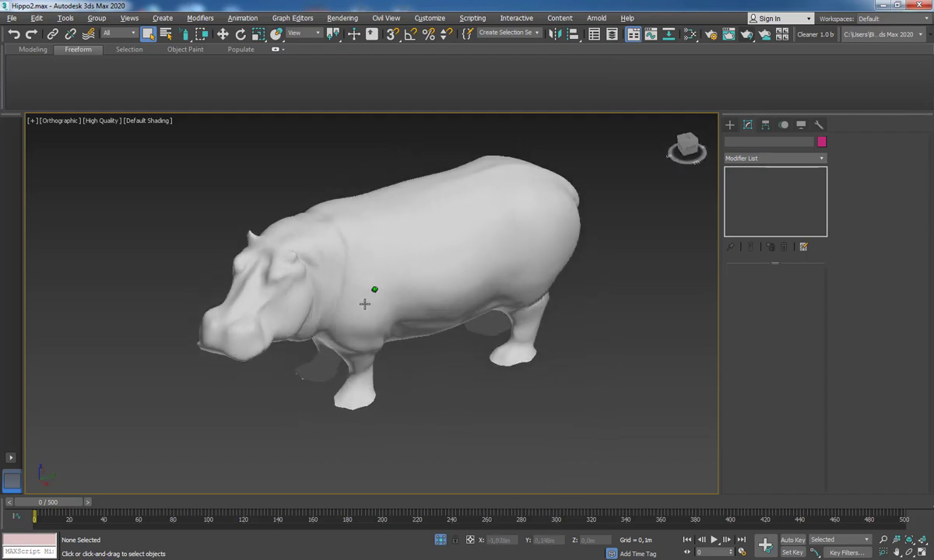
pyautogui.scroll(5, 365, 284)
pyautogui.scroll(-3, 366, 270)
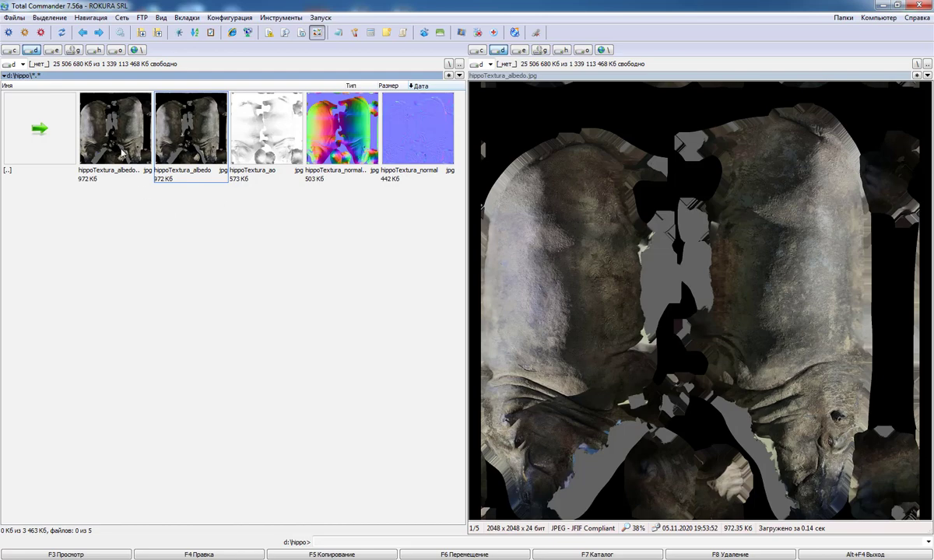
pyautogui.click(123, 146)
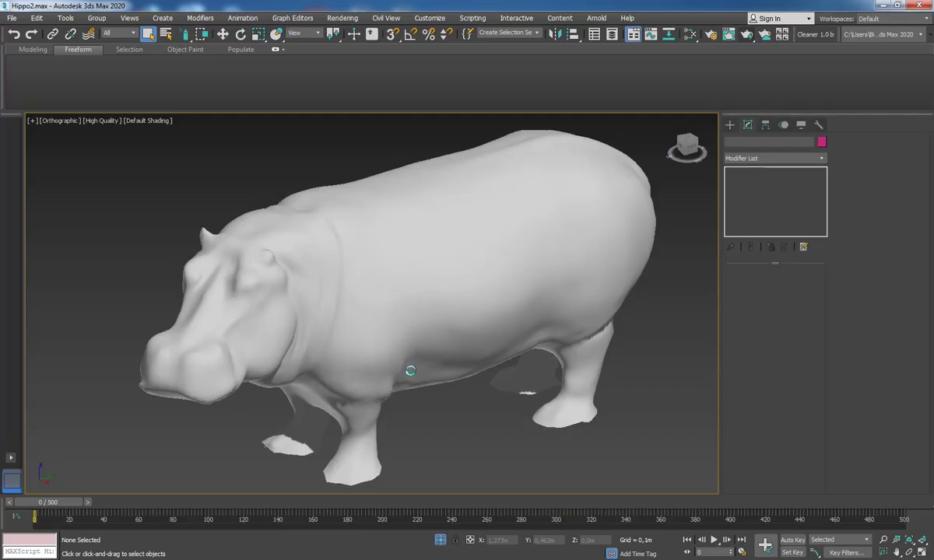
# - Drop the albedo texture onto the hippo and inspect it, briefly toggling the wireframe overlay
pyautogui.moveTo(388, 298); pyautogui.dragTo(426, 375)
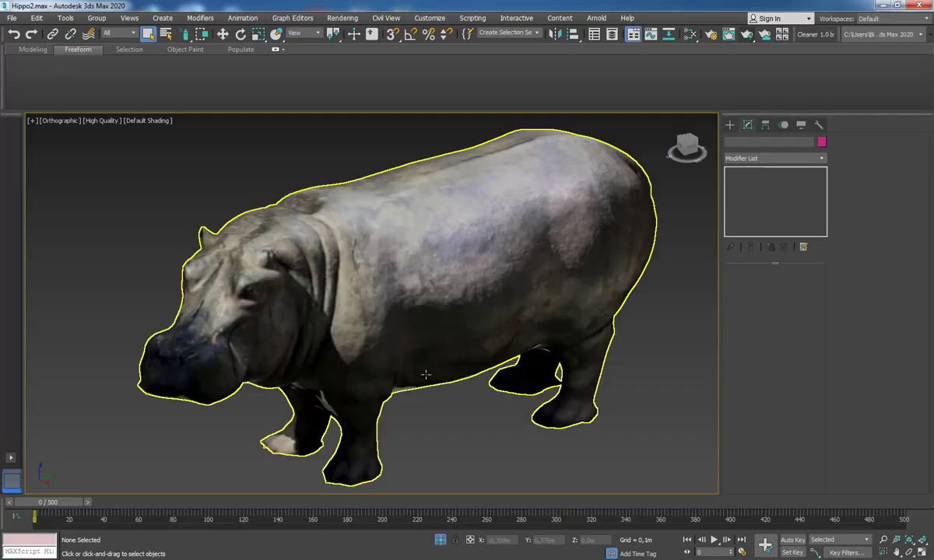
pyautogui.moveTo(426, 374)
pyautogui.keyDown('alt'); pyautogui.mouseDown(button='middle')
pyautogui.moveTo(411, 300)
pyautogui.moveTo(412, 320)
pyautogui.mouseUp(button='middle'); pyautogui.keyUp('alt')
pyautogui.press('F4')
pyautogui.scroll(3, 413, 321)
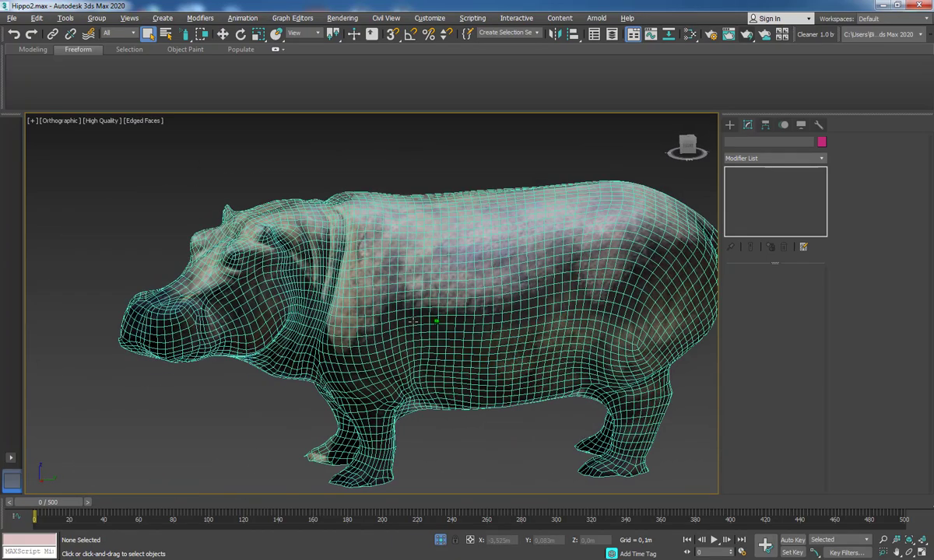
pyautogui.scroll(-2, 412, 320)
pyautogui.press('F4')
pyautogui.moveTo(412, 321)
pyautogui.keyDown('alt'); pyautogui.mouseDown(button='middle')
pyautogui.moveTo(452, 332)
pyautogui.moveTo(484, 256)
pyautogui.moveTo(441, 224)
pyautogui.moveTo(382, 290)
pyautogui.mouseUp(button='middle'); pyautogui.keyUp('alt')
pyautogui.hotkey('ctrl', 'alt', 'h')
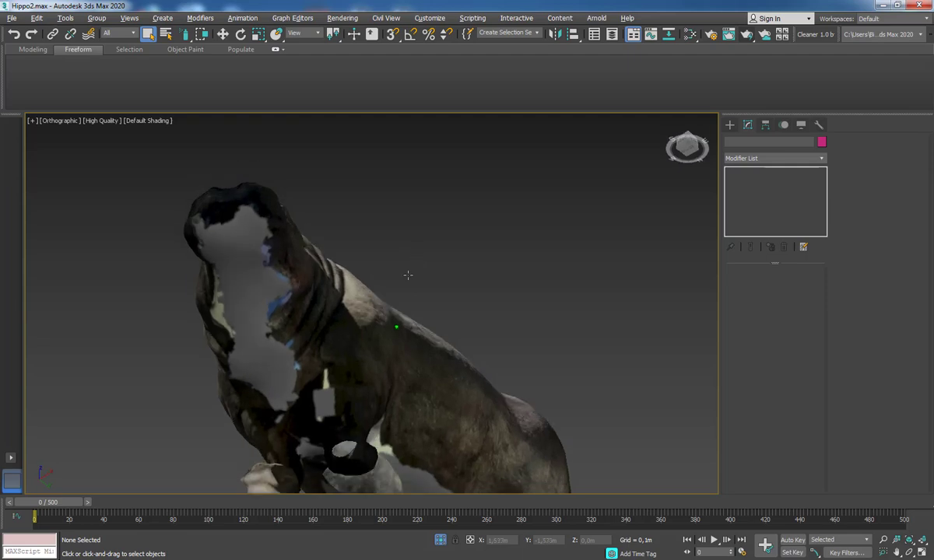
pyautogui.keyDown('alt'); pyautogui.moveTo(394, 322); pyautogui.dragTo(420, 334, button='middle'); pyautogui.keyUp('alt')
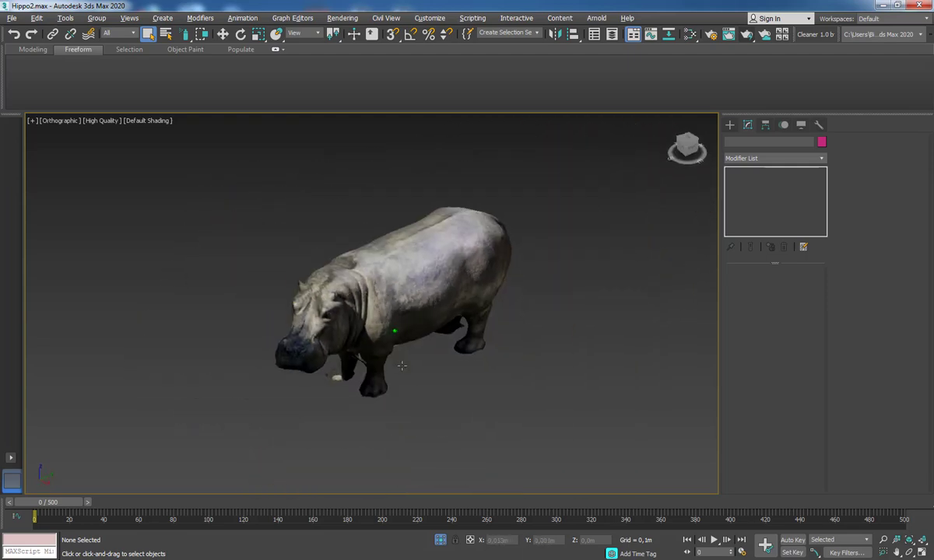
# - Move the hippo aside to reveal a second hippo and view both from several angles
pyautogui.click(420, 334)
pyautogui.press('w')
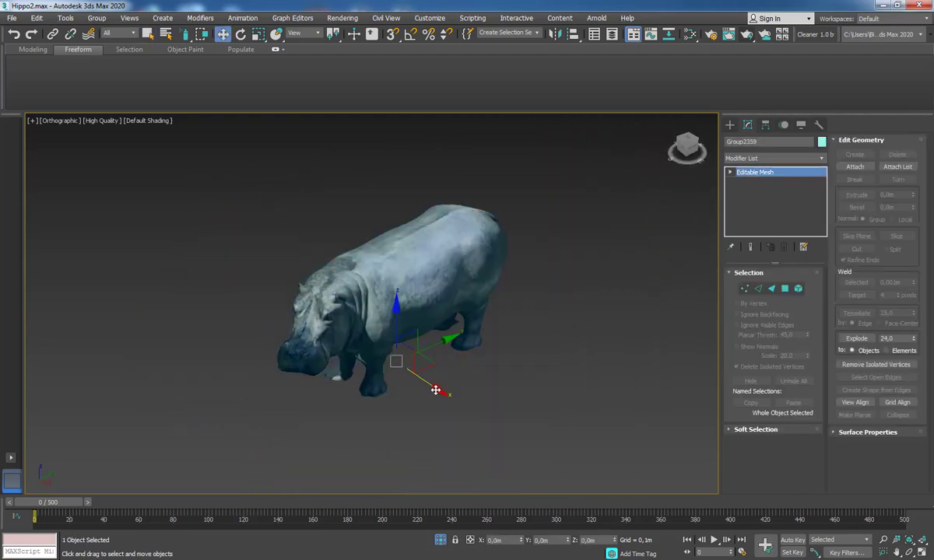
pyautogui.moveTo(458, 365); pyautogui.dragTo(362, 325)
pyautogui.rightClick(362, 325)
pyautogui.click(427, 296)
pyautogui.keyDown('alt'); pyautogui.moveTo(406, 268); pyautogui.dragTo(396, 250, button='middle'); pyautogui.keyUp('alt')
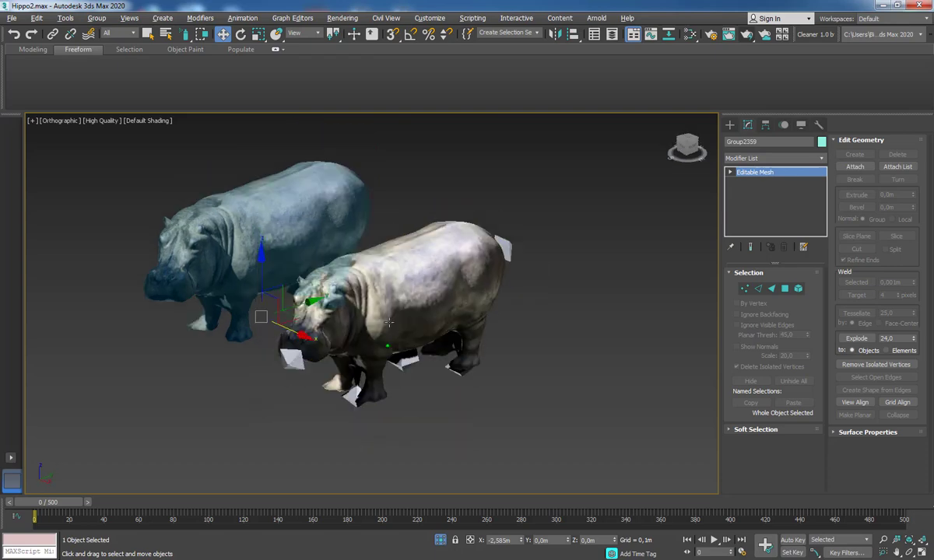
pyautogui.keyDown('alt'); pyautogui.moveTo(403, 285); pyautogui.dragTo(359, 384, button='middle'); pyautogui.keyUp('alt')
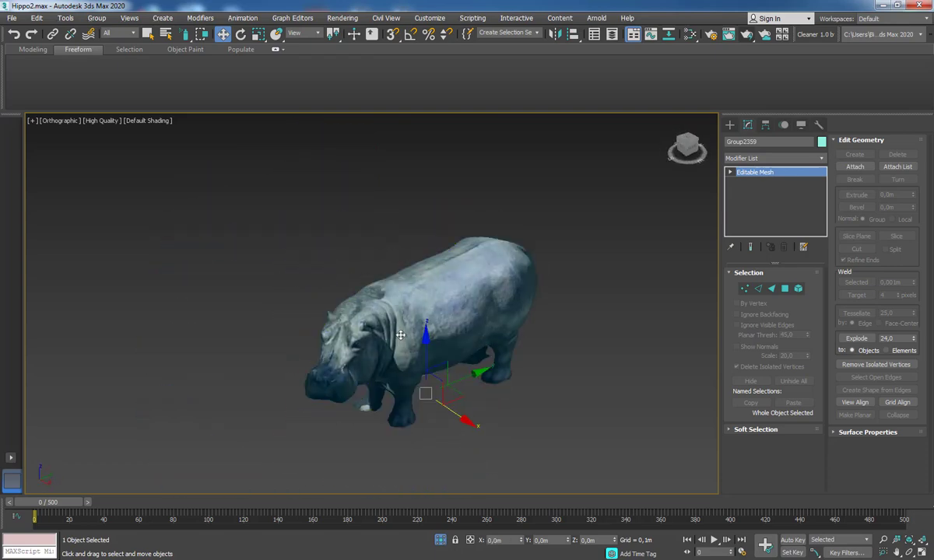
pyautogui.scroll(6, 389, 343)
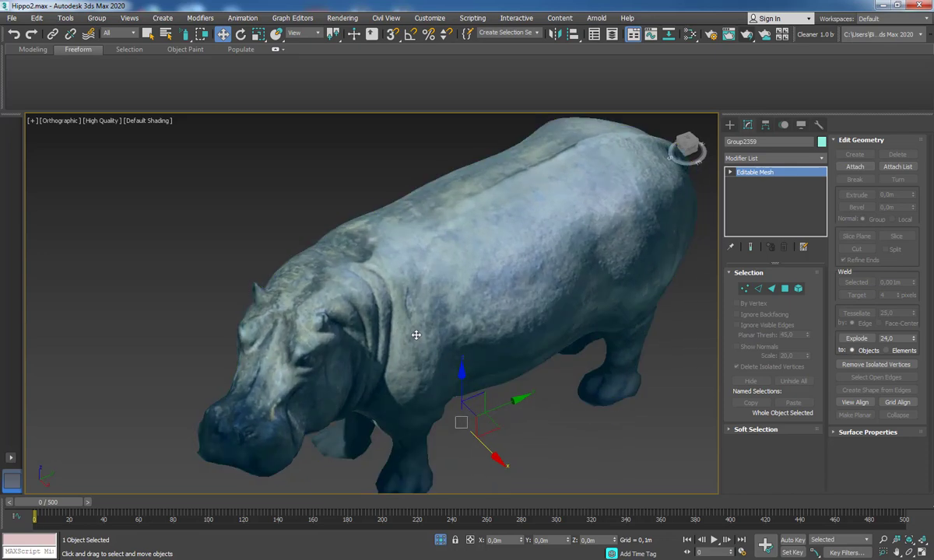
pyautogui.moveTo(417, 330); pyautogui.dragTo(309, 282, button='middle')
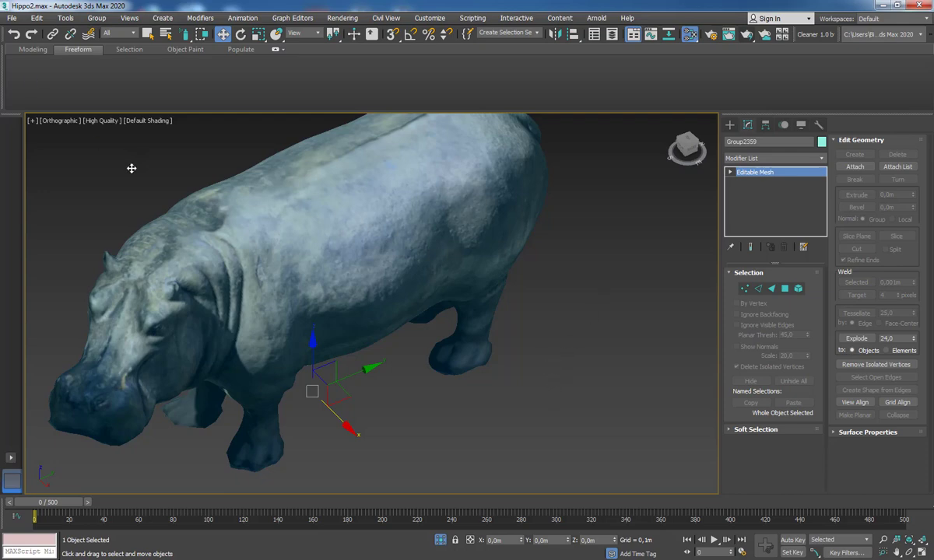
# - Open the Slate Material Editor with M and load the hippo's material into View1
pyautogui.press('m')
pyautogui.moveTo(340, 158); pyautogui.dragTo(605, 128)
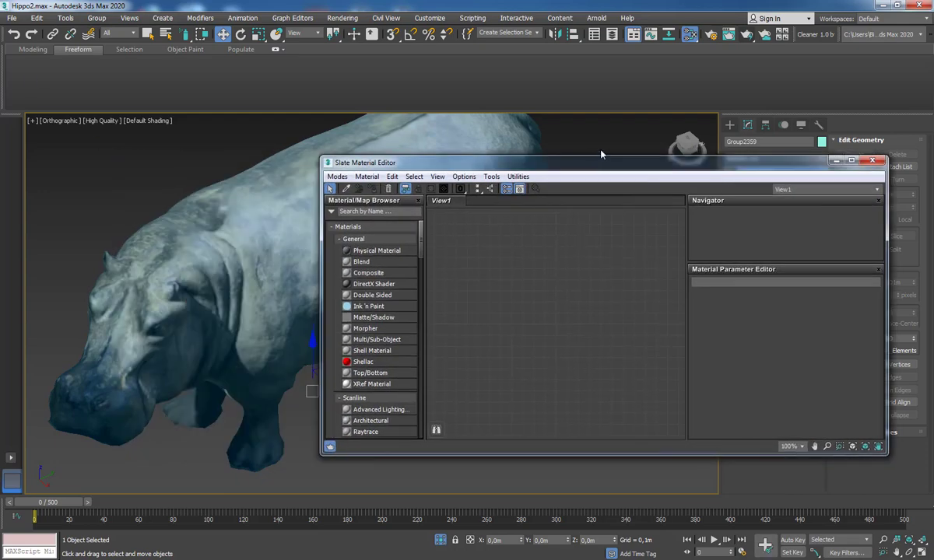
pyautogui.click(302, 254)
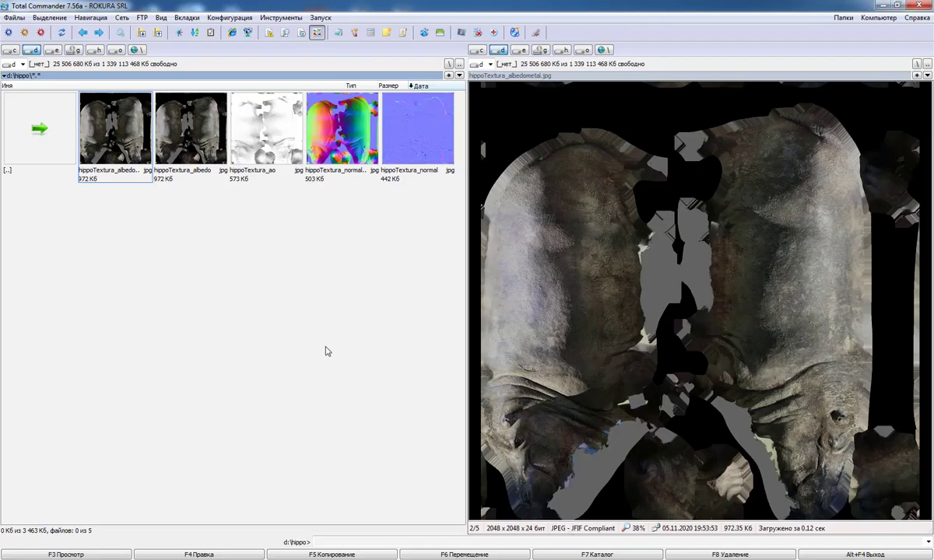
# - Add hippoTextura_normal.jpg as a bitmap wired to Bump, then preview hippoTextura_ao.jpg
pyautogui.click(418, 131)
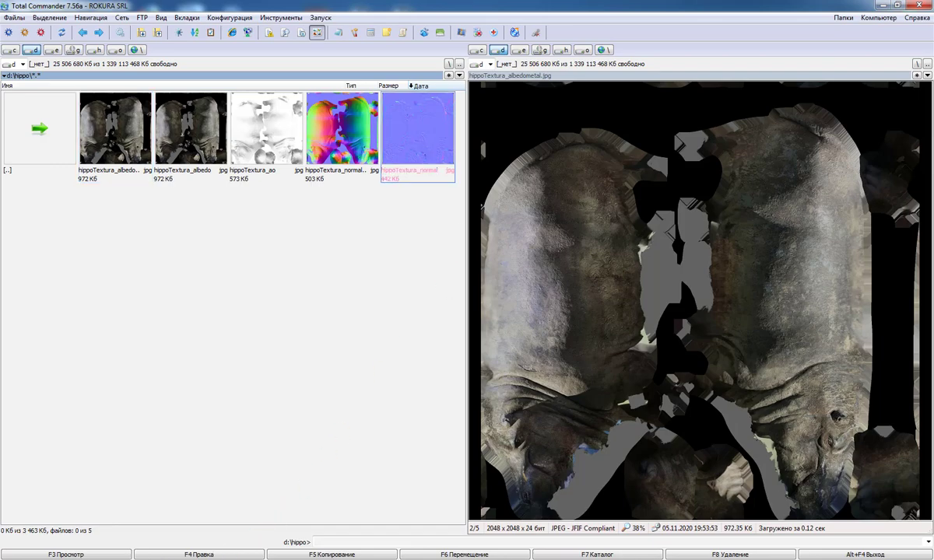
pyautogui.moveTo(418, 131); pyautogui.dragTo(495, 364)
pyautogui.moveTo(581, 331); pyautogui.dragTo(642, 306)
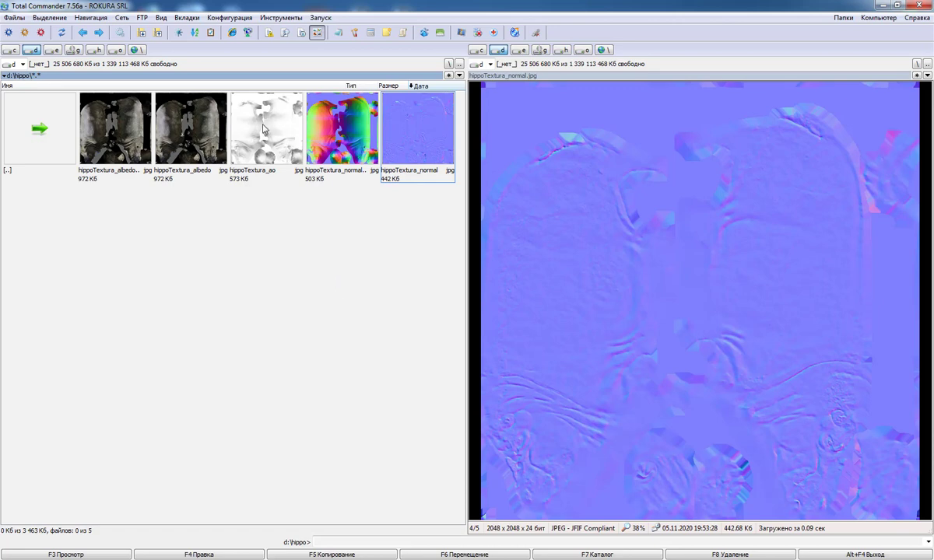
pyautogui.click(249, 122)
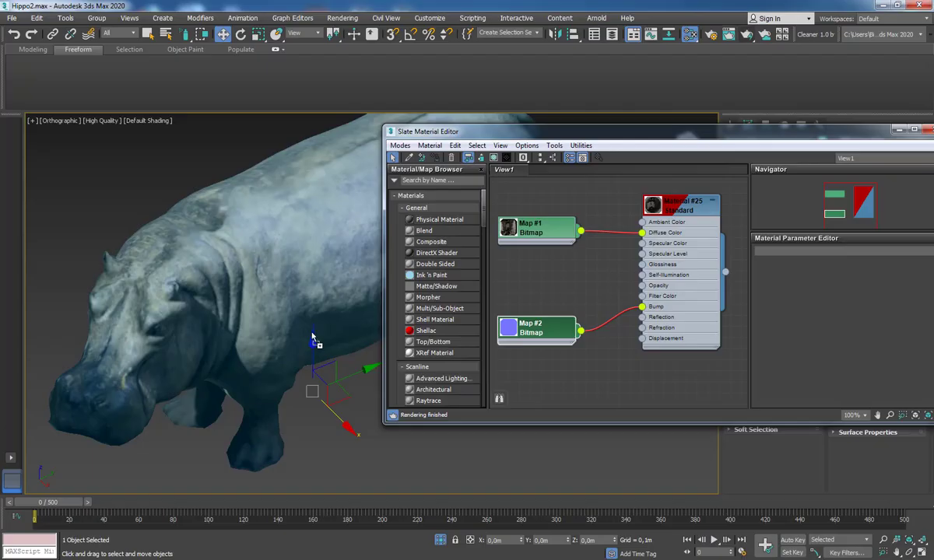
# - Drop hippoTextura_ao.jpg into View1 as a third bitmap node
pyautogui.moveTo(313, 340); pyautogui.dragTo(492, 231)
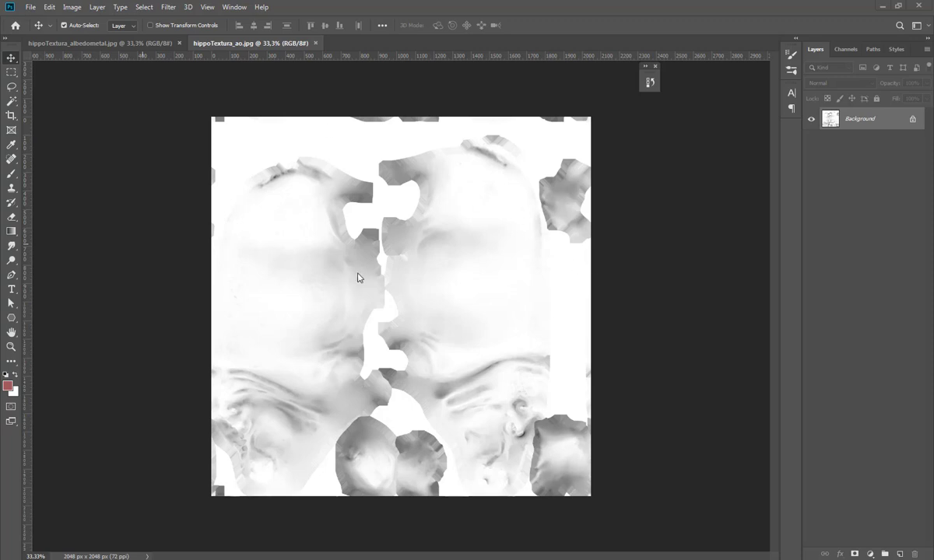
# - Place the AO image as Layer 1 over the albedometal texture
pyautogui.click(114, 42)
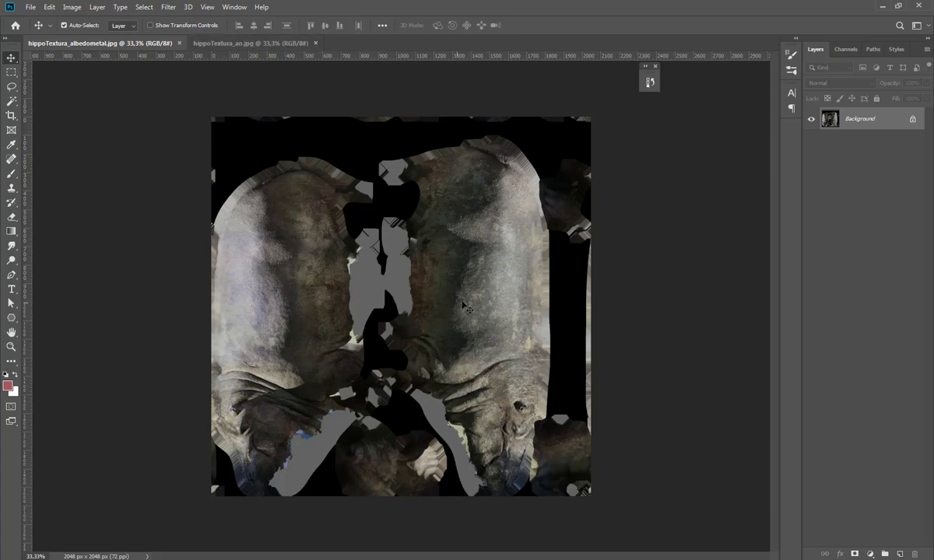
pyautogui.click(247, 43)
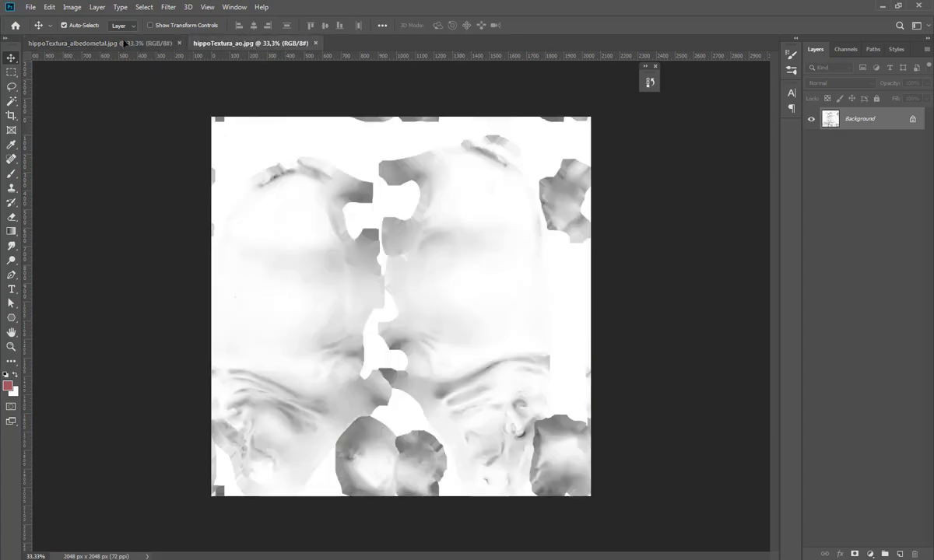
pyautogui.moveTo(124, 43); pyautogui.dragTo(347, 261)
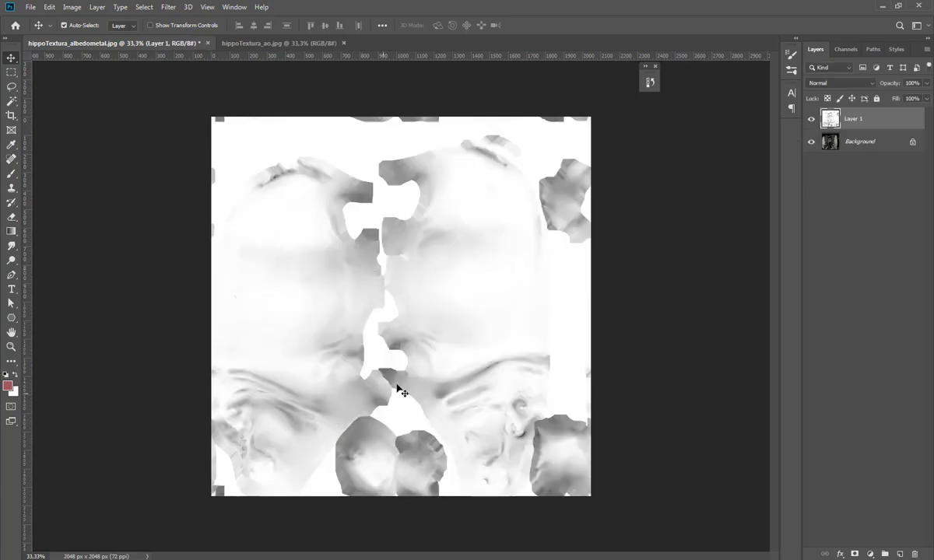
pyautogui.moveTo(397, 387); pyautogui.dragTo(356, 334)
pyautogui.hotkey('ctrl', 'z')
# - Set Layer 1 to Multiply blending and toggle its visibility to compare
pyautogui.click(810, 83)
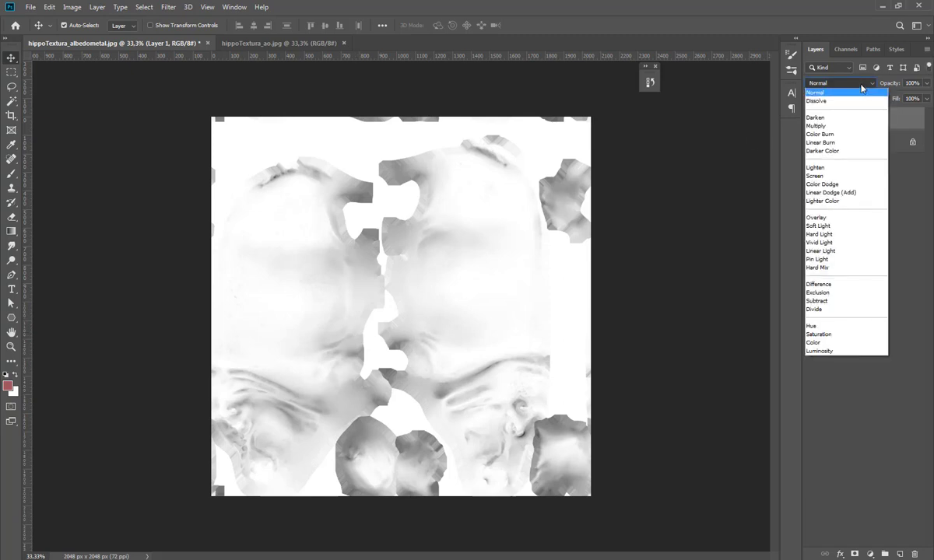
pyautogui.click(840, 126)
pyautogui.click(812, 117)
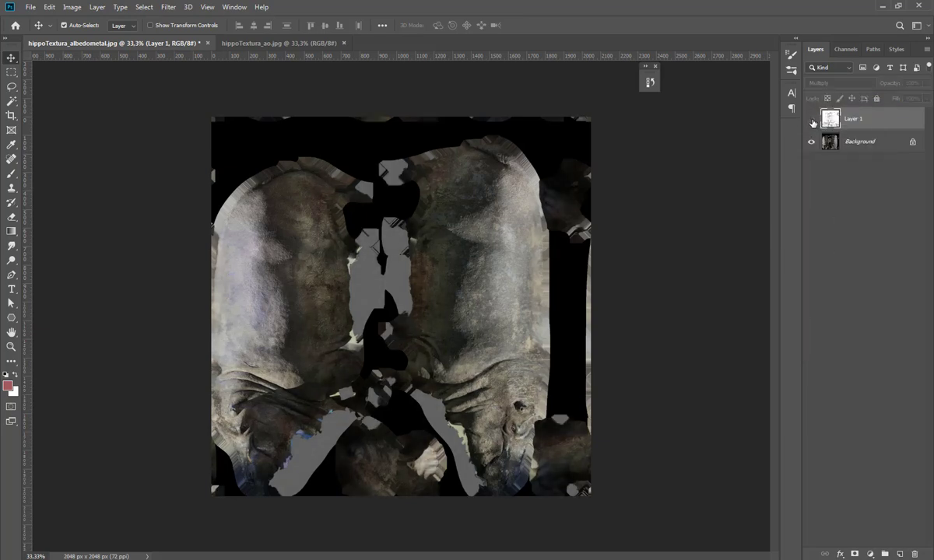
pyautogui.click(812, 120)
pyautogui.click(812, 120)
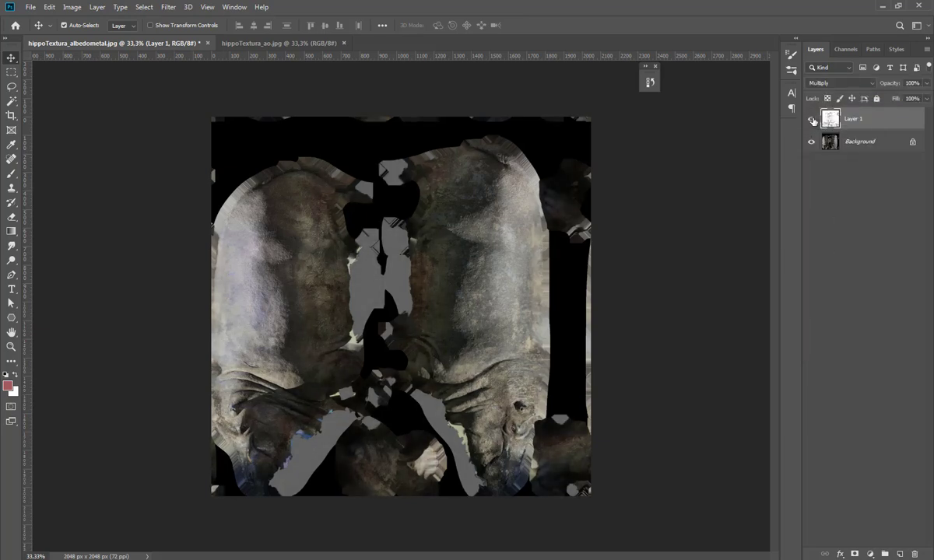
pyautogui.click(813, 122)
pyautogui.click(812, 120)
pyautogui.click(812, 121)
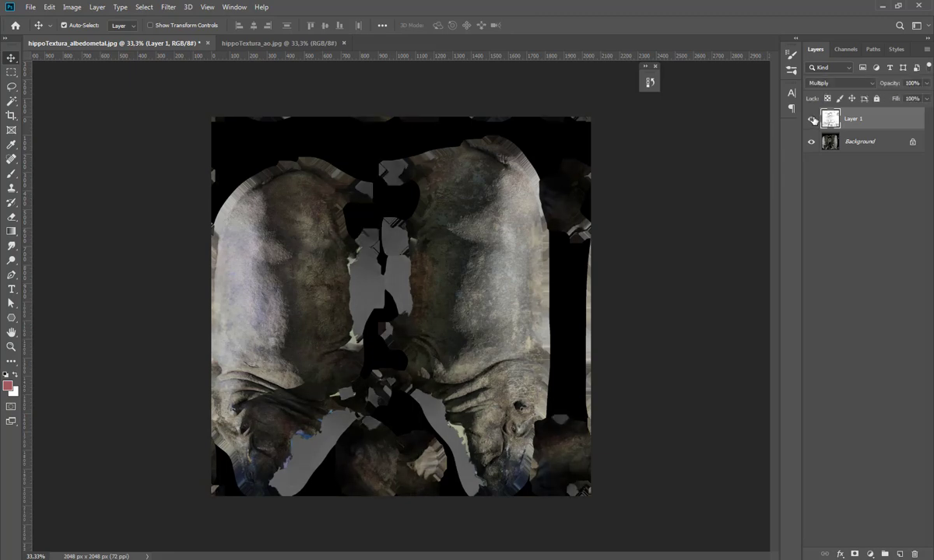
# - Convert the Background into an editable Layer 0 and select it
pyautogui.click(867, 143)
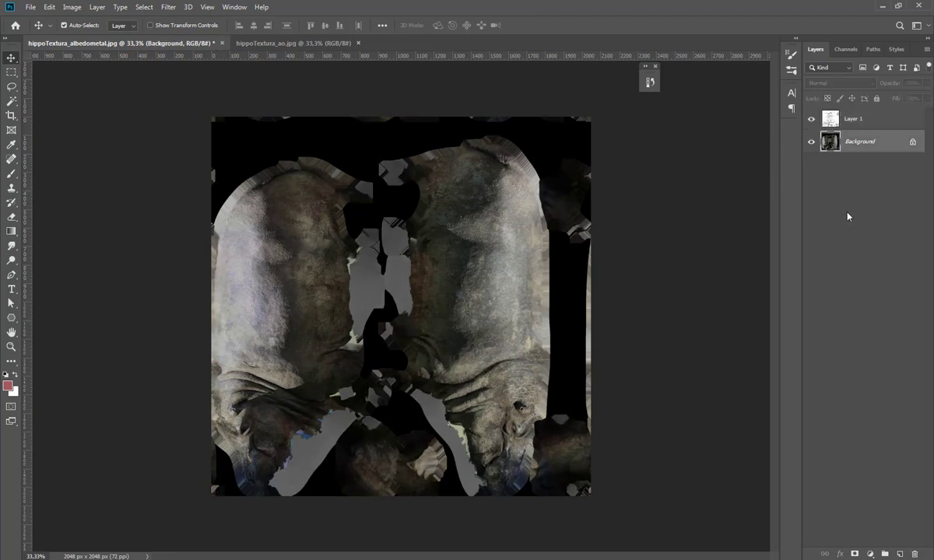
pyautogui.doubleClick(849, 151)
pyautogui.press('Return')
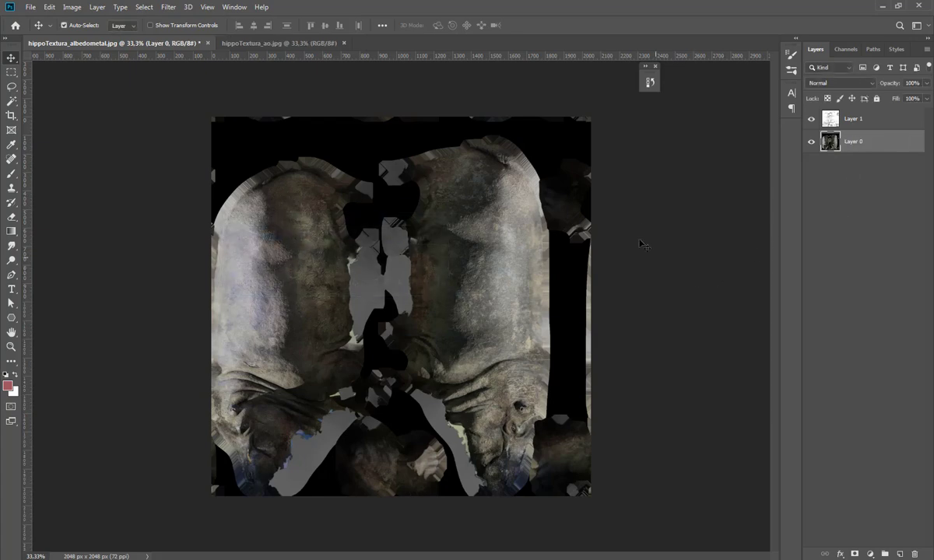
pyautogui.click(857, 183)
pyautogui.click(868, 148)
pyautogui.click(77, 11)
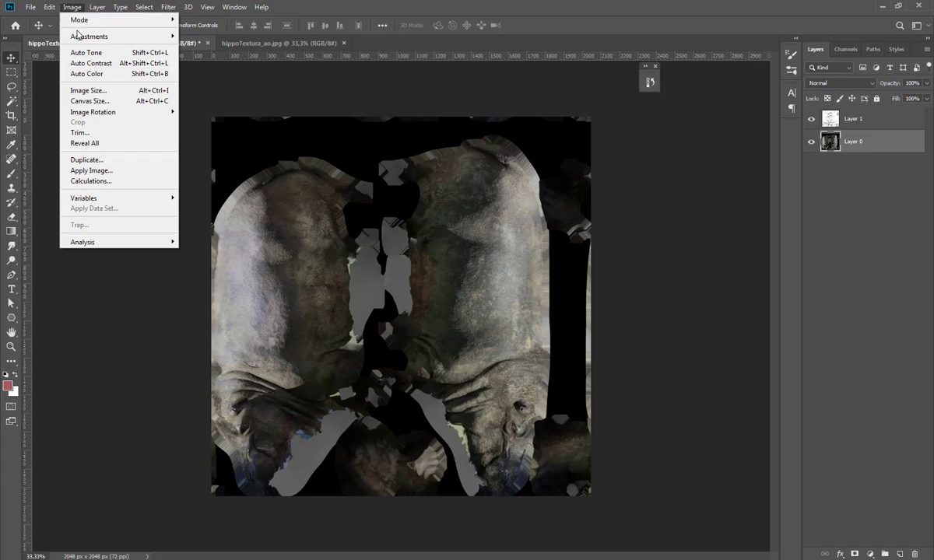
# - Brighten Layer 0 with Curves, lifting the RGB curve from 161 to 190
pyautogui.moveTo(77, 35)
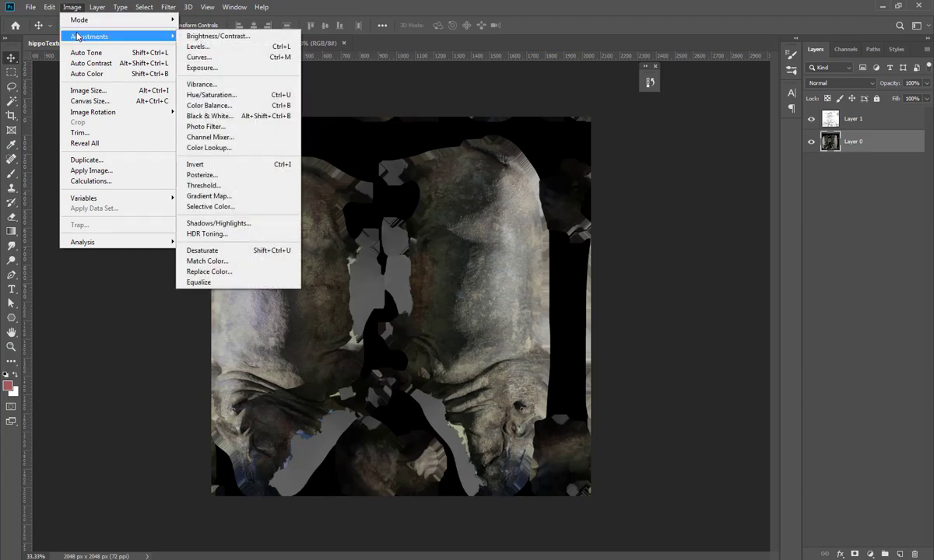
pyautogui.click(199, 57)
pyautogui.moveTo(613, 196); pyautogui.dragTo(613, 185)
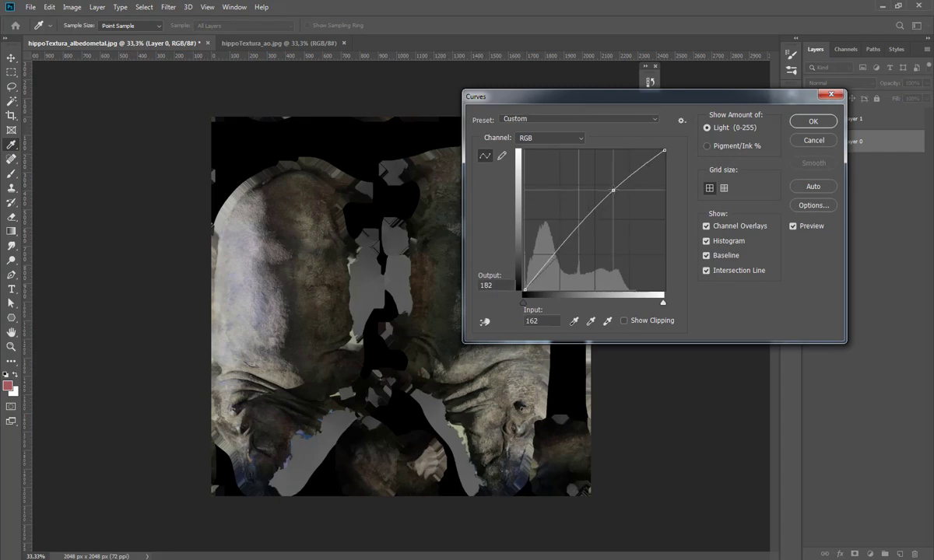
pyautogui.click(813, 122)
# - Compare the result by toggling Layer 1, then merge both layers with Ctrl+E
pyautogui.click(812, 120)
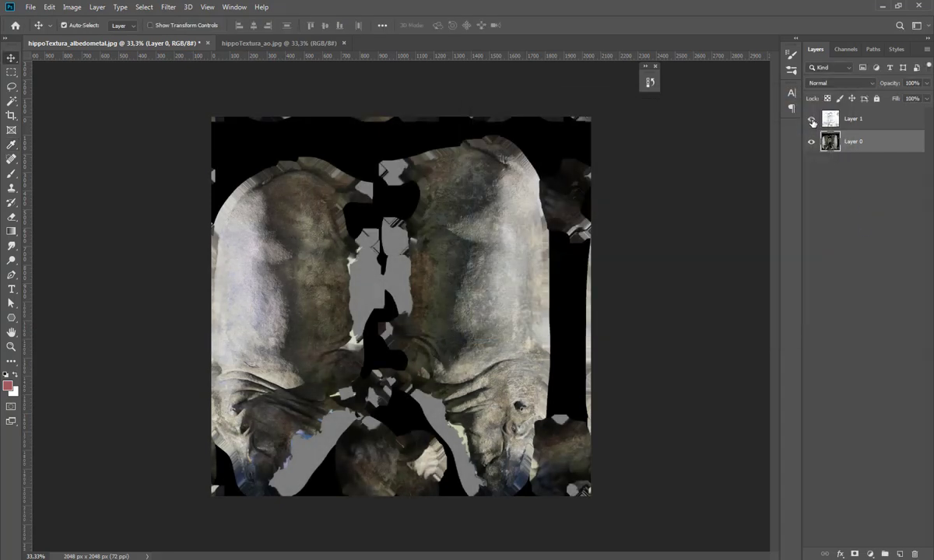
pyautogui.click(812, 120)
pyautogui.click(811, 120)
pyautogui.click(811, 121)
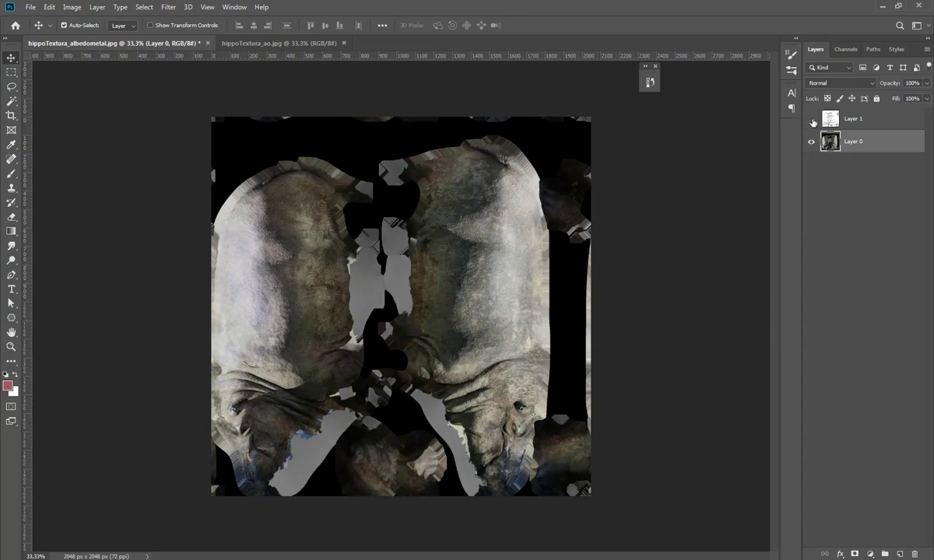
pyautogui.click(812, 120)
pyautogui.click(811, 121)
pyautogui.hotkey('ctrl', 'alt', 'a')
pyautogui.hotkey('ctrl', 'e')
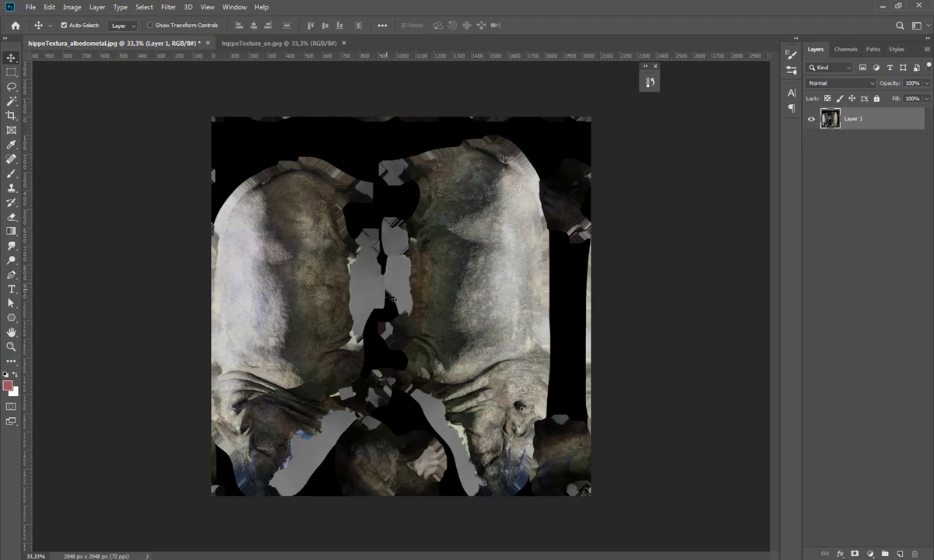
# - Save the merged image over hippoTextura_albedo.jpg as a JPEG at quality 12
pyautogui.hotkey('ctrl', 'shift', 's')
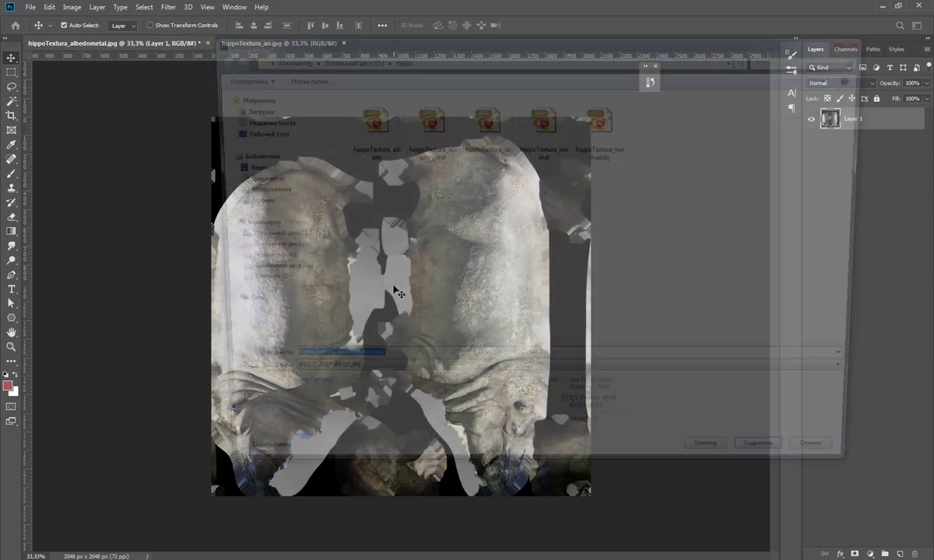
pyautogui.doubleClick(365, 117)
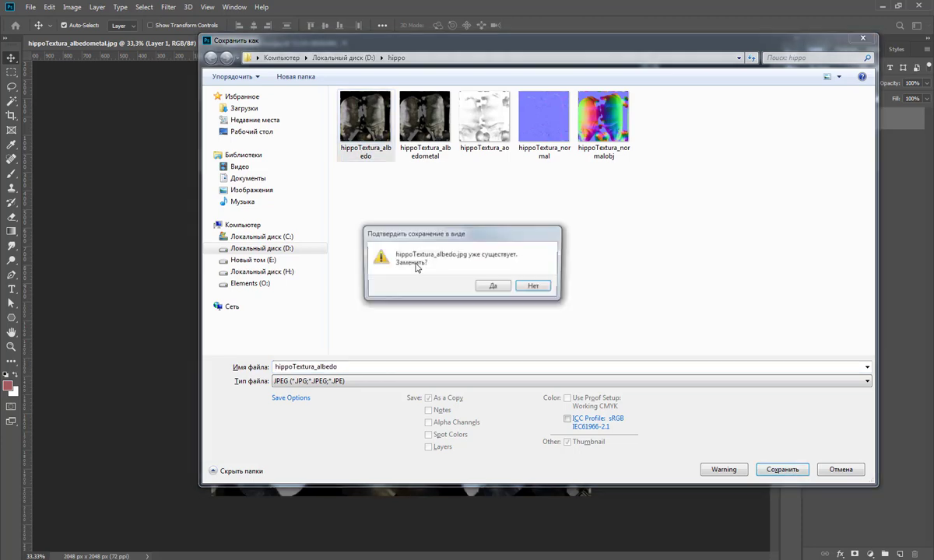
pyautogui.click(492, 285)
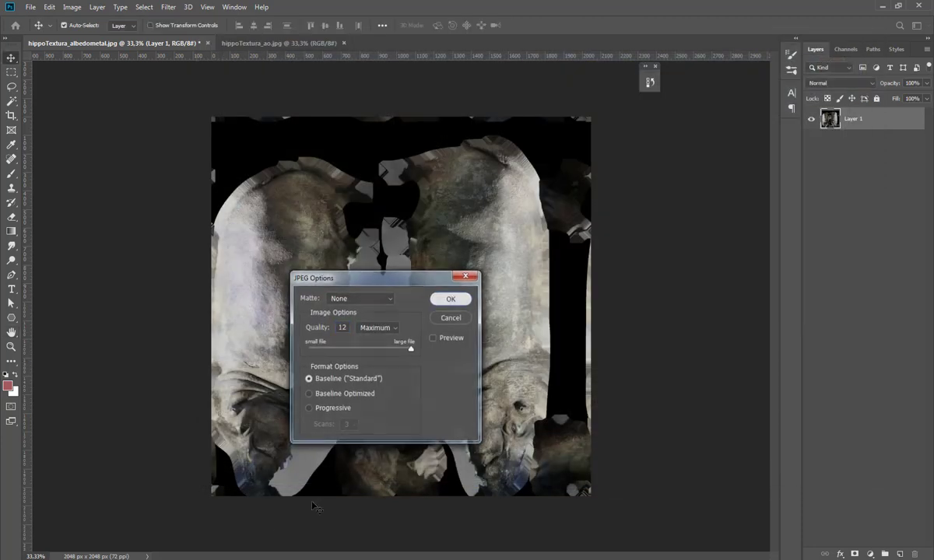
pyautogui.click(452, 298)
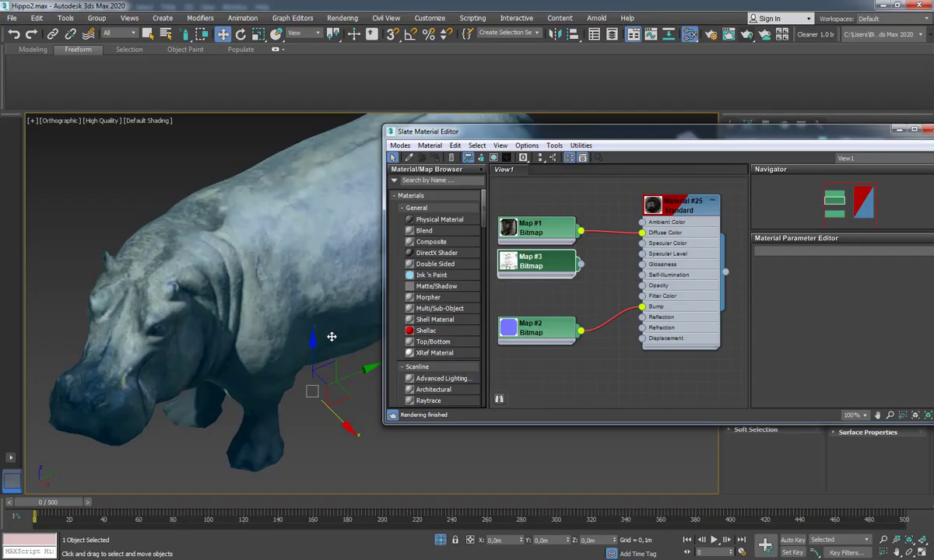
# - Wire the updated albedo JPG into Material #25's Diffuse Color as Map #4
pyautogui.keyDown('alt'); pyautogui.moveTo(312, 315); pyautogui.dragTo(301, 328, button='middle'); pyautogui.keyUp('alt')
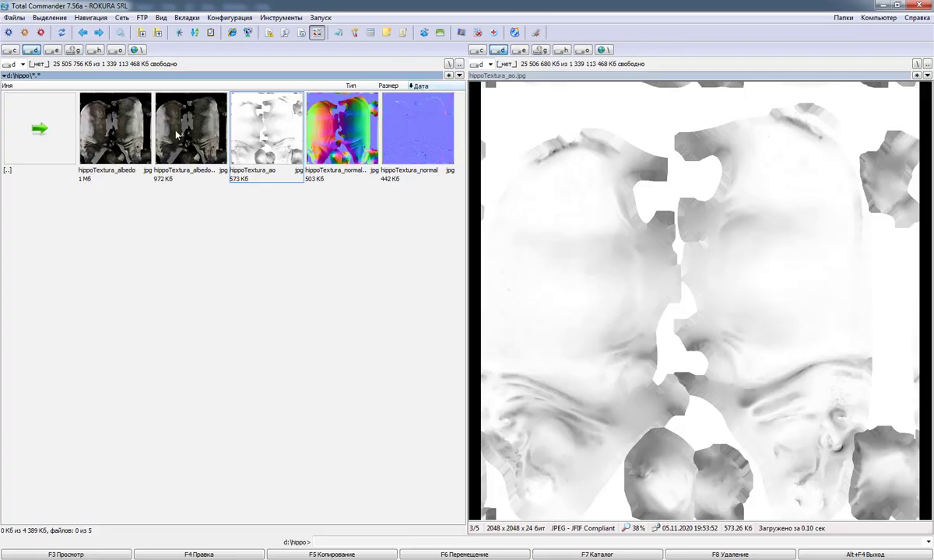
pyautogui.click(138, 236)
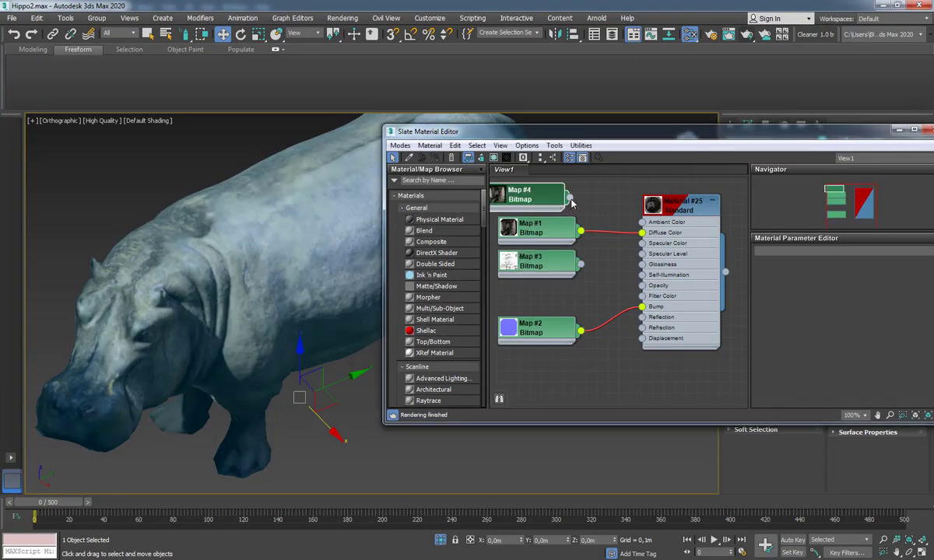
pyautogui.moveTo(570, 198); pyautogui.dragTo(647, 235)
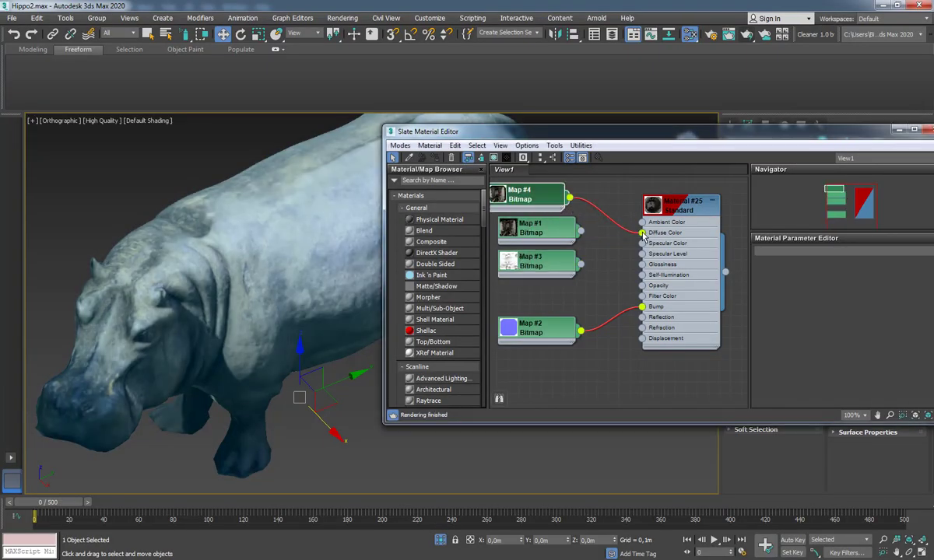
# - Delete the old Map #1 node, tidy the bitmap nodes, and close the material editor
pyautogui.click(534, 226)
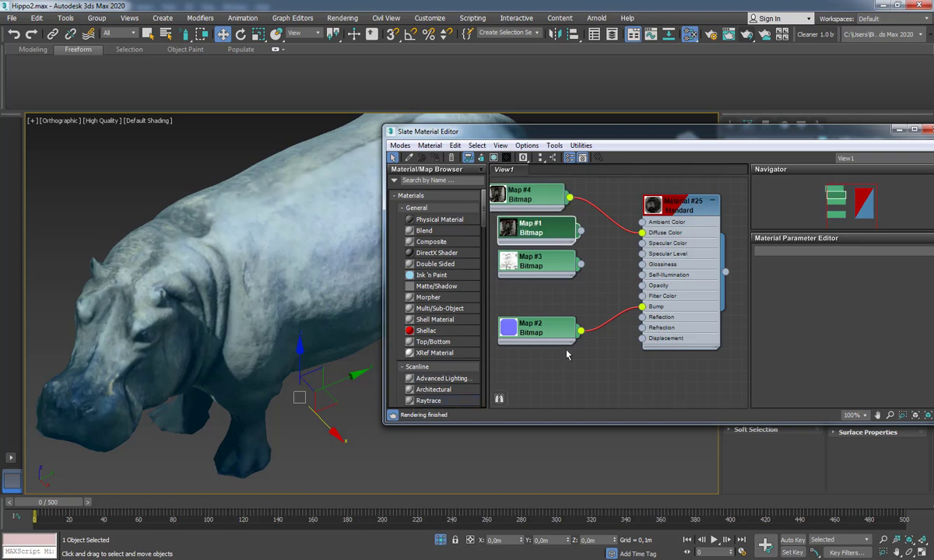
pyautogui.press('Delete')
pyautogui.press('Delete')
pyautogui.moveTo(537, 195); pyautogui.dragTo(546, 216)
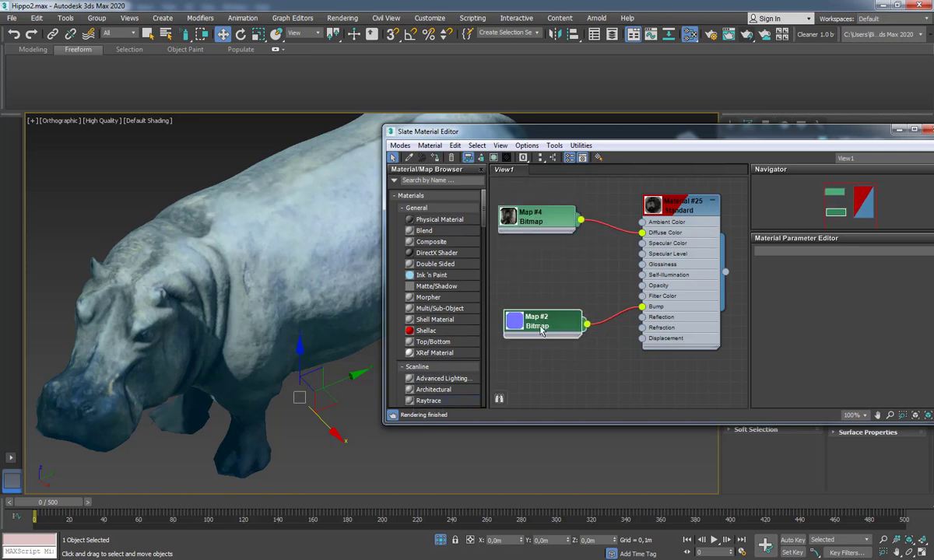
pyautogui.moveTo(551, 335); pyautogui.dragTo(562, 336)
pyautogui.moveTo(884, 137); pyautogui.dragTo(705, 167)
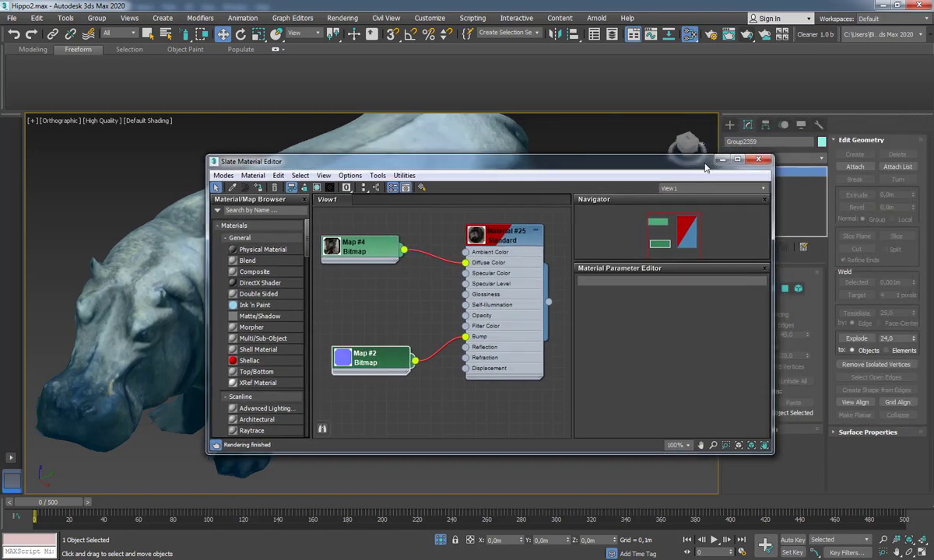
pyautogui.click(758, 158)
pyautogui.scroll(-3, 449, 292)
pyautogui.scroll(-3, 449, 292)
pyautogui.scroll(-2, 447, 299)
# - Switch to the right side view and unhide all hidden objects
pyautogui.click(424, 307)
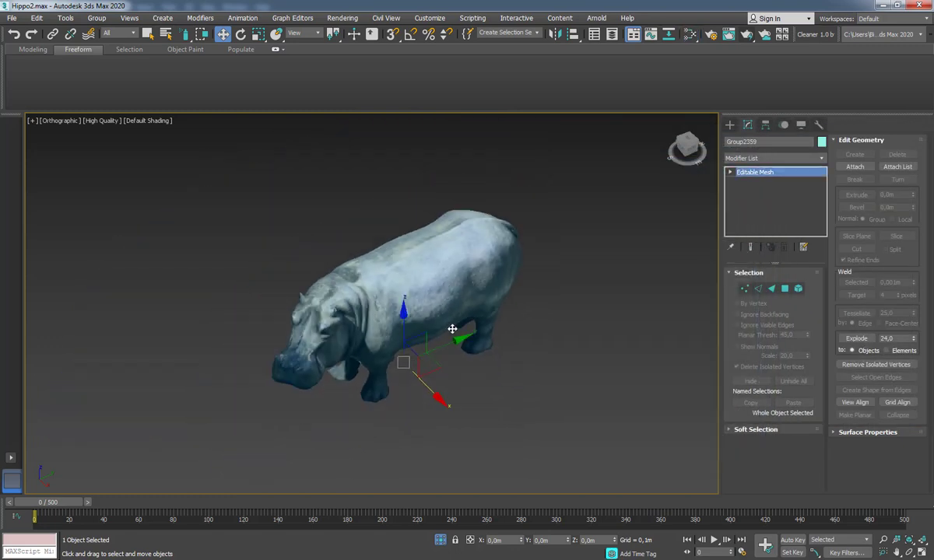
pyautogui.hotkey('shift', 'z')
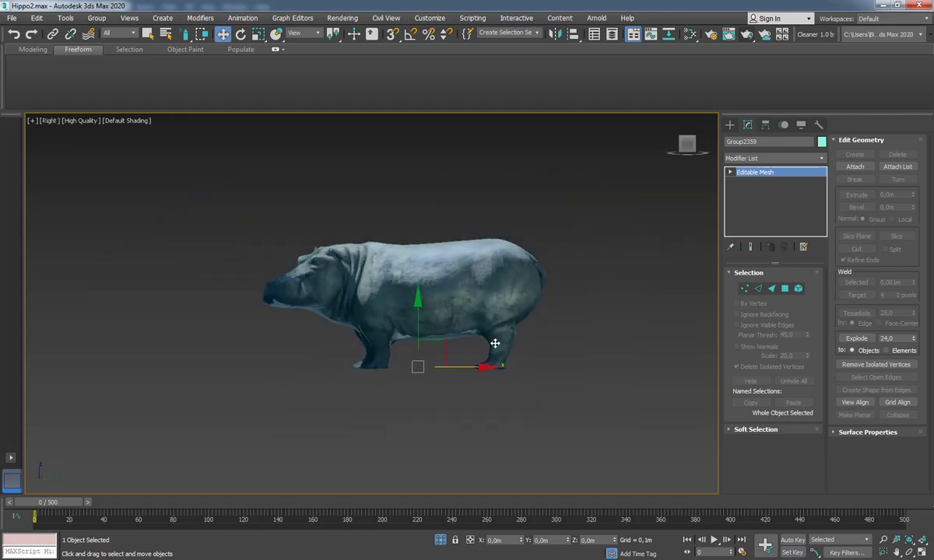
pyautogui.rightClick(530, 342)
pyautogui.click(553, 284)
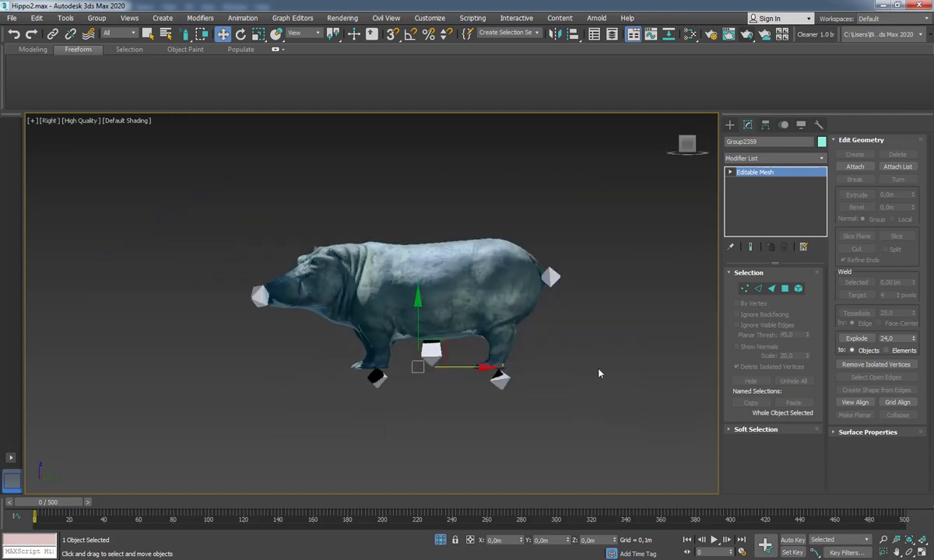
pyautogui.click(598, 371)
# - Select defaulta, show it in wireframe and frame it, then open the Scene Explorer
pyautogui.click(495, 331)
pyautogui.press('F3')
pyautogui.press('z')
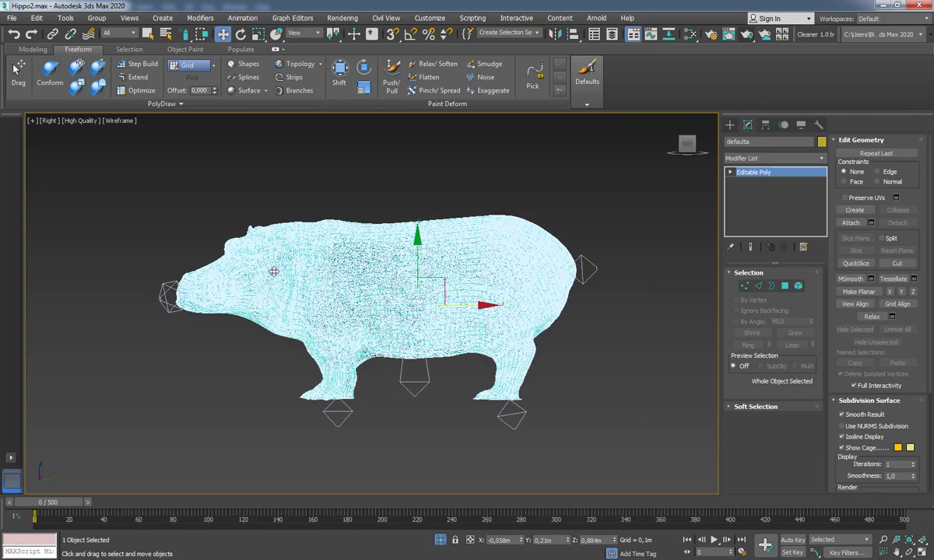
pyautogui.press('h')
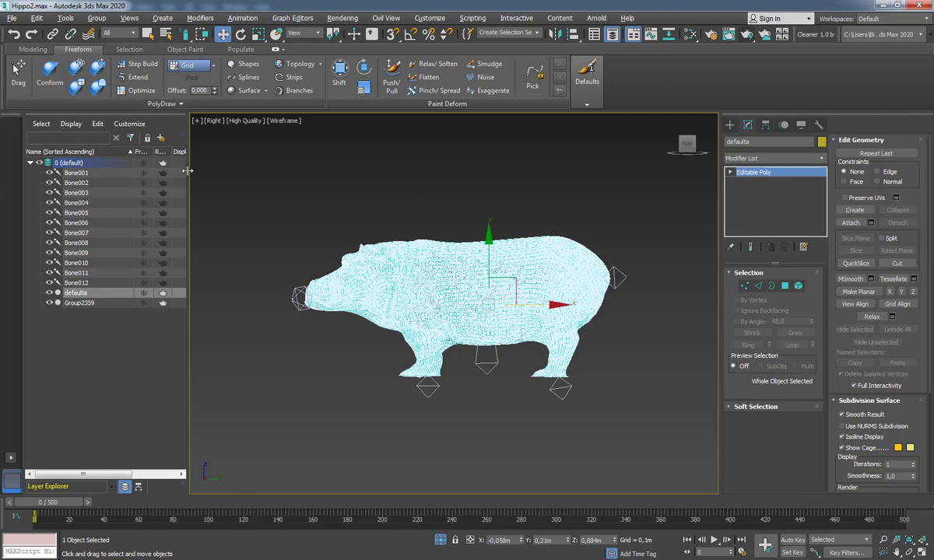
# - Create a layer named 'high' holding defaulta, hide it, and collapse it
pyautogui.moveTo(187, 172); pyautogui.dragTo(278, 175)
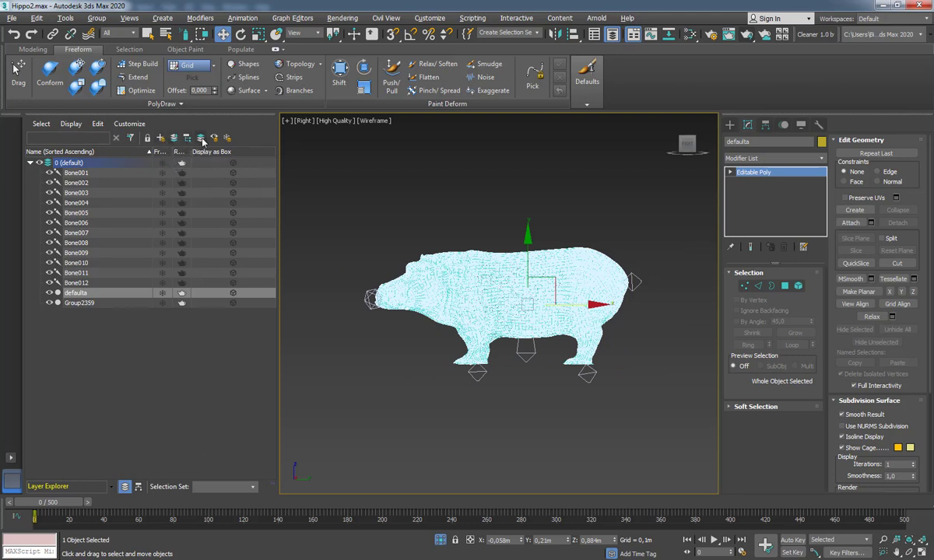
pyautogui.click(160, 138)
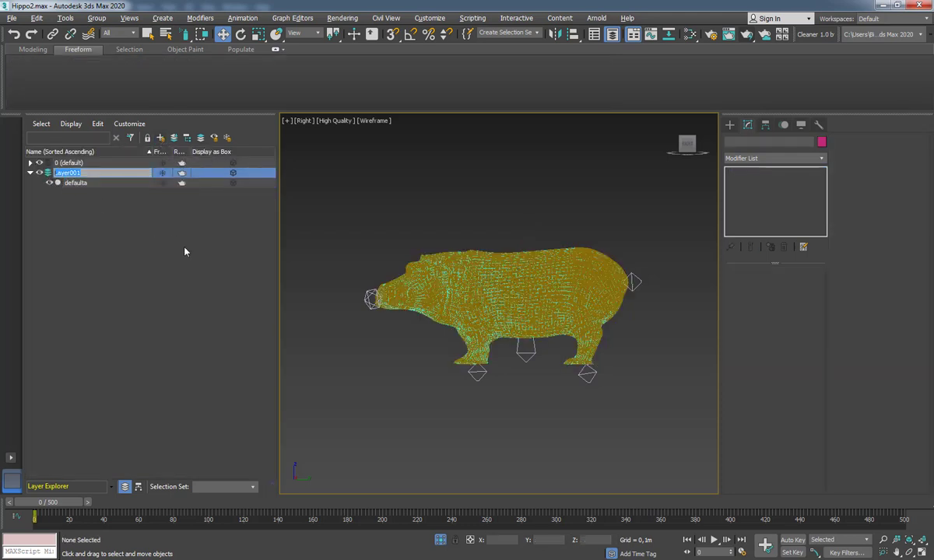
pyautogui.write('high')
pyautogui.click(40, 172)
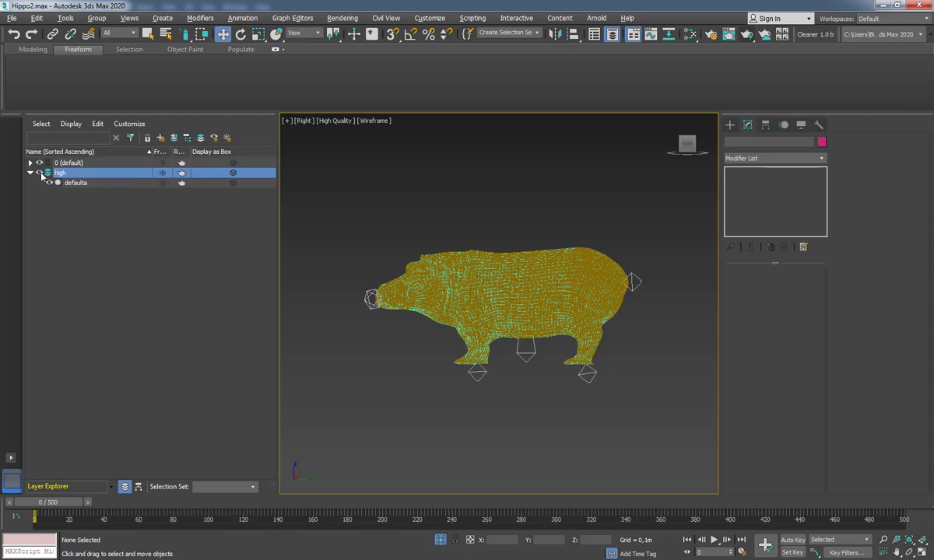
pyautogui.click(30, 173)
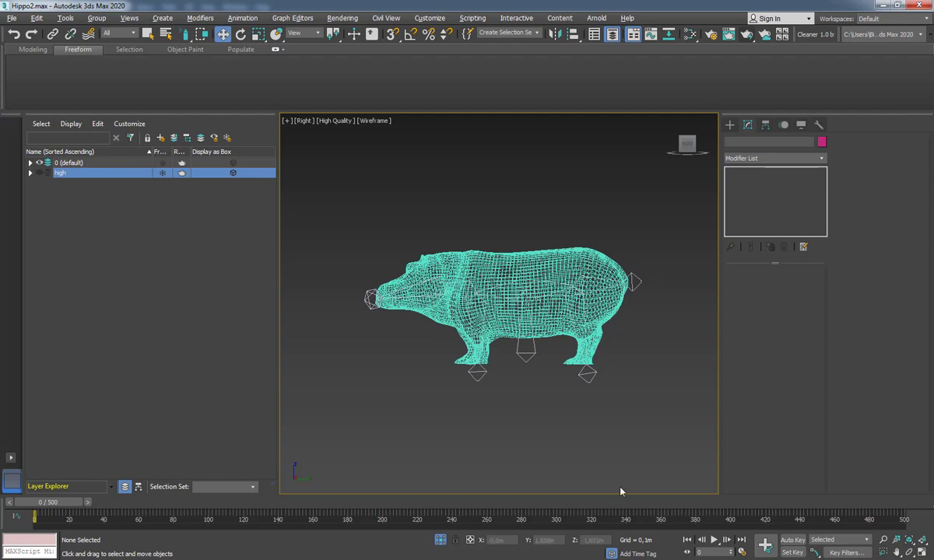
# - Select the twelve bones, hide the Group2359 hippo mesh, and return to the Right view
pyautogui.moveTo(278, 288); pyautogui.dragTo(138, 301)
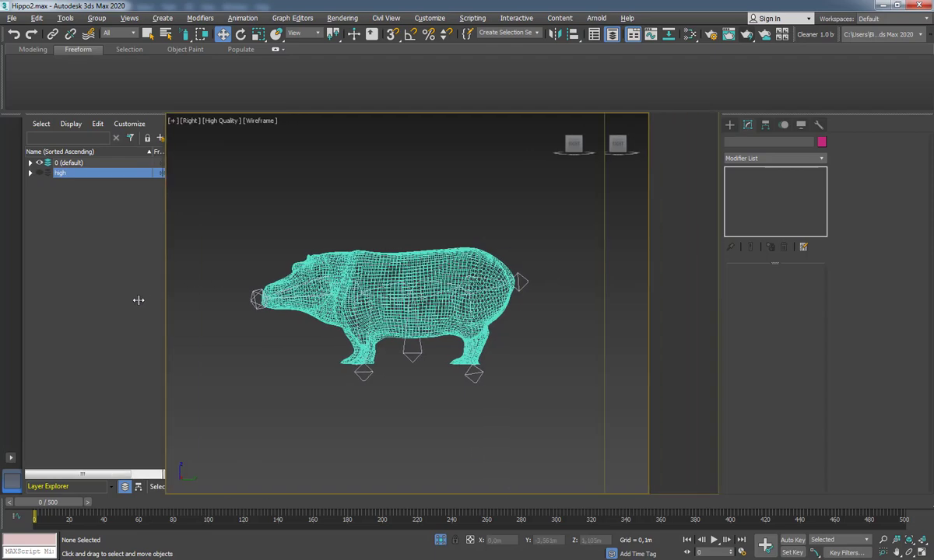
pyautogui.click(467, 315)
pyautogui.scroll(2, 497, 323)
pyautogui.scroll(2, 497, 323)
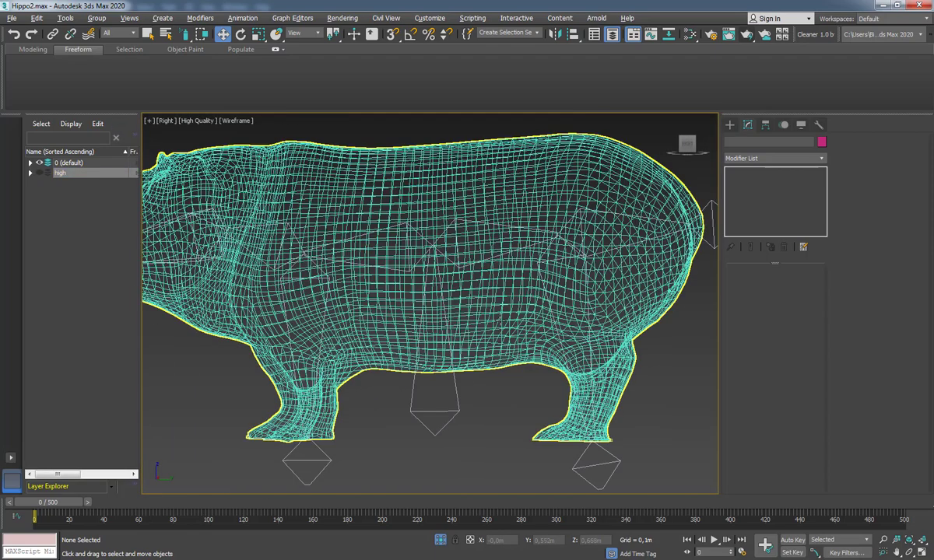
pyautogui.scroll(-2, 500, 319)
pyautogui.press('F3')
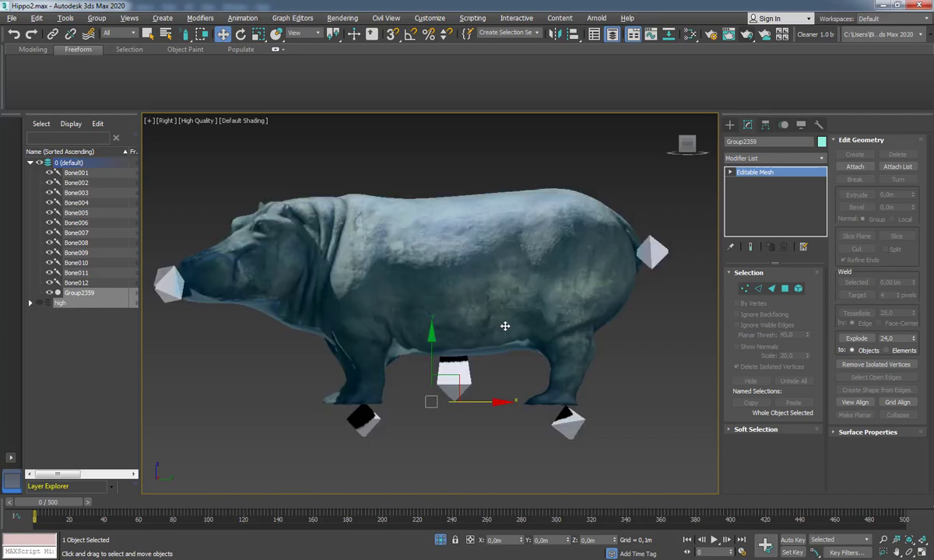
pyautogui.press('F3')
pyautogui.keyDown('alt'); pyautogui.moveTo(478, 316); pyautogui.dragTo(468, 302, button='middle'); pyautogui.keyUp('alt')
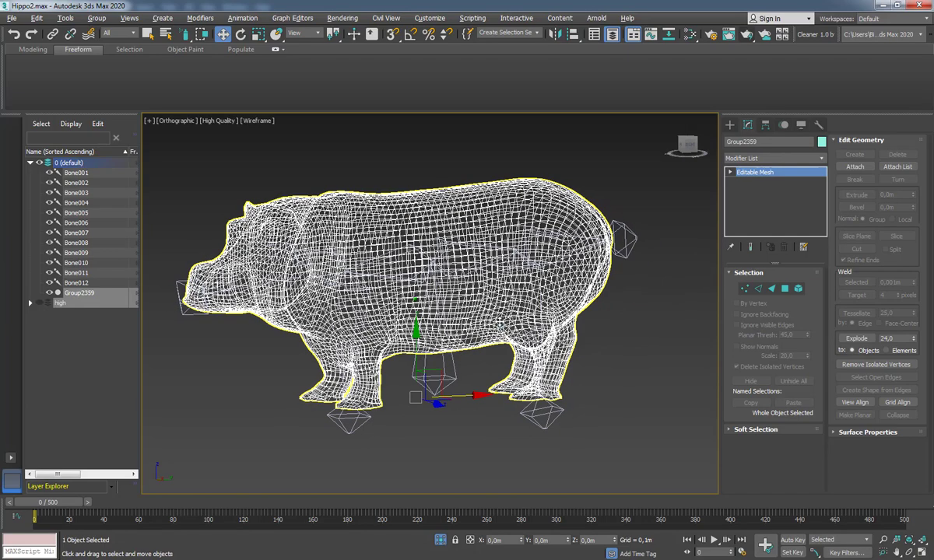
pyautogui.hotkey('ctrl', 'i')
pyautogui.hotkey('alt', 'q')
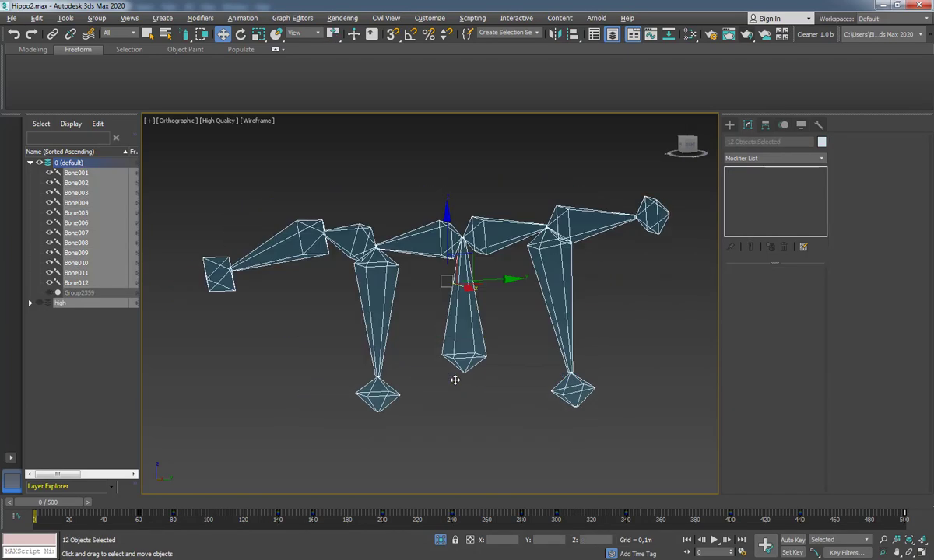
pyautogui.hotkey('shift', 'z')
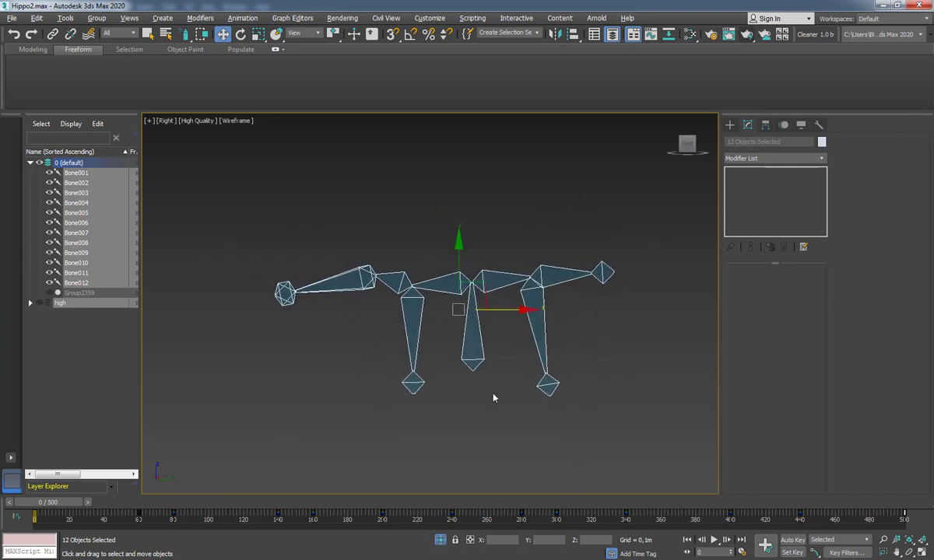
# - Draw a five-joint test bone chain below the skeleton with Bone Tools' Create Bones
pyautogui.click(243, 18)
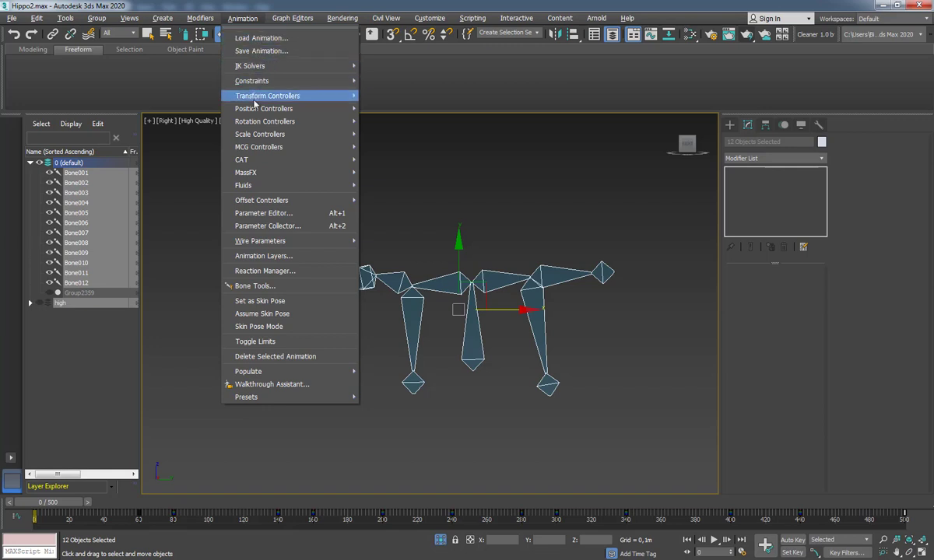
pyautogui.click(265, 285)
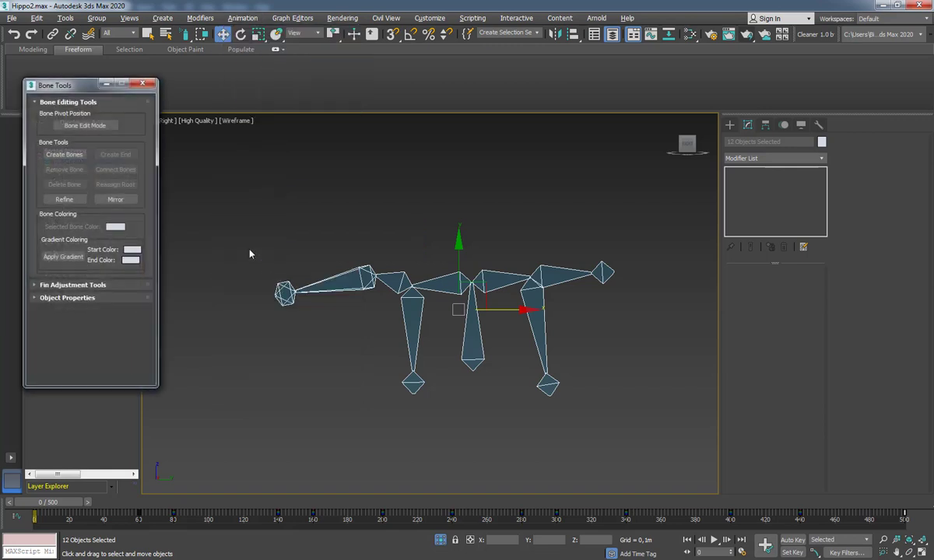
pyautogui.click(68, 154)
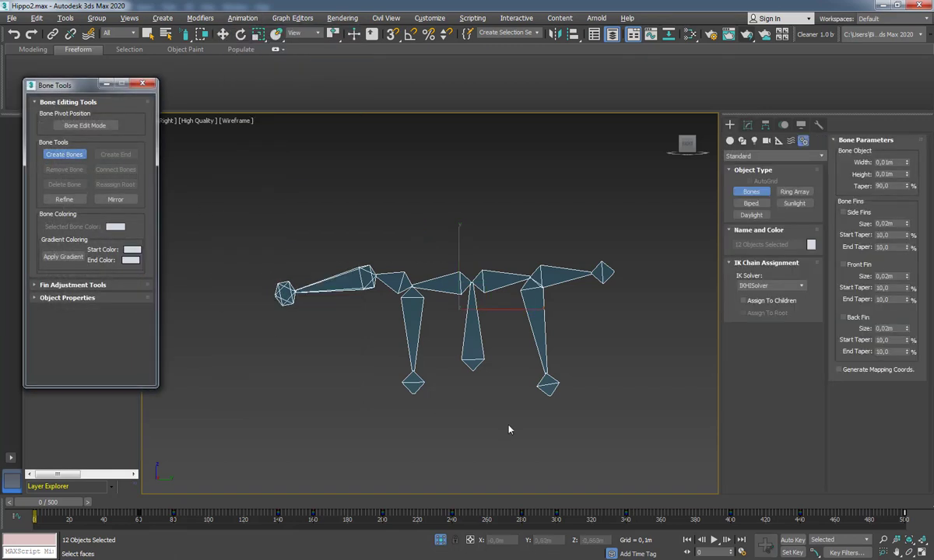
pyautogui.click(478, 442)
pyautogui.click(498, 418)
pyautogui.click(568, 435)
pyautogui.click(607, 410)
pyautogui.click(604, 347)
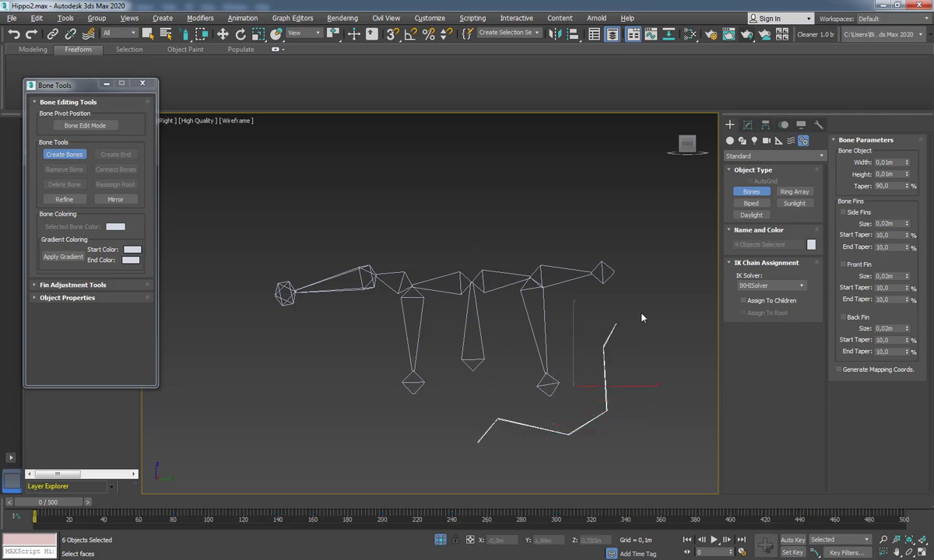
pyautogui.rightClick(643, 311)
pyautogui.rightClick(504, 456)
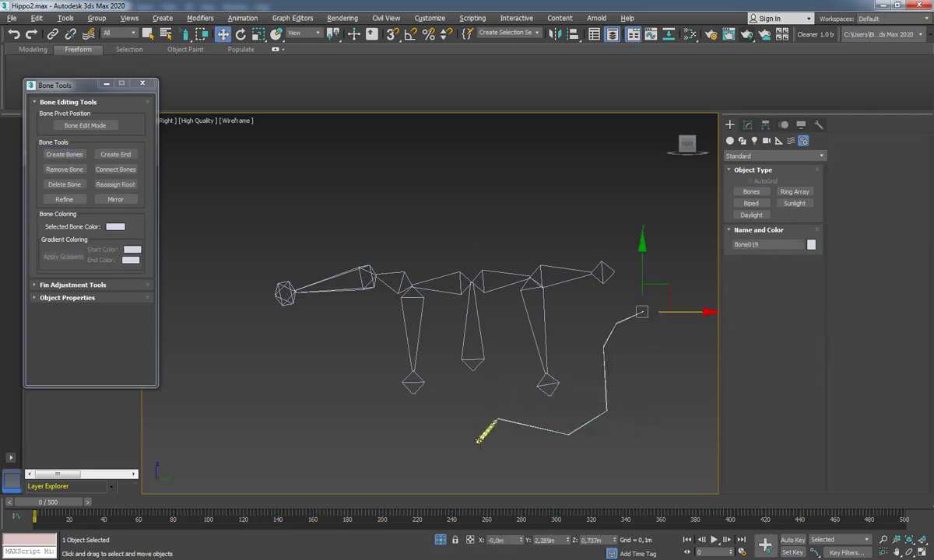
# - Delete the test bone chain and select the middle leg bone Bone001
pyautogui.click(481, 439)
pyautogui.click(506, 432)
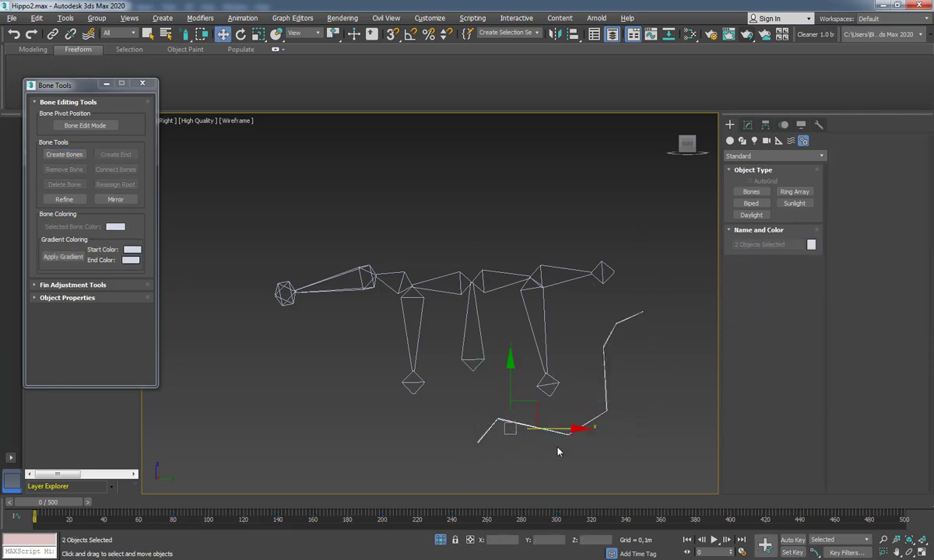
pyautogui.click(492, 444)
pyautogui.moveTo(492, 444)
pyautogui.mouseDown()
pyautogui.moveTo(554, 434)
pyautogui.moveTo(669, 389)
pyautogui.mouseUp()
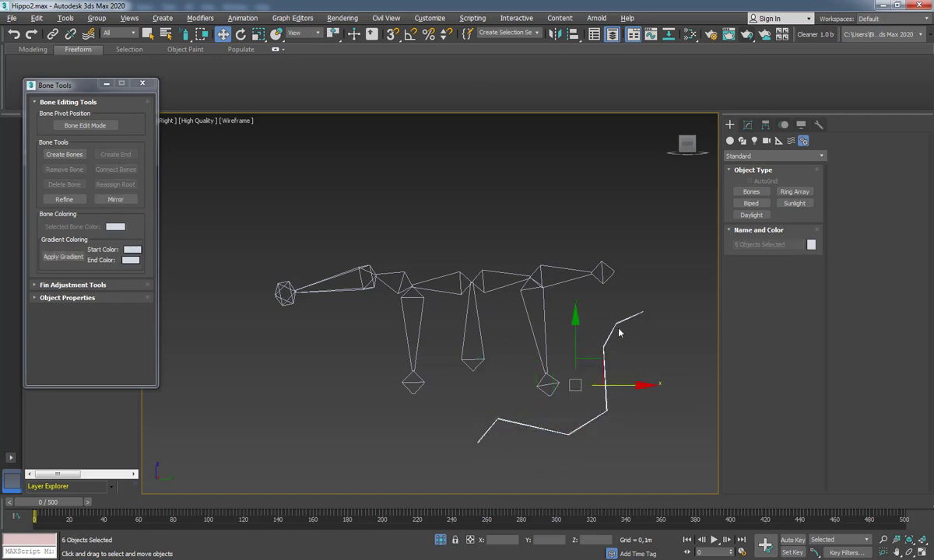
pyautogui.press('Delete')
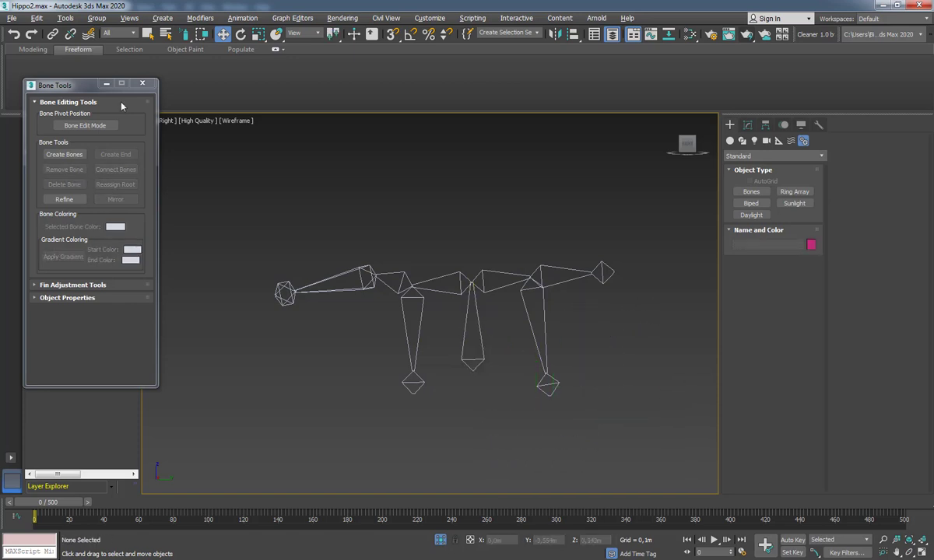
pyautogui.click(143, 83)
pyautogui.click(478, 331)
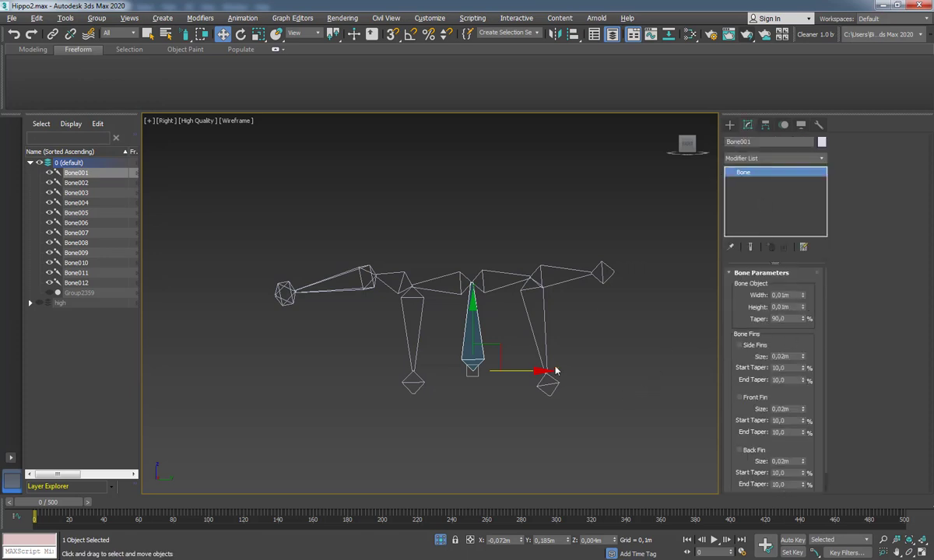
# - Unhide all objects, then select the twelve bones and hide the hippo mesh
pyautogui.rightClick(602, 347)
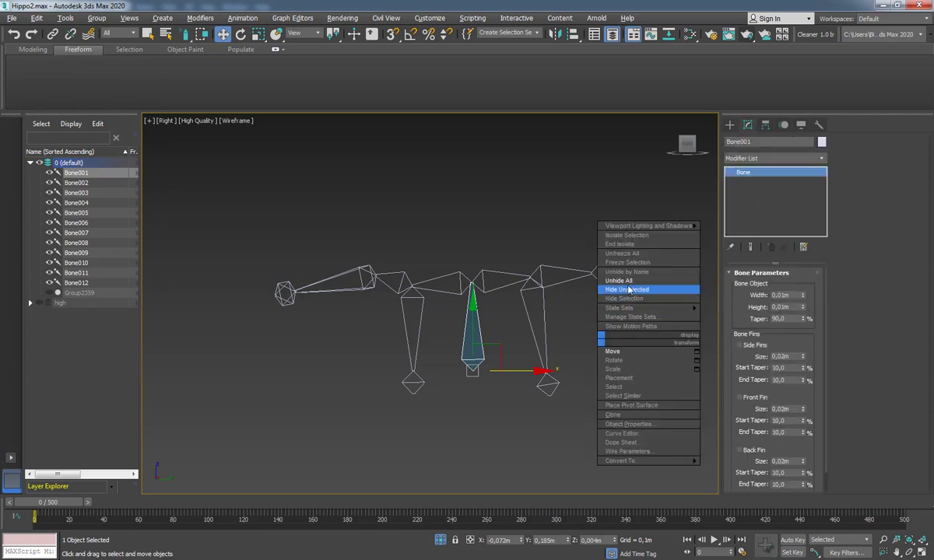
pyautogui.click(615, 288)
pyautogui.click(483, 319)
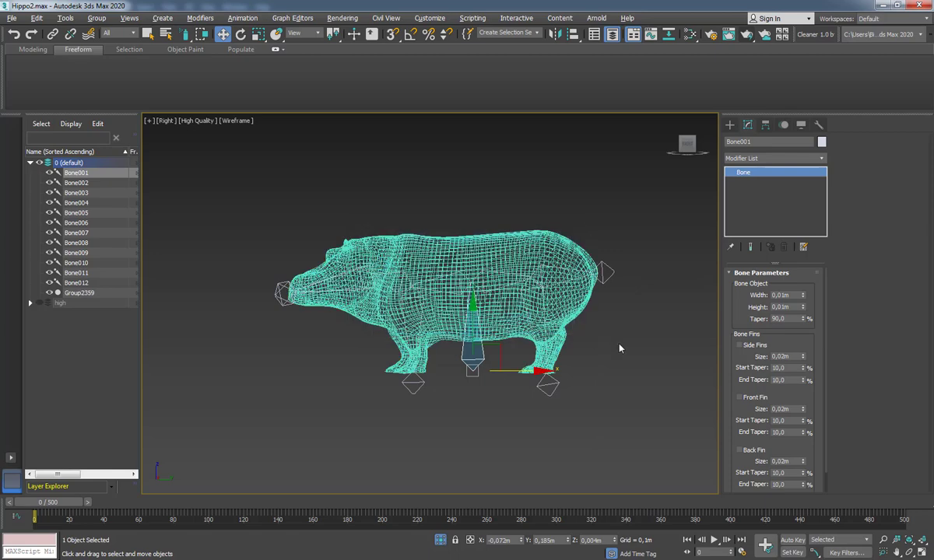
pyautogui.click(580, 322)
pyautogui.doubleClick(482, 359)
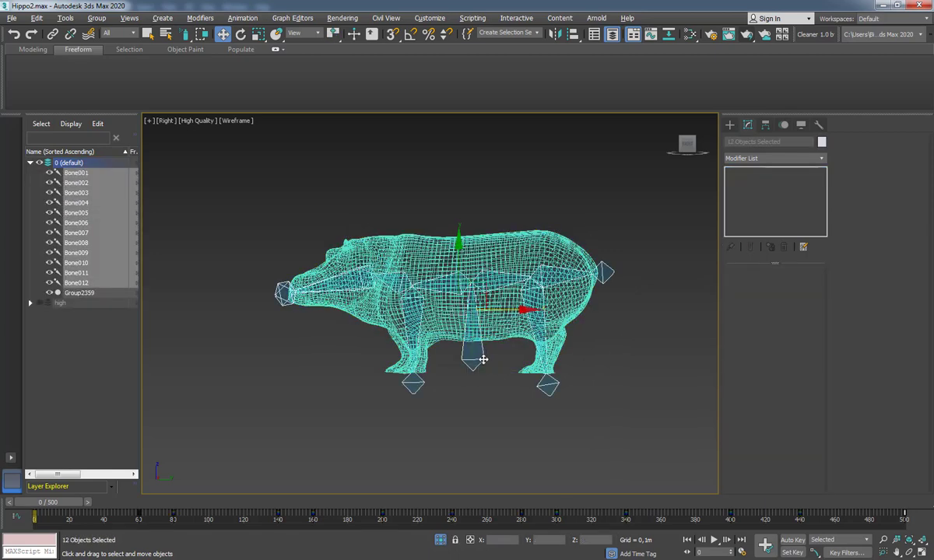
pyautogui.hotkey('shift', 'g')
# - Scrub the time slider to preview the bone pose, then return to the Right view
pyautogui.keyDown('alt'); pyautogui.moveTo(514, 369); pyautogui.dragTo(386, 296, button='middle'); pyautogui.keyUp('alt')
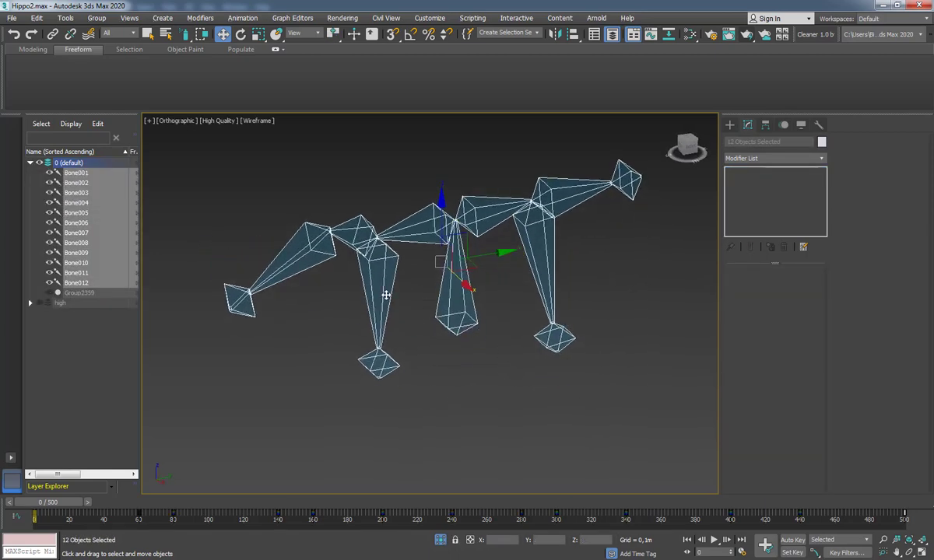
pyautogui.moveTo(56, 504)
pyautogui.mouseDown()
pyautogui.moveTo(683, 511)
pyautogui.moveTo(32, 516)
pyautogui.mouseUp()
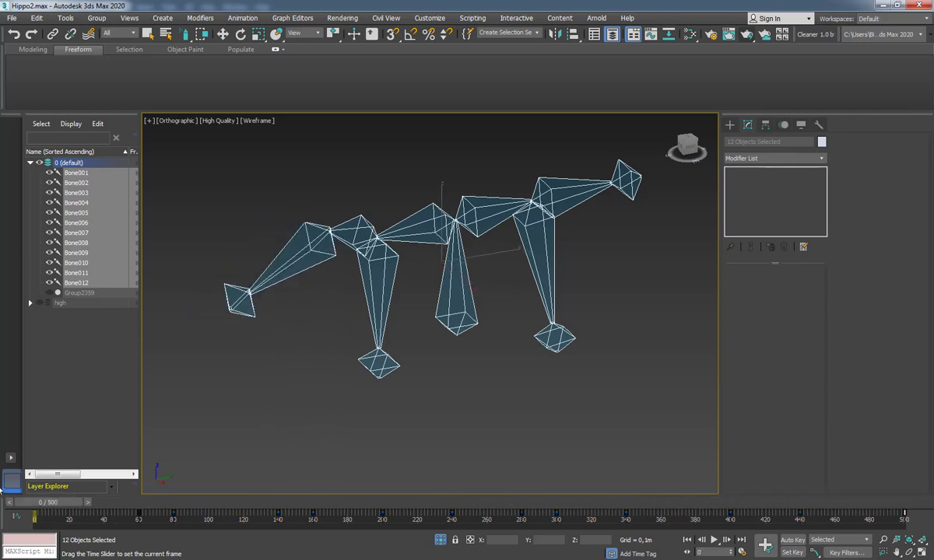
pyautogui.press('w')
pyautogui.press('r')
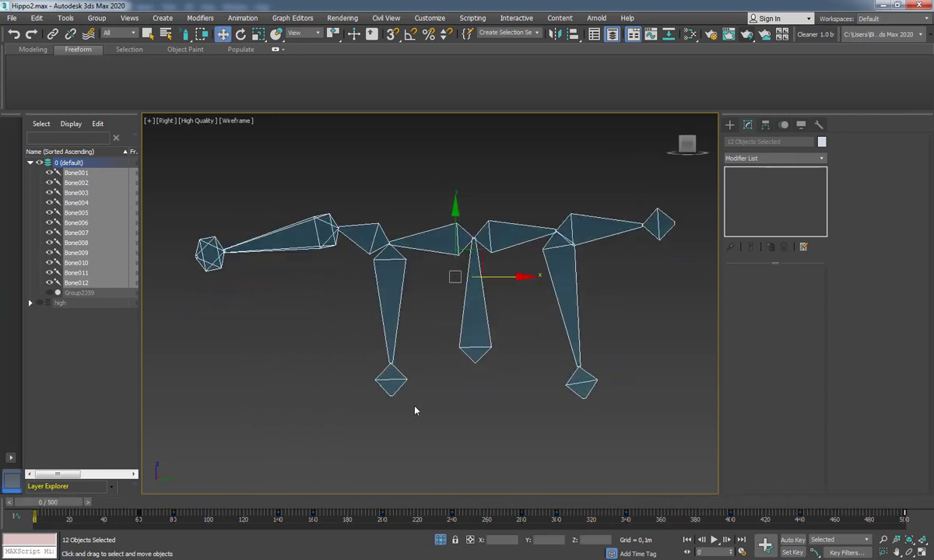
# - Unhide everything again, reselect the twelve bones and hide the Group2359 mesh
pyautogui.rightClick(469, 386)
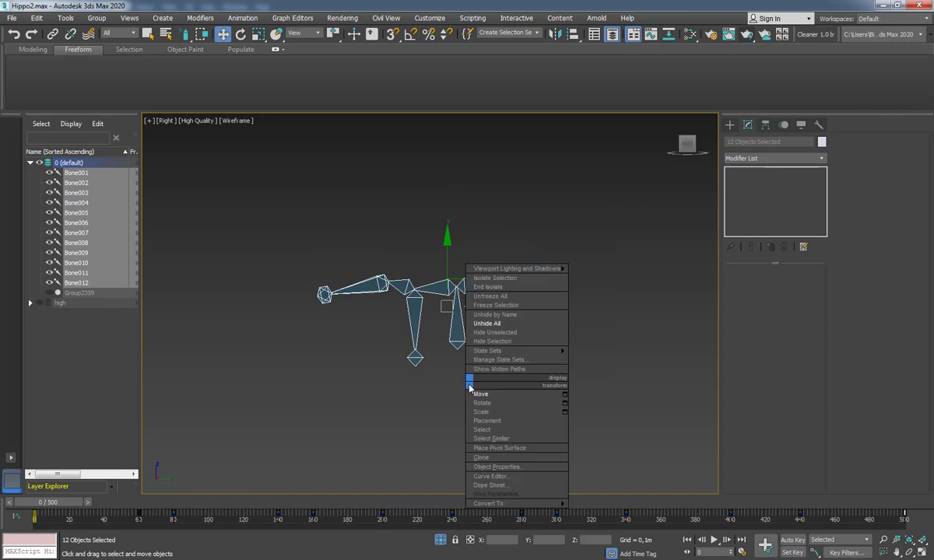
pyautogui.click(486, 323)
pyautogui.click(518, 319)
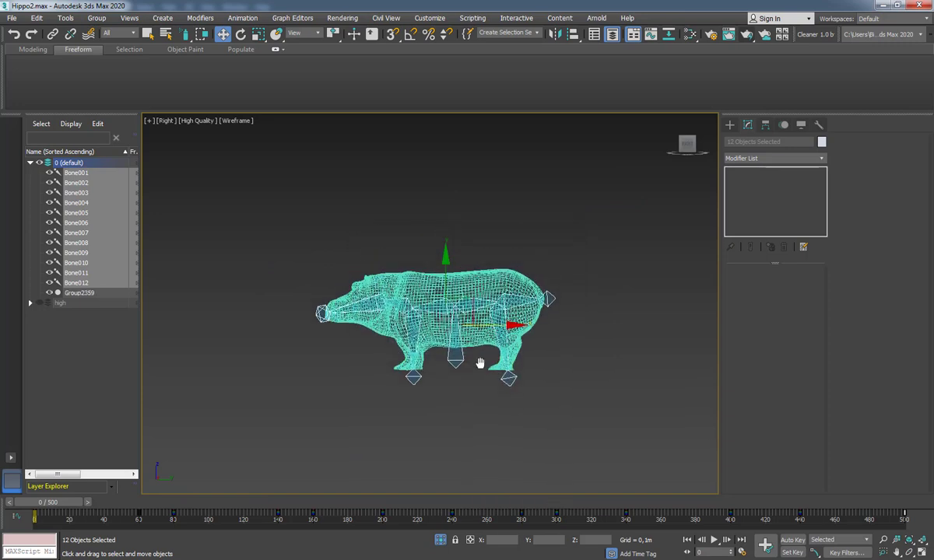
pyautogui.scroll(2, 480, 364)
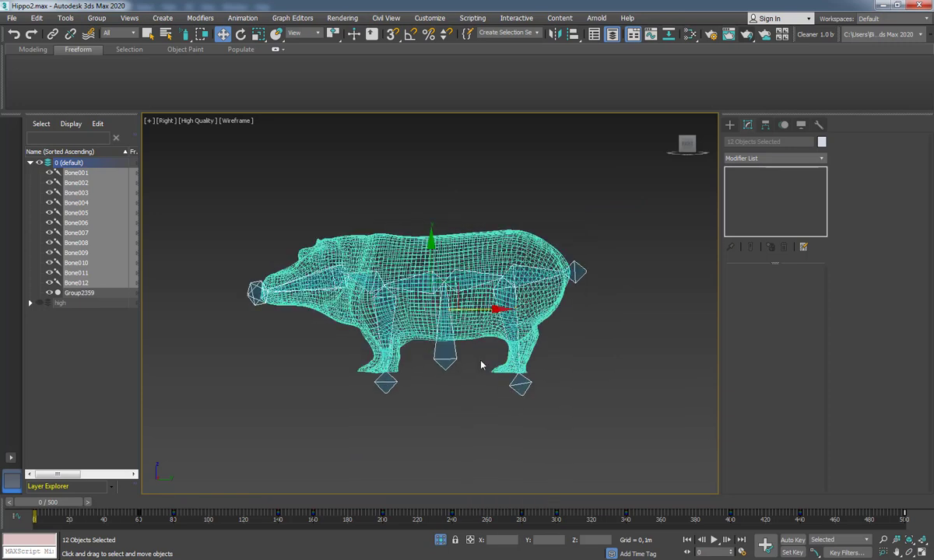
pyautogui.click(477, 395)
pyautogui.hotkey('ctrl', 'z')
pyautogui.hotkey('alt', 'q')
pyautogui.keyDown('alt'); pyautogui.moveTo(446, 369); pyautogui.dragTo(449, 378, button='middle'); pyautogui.keyUp('alt')
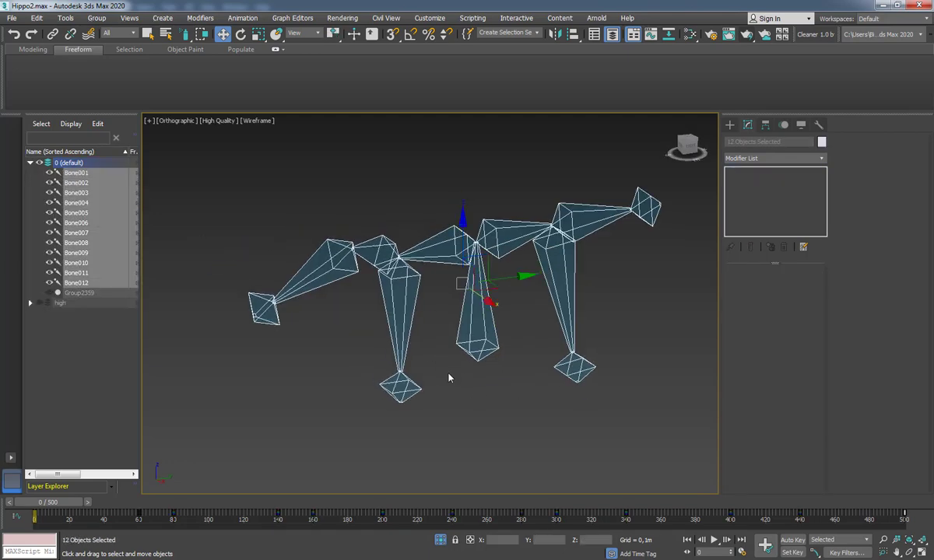
# - Select foot bone Bone010 and apply an HI Solver from Animation > IK Solvers
pyautogui.click(242, 17)
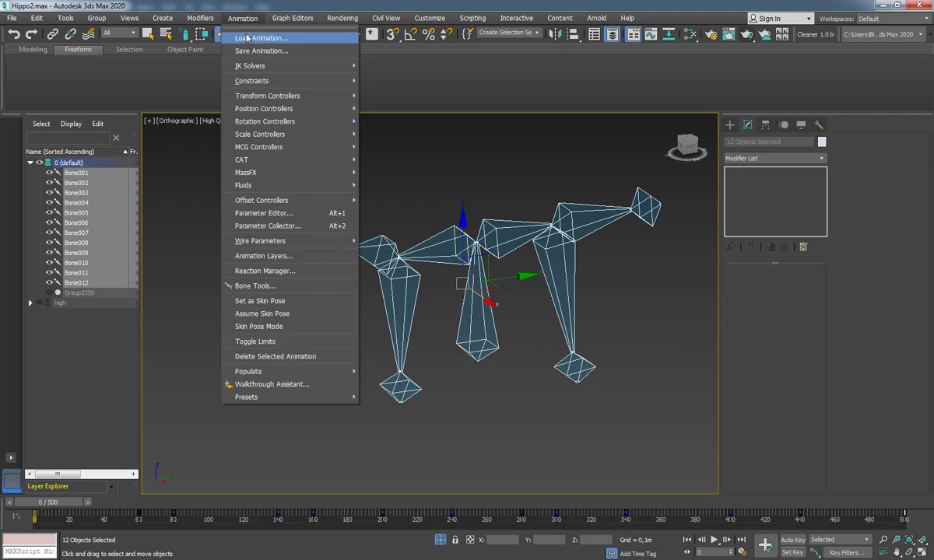
pyautogui.moveTo(249, 69)
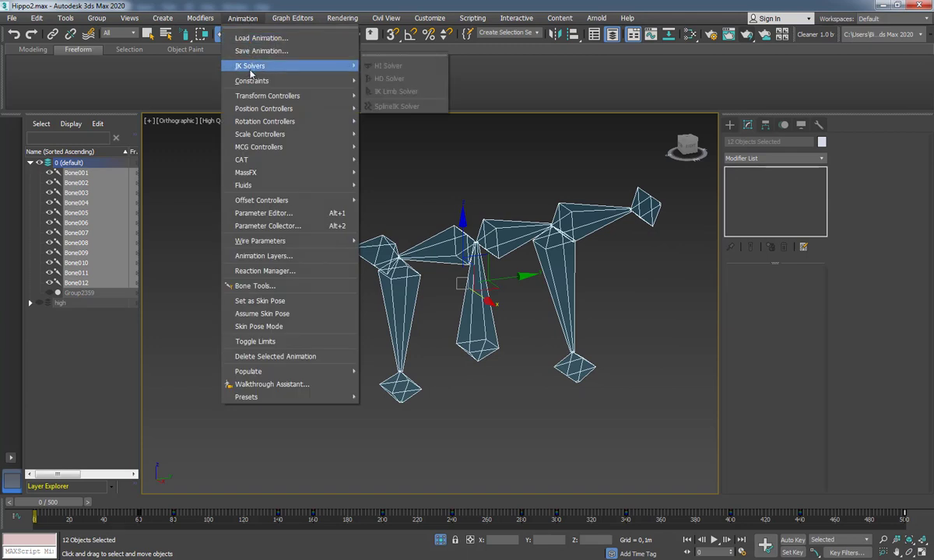
pyautogui.click(407, 366)
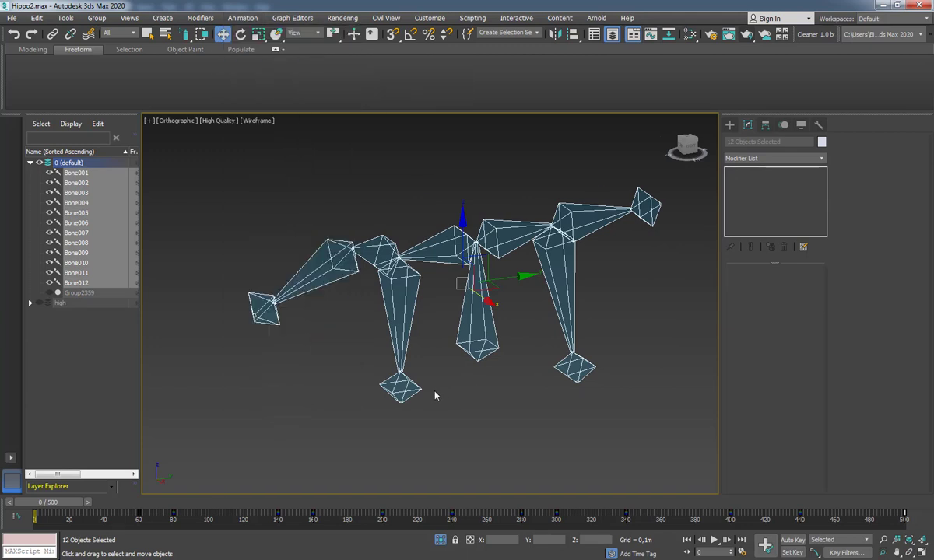
pyautogui.click(401, 385)
pyautogui.click(242, 18)
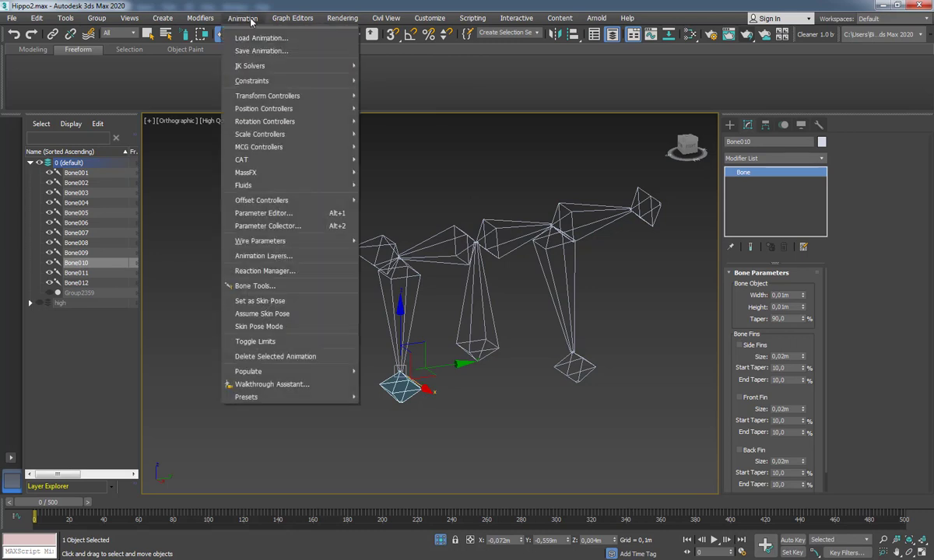
pyautogui.moveTo(255, 70)
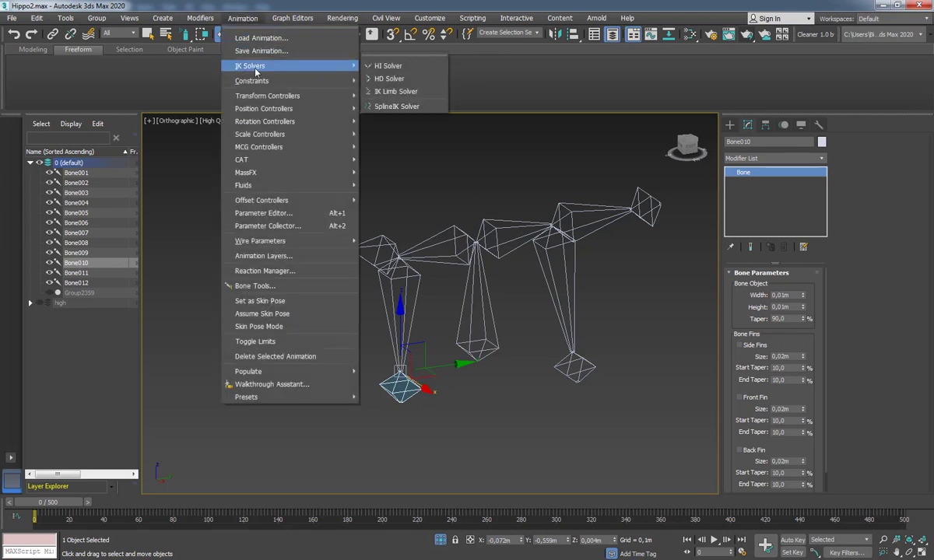
pyautogui.click(378, 67)
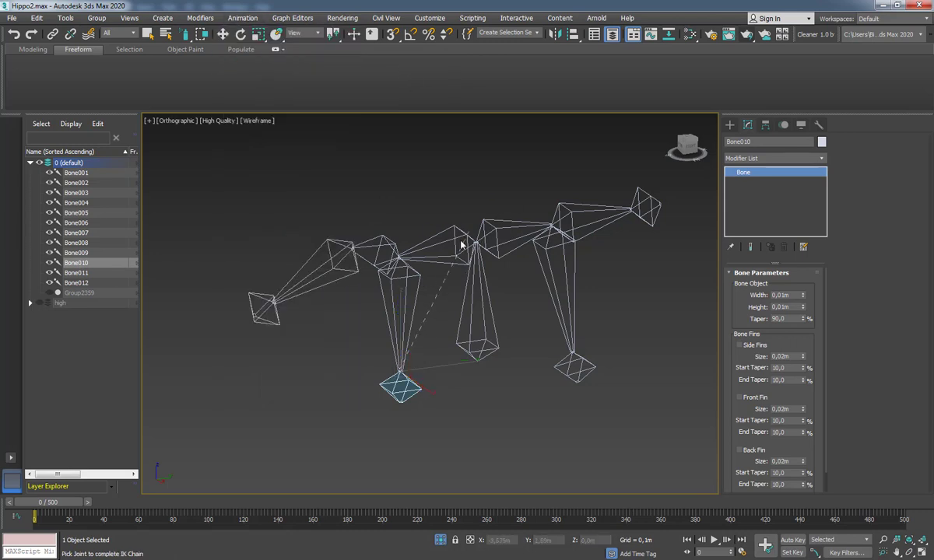
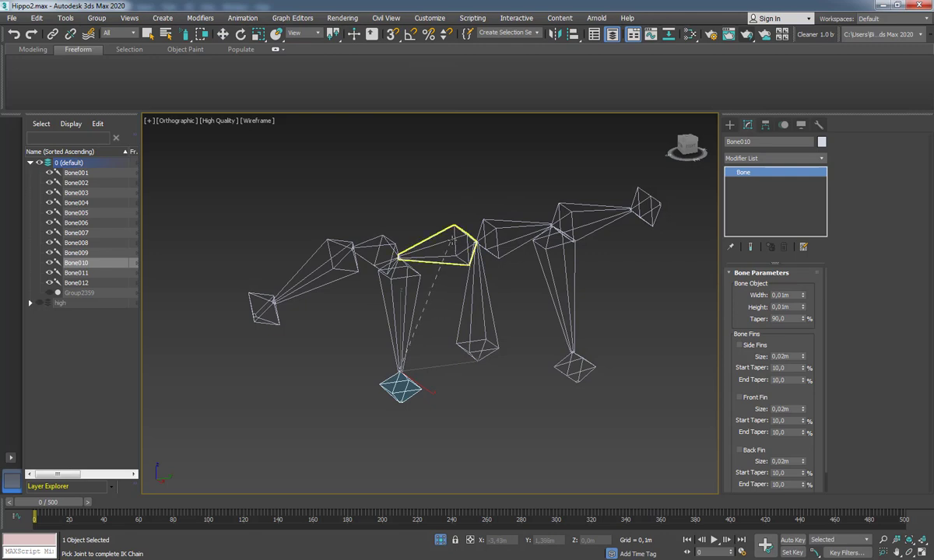
# - Finish the Bone002→Bone010 HI IK chain and test it by dragging the middle leg bone
pyautogui.click(452, 238)
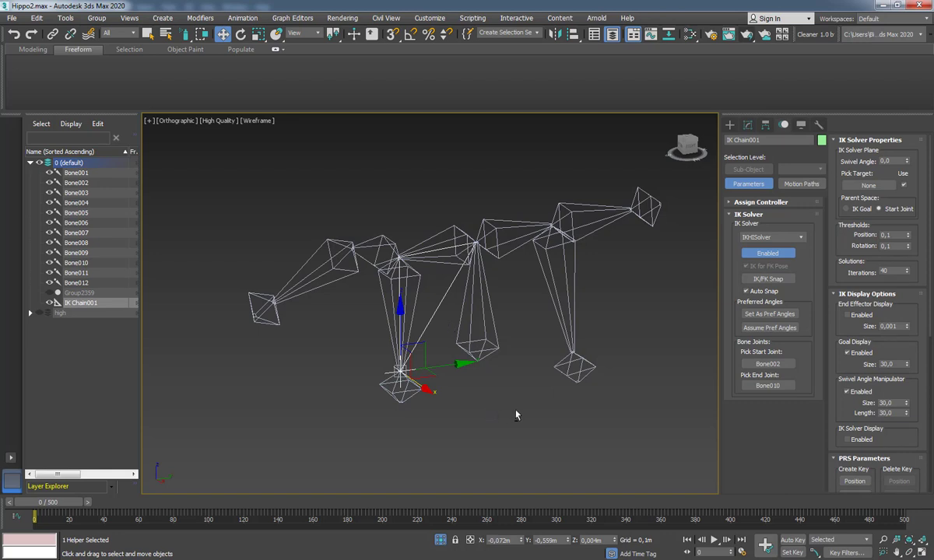
pyautogui.click(494, 357)
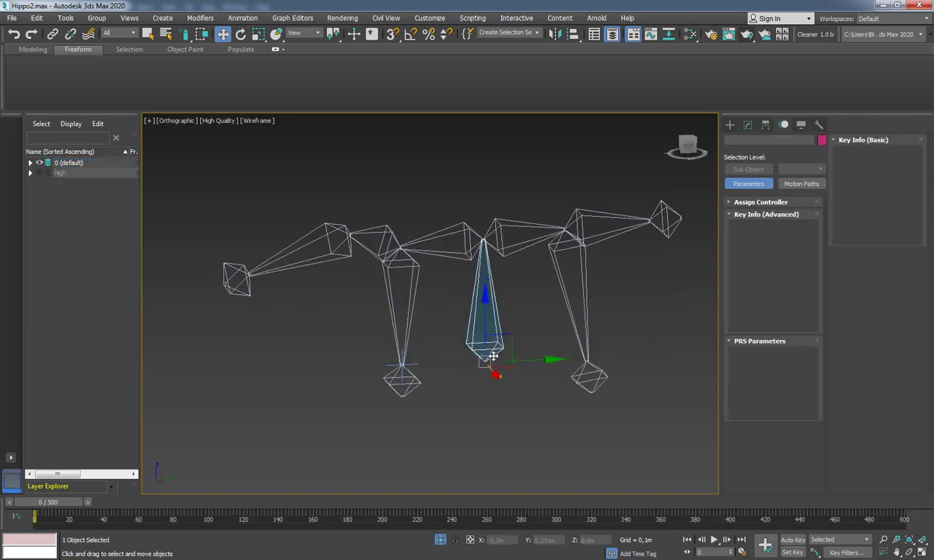
pyautogui.moveTo(494, 357); pyautogui.dragTo(522, 376)
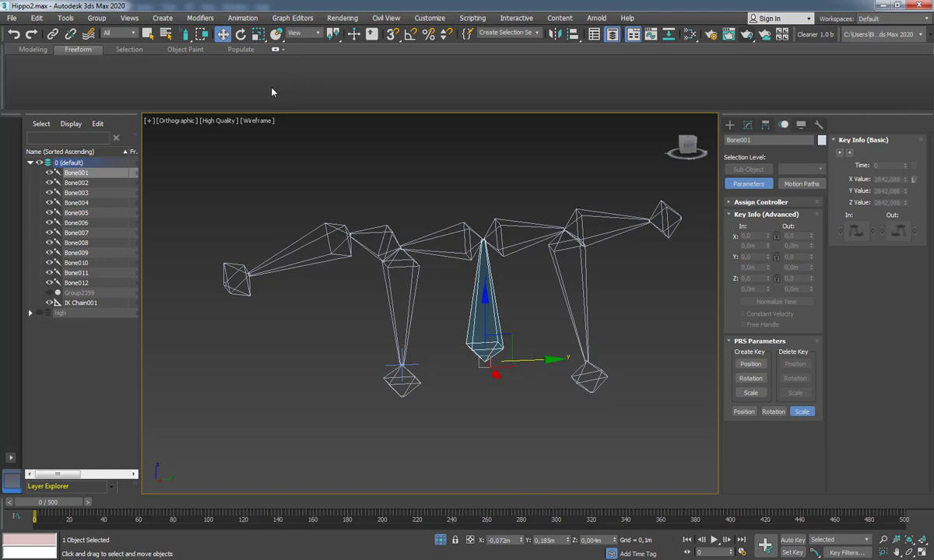
# - Add a second HI Solver chain running from Bone006 to Bone012
pyautogui.click(596, 372)
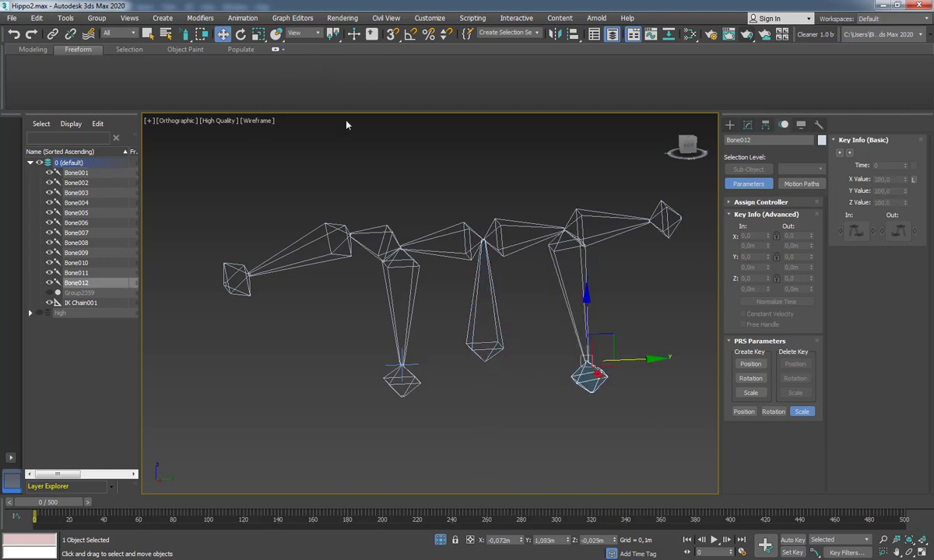
pyautogui.click(242, 18)
pyautogui.moveTo(251, 66)
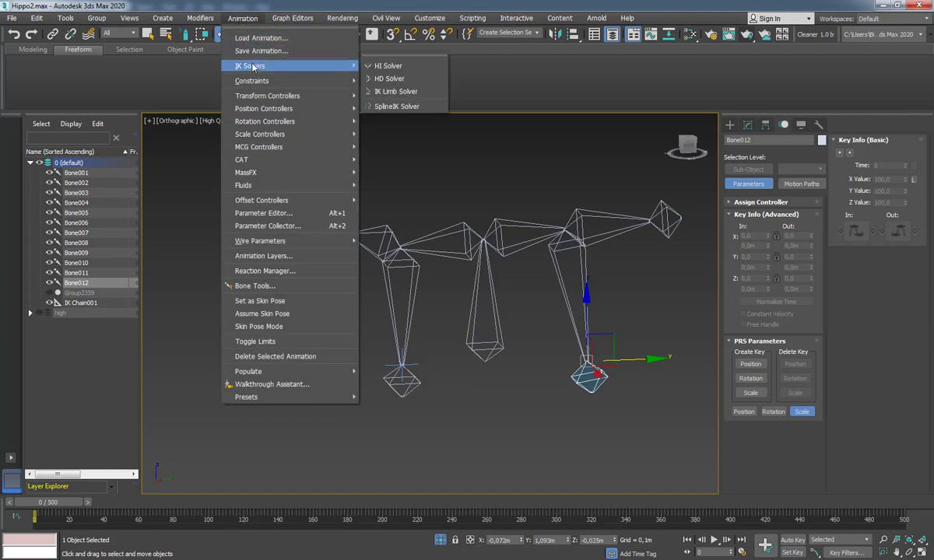
pyautogui.click(389, 66)
pyautogui.click(519, 275)
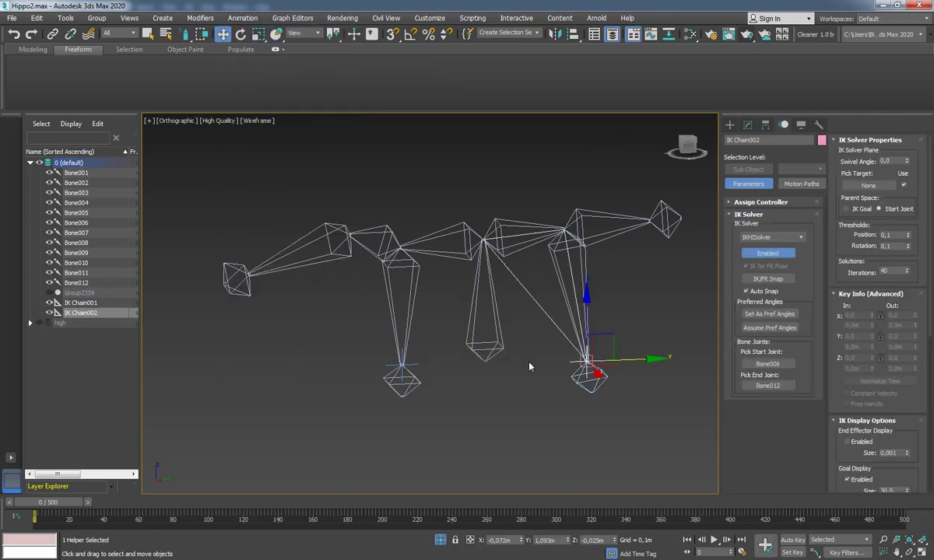
# - Choose Unhide All from the viewport's right-click menu
pyautogui.click(467, 367)
pyautogui.rightClick(466, 367)
pyautogui.click(437, 418)
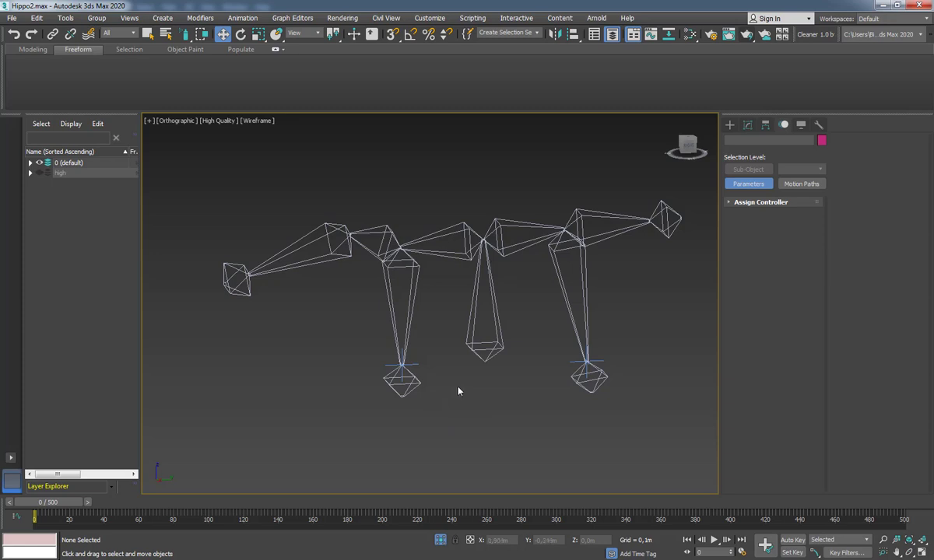
pyautogui.rightClick(489, 385)
pyautogui.click(499, 395)
pyautogui.rightClick(502, 384)
pyautogui.click(536, 327)
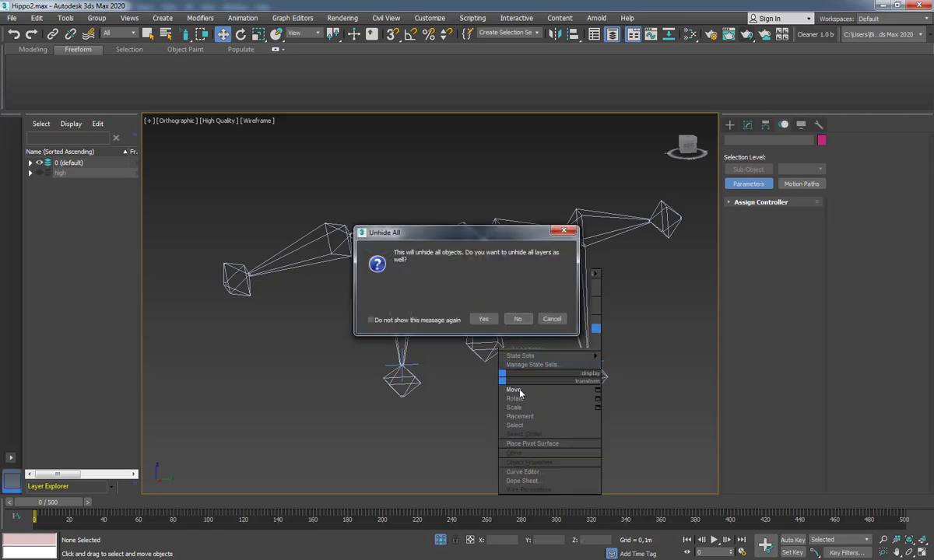
# - Unhide objects without their layers, select hippo mesh Group2359 and add a Skin modifier
pyautogui.click(515, 320)
pyautogui.click(467, 366)
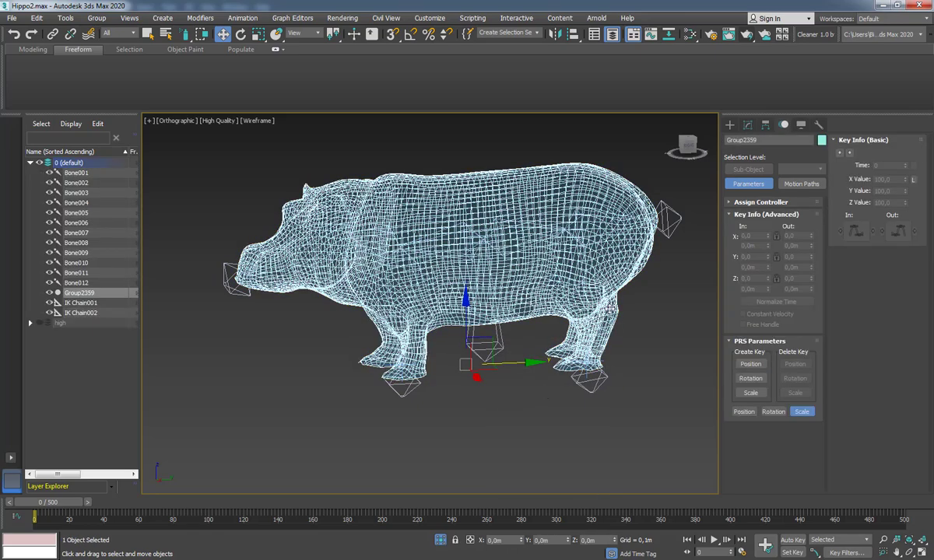
pyautogui.click(747, 125)
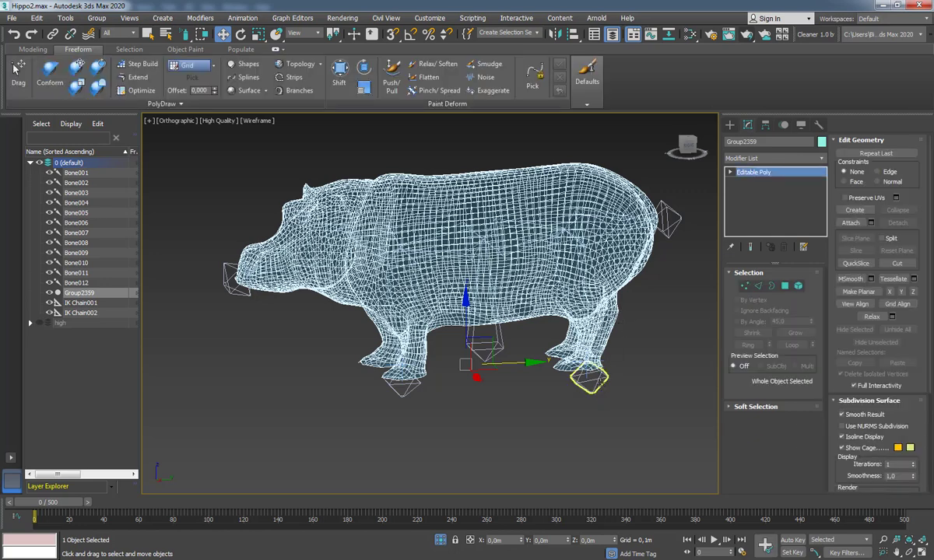
pyautogui.press('F3')
pyautogui.press('F3')
pyautogui.click(786, 159)
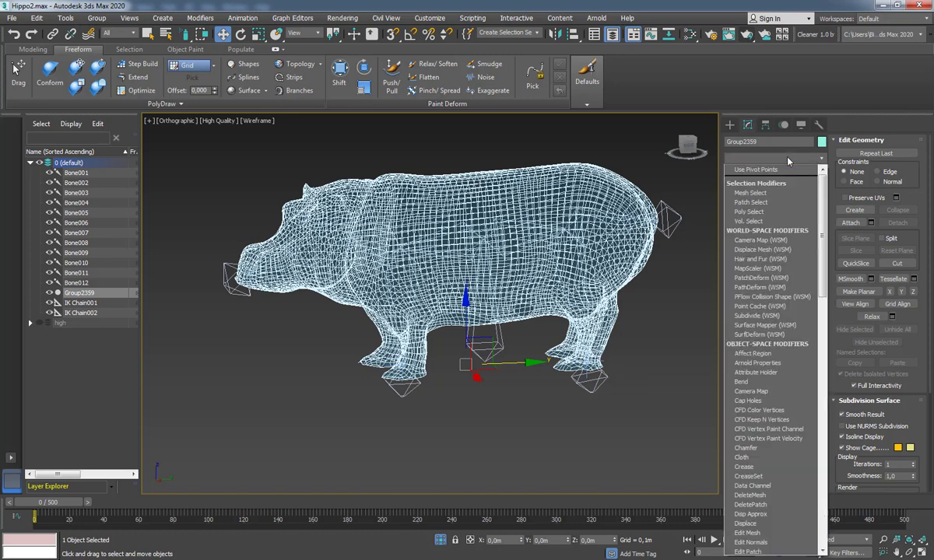
pyautogui.write('sk')
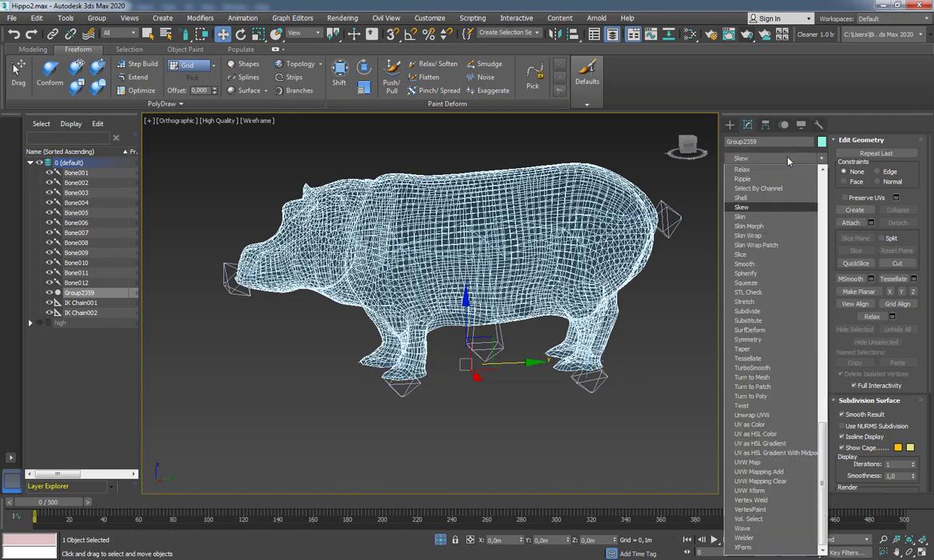
pyautogui.write('in')
pyautogui.press('Return')
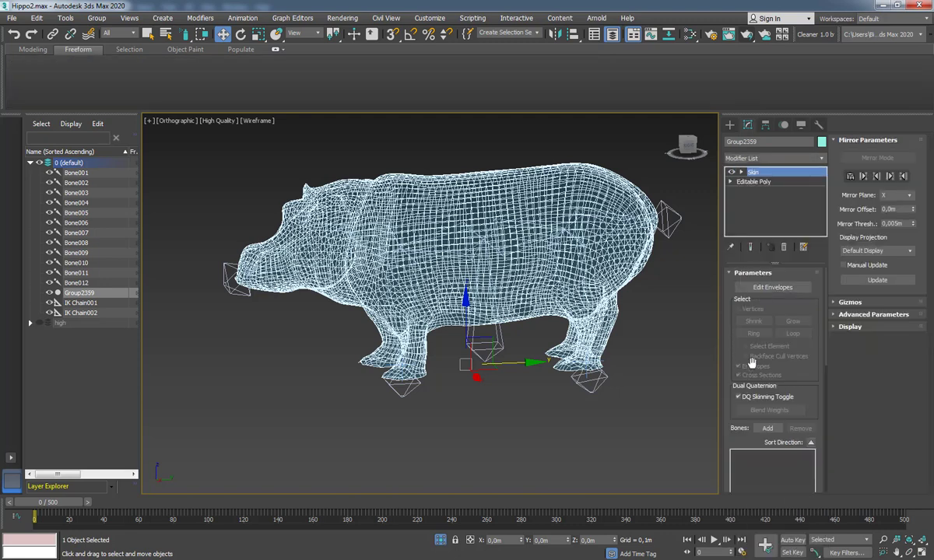
# - Add Bone001 through Bone012 as the Skin modifier's bones
pyautogui.click(768, 429)
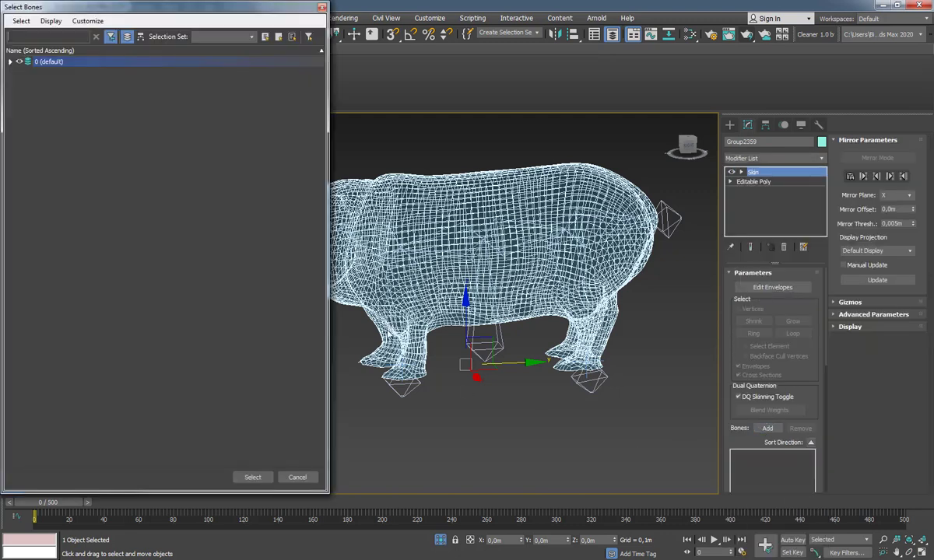
pyautogui.click(10, 62)
pyautogui.click(63, 74)
pyautogui.keyDown('shift'); pyautogui.click(59, 182); pyautogui.keyUp('shift')
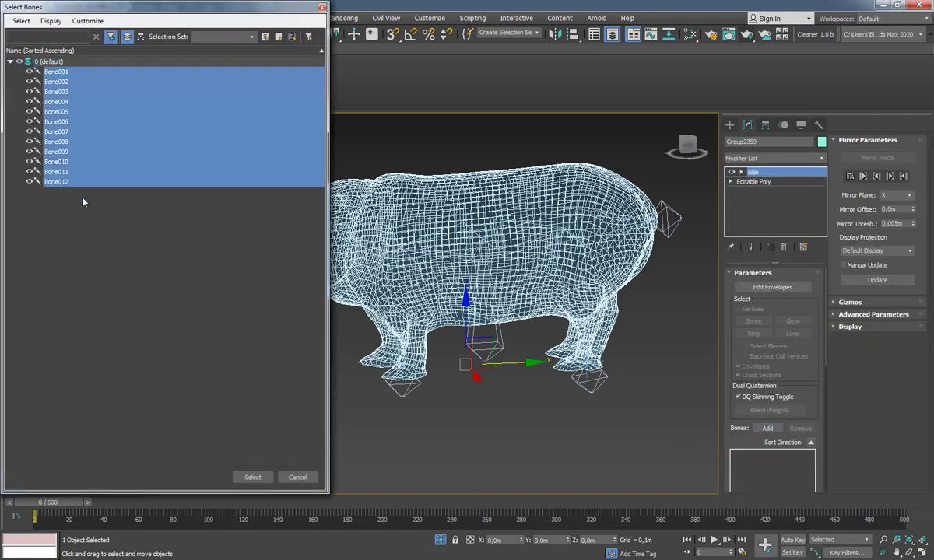
pyautogui.click(253, 478)
pyautogui.hotkey('shift', 'z')
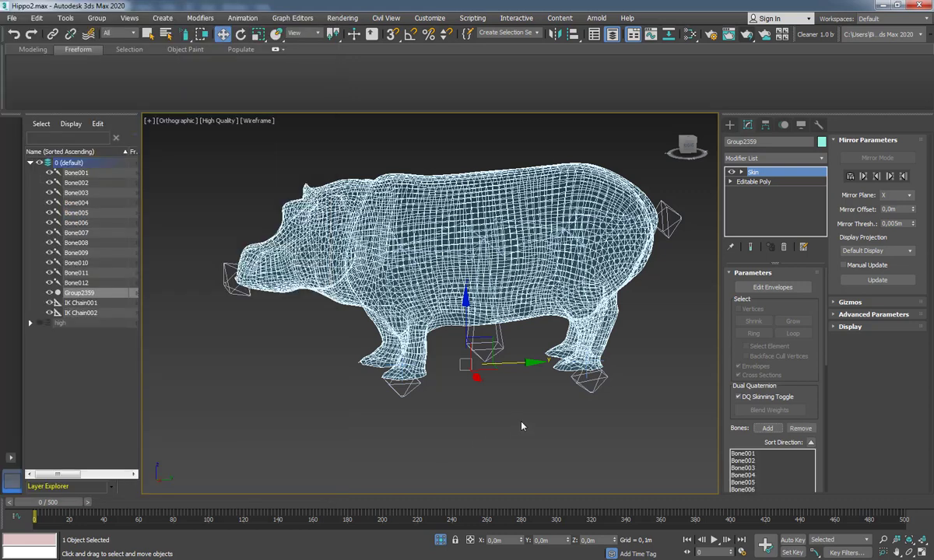
pyautogui.click(520, 426)
pyautogui.scroll(3, 520, 389)
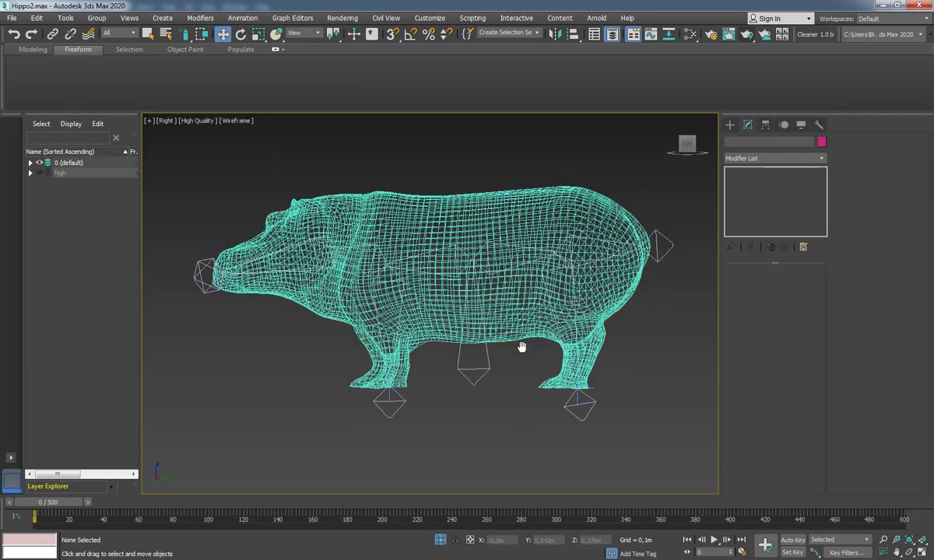
# - Enter envelope editing and enlarge the body, rear-leg and rear-body envelopes
pyautogui.click(537, 279)
pyautogui.press('1')
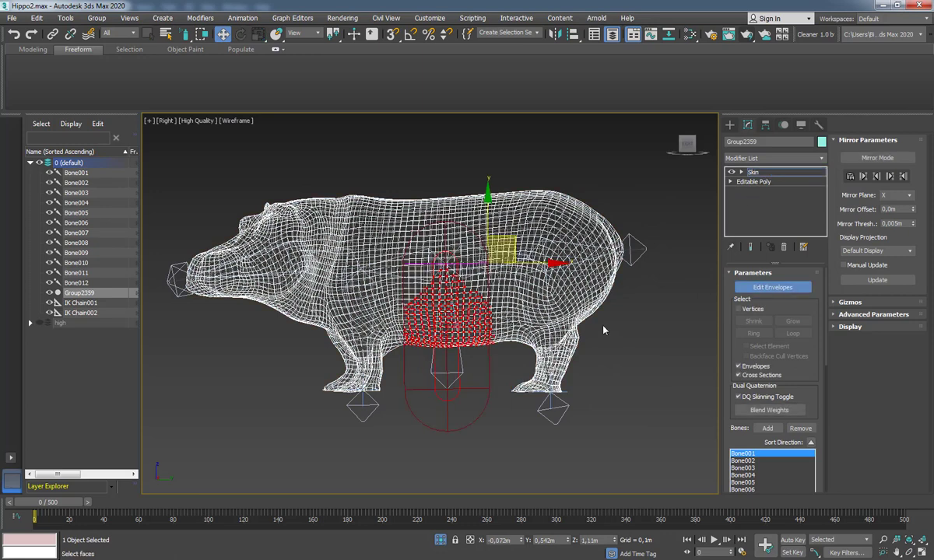
pyautogui.moveTo(449, 327); pyautogui.dragTo(418, 328, button='middle')
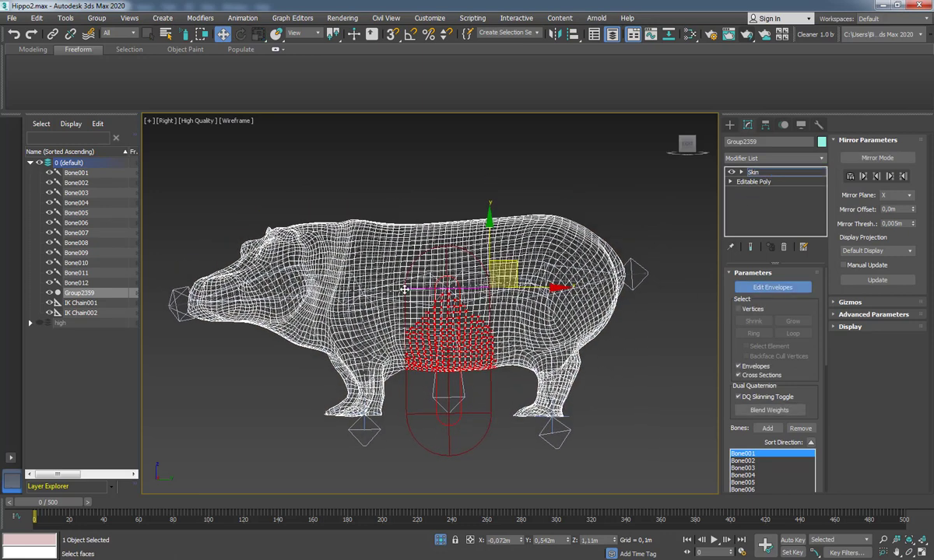
pyautogui.moveTo(404, 289); pyautogui.dragTo(516, 369)
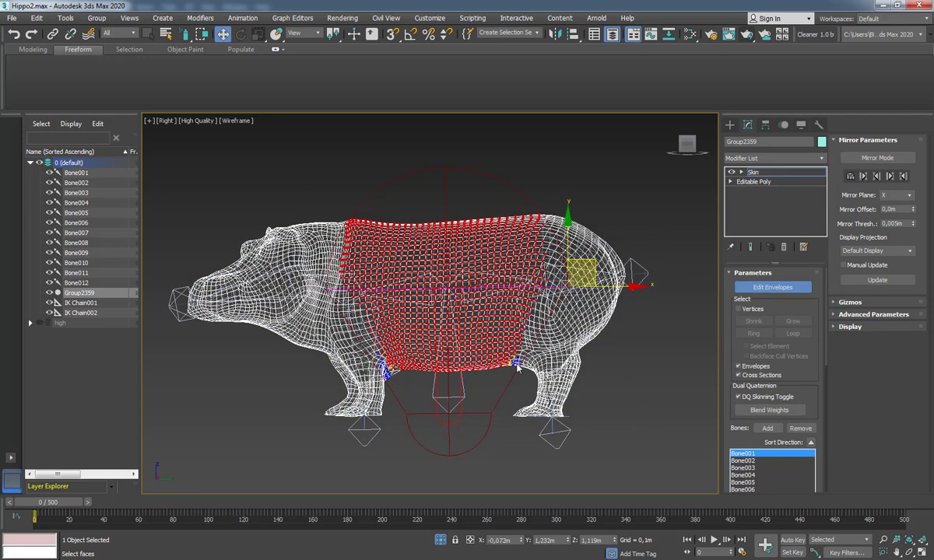
pyautogui.press('F3')
pyautogui.scroll(2, 518, 388)
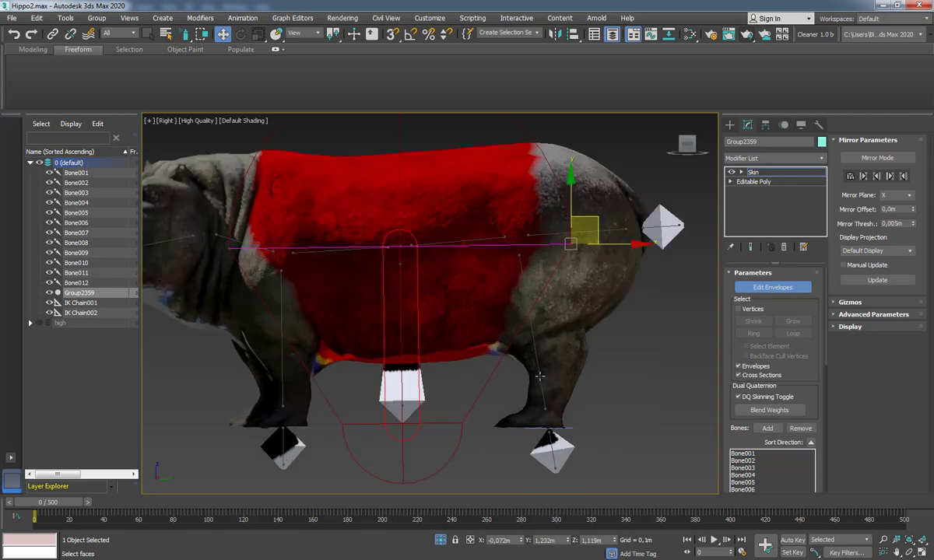
pyautogui.click(518, 387)
pyautogui.scroll(1, 517, 388)
pyautogui.scroll(-1, 517, 388)
pyautogui.moveTo(554, 407); pyautogui.dragTo(615, 396)
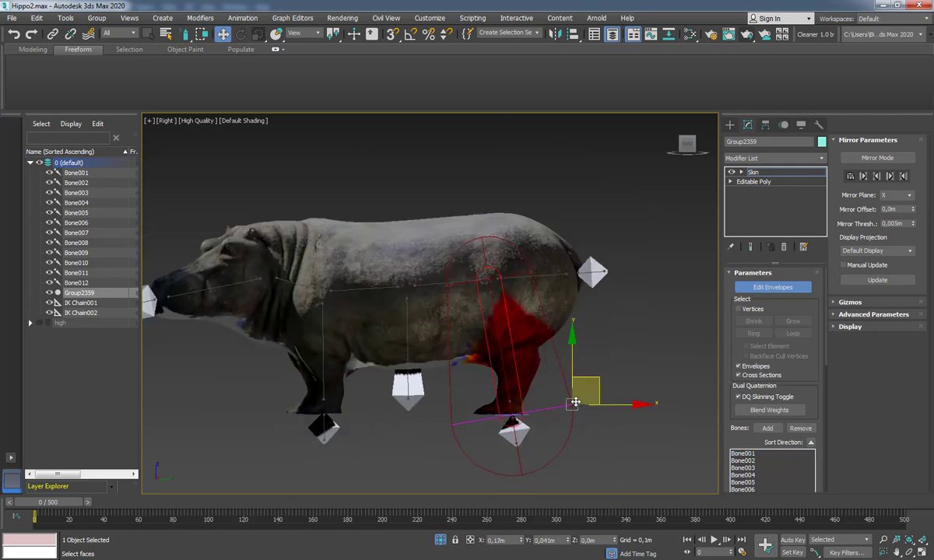
pyautogui.click(527, 269)
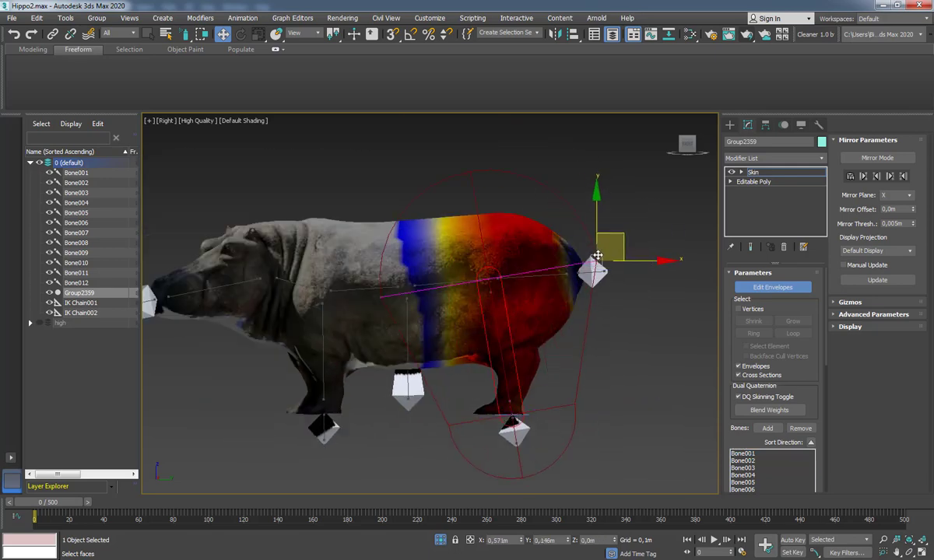
pyautogui.moveTo(577, 316)
pyautogui.mouseDown()
pyautogui.moveTo(496, 344)
pyautogui.moveTo(497, 405)
pyautogui.mouseUp()
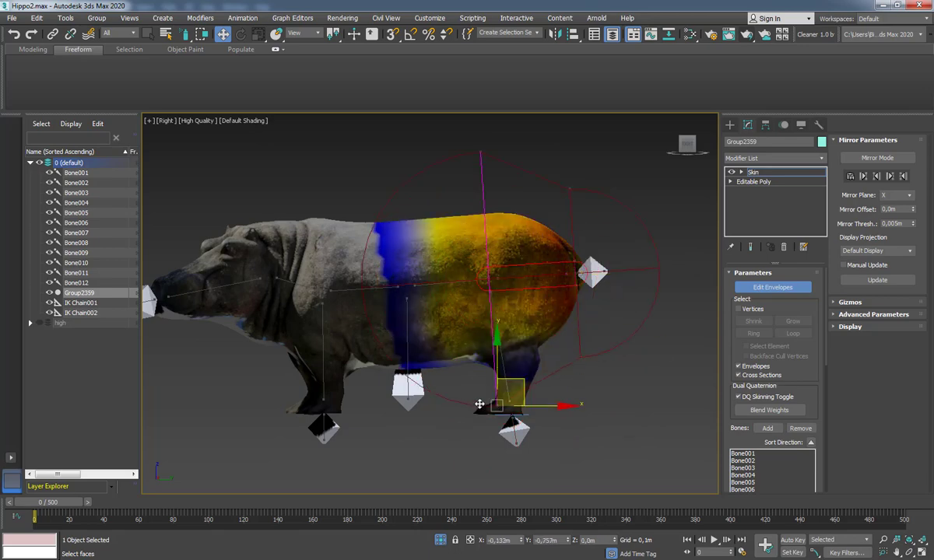
# - Reshape the Bone006 and Bone002 envelopes and stretch the front-body envelope toward the front leg
pyautogui.click(454, 281)
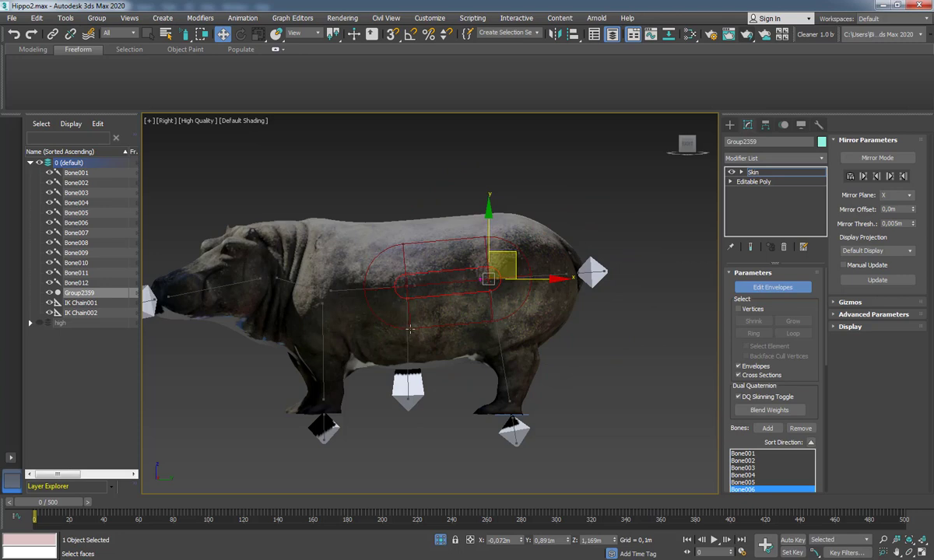
pyautogui.moveTo(410, 329); pyautogui.dragTo(461, 385)
pyautogui.moveTo(492, 329); pyautogui.dragTo(498, 398)
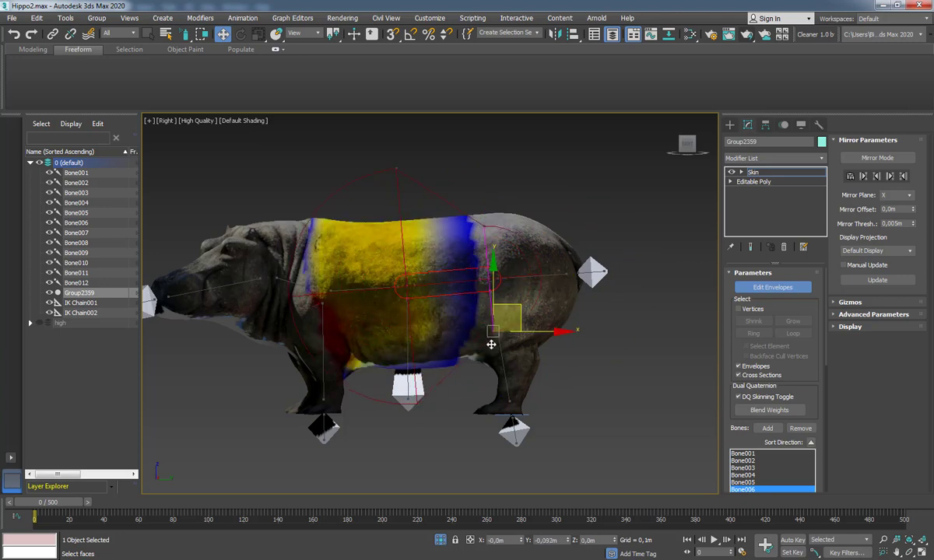
pyautogui.click(368, 288)
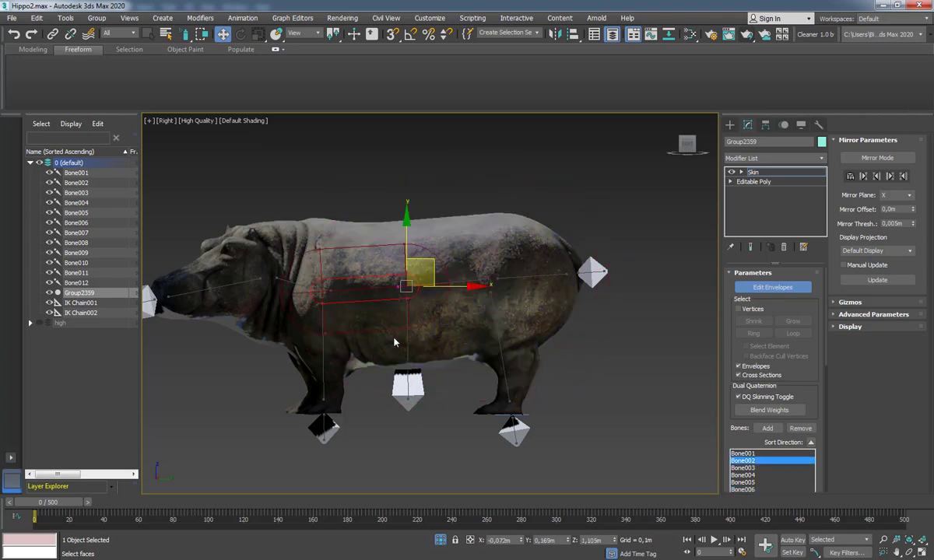
pyautogui.moveTo(319, 249); pyautogui.dragTo(488, 225)
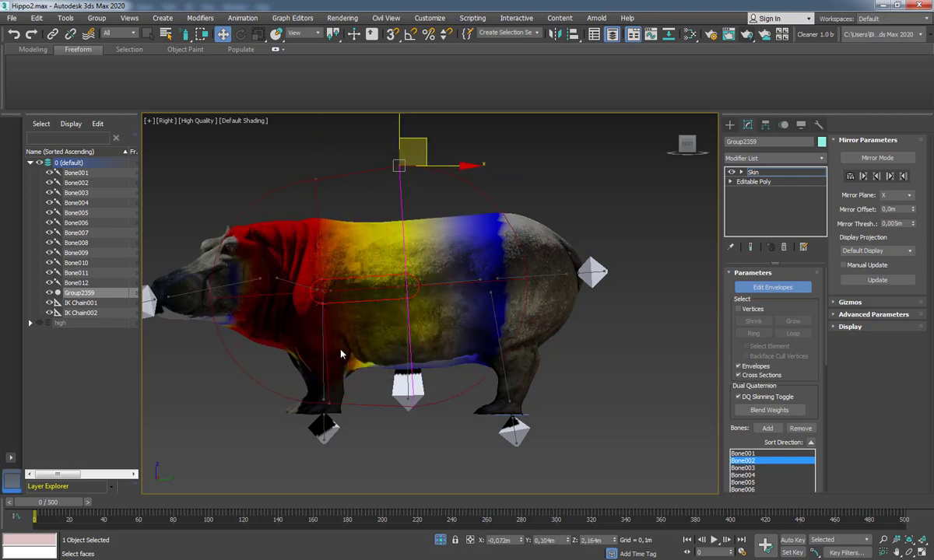
pyautogui.click(325, 361)
pyautogui.moveTo(344, 321); pyautogui.dragTo(387, 314, button='middle')
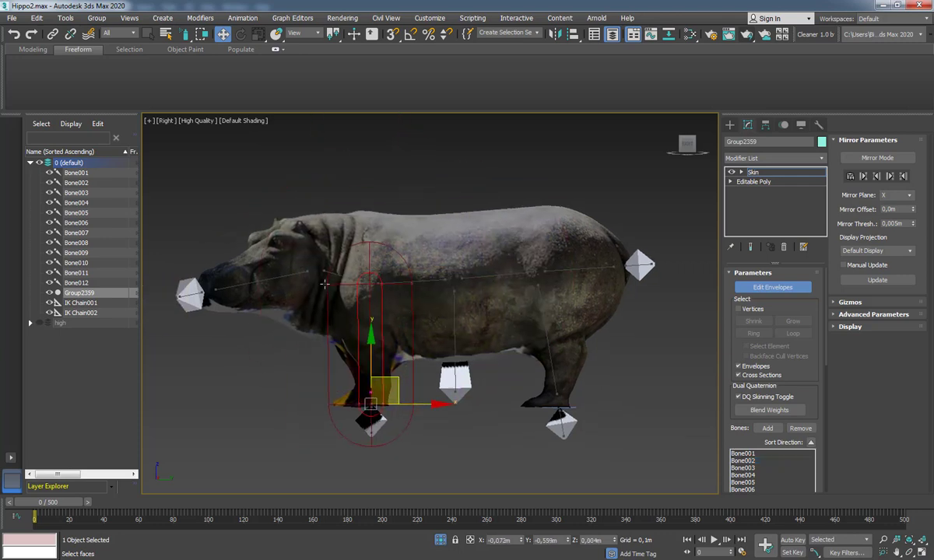
pyautogui.click(303, 294)
pyautogui.click(261, 290)
pyautogui.click(420, 403)
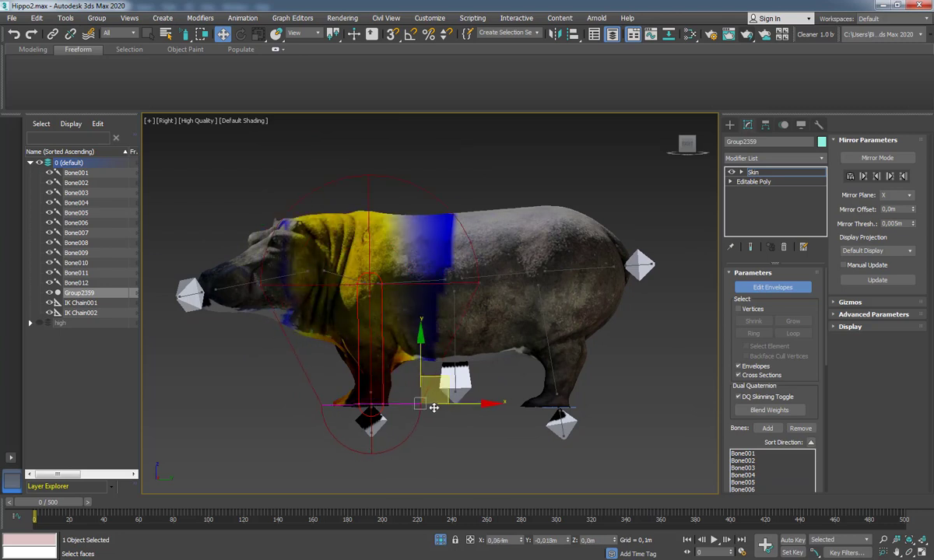
pyautogui.moveTo(434, 408); pyautogui.dragTo(468, 406)
# - Enlarge Bone003's neck envelope and Bone004's head envelope, then exit envelope editing
pyautogui.click(343, 269)
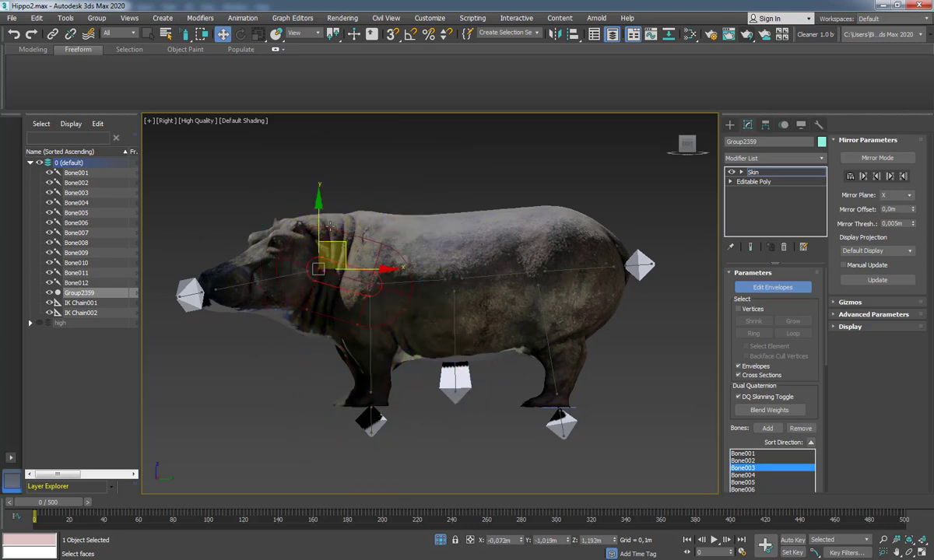
pyautogui.moveTo(330, 226); pyautogui.dragTo(350, 168)
pyautogui.click(355, 338)
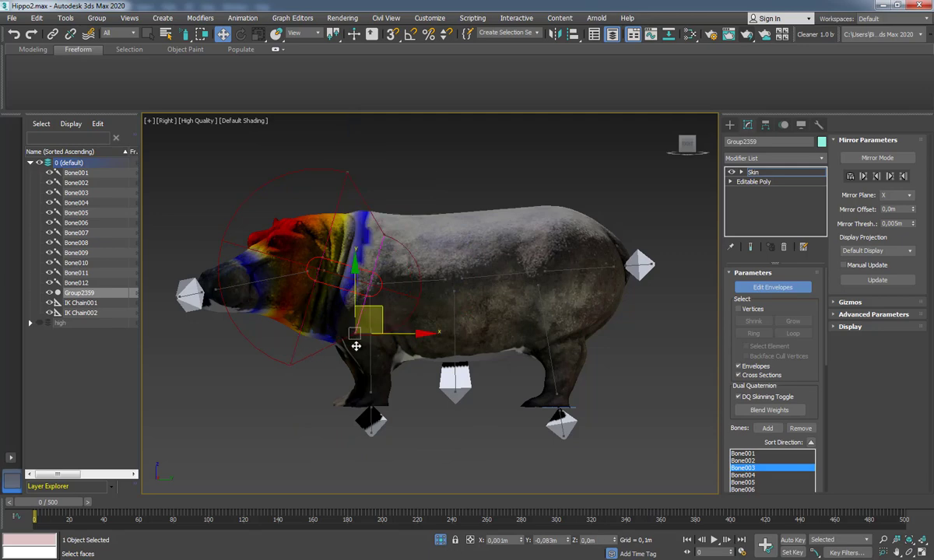
pyautogui.moveTo(355, 345); pyautogui.dragTo(342, 392)
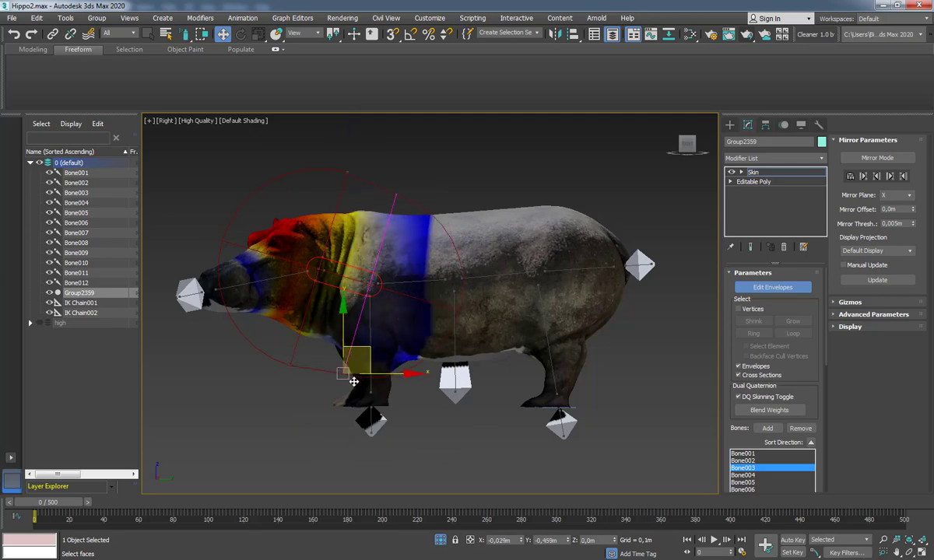
pyautogui.click(331, 274)
pyautogui.moveTo(324, 237); pyautogui.dragTo(347, 265)
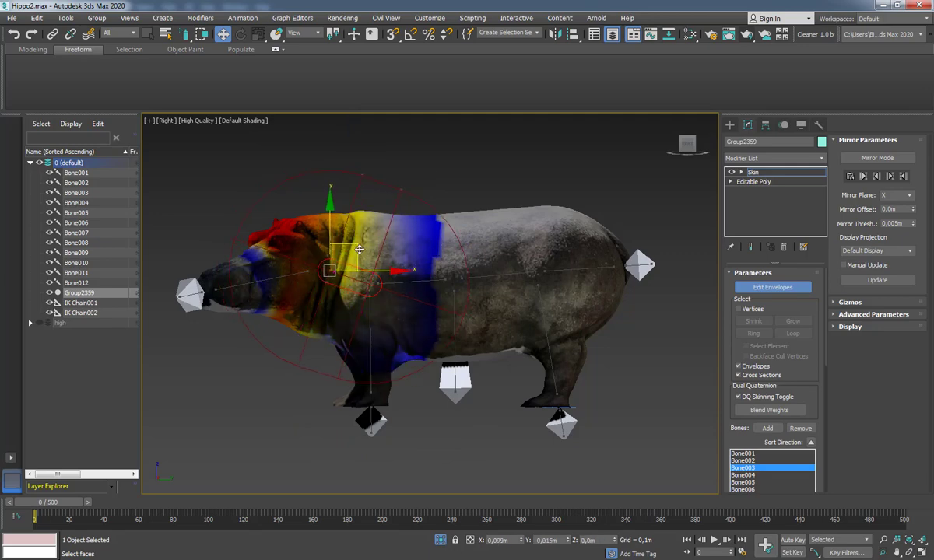
pyautogui.click(297, 287)
pyautogui.moveTo(326, 310); pyautogui.dragTo(323, 352)
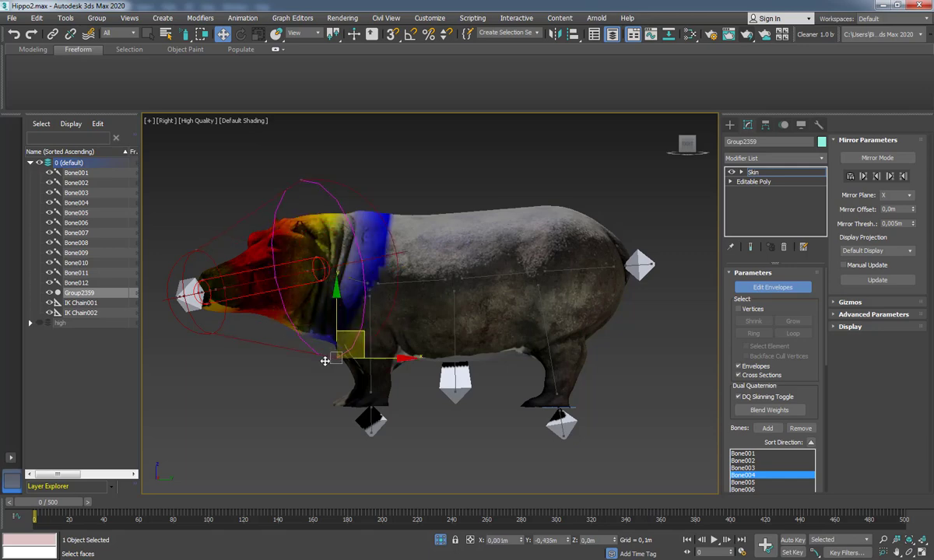
pyautogui.click(213, 339)
pyautogui.moveTo(214, 343); pyautogui.dragTo(216, 364)
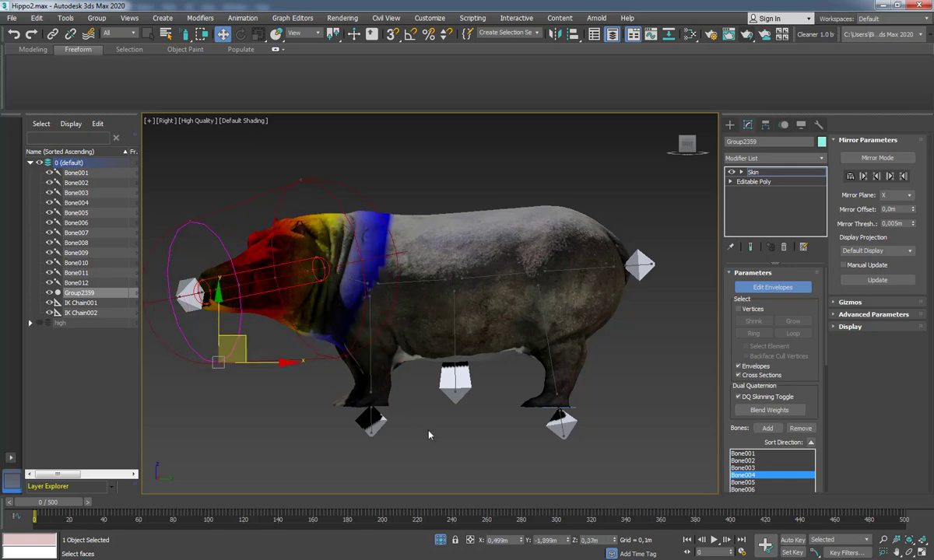
pyautogui.click(730, 124)
pyautogui.moveTo(482, 326)
pyautogui.keyDown('alt'); pyautogui.mouseDown(button='middle')
pyautogui.moveTo(385, 320)
pyautogui.moveTo(485, 323)
pyautogui.mouseUp(button='middle'); pyautogui.keyUp('alt')
pyautogui.scroll(-3, 384, 320)
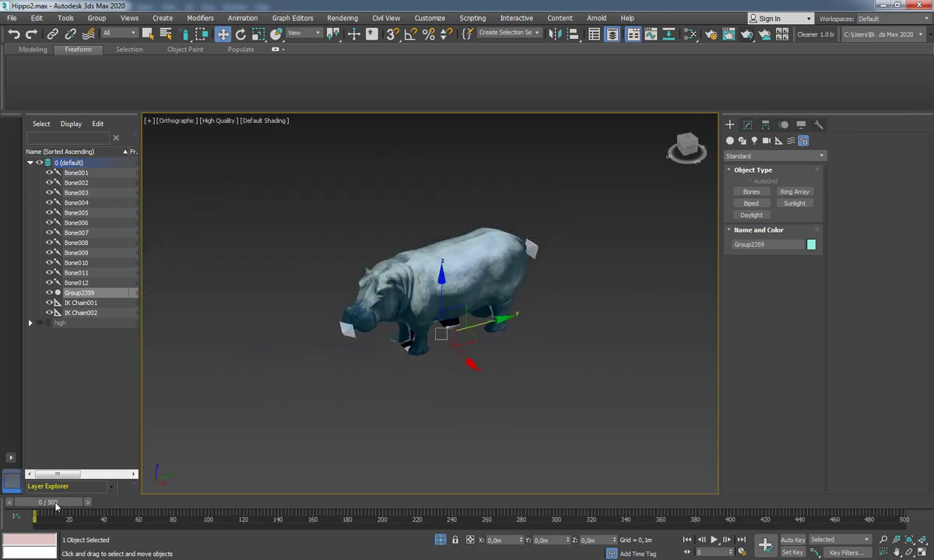
# - Enable Auto Key on Bone001 and key a move at frame 40
pyautogui.moveTo(56, 507)
pyautogui.mouseDown()
pyautogui.moveTo(677, 528)
pyautogui.moveTo(34, 516)
pyautogui.mouseUp()
pyautogui.press('w')
pyautogui.keyDown('alt'); pyautogui.moveTo(368, 369); pyautogui.dragTo(439, 335, button='middle'); pyautogui.keyUp('alt')
pyautogui.scroll(3, 413, 323)
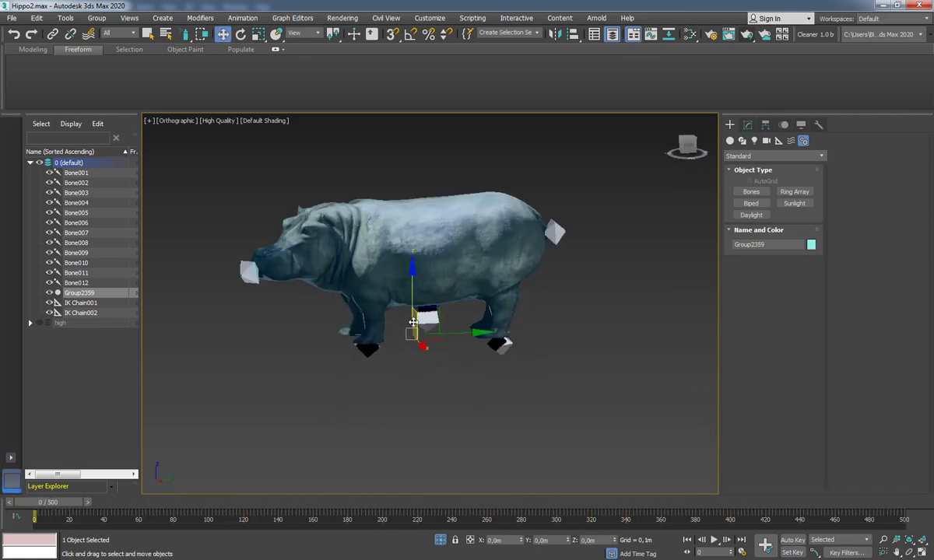
pyautogui.click(427, 317)
pyautogui.click(794, 541)
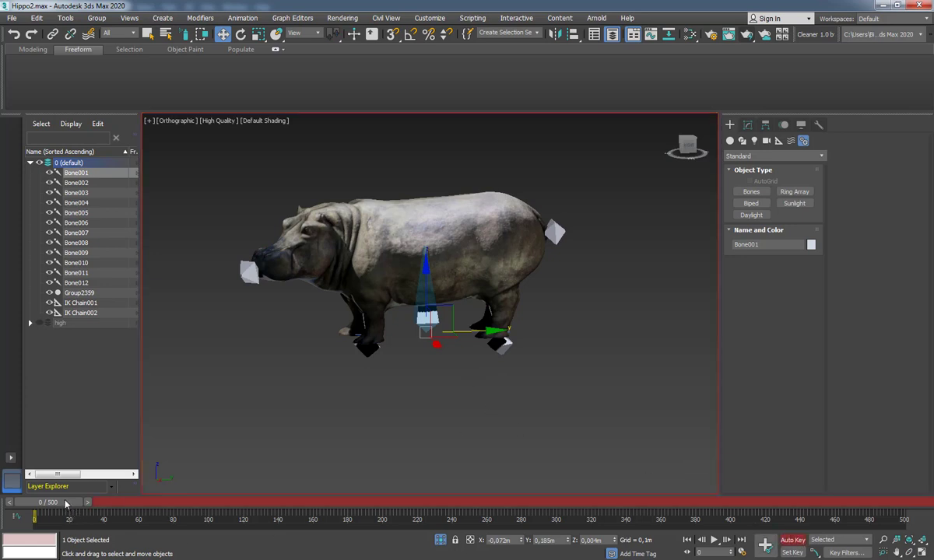
pyautogui.moveTo(72, 506); pyautogui.dragTo(136, 502)
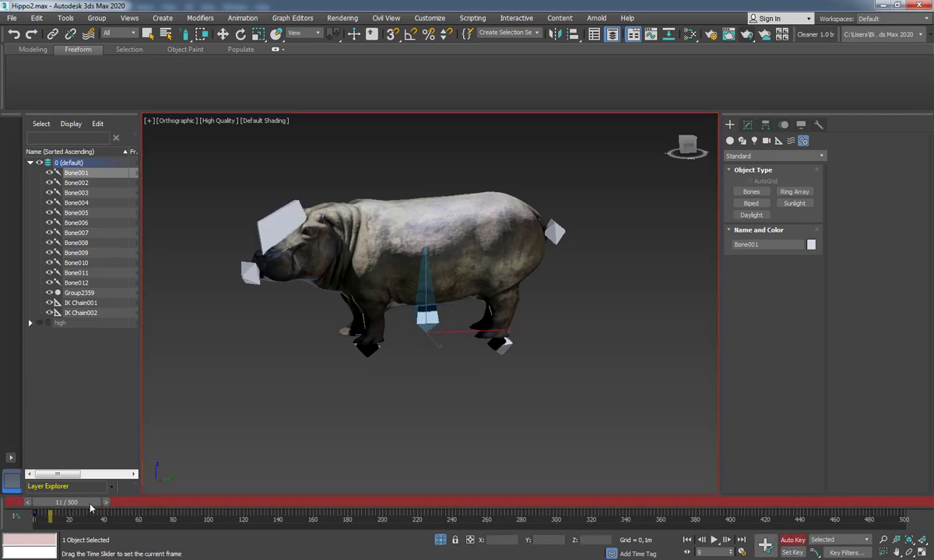
pyautogui.press('w')
pyautogui.scroll(2, 471, 367)
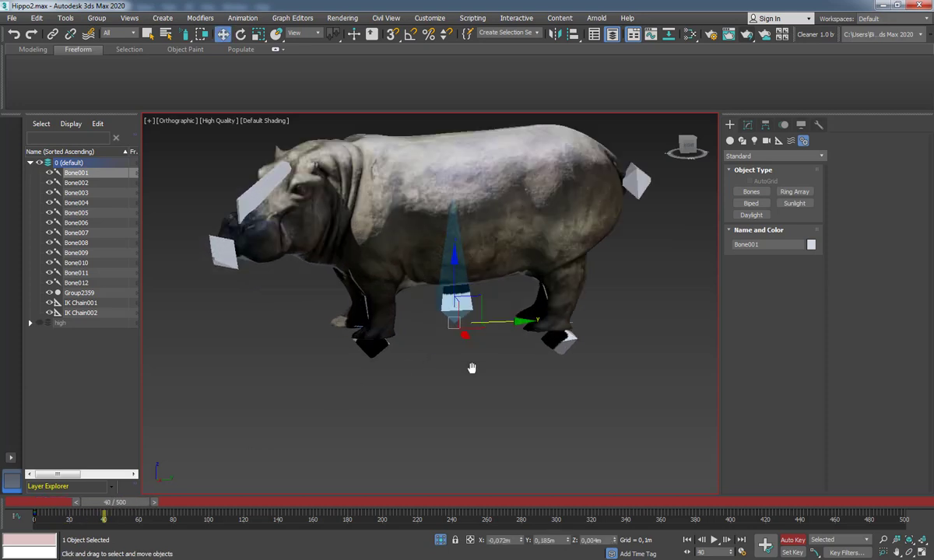
pyautogui.scroll(2, 534, 345)
pyautogui.moveTo(551, 332); pyautogui.dragTo(545, 333)
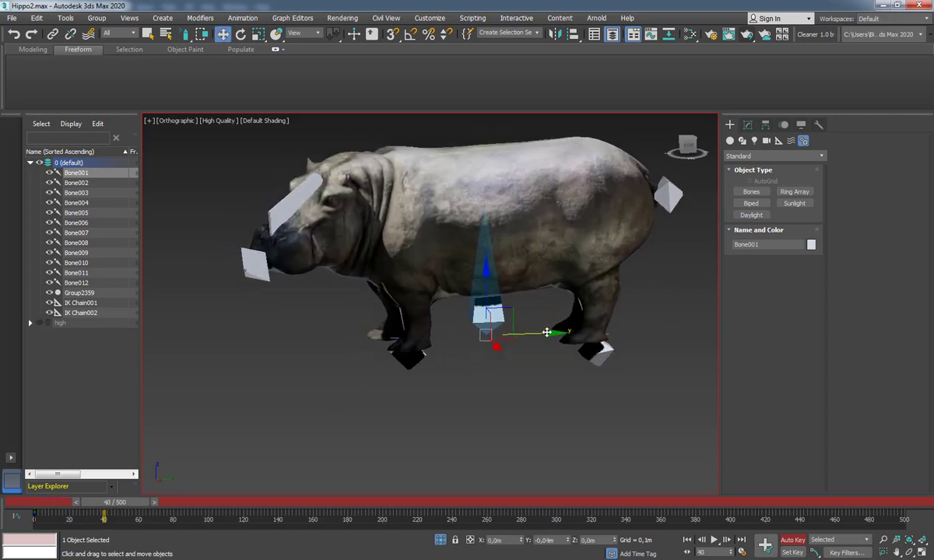
# - Rotate Bone001 about Z at frame 80 and copy the first key to frame 100
pyautogui.moveTo(118, 516)
pyautogui.mouseDown()
pyautogui.moveTo(188, 525)
pyautogui.moveTo(174, 520)
pyautogui.mouseUp()
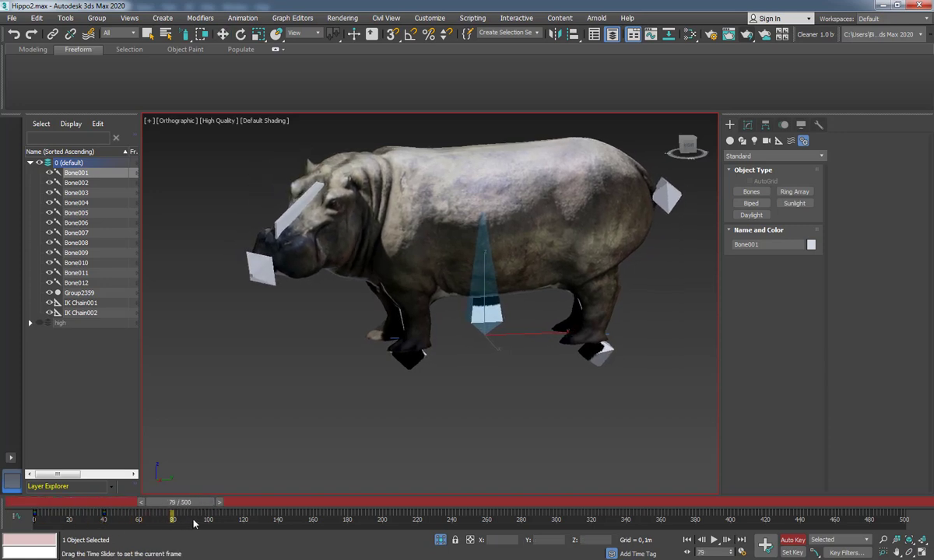
pyautogui.press('w')
pyautogui.keyDown('alt'); pyautogui.moveTo(389, 343); pyautogui.dragTo(457, 360, button='middle'); pyautogui.keyUp('alt')
pyautogui.rightClick(473, 359)
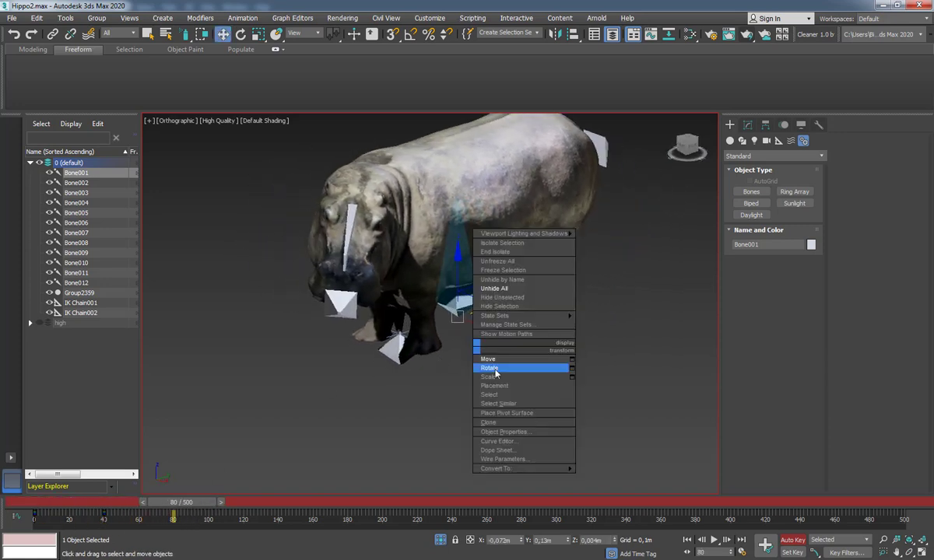
pyautogui.click(498, 369)
pyautogui.moveTo(474, 335); pyautogui.dragTo(474, 338)
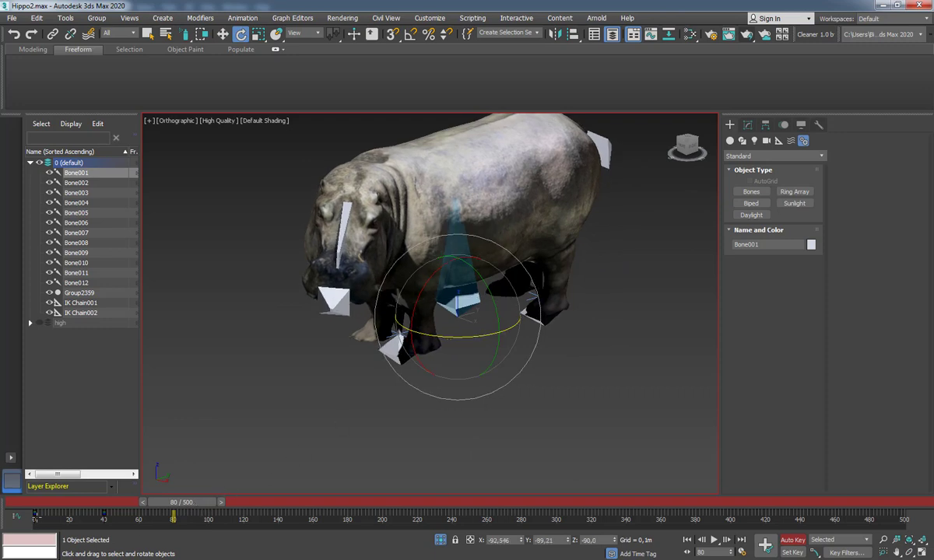
pyautogui.keyDown('shift'); pyautogui.moveTo(35, 516); pyautogui.dragTo(84, 519); pyautogui.keyUp('shift')
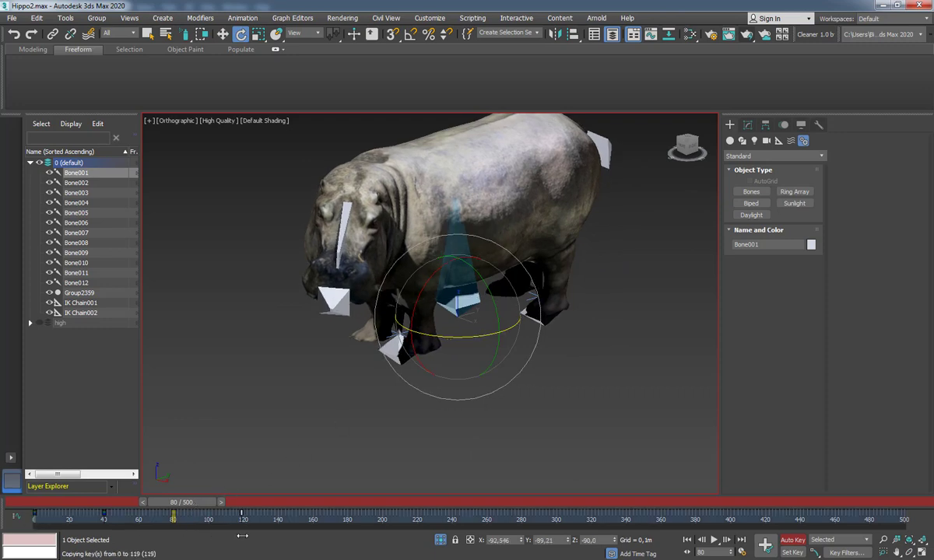
pyautogui.keyDown('shift'); pyautogui.moveTo(209, 539); pyautogui.dragTo(209, 537); pyautogui.keyUp('shift')
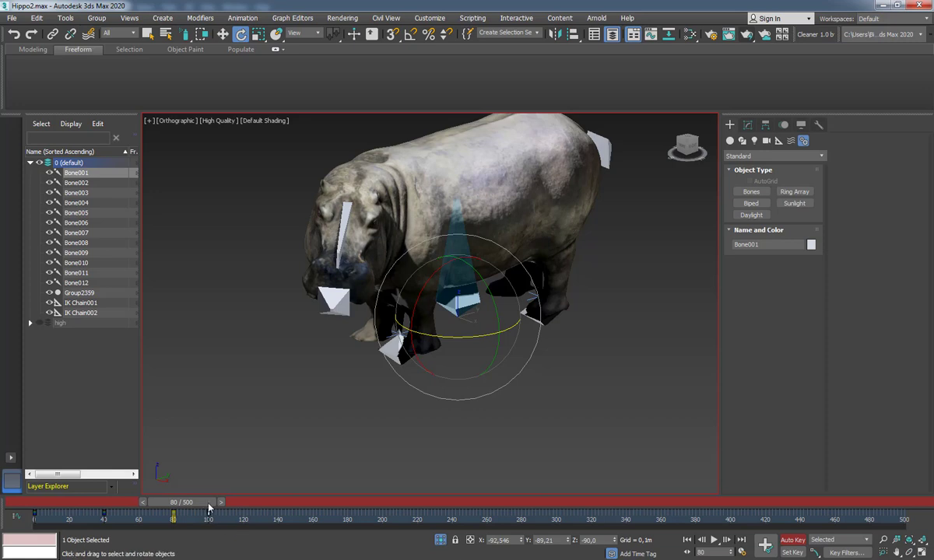
# - Key an upward move at frame 140 and copy the key range out to frame 500
pyautogui.moveTo(215, 502); pyautogui.dragTo(312, 501)
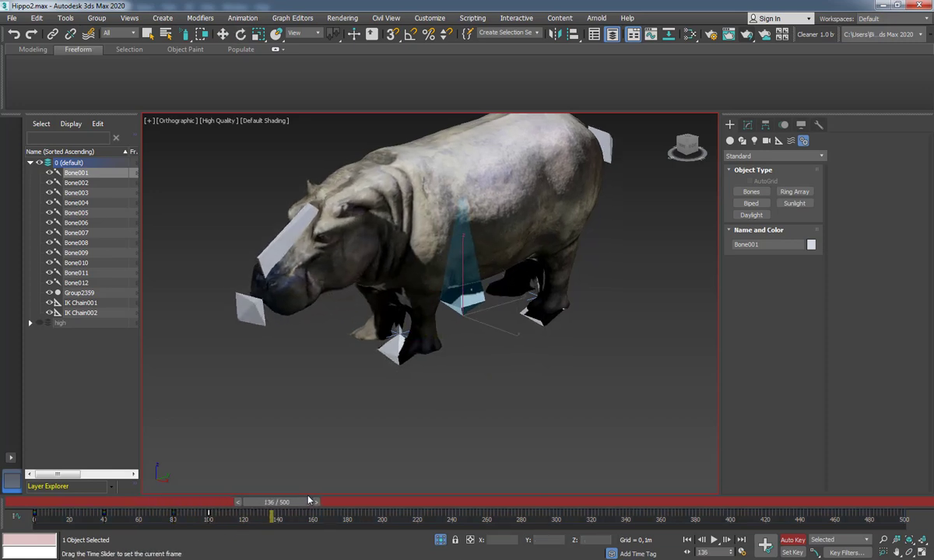
pyautogui.press('e')
pyautogui.moveTo(534, 343)
pyautogui.keyDown('alt'); pyautogui.mouseDown(button='middle')
pyautogui.moveTo(418, 371)
pyautogui.moveTo(407, 364)
pyautogui.mouseUp(button='middle'); pyautogui.keyUp('alt')
pyautogui.rightClick(417, 371)
pyautogui.click(444, 386)
pyautogui.moveTo(408, 364); pyautogui.dragTo(412, 359)
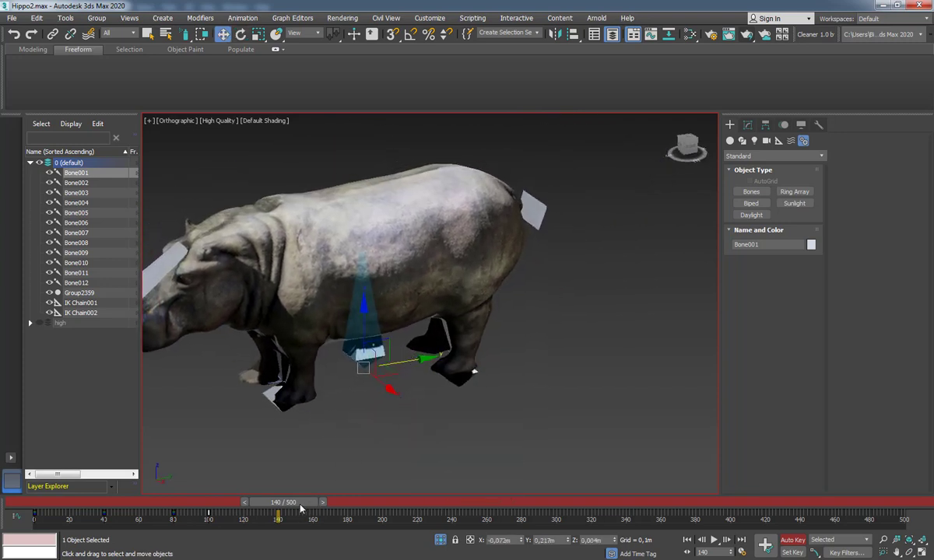
pyautogui.moveTo(298, 521); pyautogui.dragTo(163, 521)
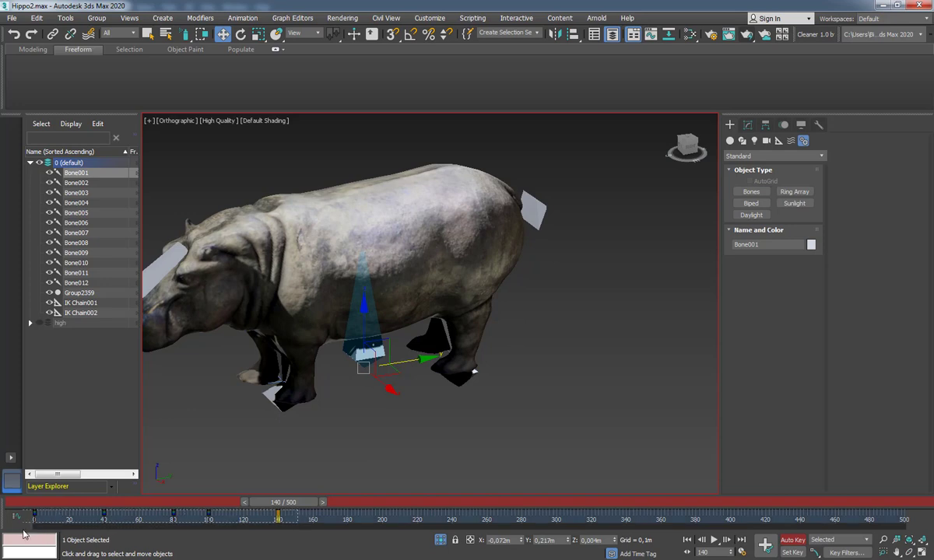
pyautogui.moveTo(34, 517)
pyautogui.keyDown('shift'); pyautogui.mouseDown()
pyautogui.moveTo(416, 543)
pyautogui.moveTo(382, 551)
pyautogui.moveTo(733, 528)
pyautogui.moveTo(662, 549)
pyautogui.mouseUp(); pyautogui.keyUp('shift')
pyautogui.click(807, 522)
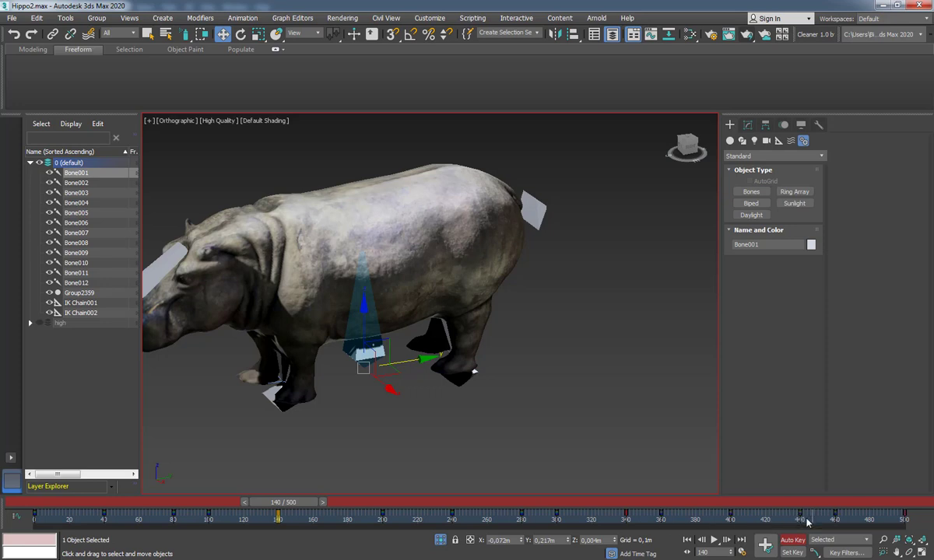
pyautogui.scroll(-4, 496, 371)
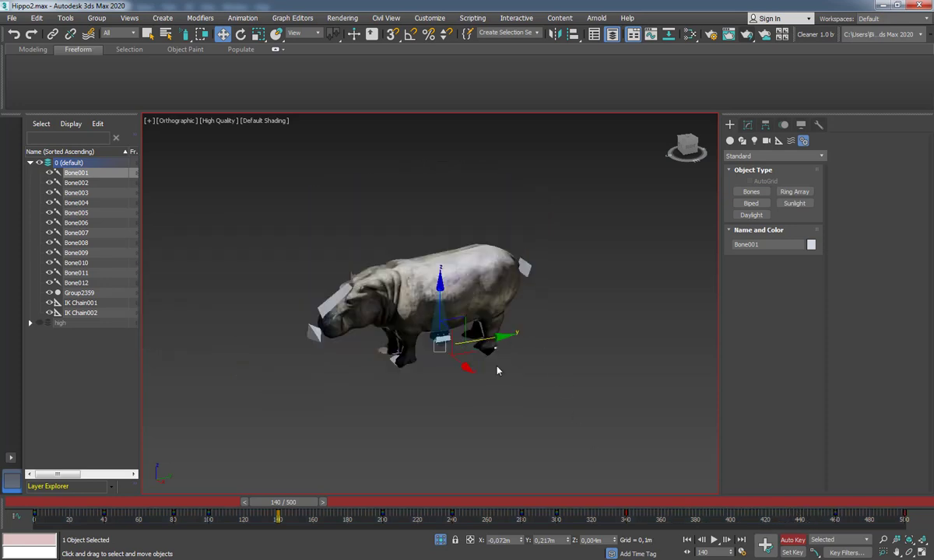
pyautogui.scroll(-1, 524, 365)
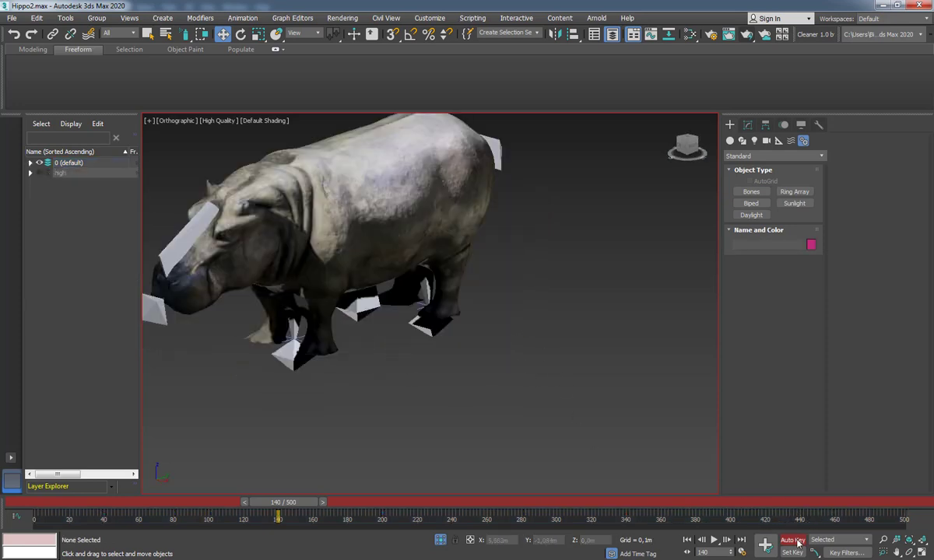
# - Play back the hippo's 500-frame animation and scrub back through it
pyautogui.scroll(-2, 588, 382)
pyautogui.scroll(-2, 579, 395)
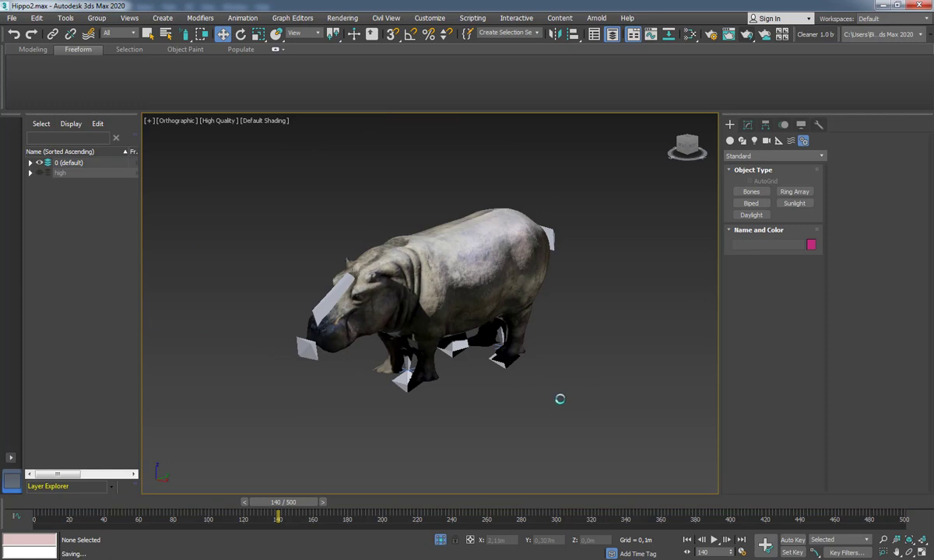
pyautogui.click(499, 278)
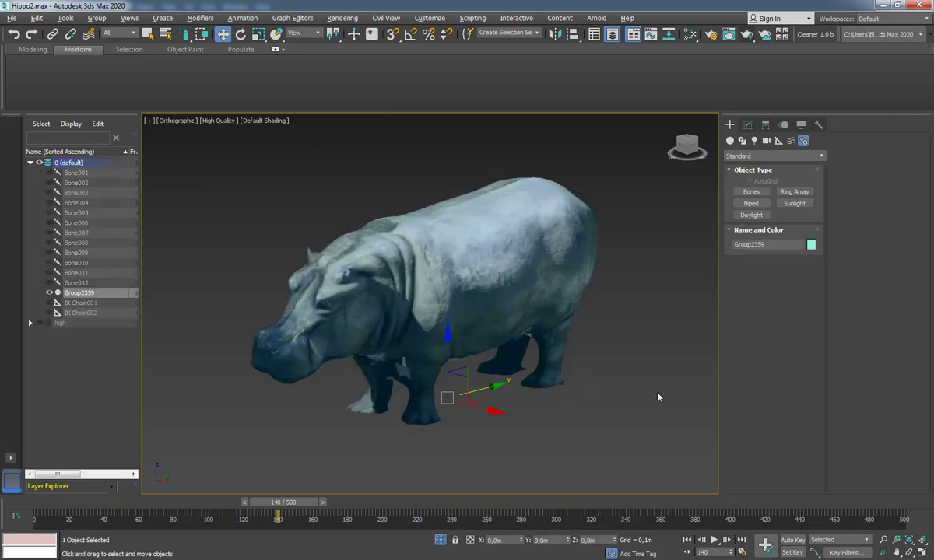
pyautogui.click(598, 365)
pyautogui.press('/')
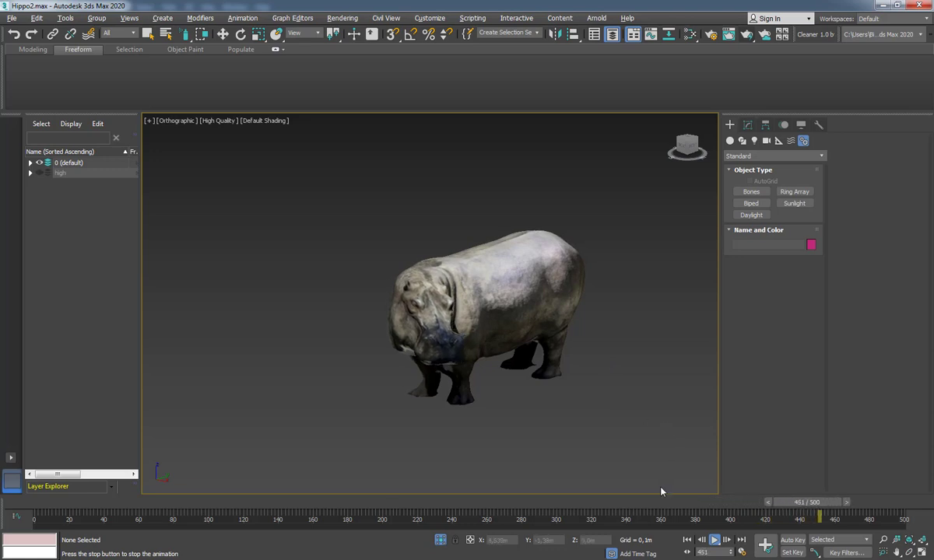
pyautogui.moveTo(841, 506)
pyautogui.mouseDown()
pyautogui.moveTo(529, 512)
pyautogui.moveTo(810, 507)
pyautogui.moveTo(798, 507)
pyautogui.mouseUp()
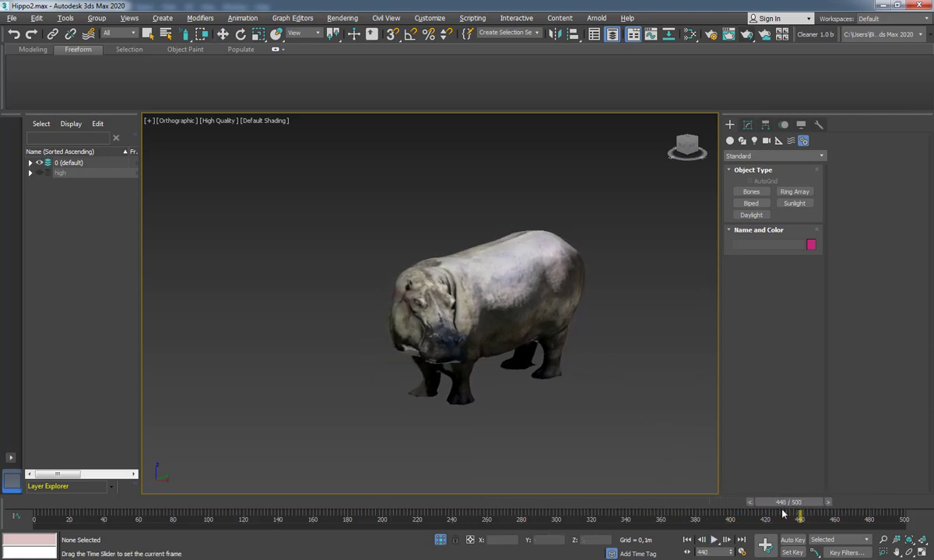
# - Unhide all objects without their layers, select the twelve rig bones and scrub to frame 460
pyautogui.rightClick(538, 433)
pyautogui.click(556, 382)
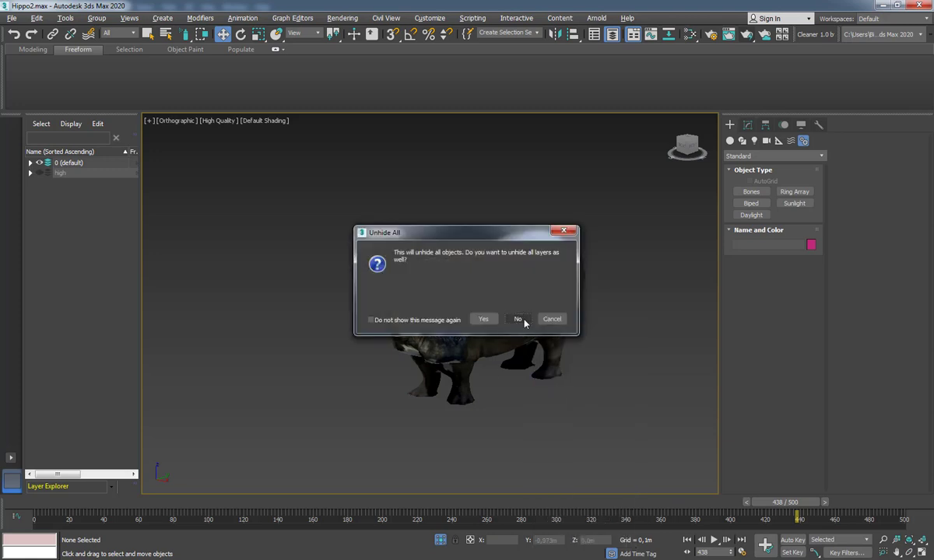
pyautogui.click(518, 319)
pyautogui.doubleClick(484, 343)
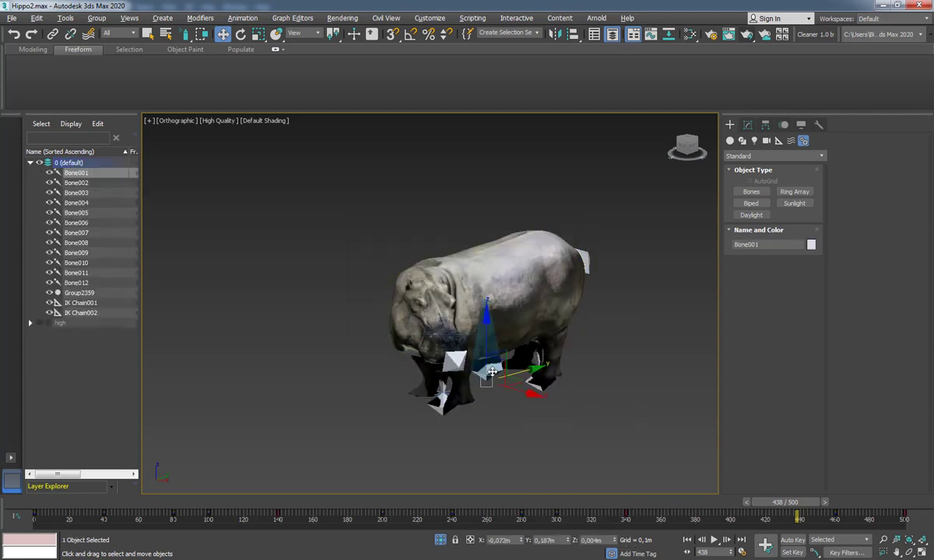
pyautogui.moveTo(812, 507)
pyautogui.mouseDown()
pyautogui.moveTo(840, 514)
pyautogui.moveTo(742, 539)
pyautogui.mouseUp()
pyautogui.press('w')
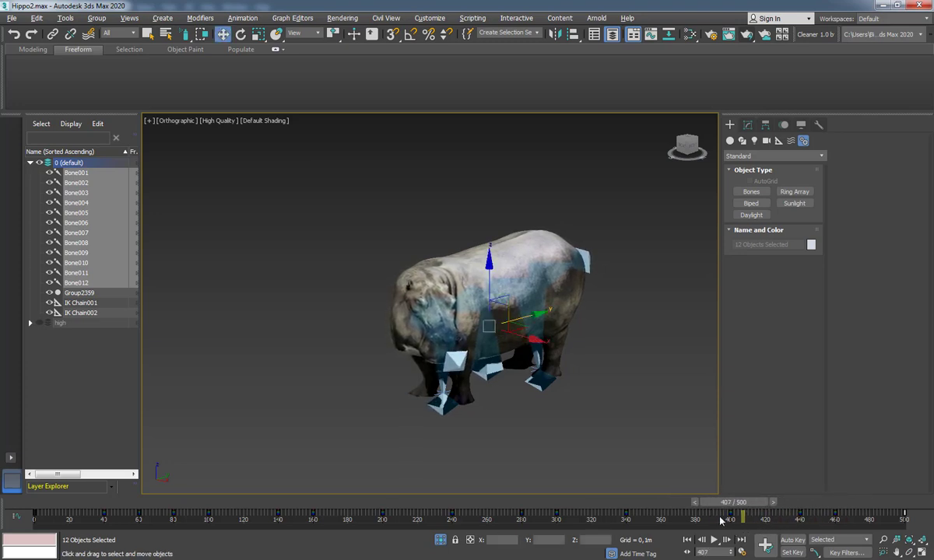
# - Open the selected bones' curves in the Curve Editor, resize it and minimize it
pyautogui.rightClick(624, 263)
pyautogui.click(584, 347)
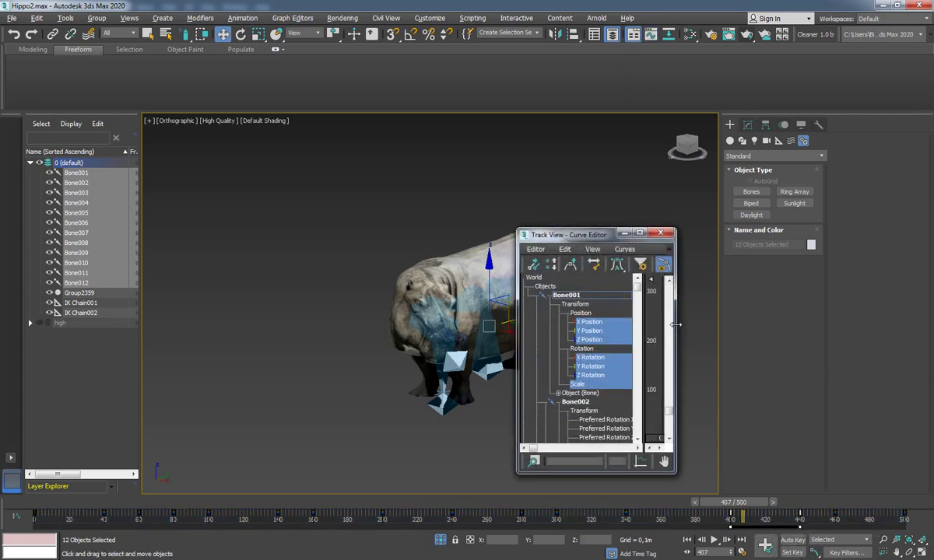
pyautogui.moveTo(675, 324); pyautogui.dragTo(903, 324)
pyautogui.moveTo(792, 234)
pyautogui.mouseDown()
pyautogui.moveTo(311, 233)
pyautogui.moveTo(294, 171)
pyautogui.mouseUp()
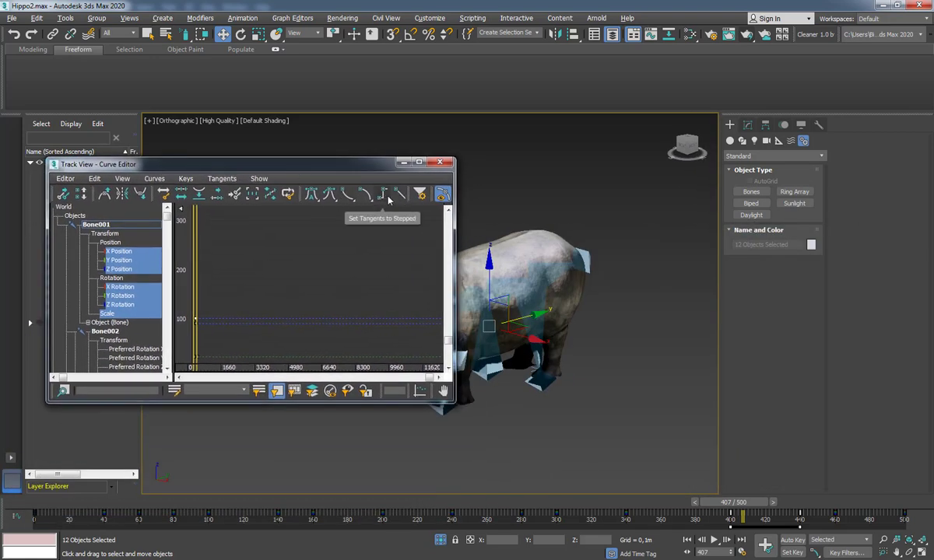
pyautogui.moveTo(454, 240); pyautogui.dragTo(571, 241)
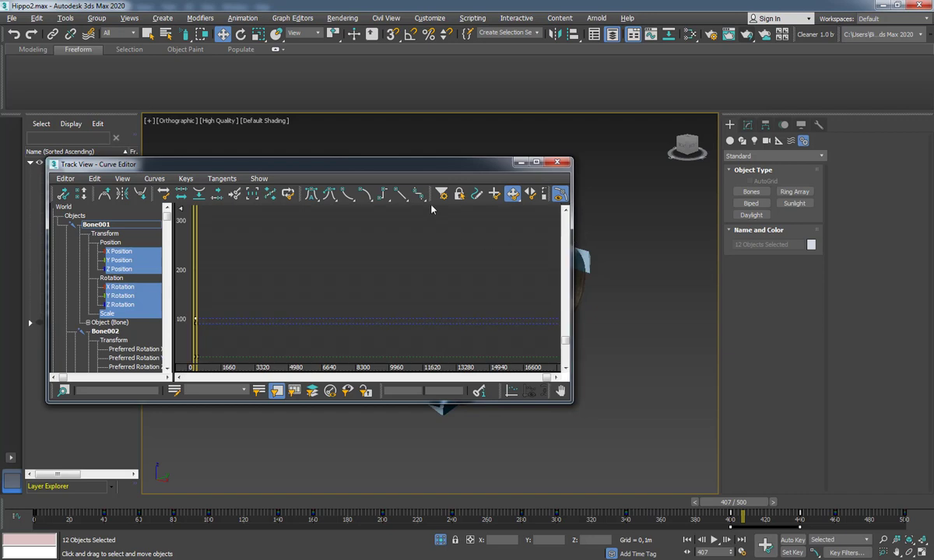
pyautogui.click(518, 161)
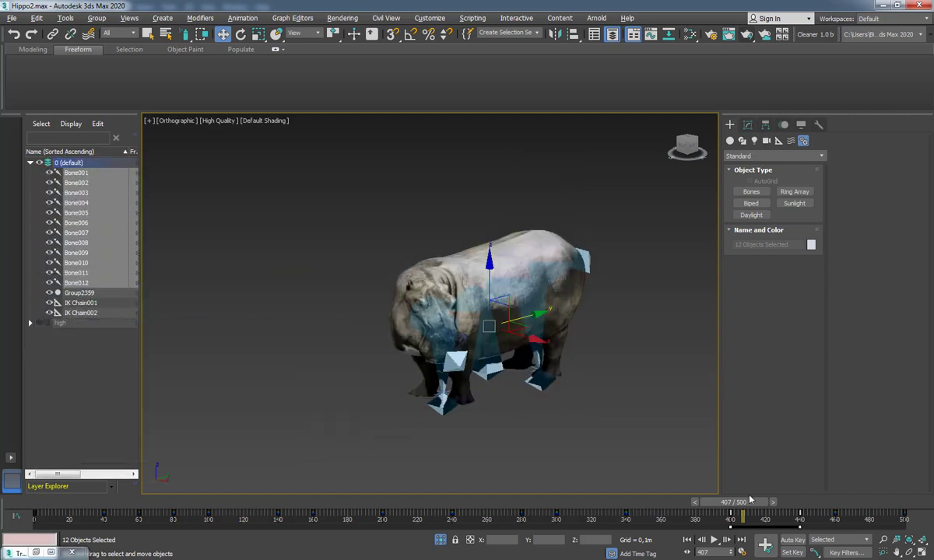
# - Play and scrub the bone animation, return to frame 0 and deselect the bones
pyautogui.moveTo(741, 515)
pyautogui.mouseDown()
pyautogui.moveTo(709, 515)
pyautogui.moveTo(859, 510)
pyautogui.moveTo(436, 510)
pyautogui.mouseUp()
pyautogui.press('/')
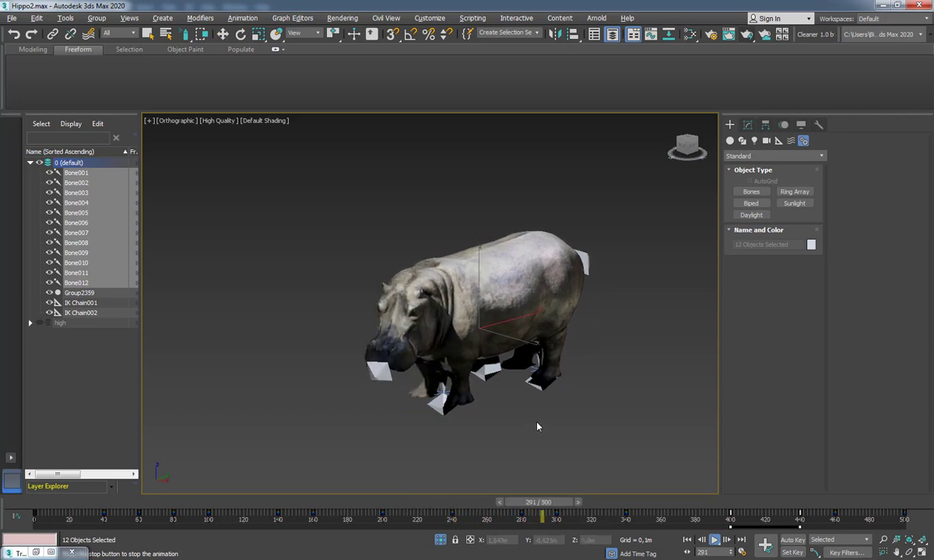
pyautogui.press('w')
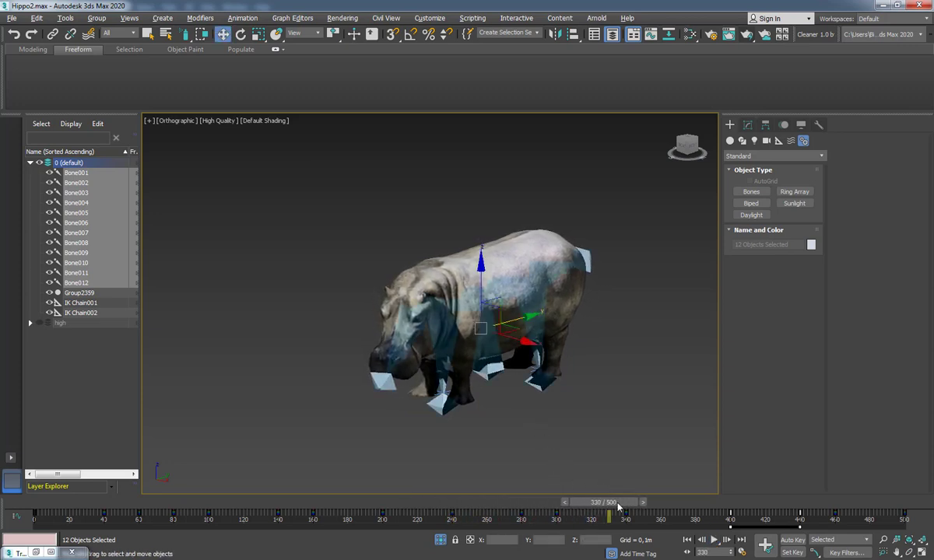
pyautogui.moveTo(619, 506); pyautogui.dragTo(574, 521)
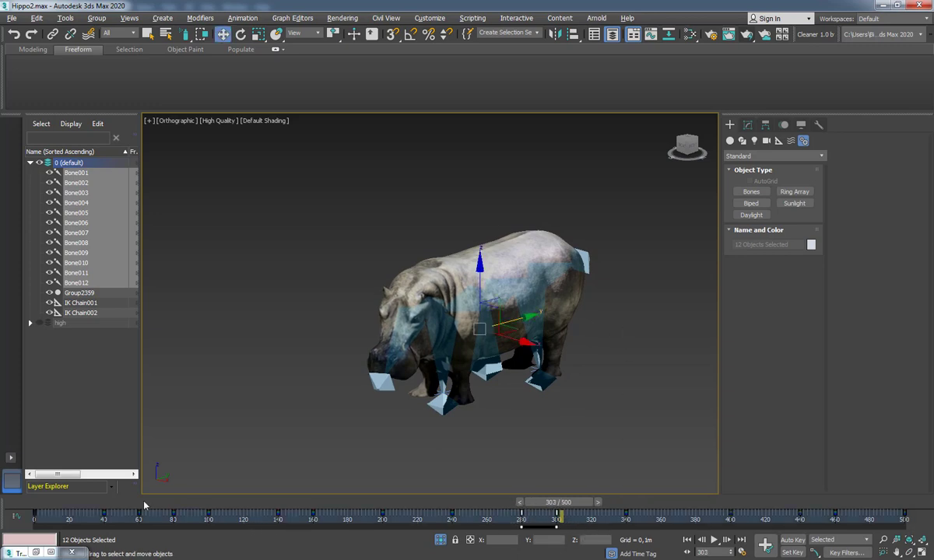
pyautogui.click(35, 553)
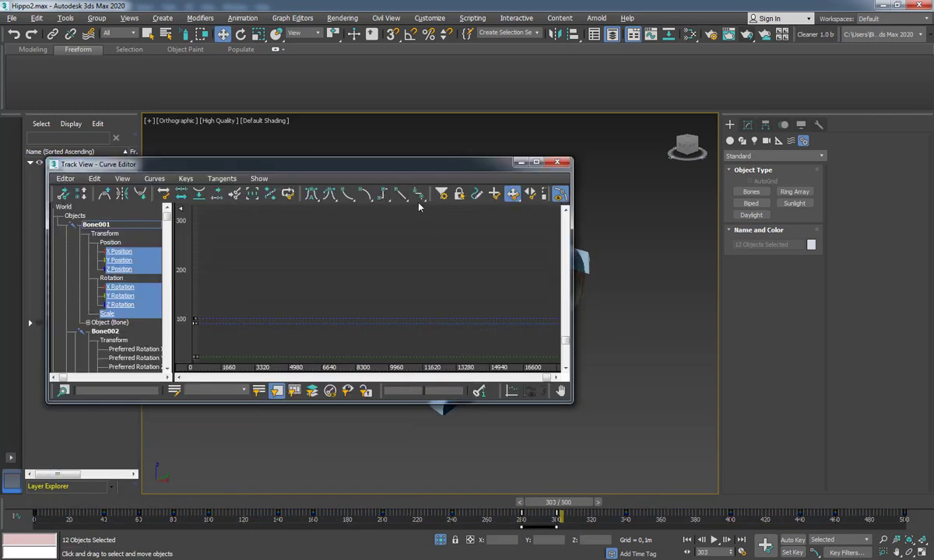
pyautogui.click(521, 162)
pyautogui.moveTo(558, 516)
pyautogui.mouseDown()
pyautogui.moveTo(455, 512)
pyautogui.moveTo(514, 515)
pyautogui.mouseUp()
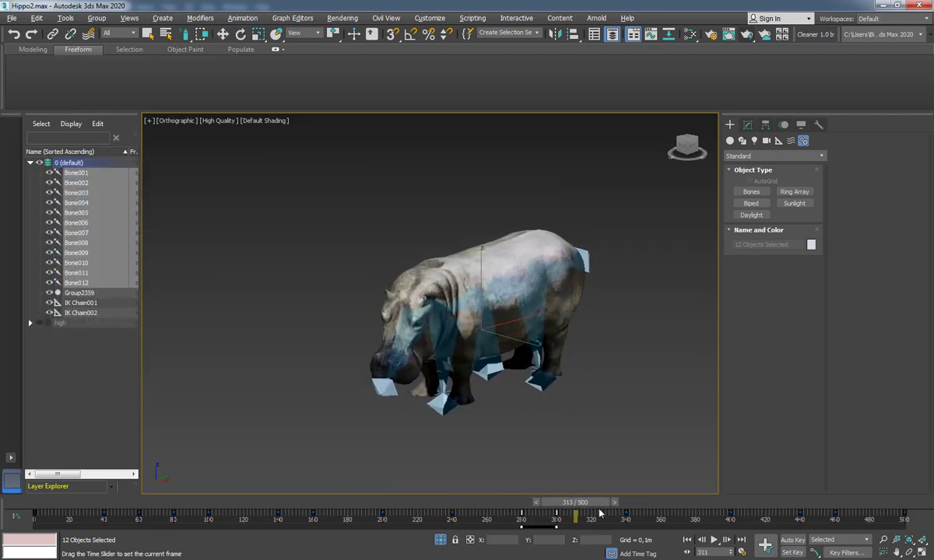
pyautogui.press('Home')
pyautogui.press('w')
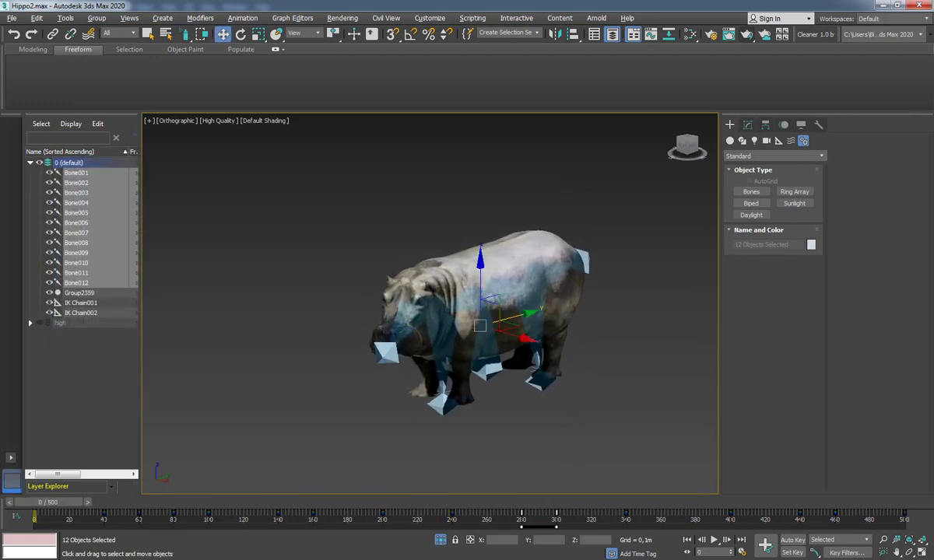
pyautogui.click(642, 435)
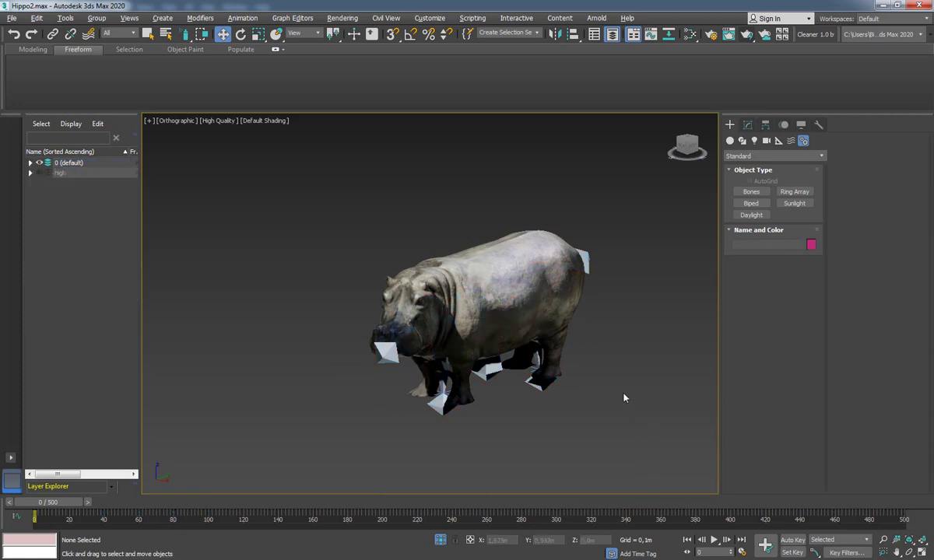
# - Export selected Group2359 over hippo.FBX with Animation enabled in the FBX export settings
pyautogui.click(540, 295)
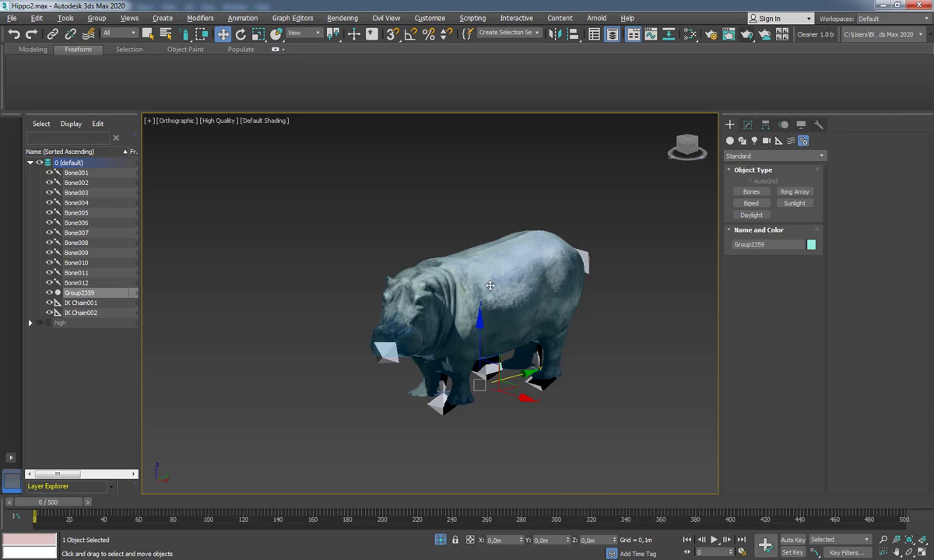
pyautogui.click(10, 21)
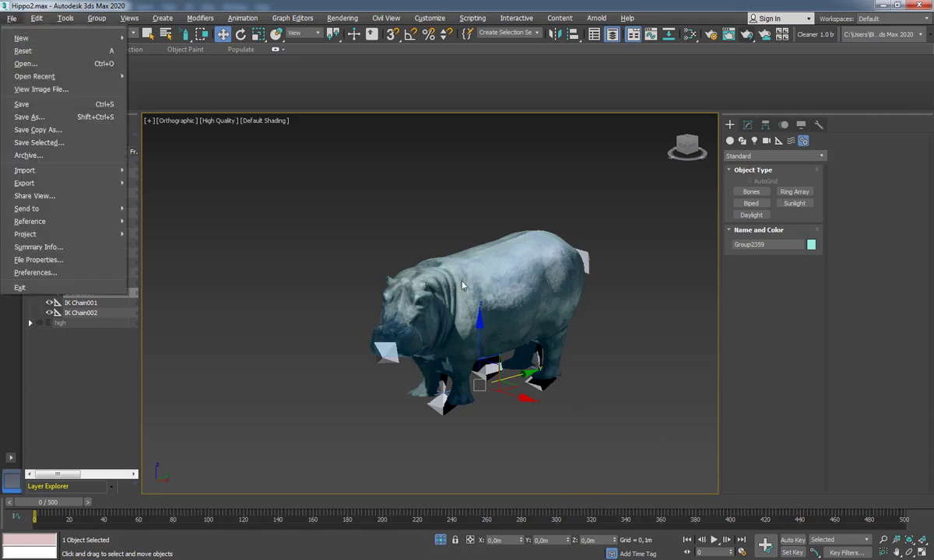
pyautogui.moveTo(21, 37)
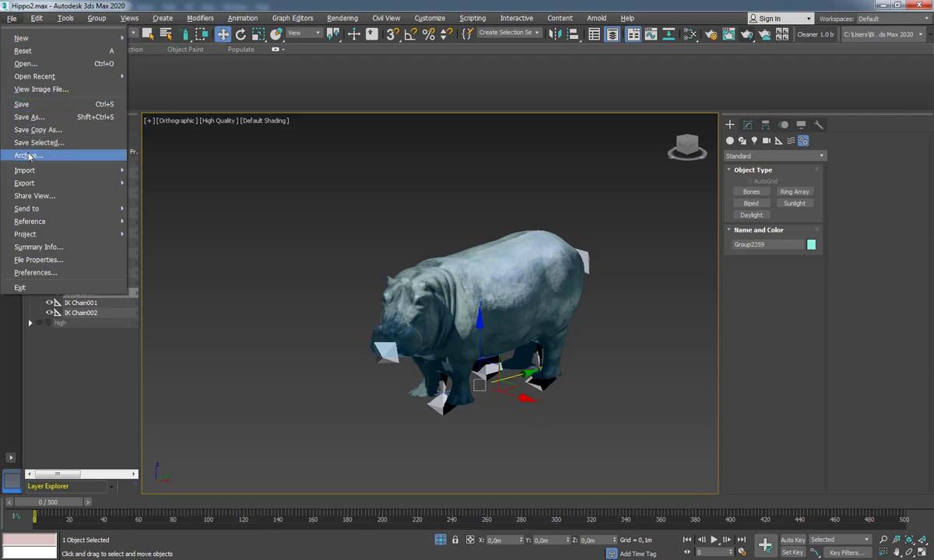
pyautogui.moveTo(32, 189)
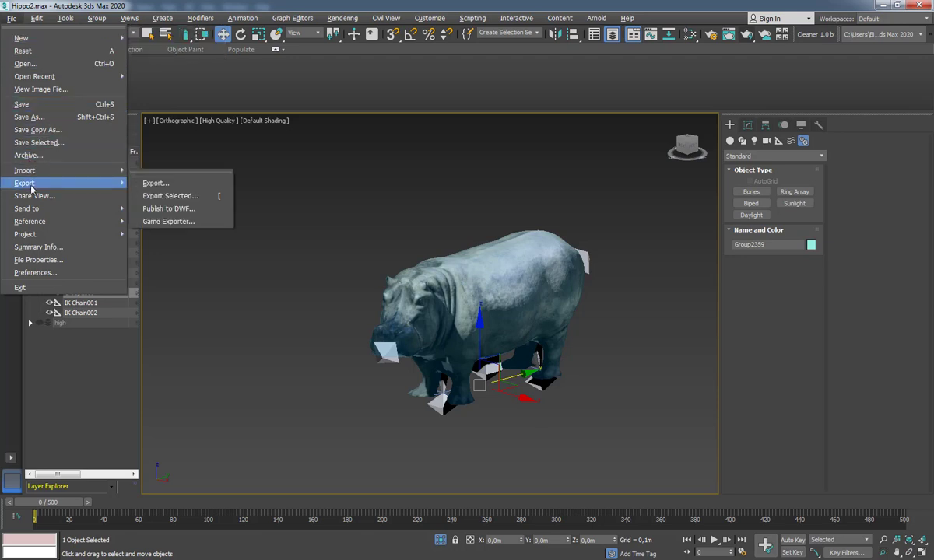
pyautogui.click(161, 196)
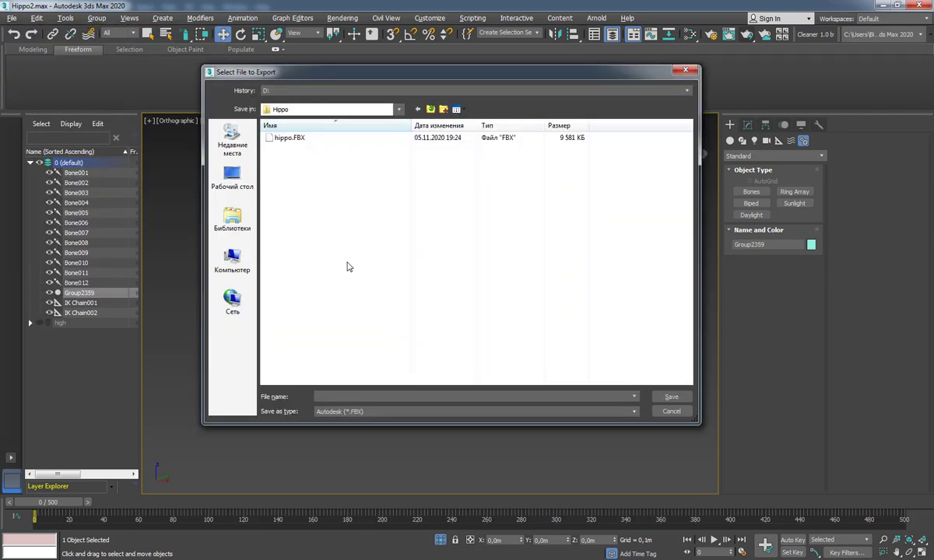
pyautogui.doubleClick(294, 140)
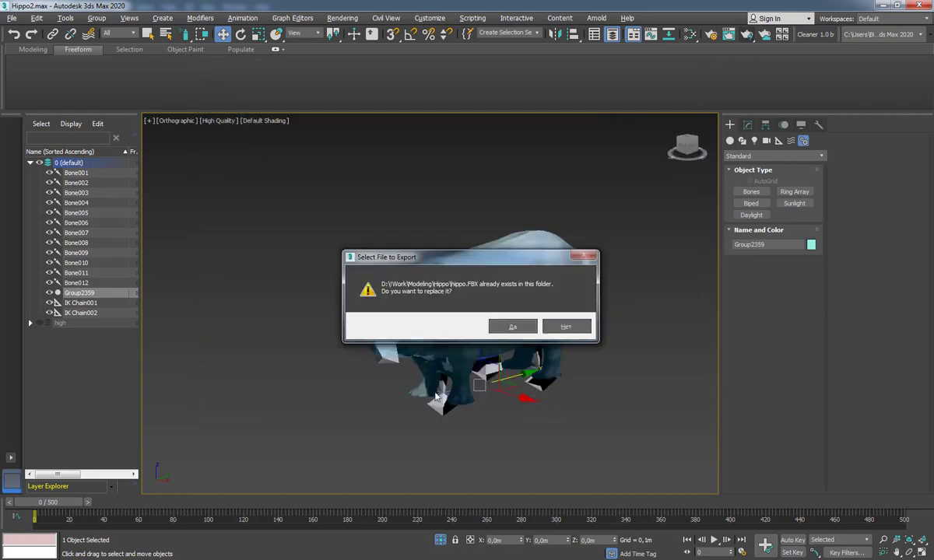
pyautogui.click(517, 327)
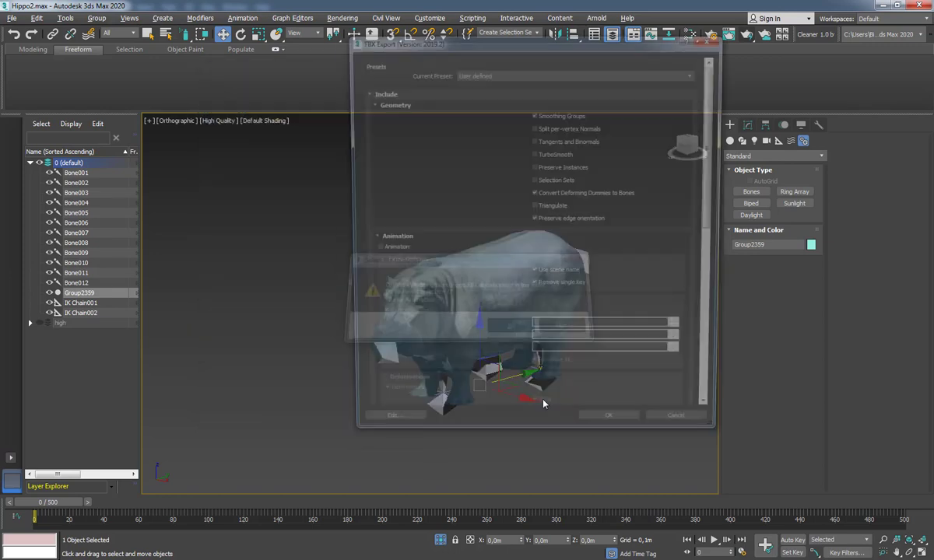
pyautogui.click(371, 251)
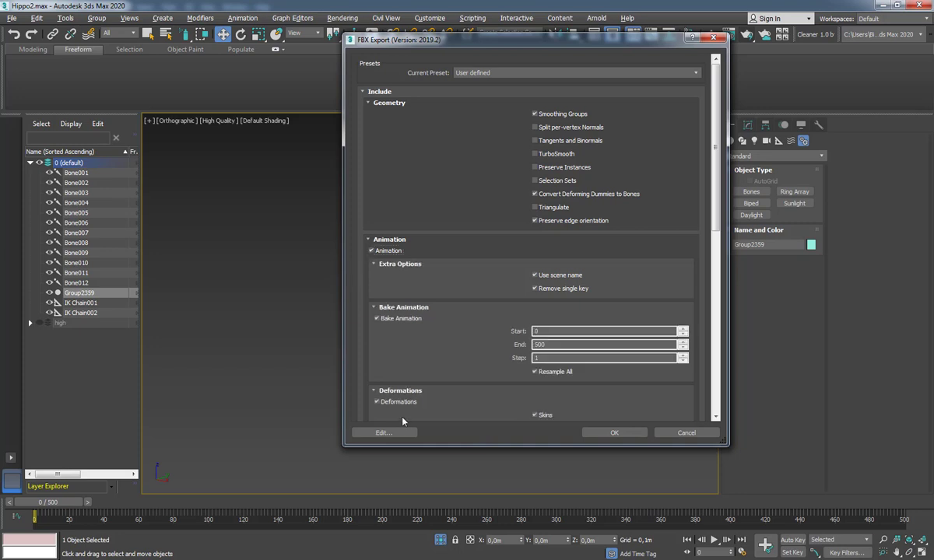
pyautogui.click(614, 433)
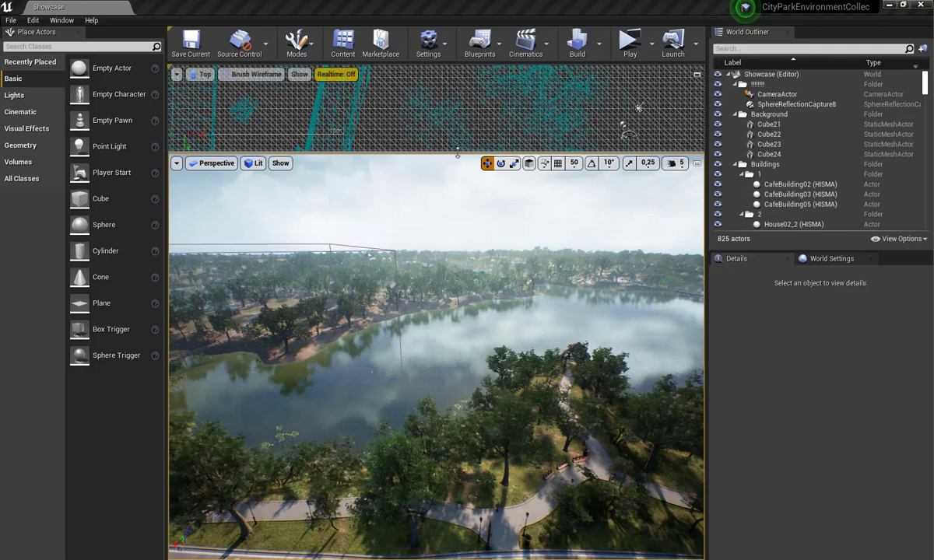
# - Enlarge the CityPark perspective viewport and open a floating Content Browser
pyautogui.moveTo(458, 116); pyautogui.dragTo(458, 100)
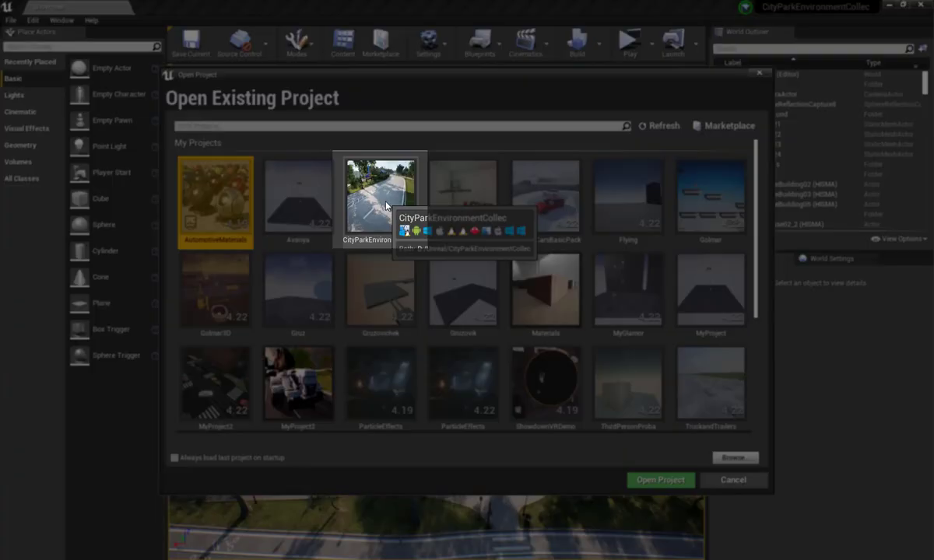
pyautogui.click(370, 195)
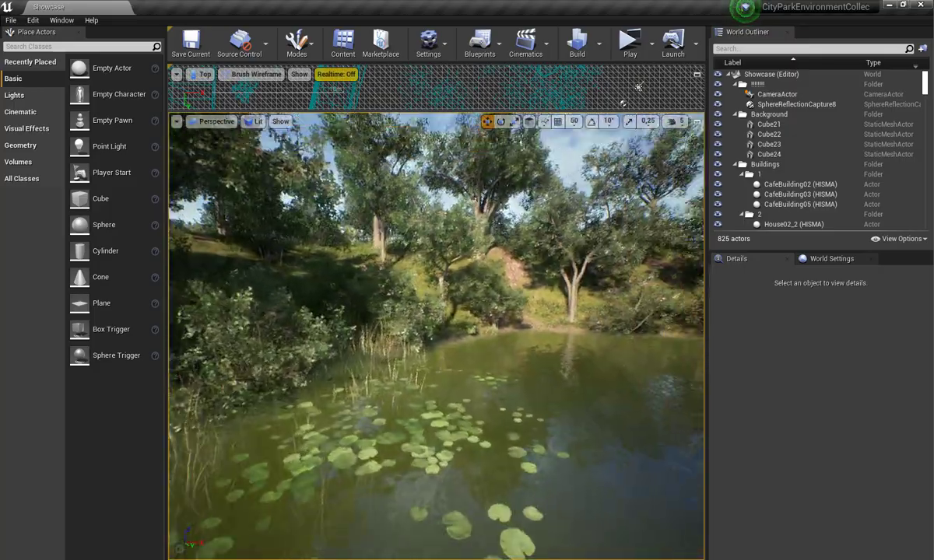
pyautogui.hotkey('ctrl', 'shift', 'f')
pyautogui.moveTo(495, 219)
pyautogui.mouseDown()
pyautogui.moveTo(496, 331)
pyautogui.moveTo(507, 336)
pyautogui.moveTo(458, 354)
pyautogui.mouseUp()
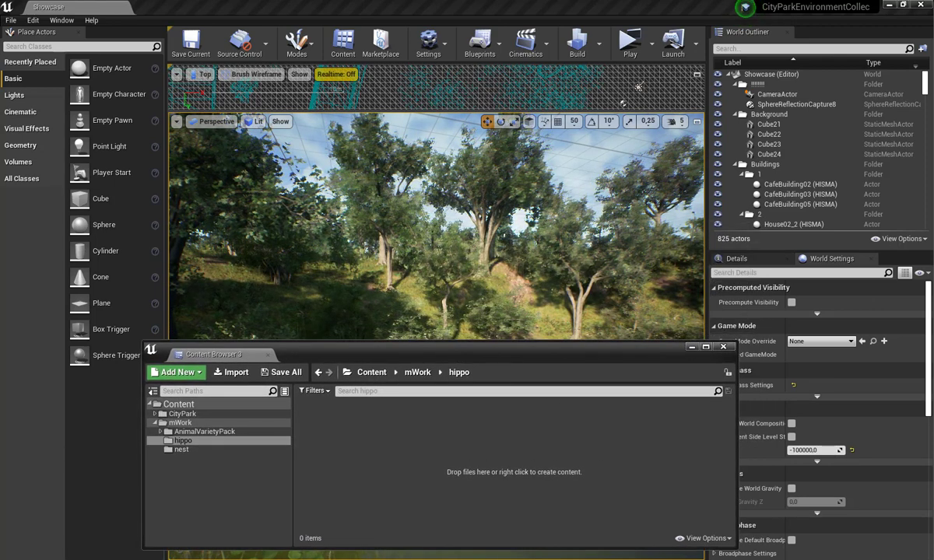
# - Import the exported hippo FBX into the hippo folder as a skeletal mesh
pyautogui.moveTo(634, 559)
pyautogui.moveTo(634, 559); pyautogui.dragTo(380, 432)
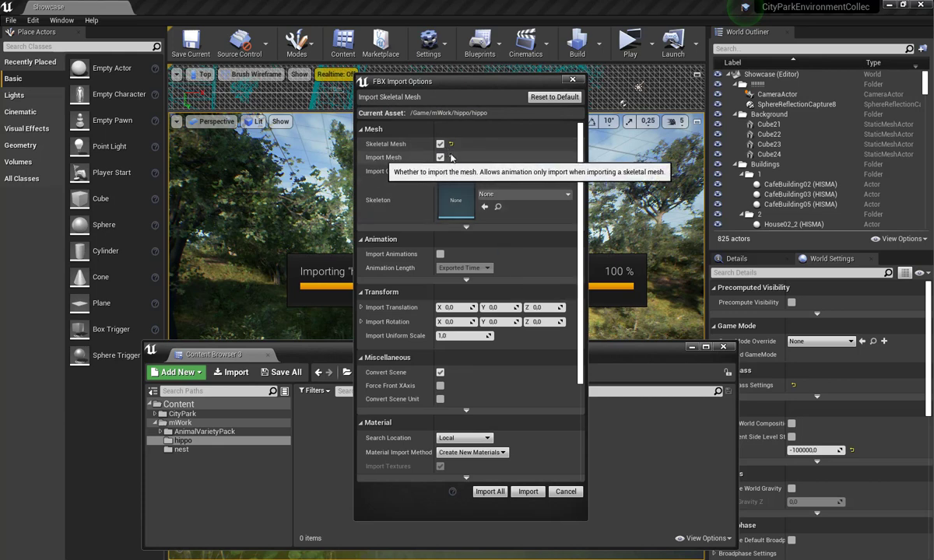
pyautogui.click(528, 492)
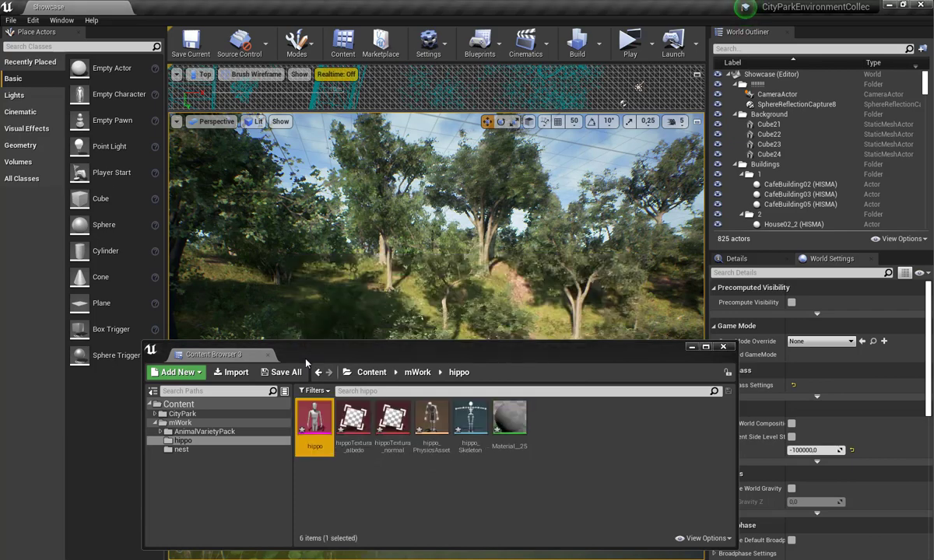
pyautogui.moveTo(404, 350); pyautogui.dragTo(405, 330)
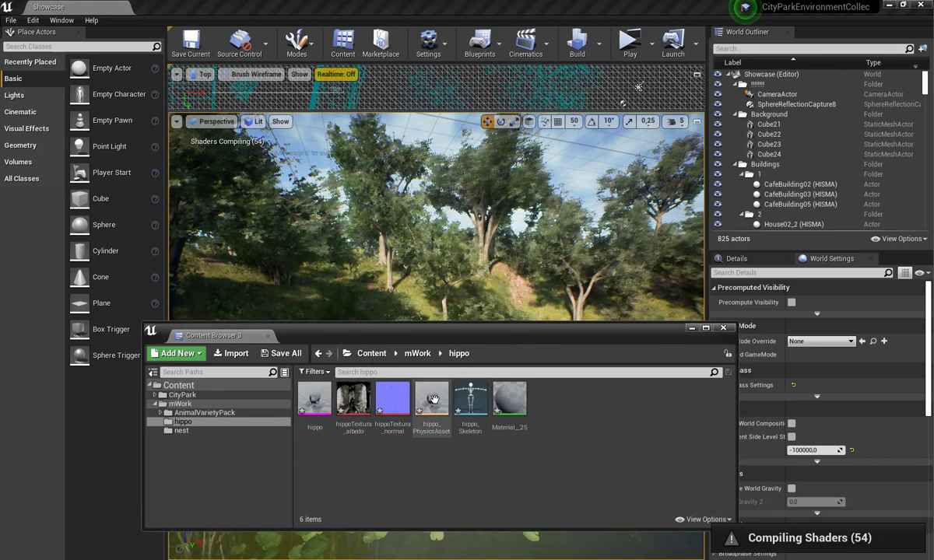
# - Inspect the textured hippo mesh up close, then open Material__25 for editing
pyautogui.doubleClick(315, 401)
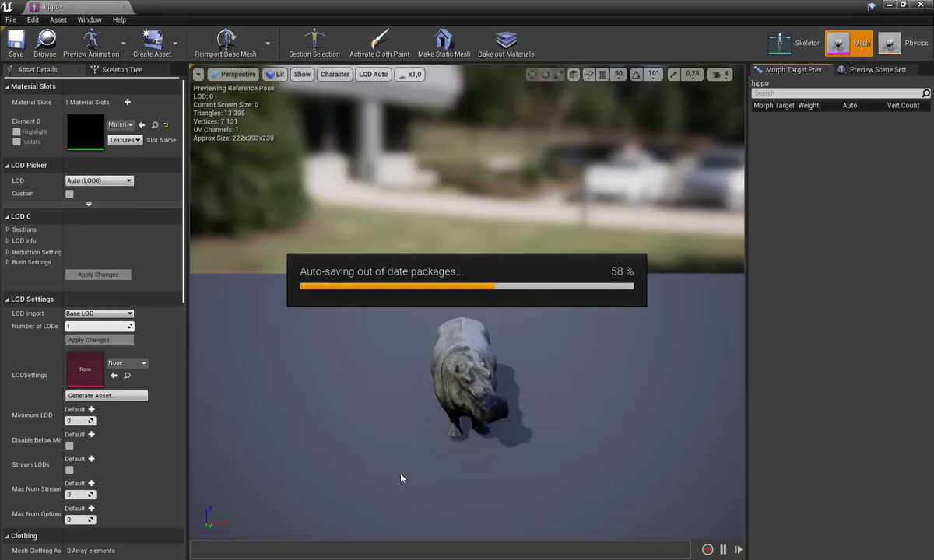
pyautogui.moveTo(457, 367)
pyautogui.mouseDown(button='right')
pyautogui.moveTo(389, 280)
pyautogui.moveTo(467, 288)
pyautogui.moveTo(392, 284)
pyautogui.mouseUp(button='right')
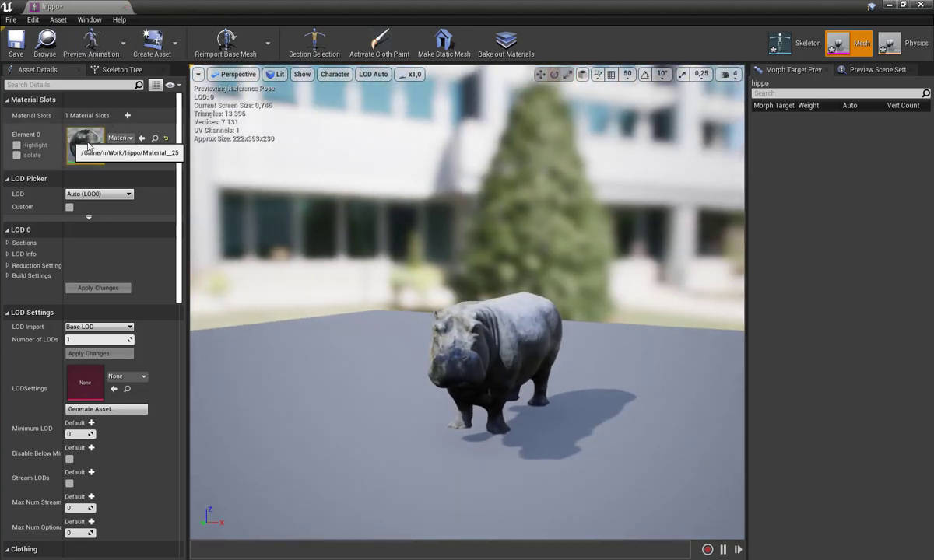
pyautogui.click(123, 6)
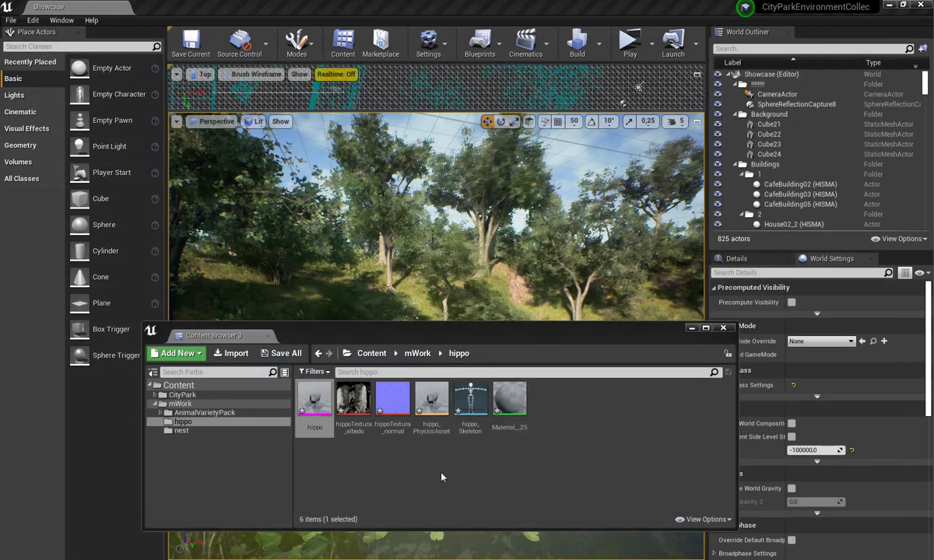
pyautogui.click(442, 477)
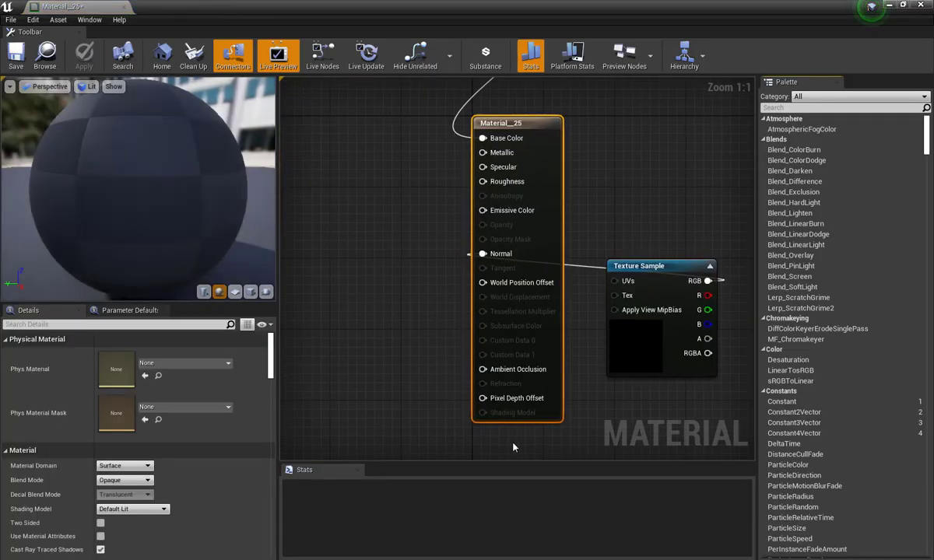
# - Move the Material__25 result node right, reposition both Texture Samples, and place a Multiply node
pyautogui.scroll(-3, 497, 393)
pyautogui.moveTo(565, 438); pyautogui.dragTo(451, 436, button='right')
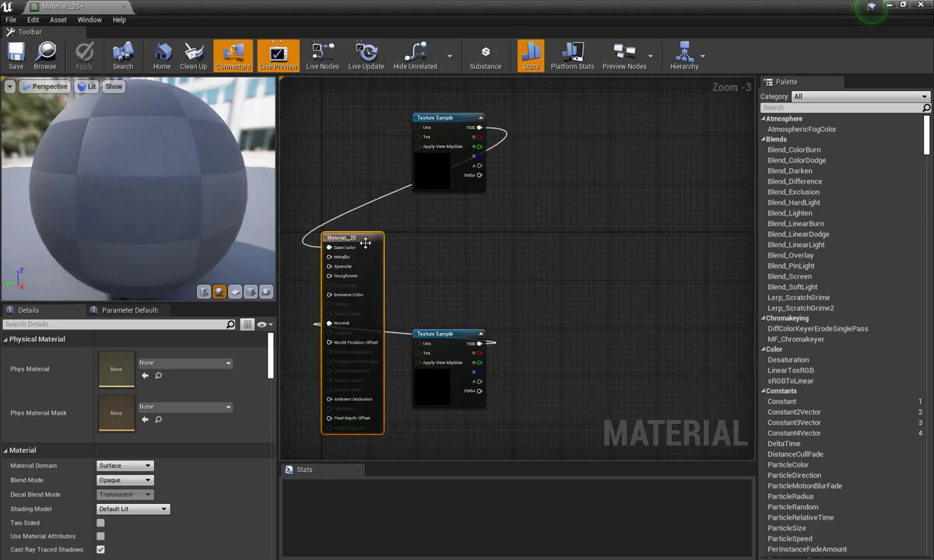
pyautogui.moveTo(365, 243); pyautogui.dragTo(653, 218)
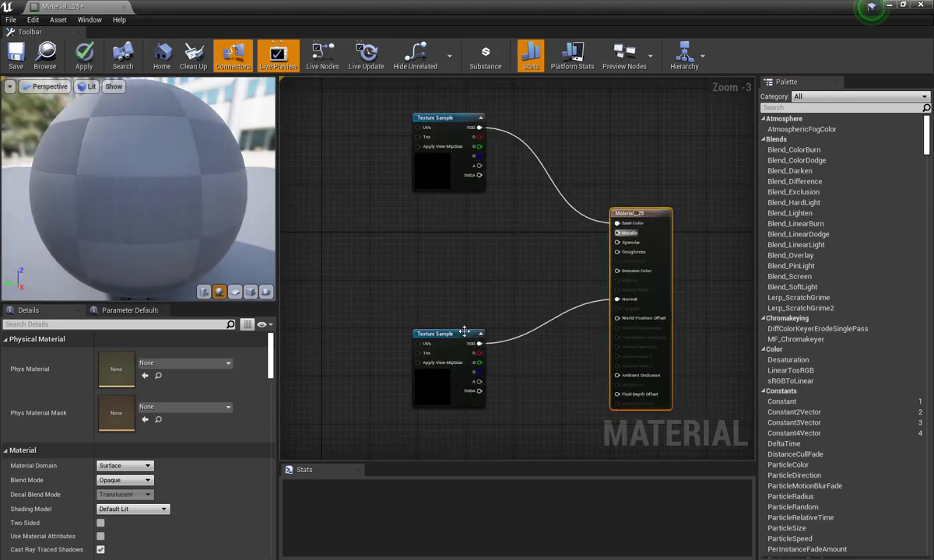
pyautogui.moveTo(464, 333); pyautogui.dragTo(450, 362)
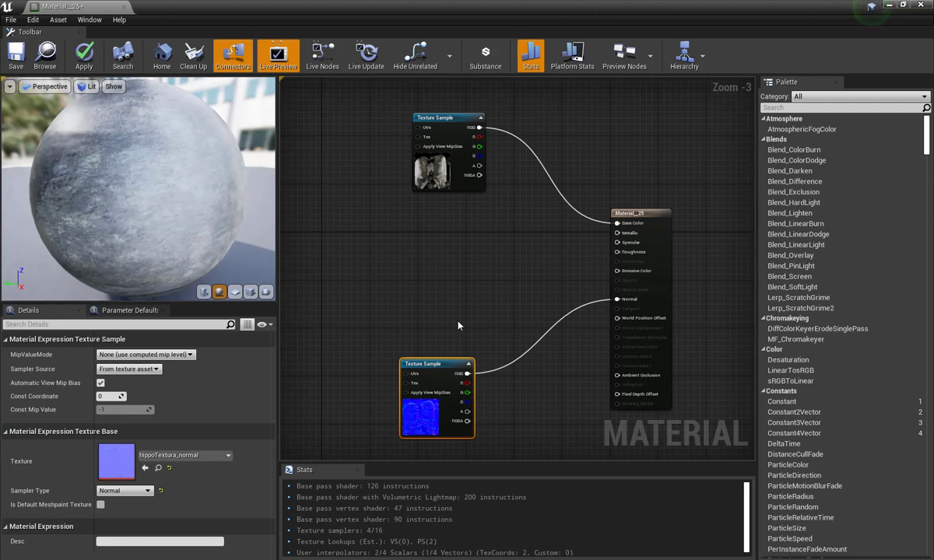
pyautogui.moveTo(461, 164); pyautogui.dragTo(438, 164)
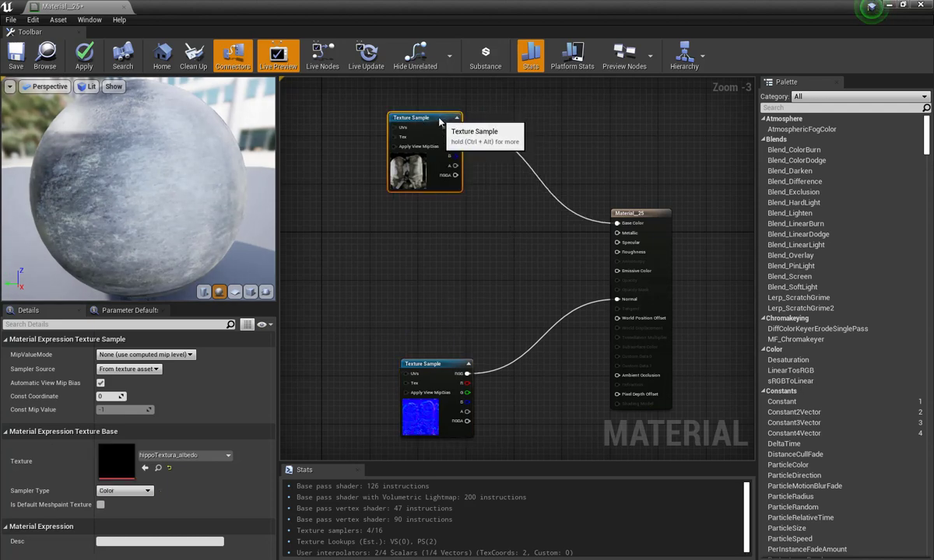
pyautogui.click(473, 251)
pyautogui.click(495, 272)
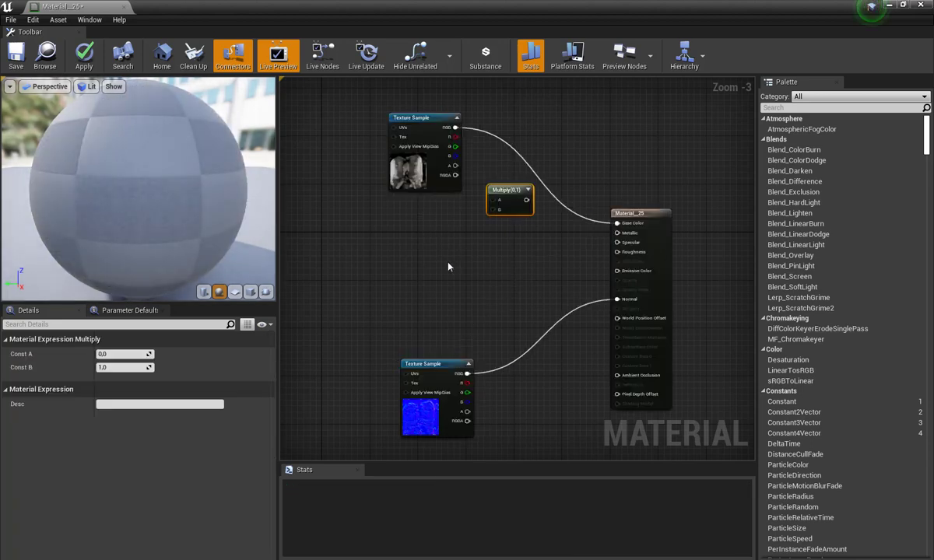
# - Add a constant of 1.0 and convert it into a scalar parameter named diff
pyautogui.click(424, 218)
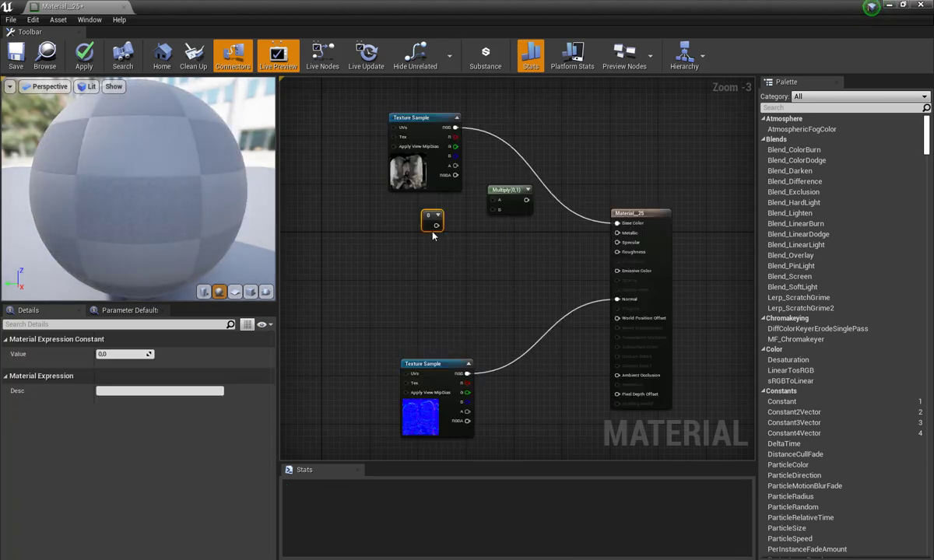
pyautogui.click(125, 355)
pyautogui.write('1')
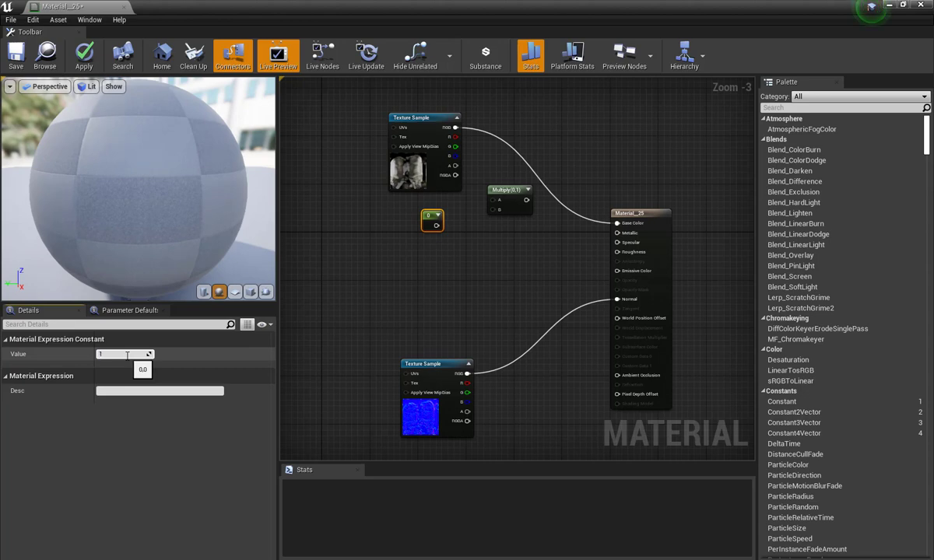
pyautogui.press('Return')
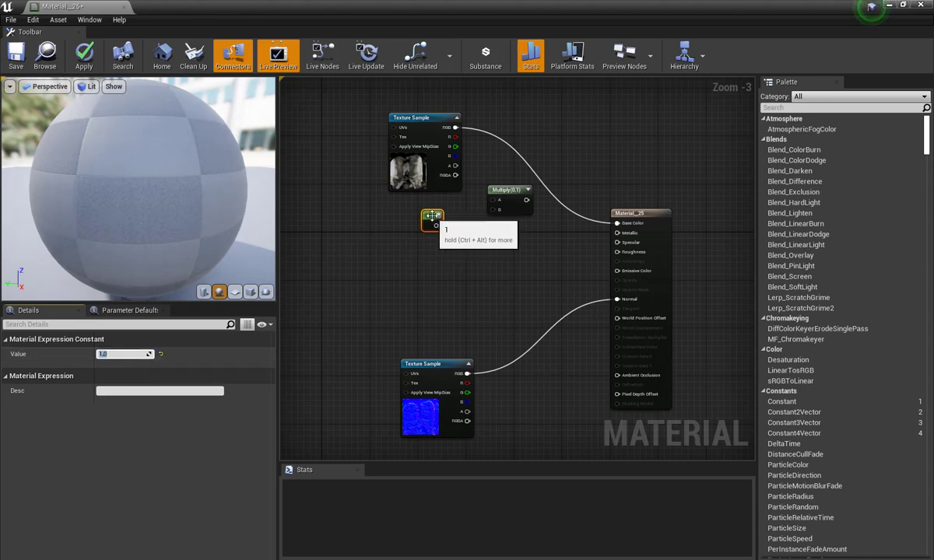
pyautogui.rightClick(433, 214)
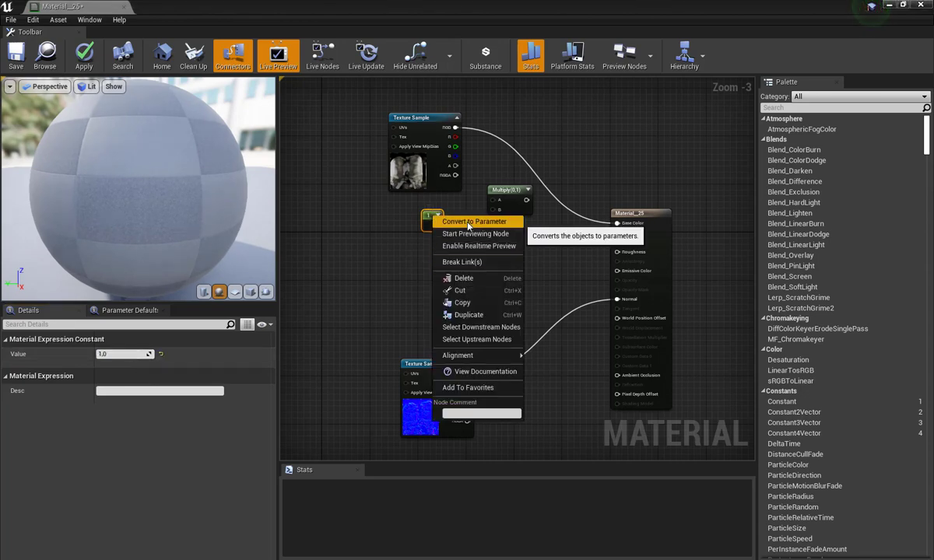
pyautogui.press('Escape')
pyautogui.click(474, 274)
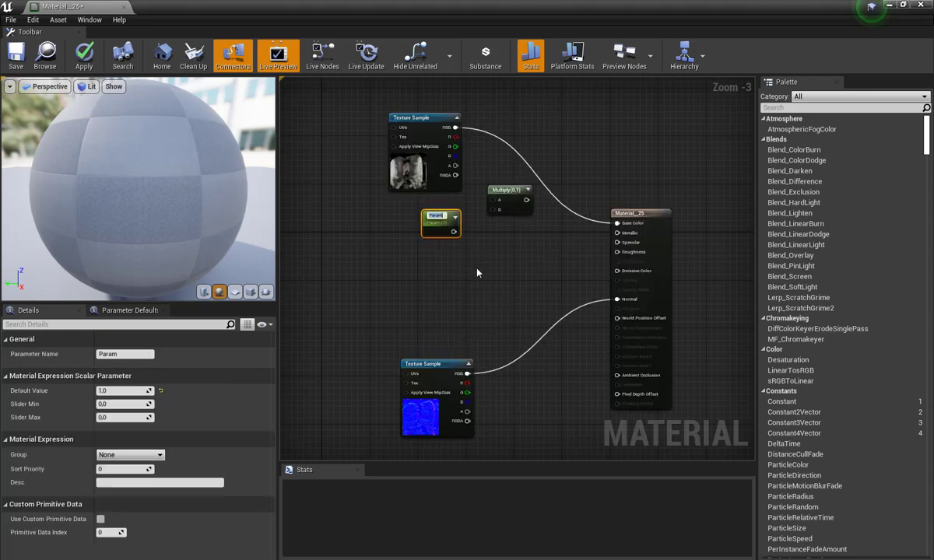
pyautogui.write('diff')
pyautogui.press('Return')
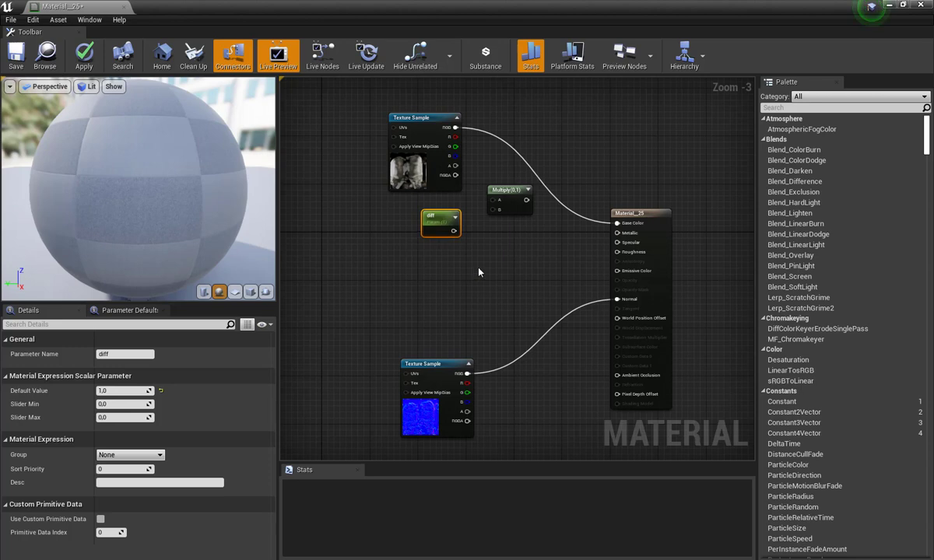
# - Feed texture RGB and diff into Multiply, Multiply into Base Color, and unplug the normal map
pyautogui.moveTo(454, 231); pyautogui.dragTo(495, 215)
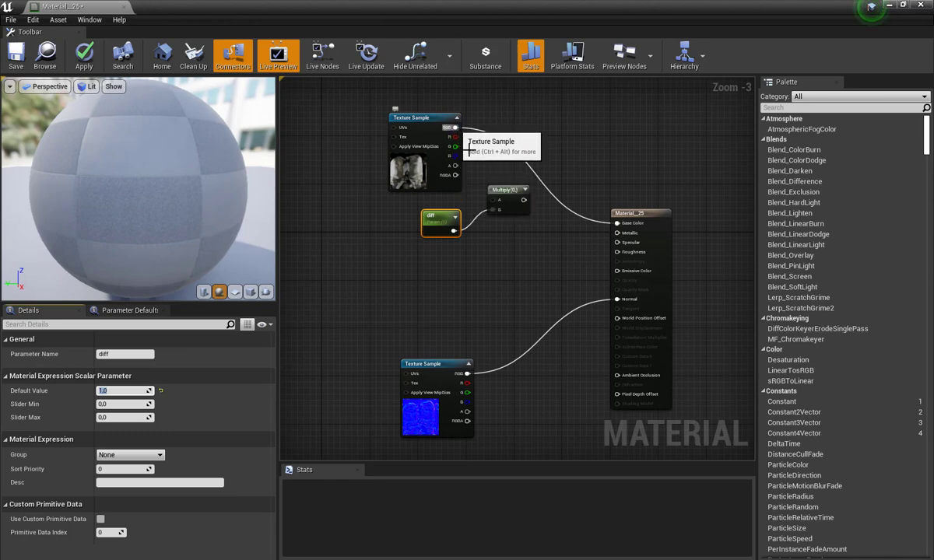
pyautogui.moveTo(456, 127)
pyautogui.mouseDown()
pyautogui.moveTo(495, 204)
pyautogui.moveTo(622, 227)
pyautogui.mouseUp()
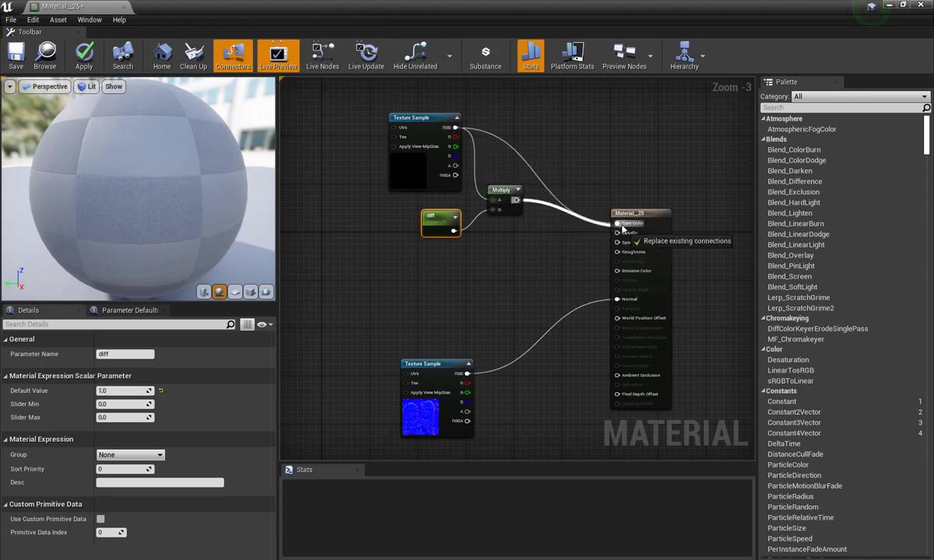
pyautogui.moveTo(563, 301); pyautogui.dragTo(557, 403)
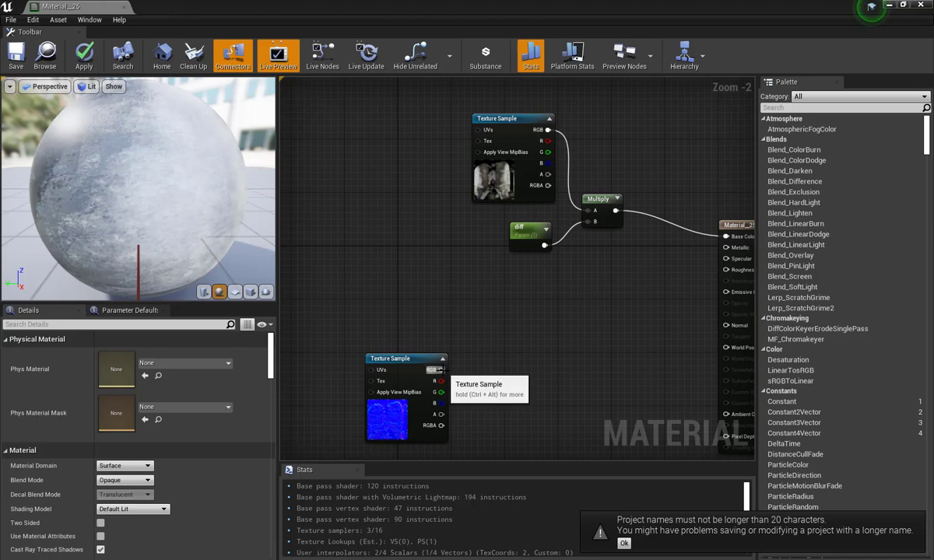
pyautogui.moveTo(442, 369)
pyautogui.mouseDown()
pyautogui.moveTo(725, 330)
pyautogui.moveTo(538, 367)
pyautogui.mouseUp()
# - Add a second Multiply feeding Normal, with the normal texture on its A input
pyautogui.click(552, 358)
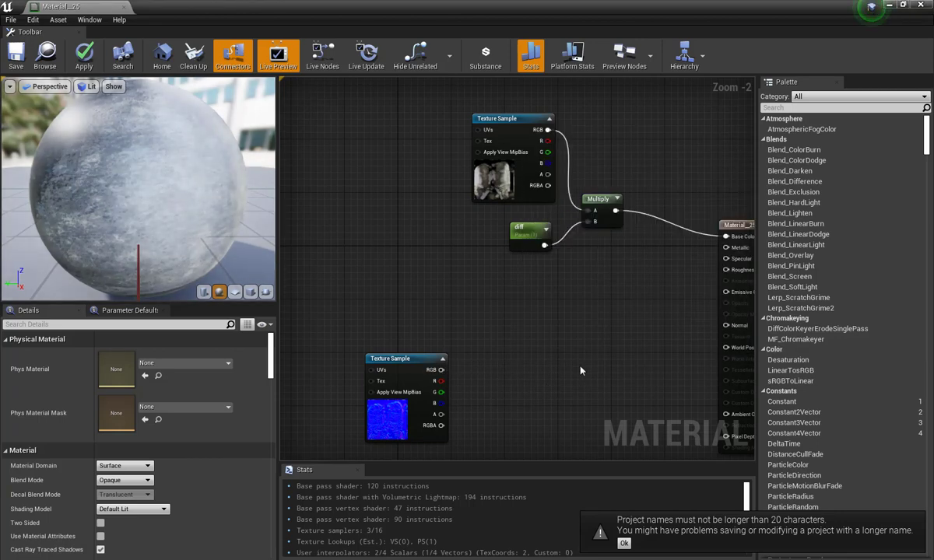
pyautogui.click(653, 317)
pyautogui.moveTo(686, 337)
pyautogui.mouseDown()
pyautogui.moveTo(646, 336)
pyautogui.moveTo(727, 331)
pyautogui.mouseUp()
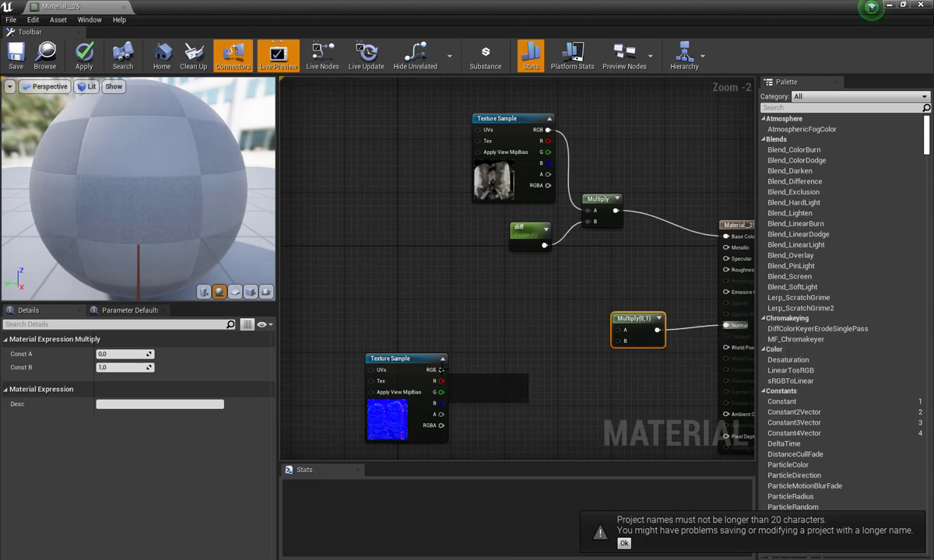
pyautogui.moveTo(440, 370); pyautogui.dragTo(623, 331)
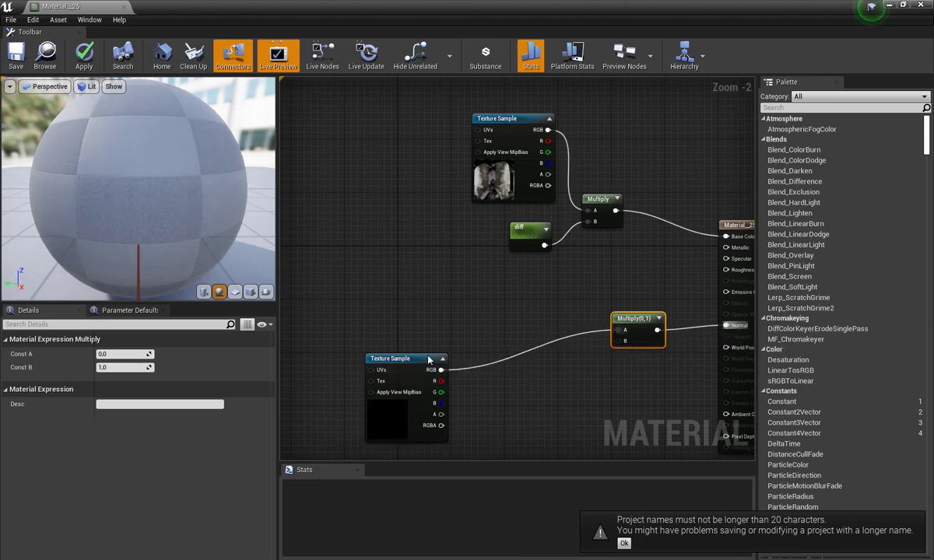
pyautogui.moveTo(404, 358); pyautogui.dragTo(371, 319)
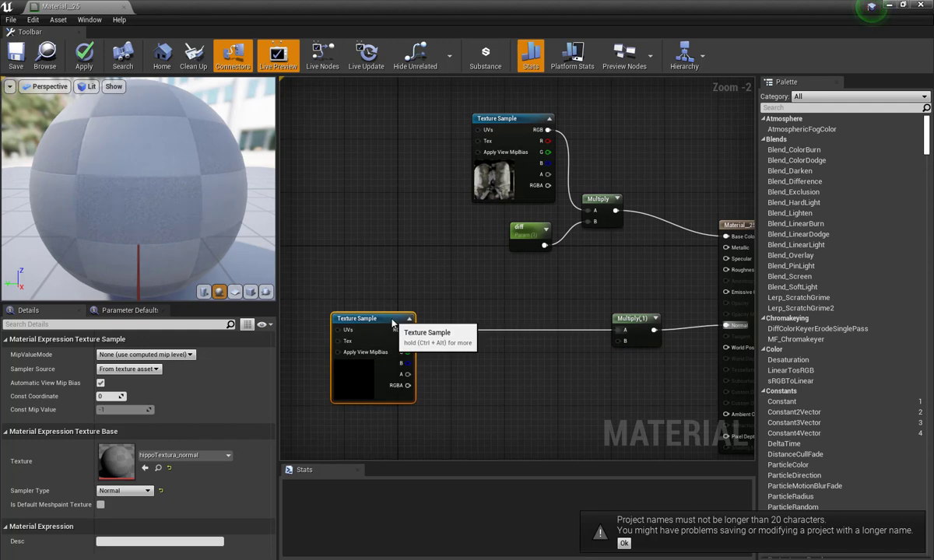
pyautogui.click(601, 410)
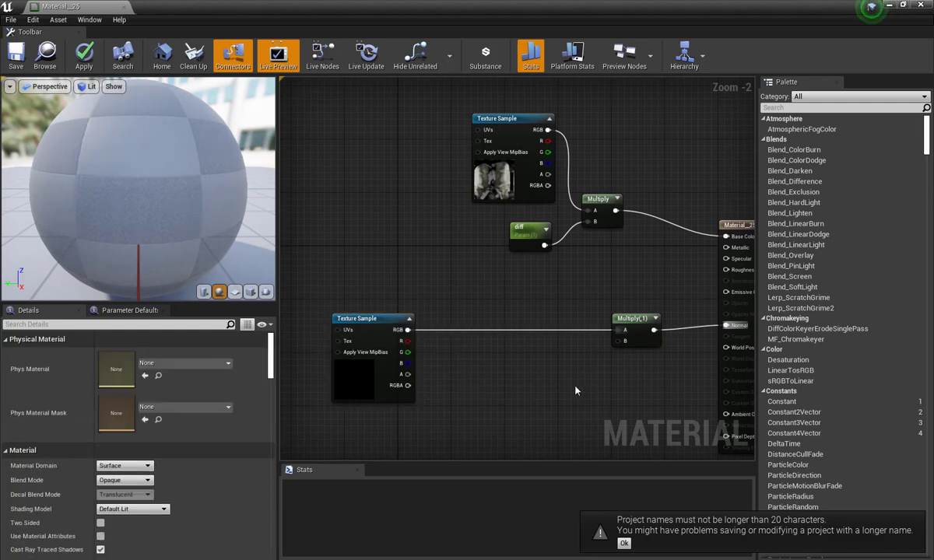
# - Add an AppendVector node into that Multiply's B input and duplicate it alongside
pyautogui.rightClick(577, 391)
pyautogui.write('append')
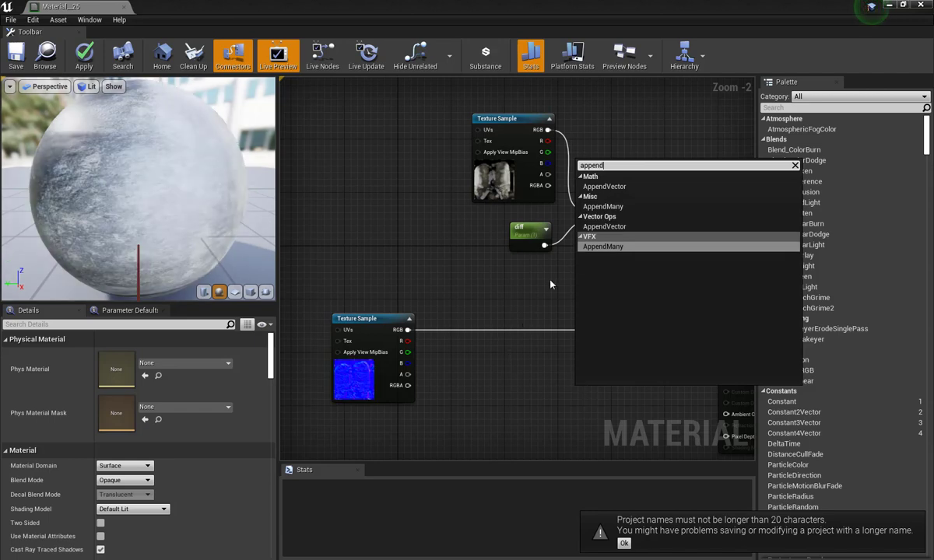
pyautogui.click(614, 227)
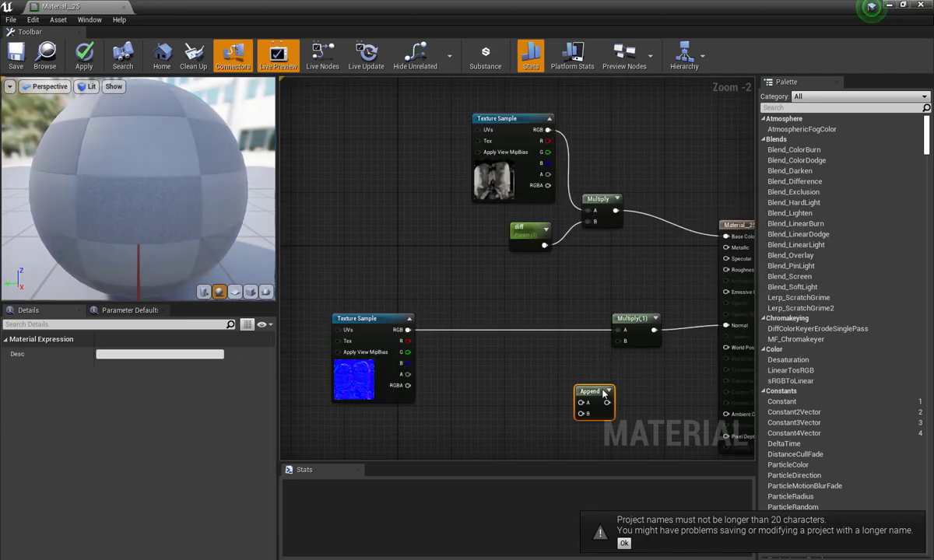
pyautogui.moveTo(604, 393)
pyautogui.mouseDown()
pyautogui.moveTo(571, 354)
pyautogui.moveTo(621, 347)
pyautogui.mouseUp()
pyautogui.moveTo(529, 395); pyautogui.dragTo(592, 397, button='right')
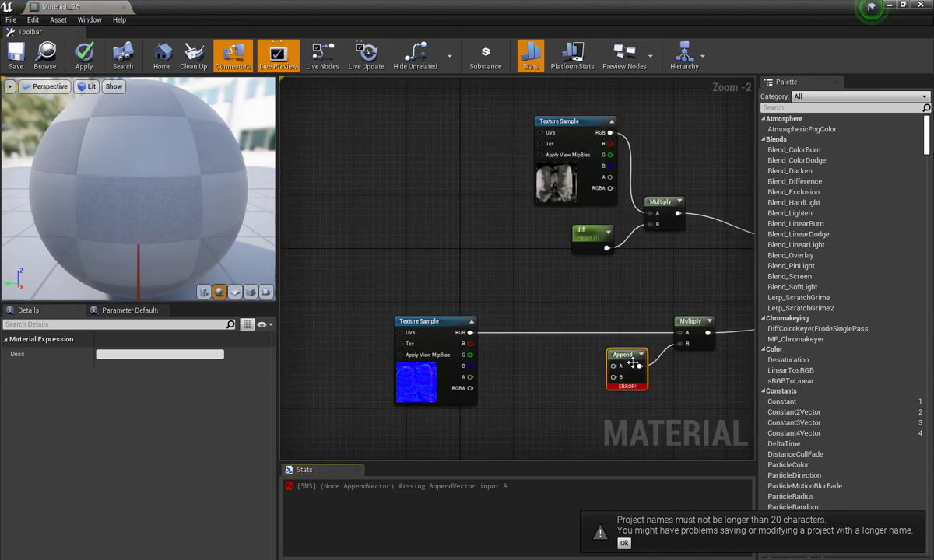
pyautogui.hotkey('ctrl', 'w')
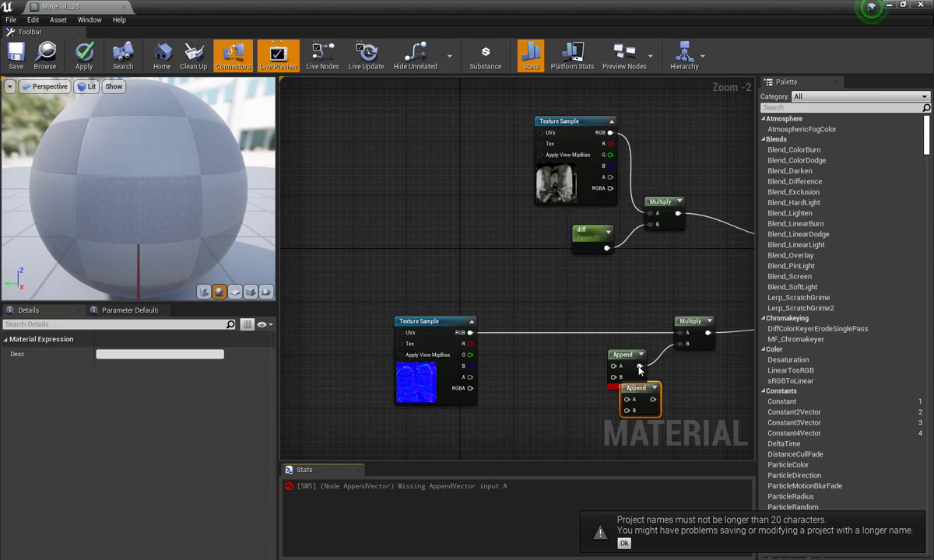
pyautogui.moveTo(646, 385)
pyautogui.mouseDown()
pyautogui.moveTo(567, 364)
pyautogui.moveTo(573, 345)
pyautogui.moveTo(613, 368)
pyautogui.mouseUp()
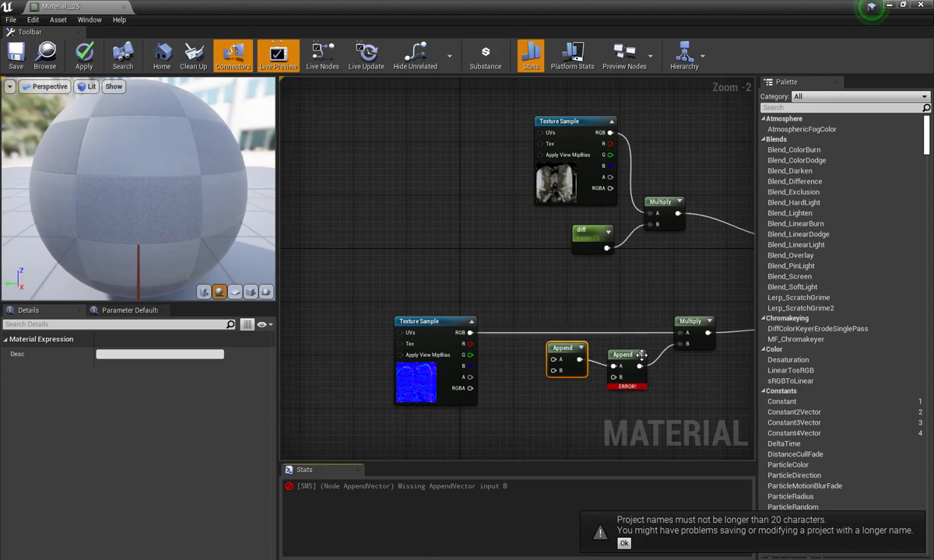
# - Wire a constant of 1 into the second Append's B, then a duplicate into the first Append
pyautogui.click(568, 411)
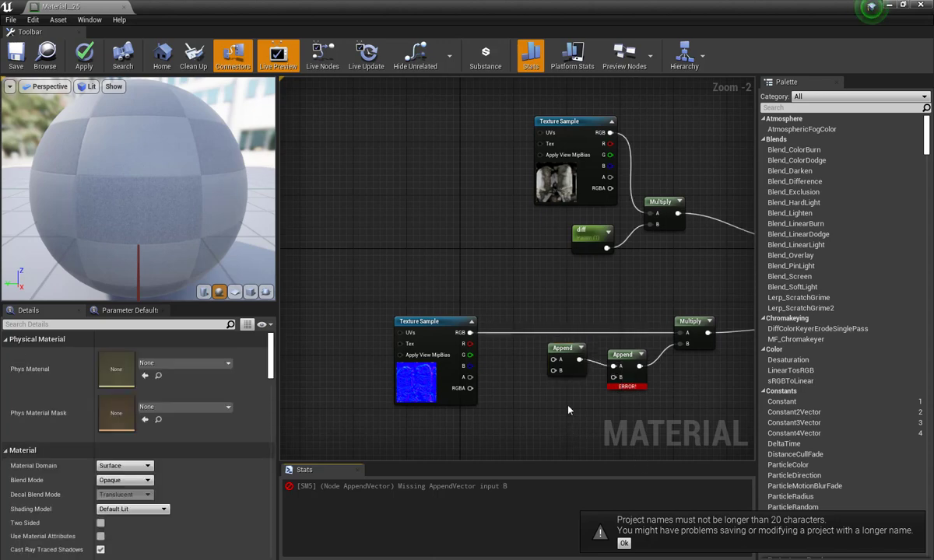
pyautogui.click(576, 405)
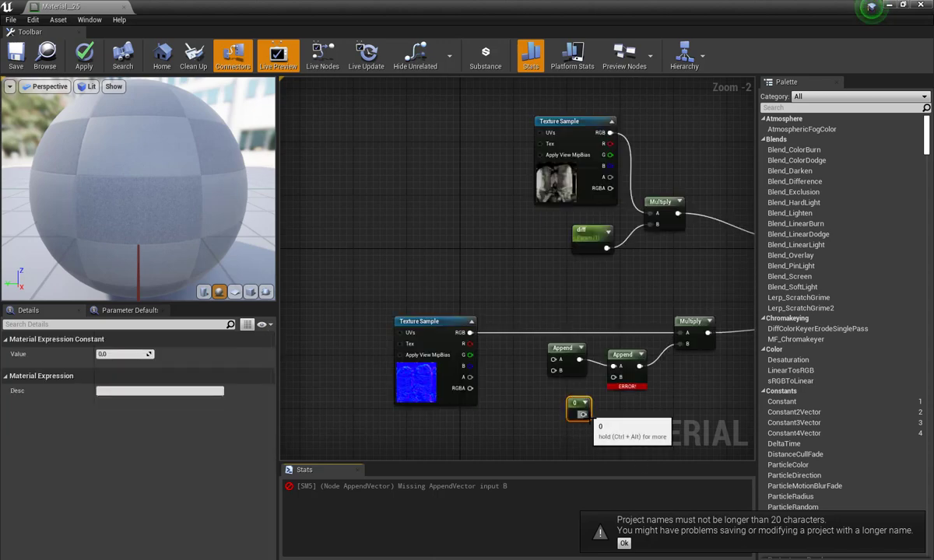
pyautogui.click(124, 354)
pyautogui.write('1')
pyautogui.press('Return')
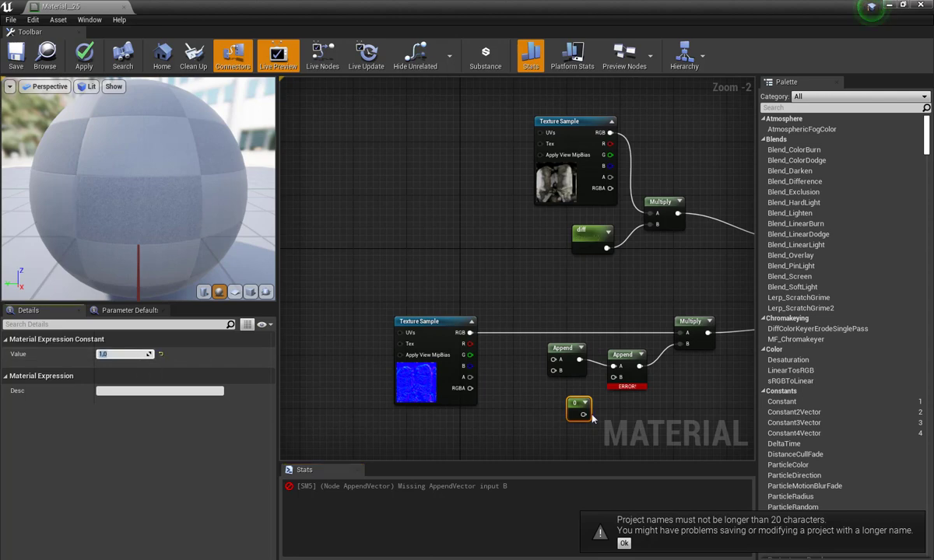
pyautogui.moveTo(585, 415); pyautogui.dragTo(614, 376)
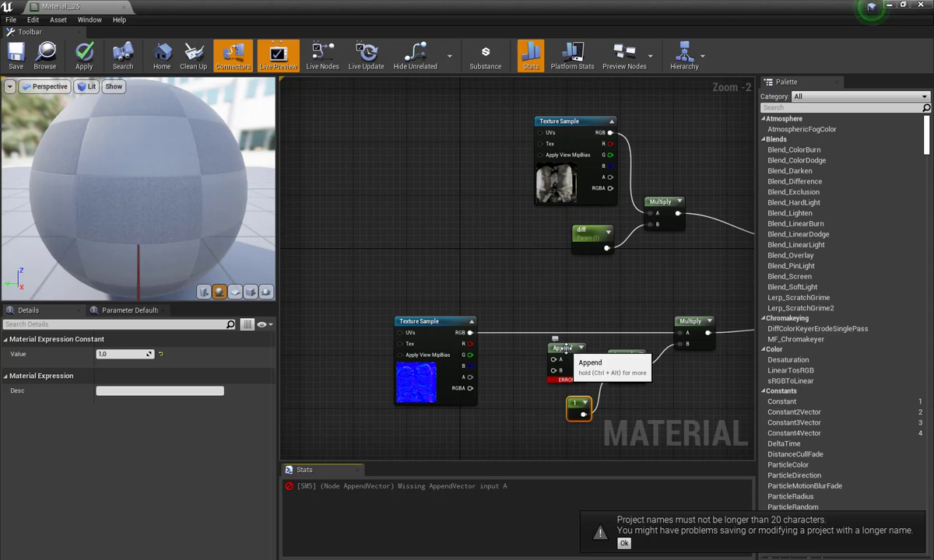
pyautogui.click(566, 352)
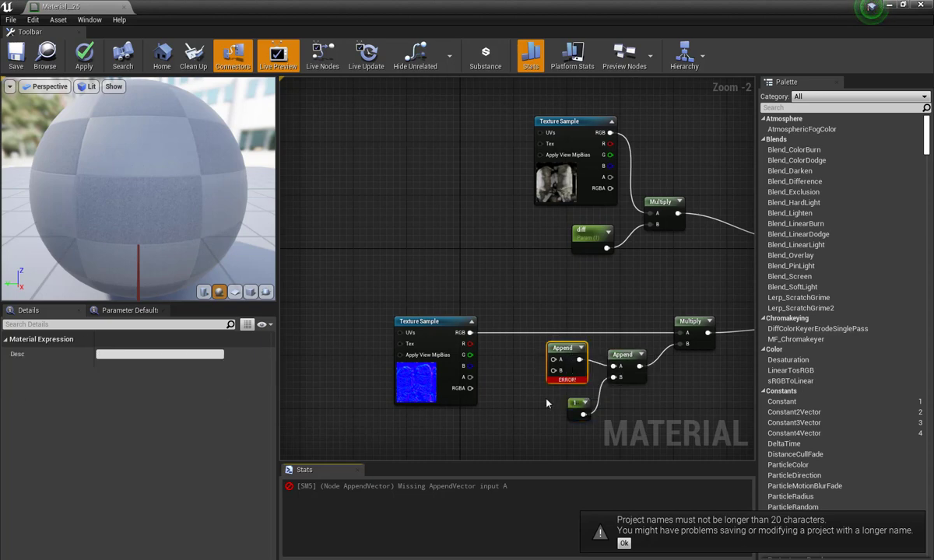
pyautogui.click(578, 409)
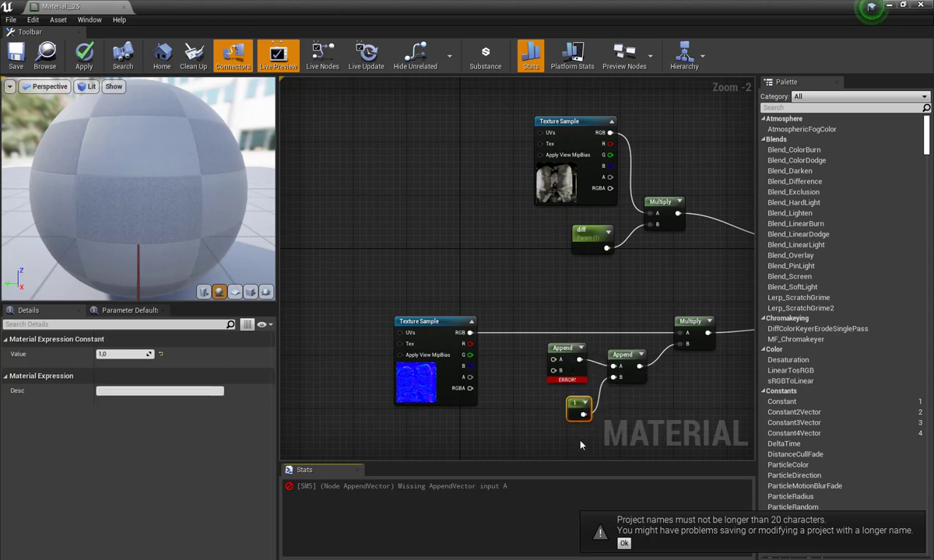
pyautogui.hotkey('ctrl', 'w')
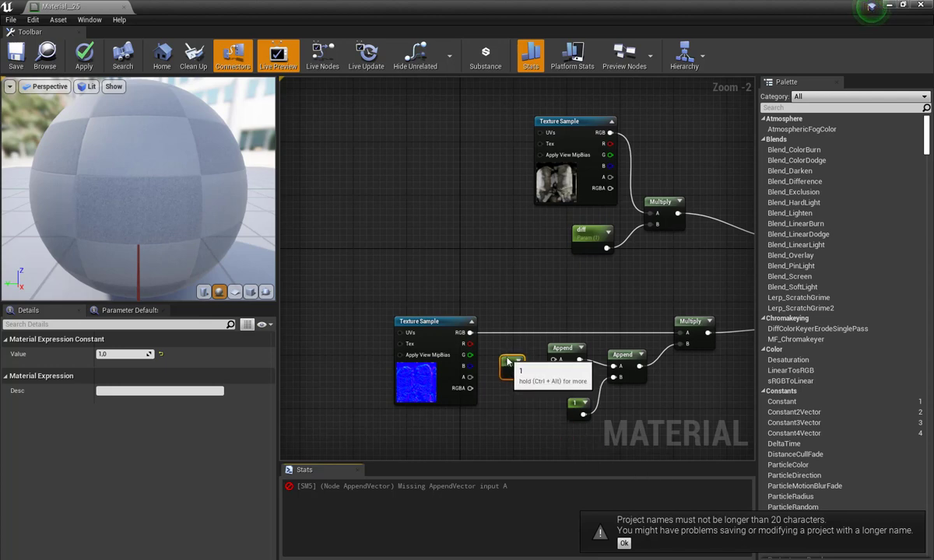
pyautogui.moveTo(512, 369)
pyautogui.mouseDown()
pyautogui.moveTo(505, 355)
pyautogui.moveTo(554, 359)
pyautogui.mouseUp()
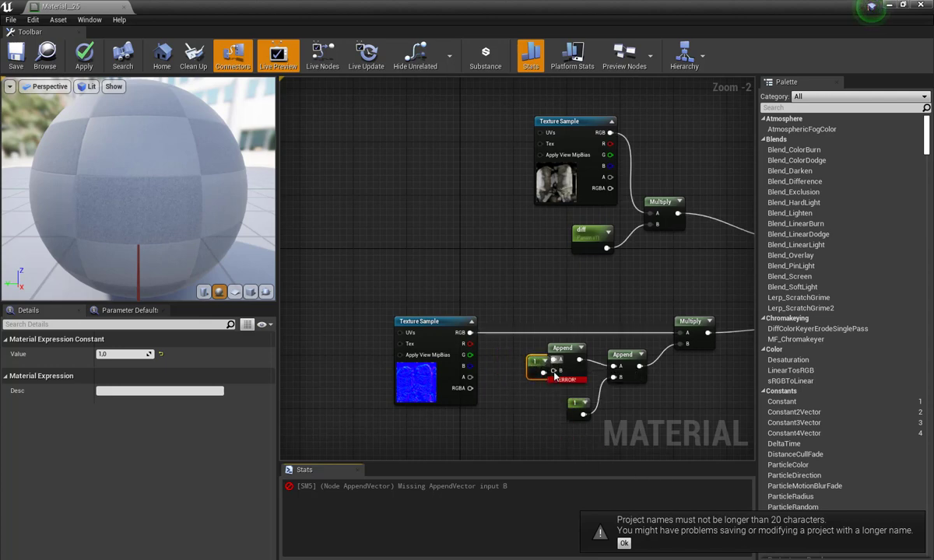
pyautogui.moveTo(510, 366); pyautogui.dragTo(555, 373)
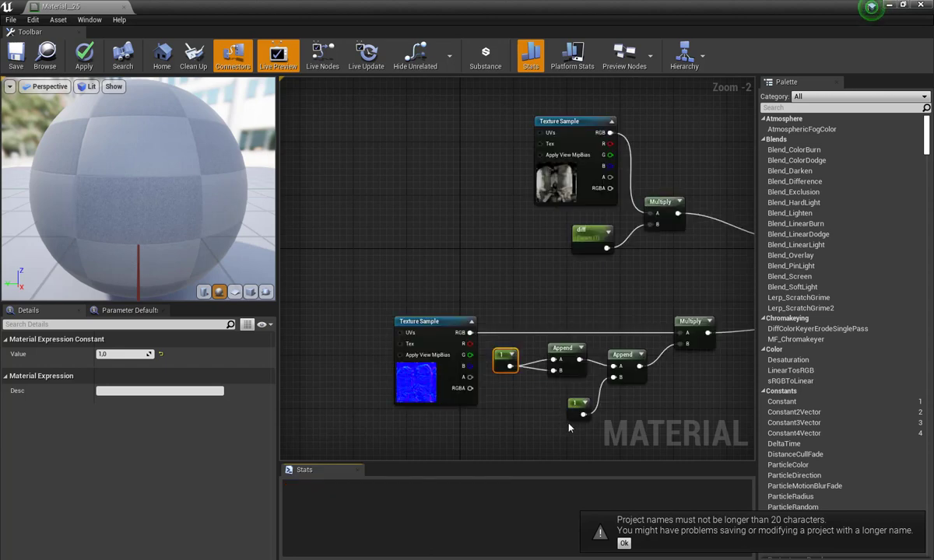
# - Convert the first Append's constant into a scalar parameter named normal
pyautogui.rightClick(505, 357)
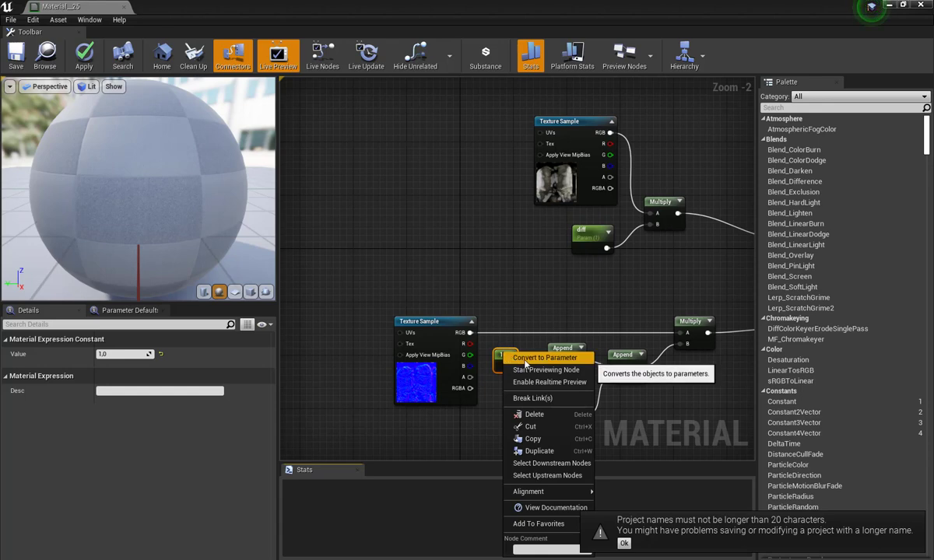
pyautogui.click(537, 358)
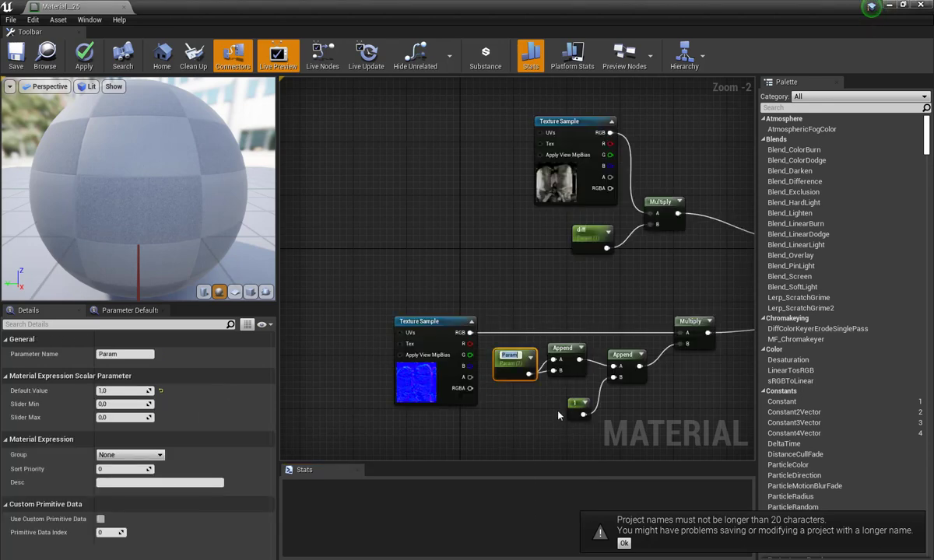
pyautogui.write('norm')
pyautogui.write('al')
pyautogui.press('Return')
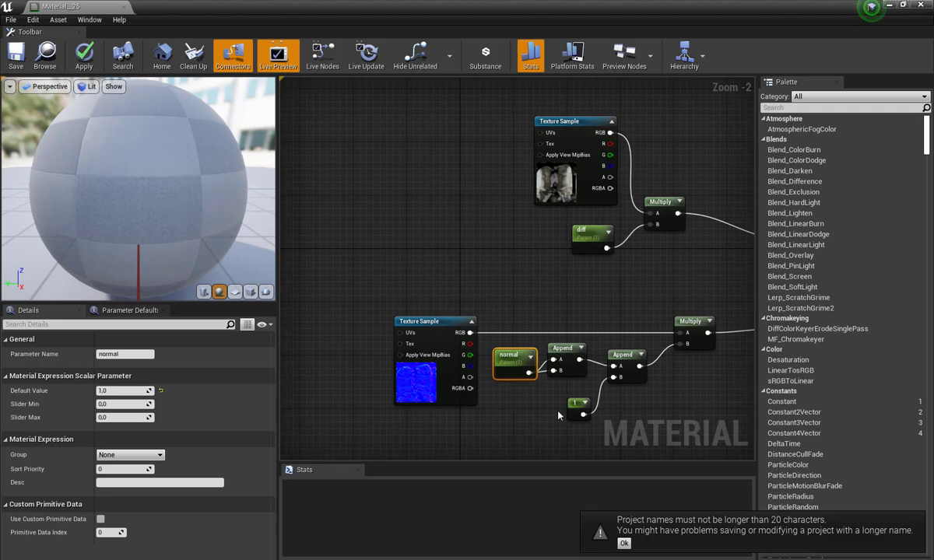
pyautogui.moveTo(525, 358); pyautogui.dragTo(524, 351)
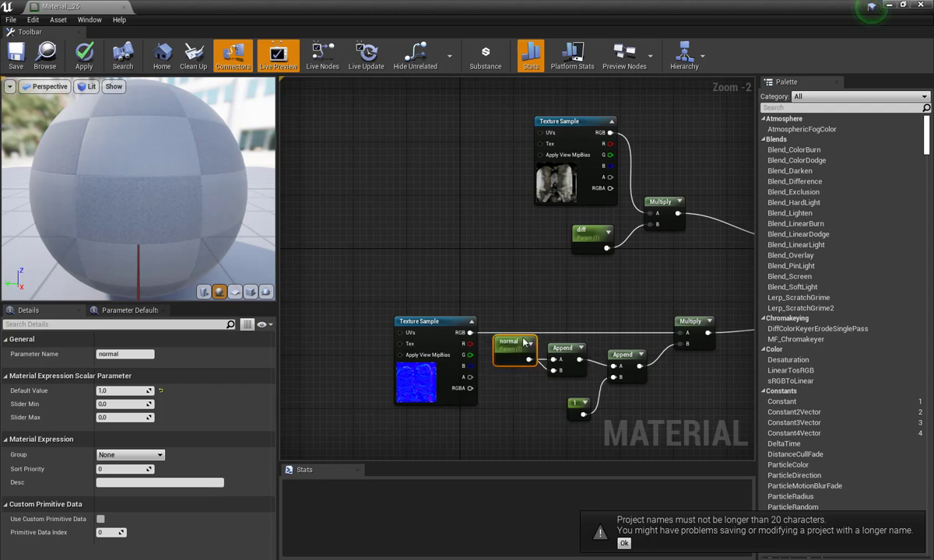
pyautogui.click(502, 374)
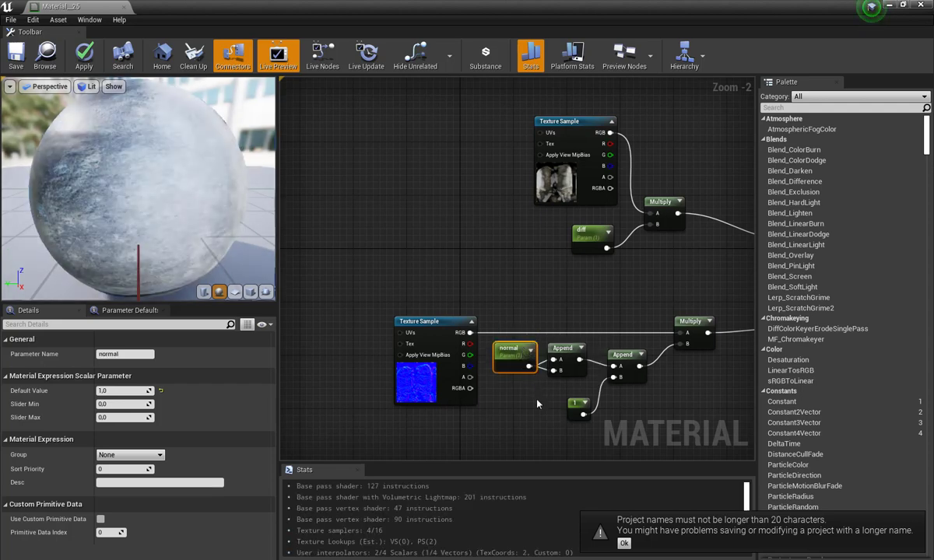
# - Rearrange the graph, shifting the normal chain right and the base colour nodes up
pyautogui.moveTo(580, 405); pyautogui.dragTo(580, 389)
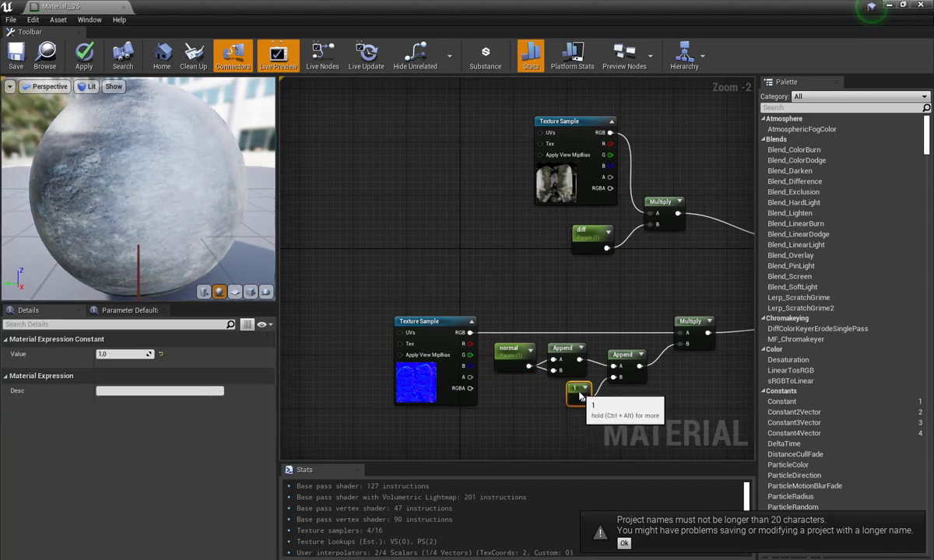
pyautogui.moveTo(625, 361); pyautogui.dragTo(619, 359)
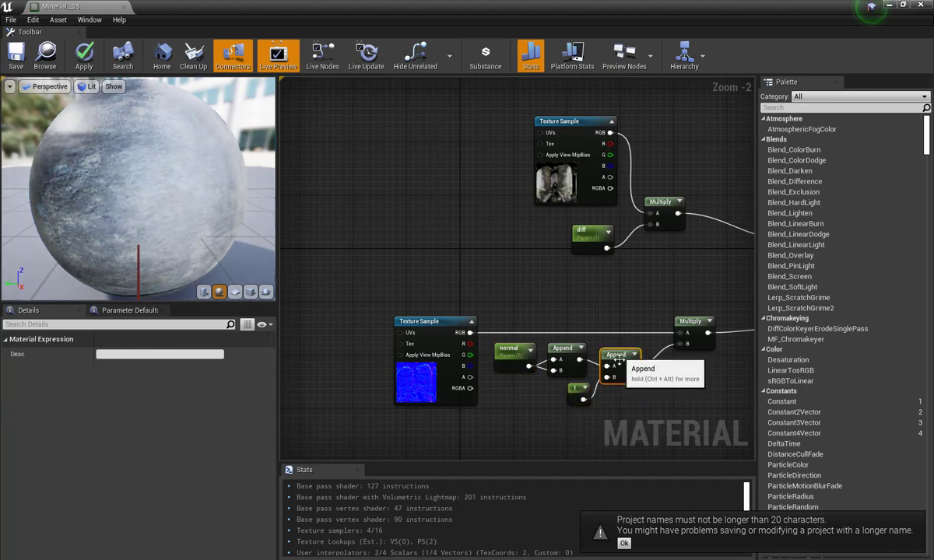
pyautogui.moveTo(619, 359); pyautogui.dragTo(589, 409, button='right')
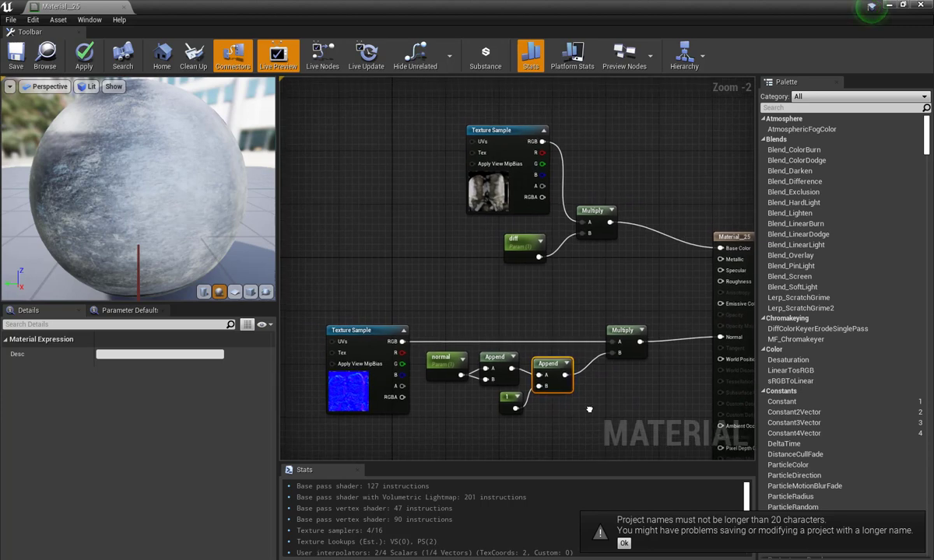
pyautogui.moveTo(491, 415); pyautogui.dragTo(476, 416, button='right')
pyautogui.moveTo(421, 435)
pyautogui.mouseDown()
pyautogui.moveTo(560, 350)
pyautogui.moveTo(550, 362)
pyautogui.mouseUp()
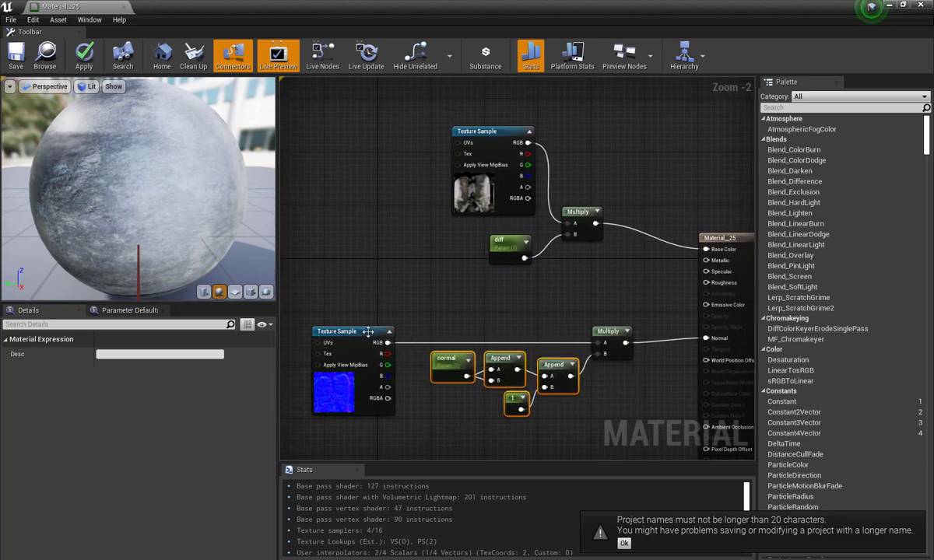
pyautogui.moveTo(371, 332); pyautogui.dragTo(398, 334)
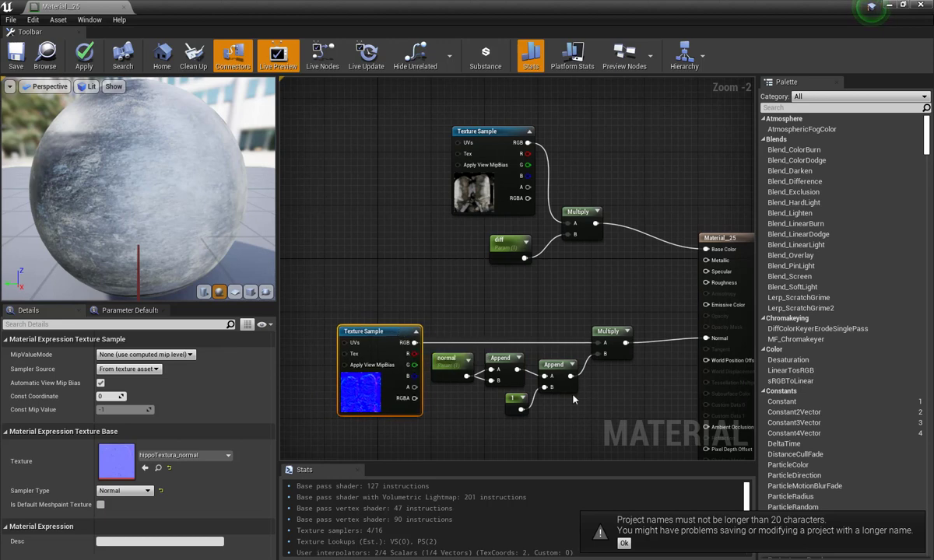
pyautogui.moveTo(316, 295); pyautogui.dragTo(636, 386)
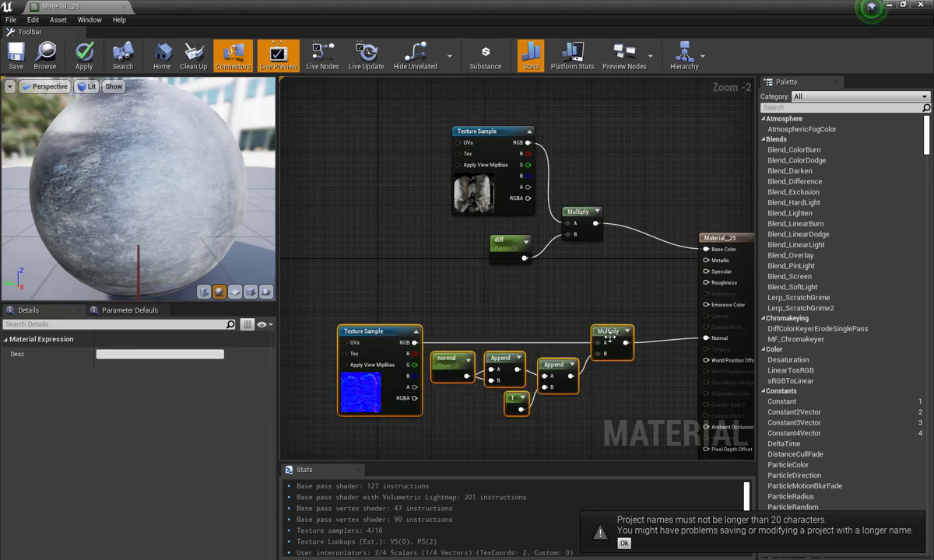
pyautogui.moveTo(612, 332); pyautogui.dragTo(645, 332)
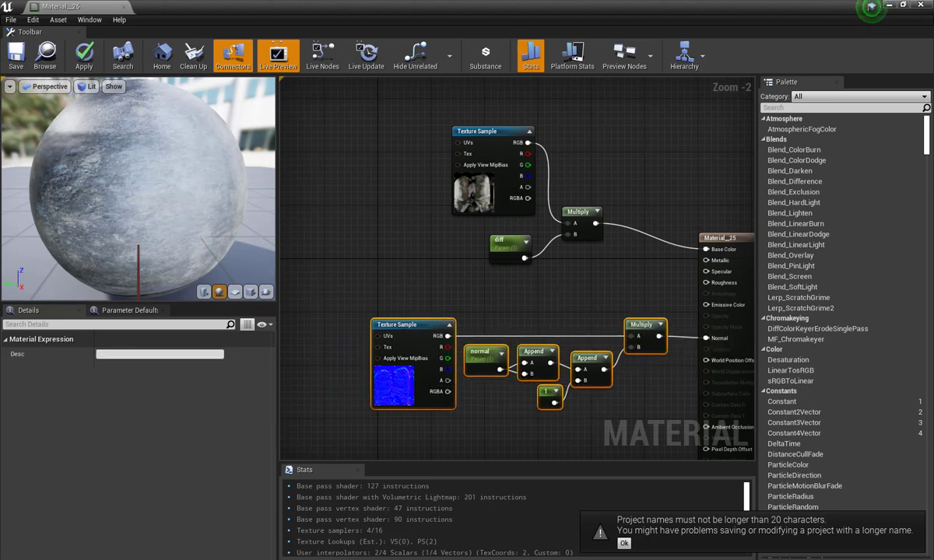
pyautogui.moveTo(518, 178); pyautogui.dragTo(453, 253, button='right')
pyautogui.moveTo(349, 175); pyautogui.dragTo(551, 341)
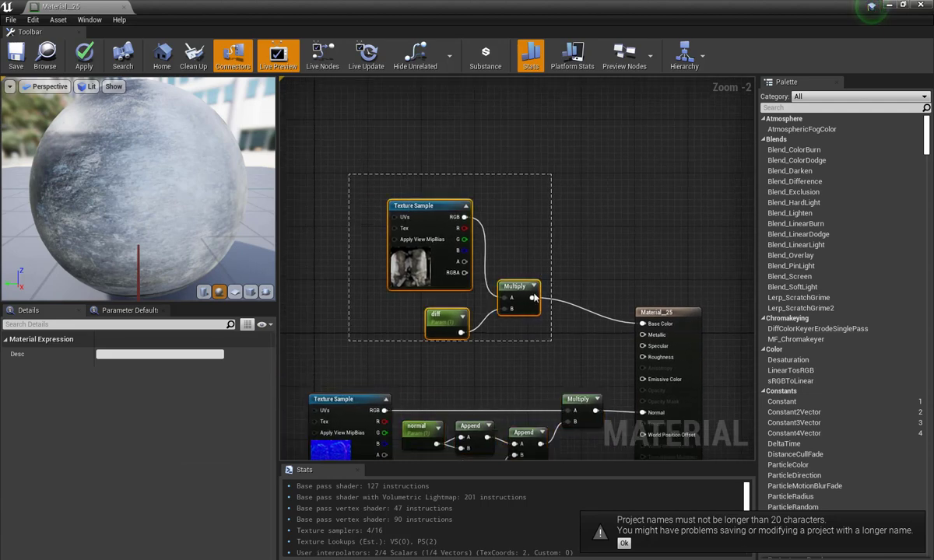
pyautogui.moveTo(515, 286); pyautogui.dragTo(513, 193)
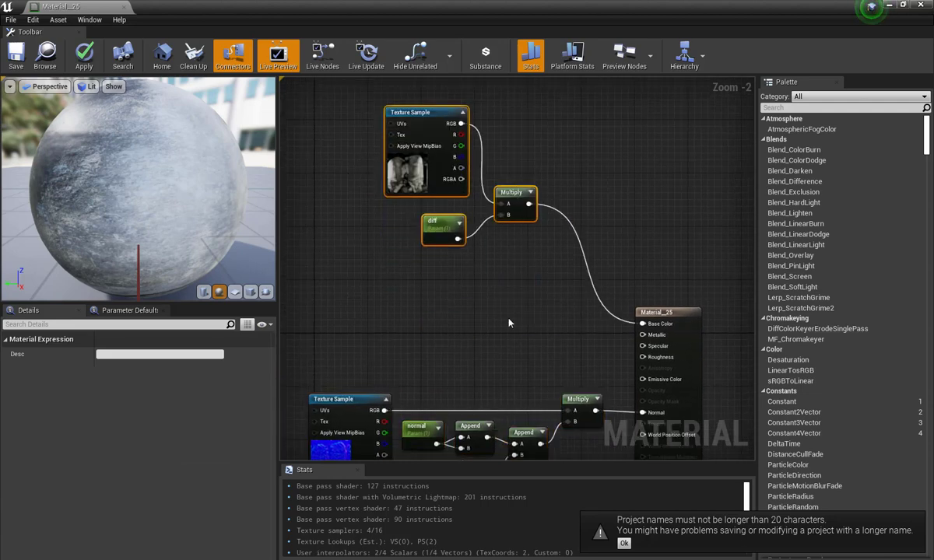
pyautogui.click(477, 297)
# - Duplicate the normal parameter node into empty space near the output
pyautogui.click(411, 436)
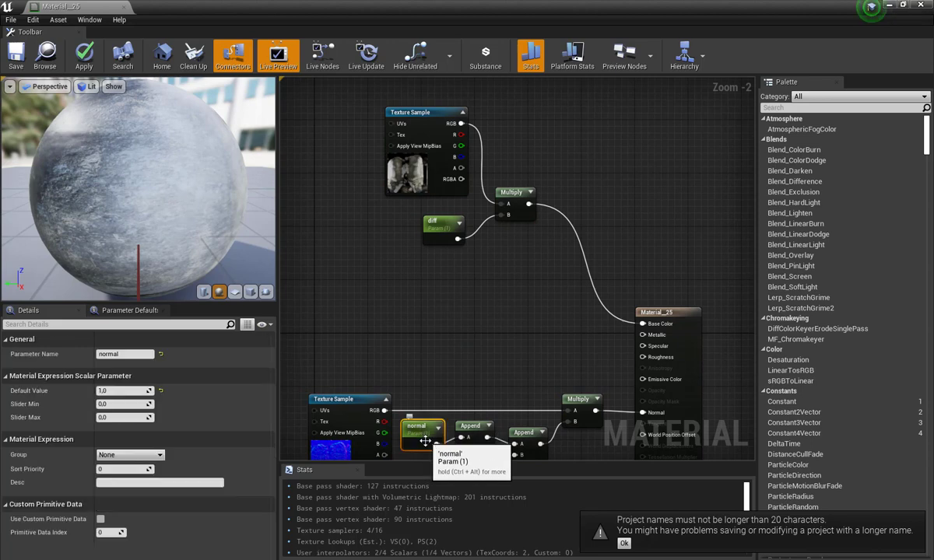
pyautogui.hotkey('ctrl', 'w')
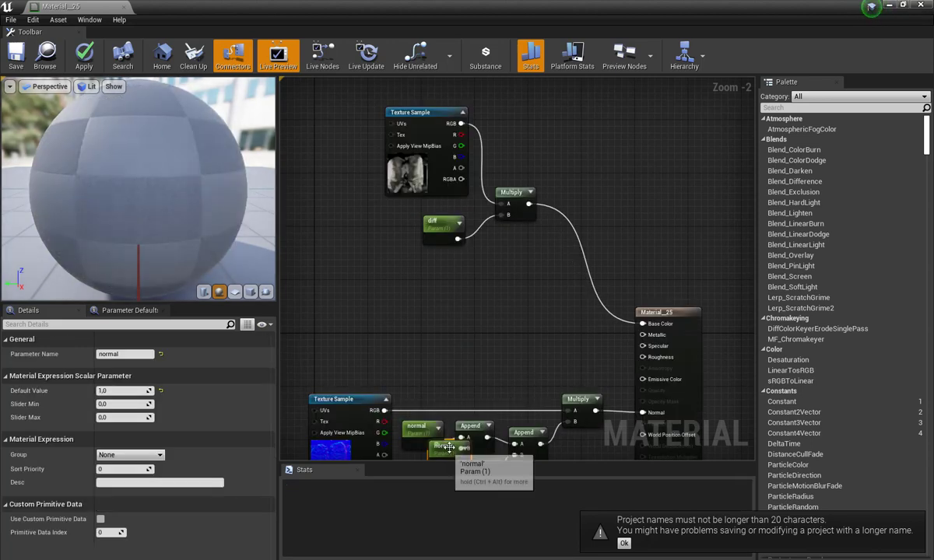
pyautogui.moveTo(462, 414); pyautogui.dragTo(502, 288)
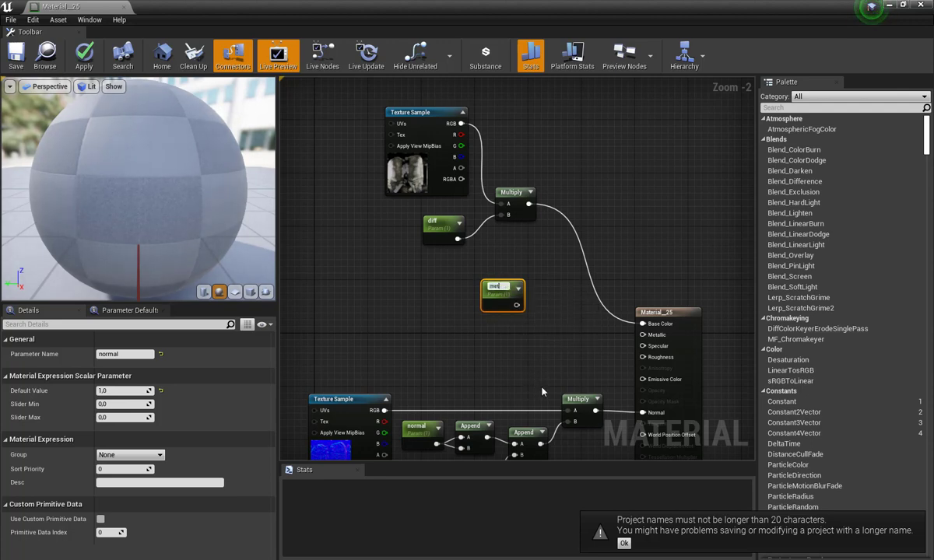
# - Name the duplicate parameter metall, wire it to Metallic, and set its value to 0.0
pyautogui.write('all')
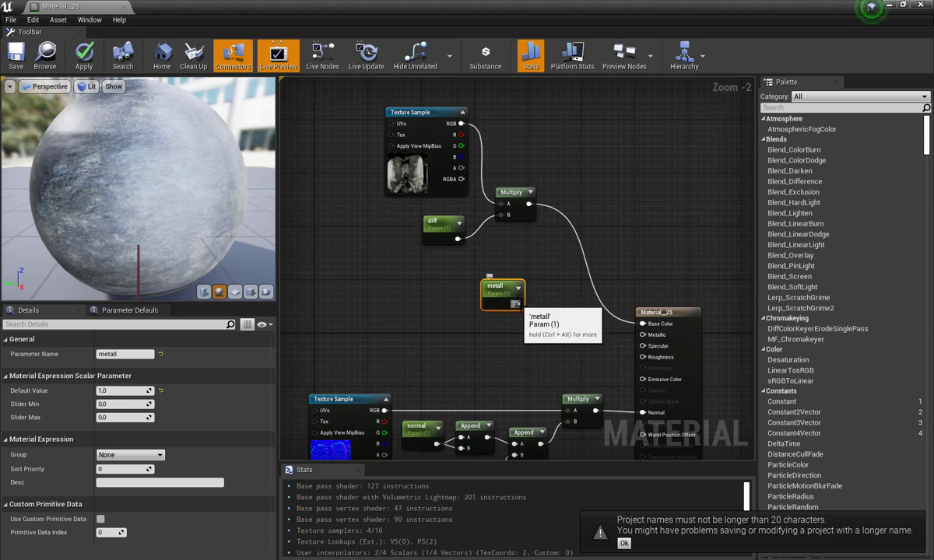
pyautogui.moveTo(516, 303); pyautogui.dragTo(648, 337)
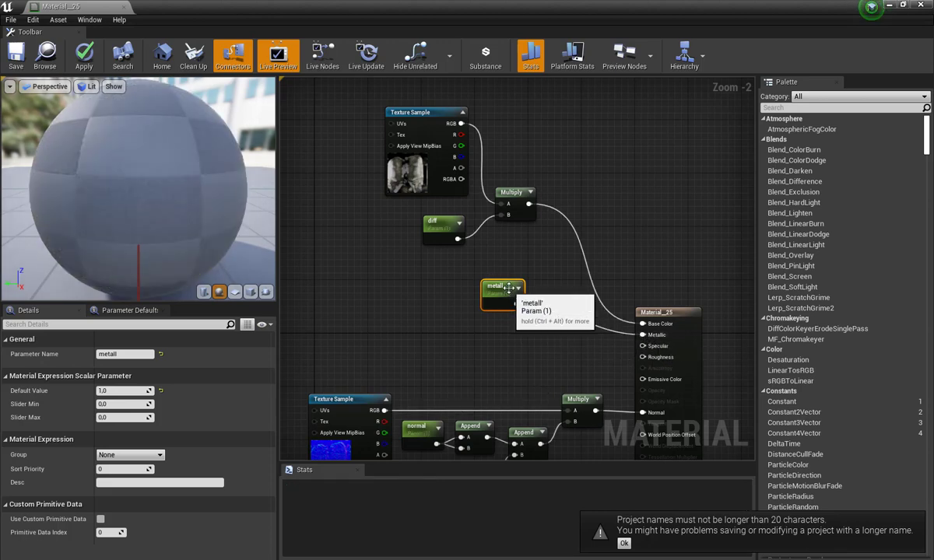
pyautogui.moveTo(504, 301); pyautogui.dragTo(264, 393)
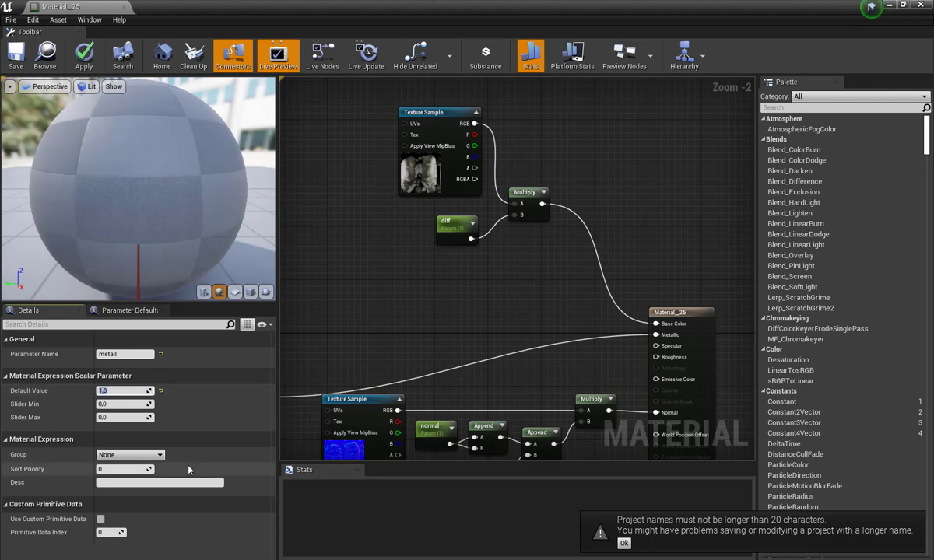
pyautogui.write('0')
pyautogui.press('Return')
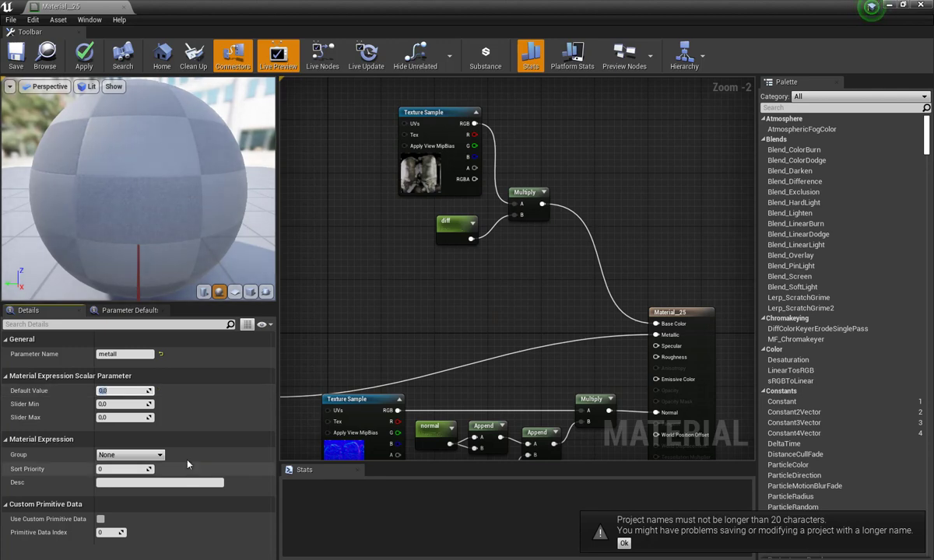
# - Move metall up beside the result node and paste a copy just below it
pyautogui.moveTo(372, 356); pyautogui.dragTo(468, 362, button='right')
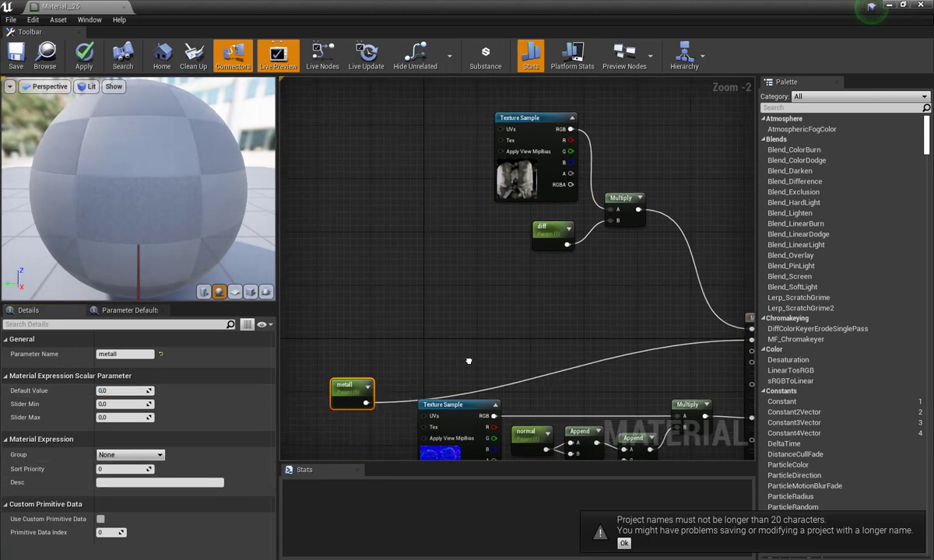
pyautogui.moveTo(366, 384); pyautogui.dragTo(628, 292)
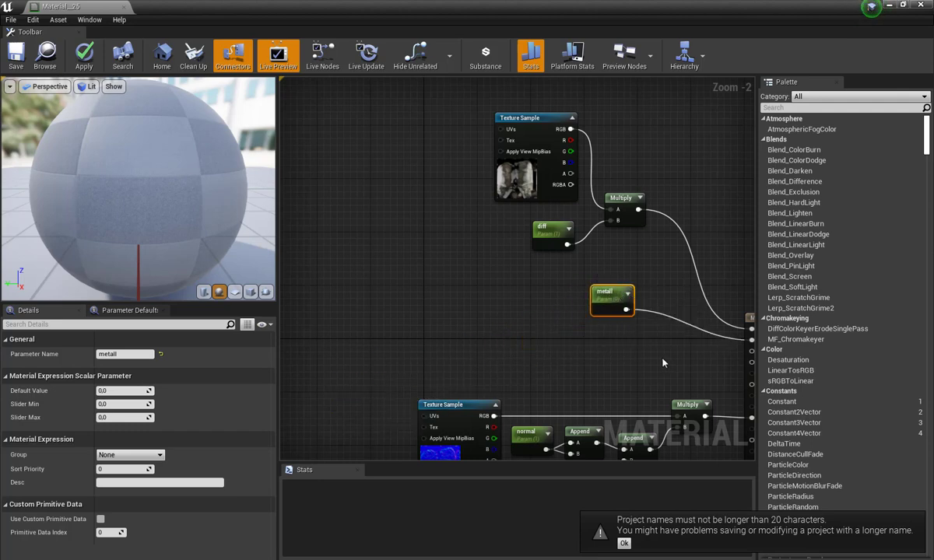
pyautogui.moveTo(623, 297); pyautogui.dragTo(454, 301, button='right')
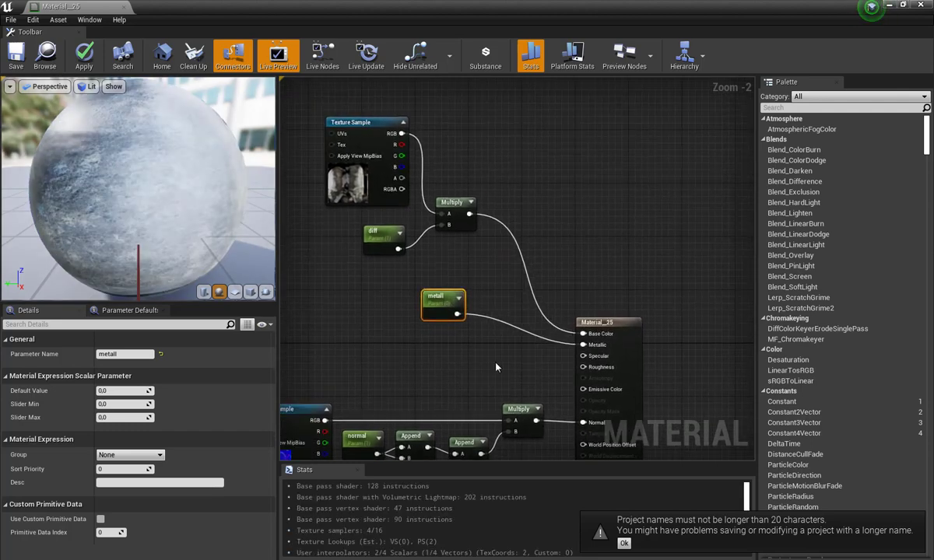
pyautogui.hotkey('ctrl', 'c')
pyautogui.hotkey('ctrl', 'v')
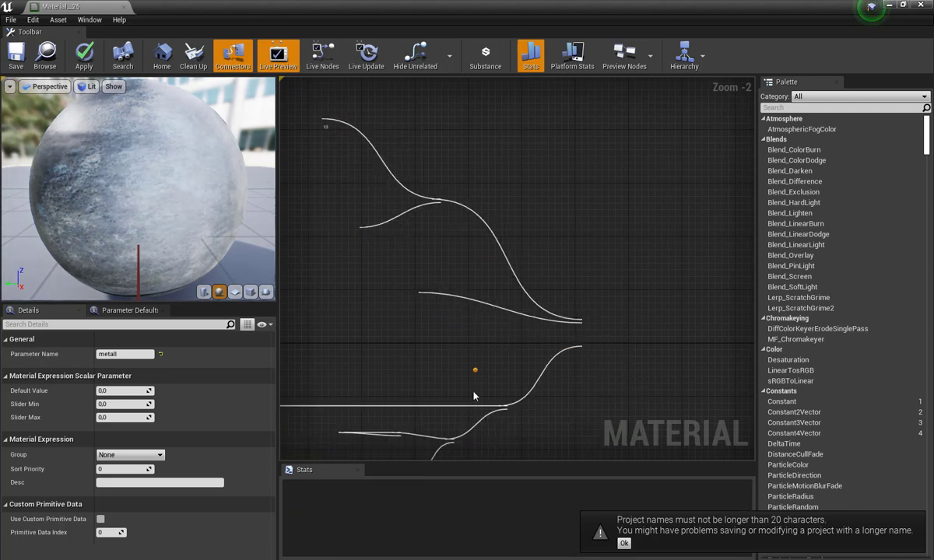
pyautogui.moveTo(488, 375); pyautogui.dragTo(442, 345)
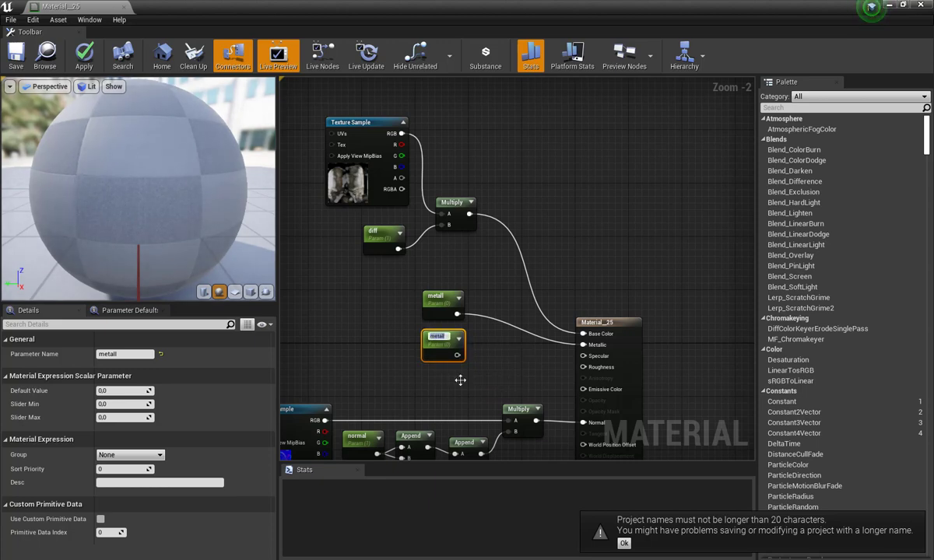
# - Rename the copy to rough with default 0.5, wire it to Roughness, and recentre the graph
pyautogui.write('rough')
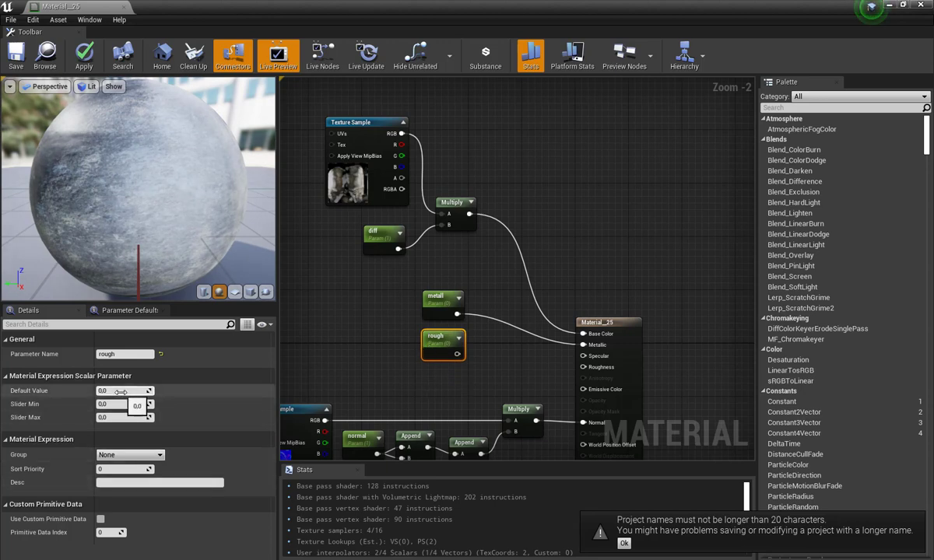
pyautogui.press('Tab')
pyautogui.write('1')
pyautogui.press('Return')
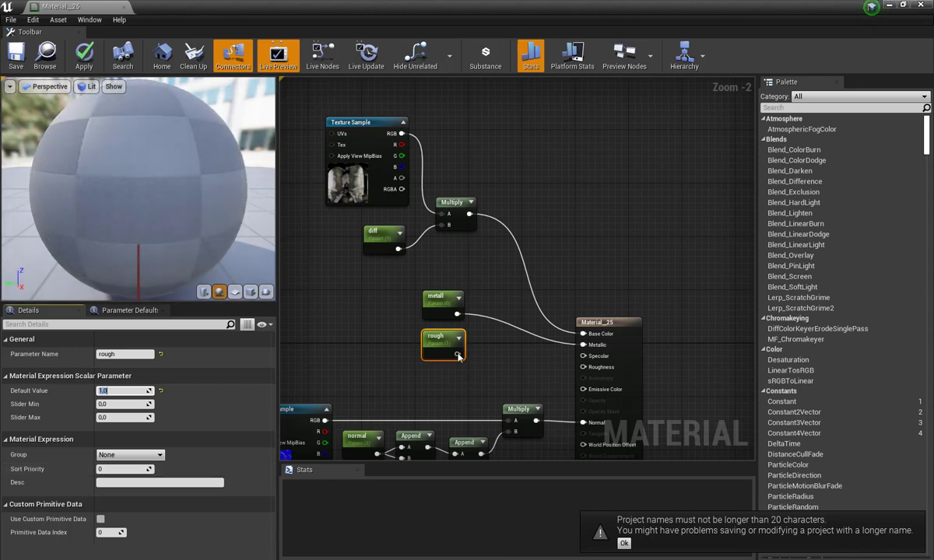
pyautogui.moveTo(458, 355); pyautogui.dragTo(583, 372)
pyautogui.write('0.5')
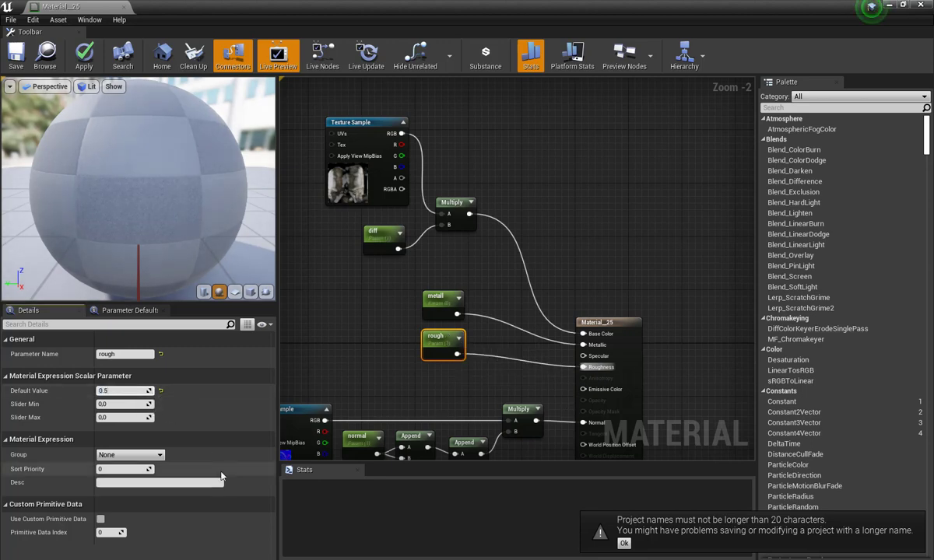
pyautogui.click(375, 368)
pyautogui.scroll(-2, 375, 368)
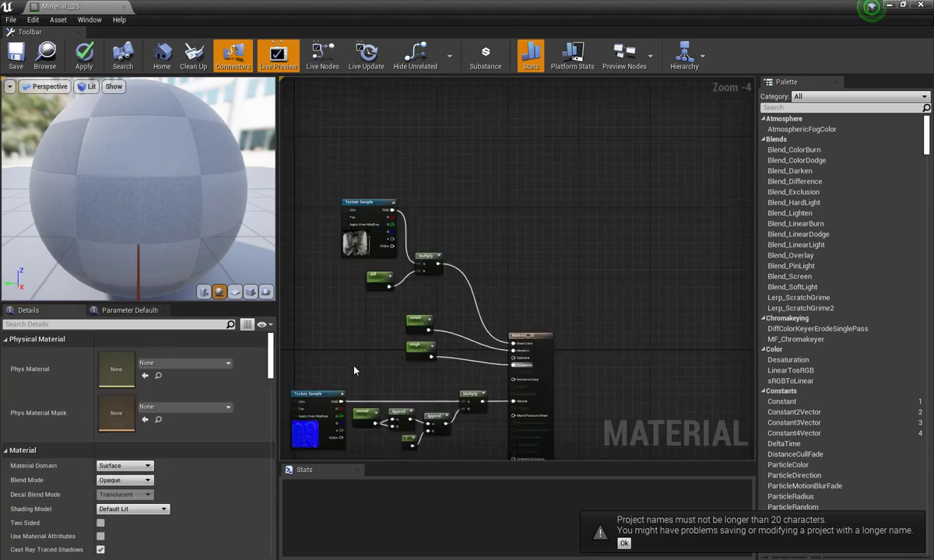
pyautogui.moveTo(355, 371); pyautogui.dragTo(452, 316, button='right')
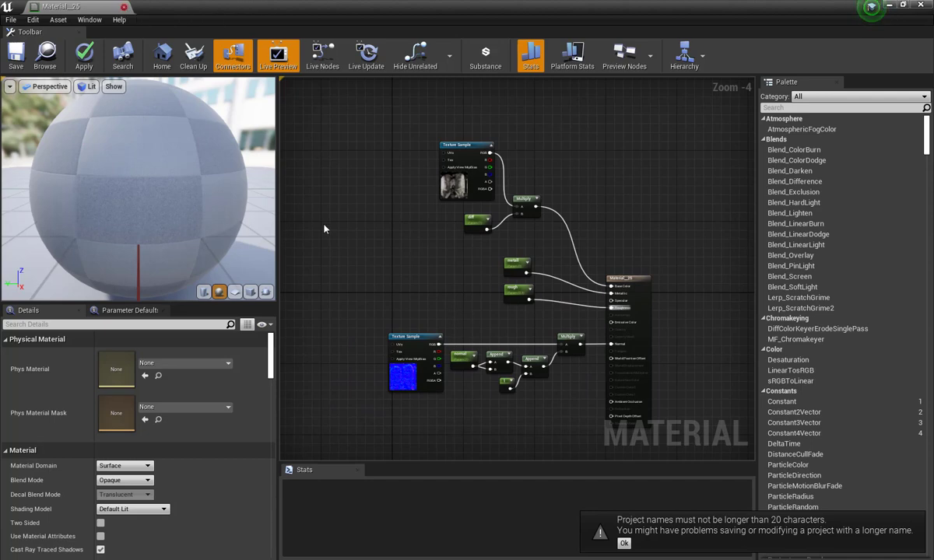
# - Close the material editor and rename Material__25 to hippoMtl
pyautogui.click(126, 7)
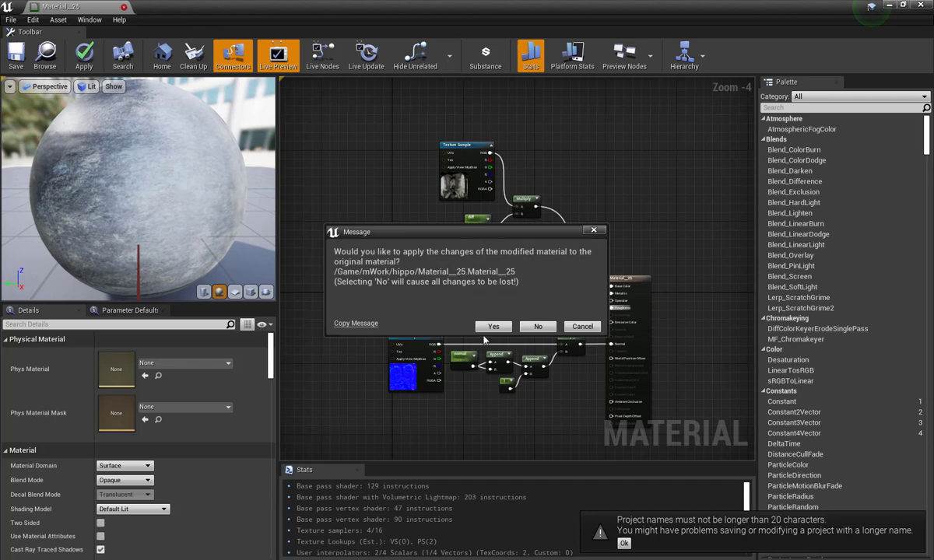
pyautogui.press('Escape')
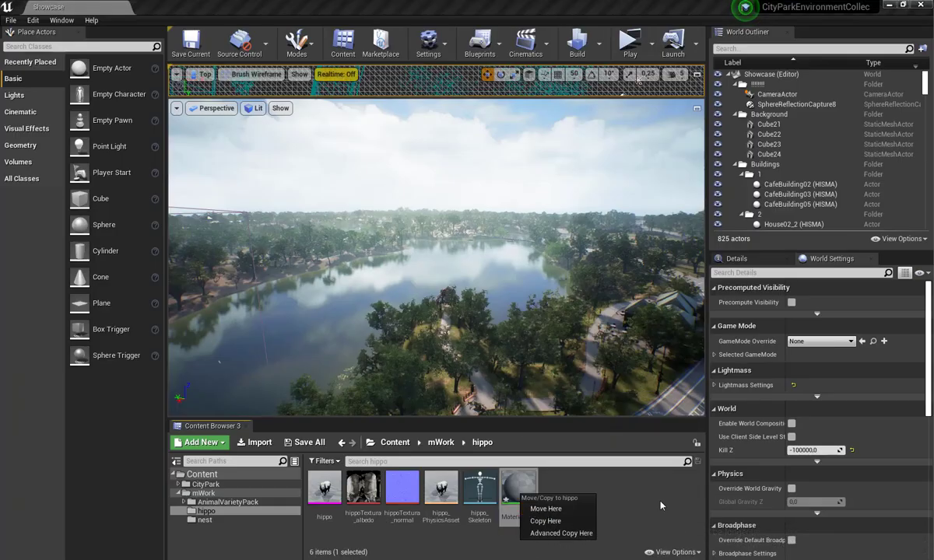
pyautogui.click(620, 518)
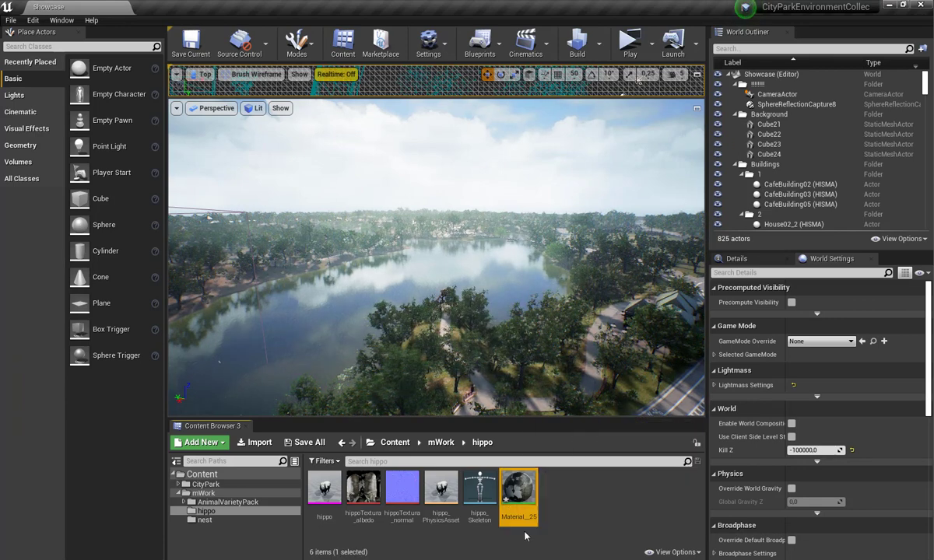
pyautogui.press('F2')
pyautogui.write('hipp')
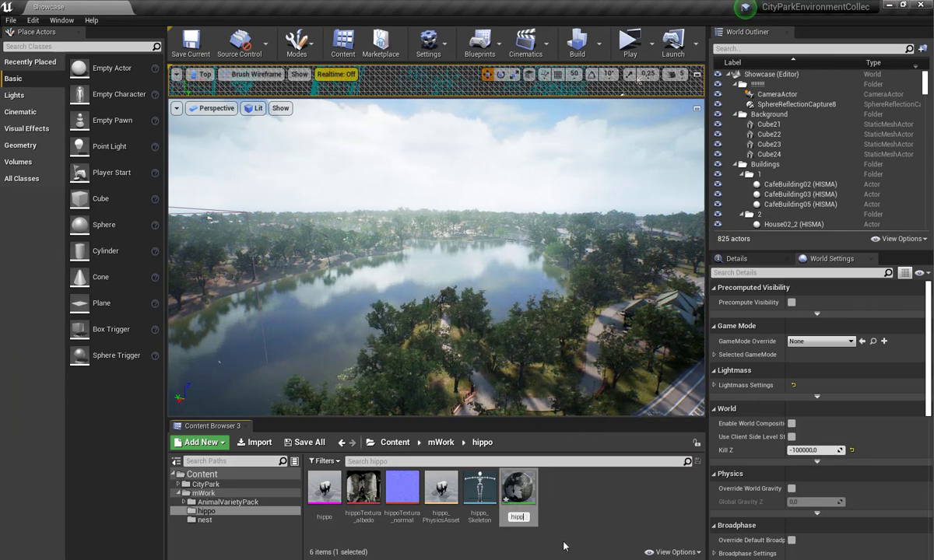
pyautogui.write('oMtl')
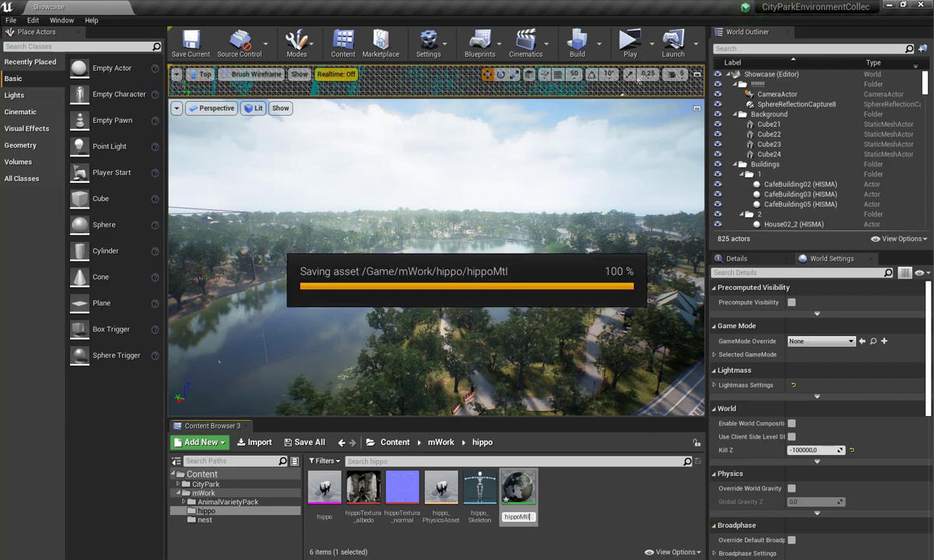
pyautogui.press('Return')
# - Create a material instance hippoMtl_Inst from hippoMtl
pyautogui.rightClick(363, 490)
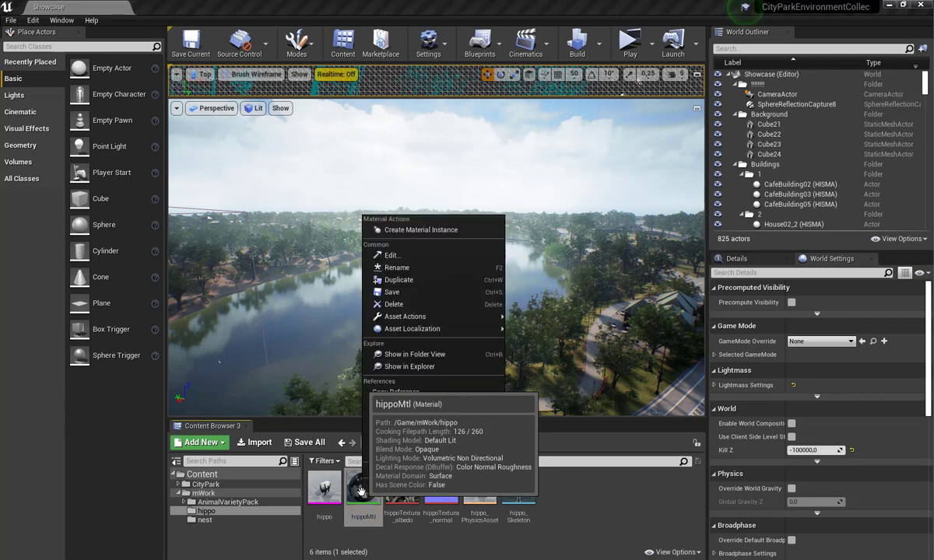
pyautogui.click(432, 230)
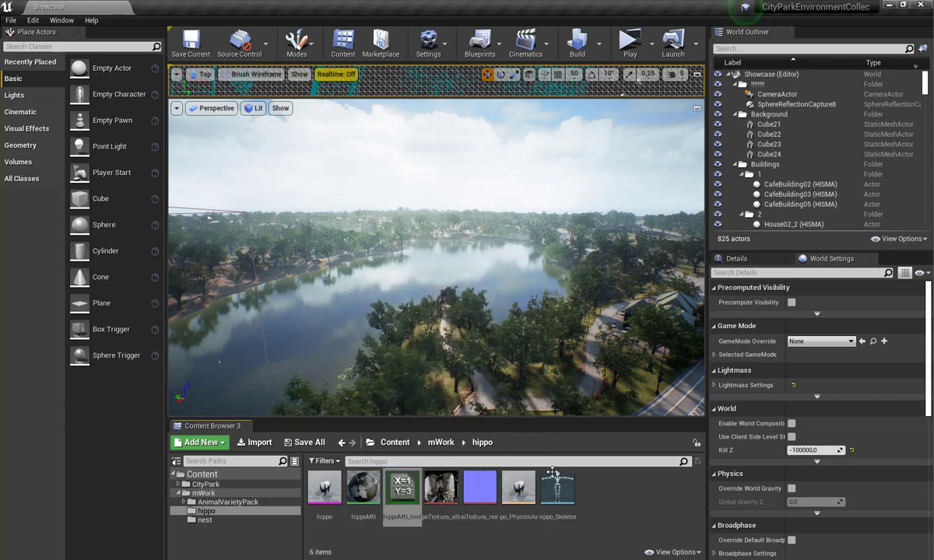
pyautogui.press('Return')
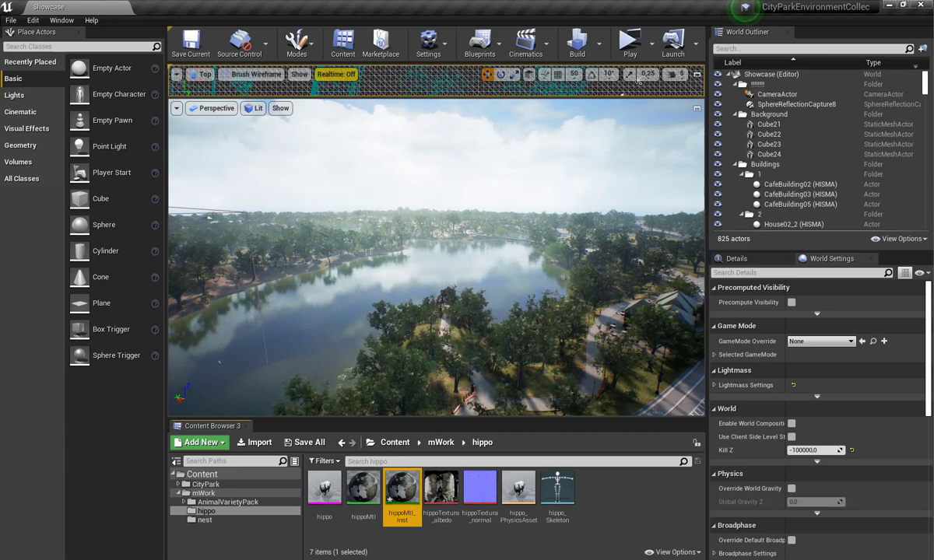
pyautogui.moveTo(463, 347); pyautogui.dragTo(638, 80, button='right')
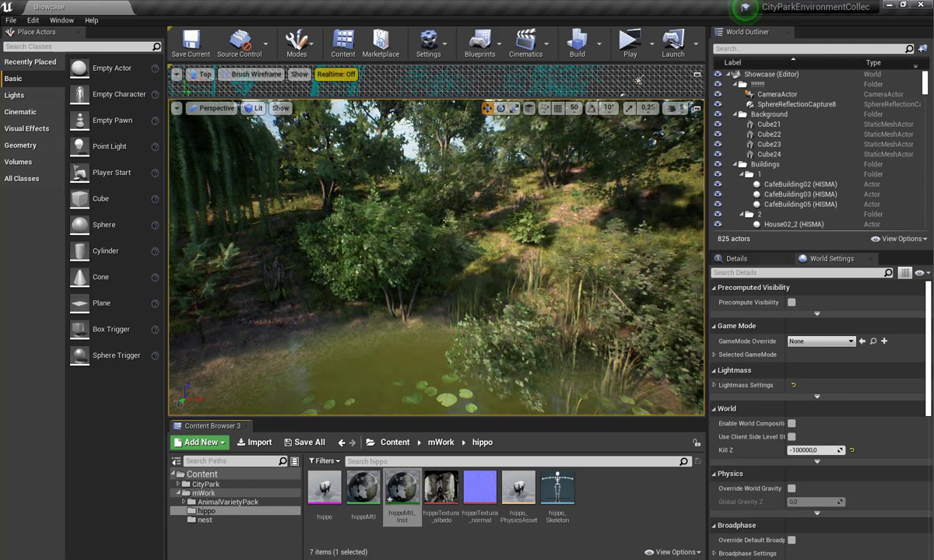
# - Switch from Unreal Engine over to 3ds Max to export the hippo
pyautogui.hotkey('alt', 'Tab')
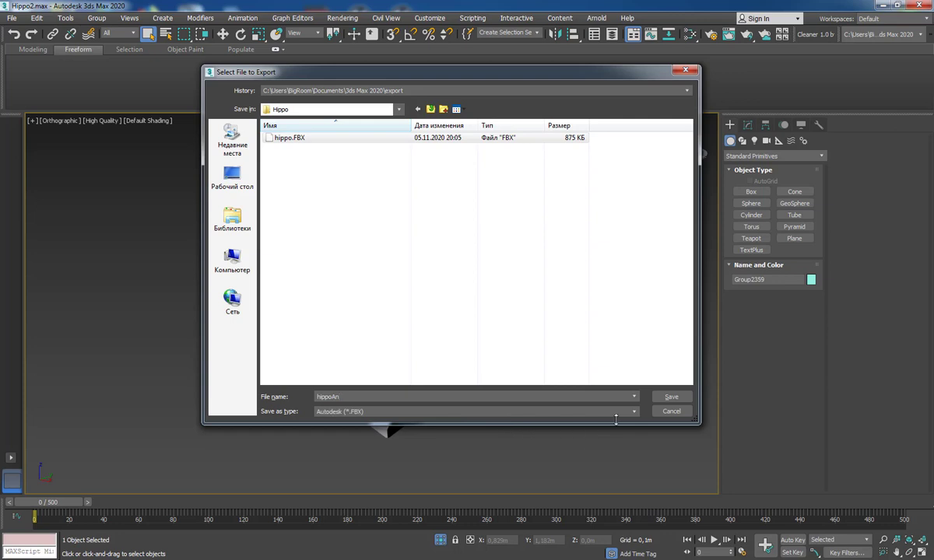
# - Save the FBX export as hippoAn with animation baked over frames 0–500
pyautogui.click(671, 398)
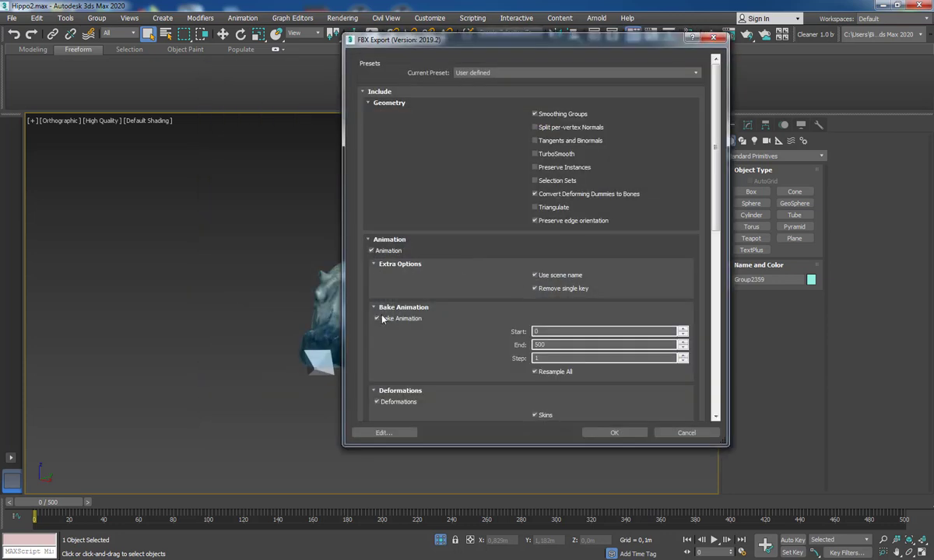
pyautogui.scroll(-3, 490, 382)
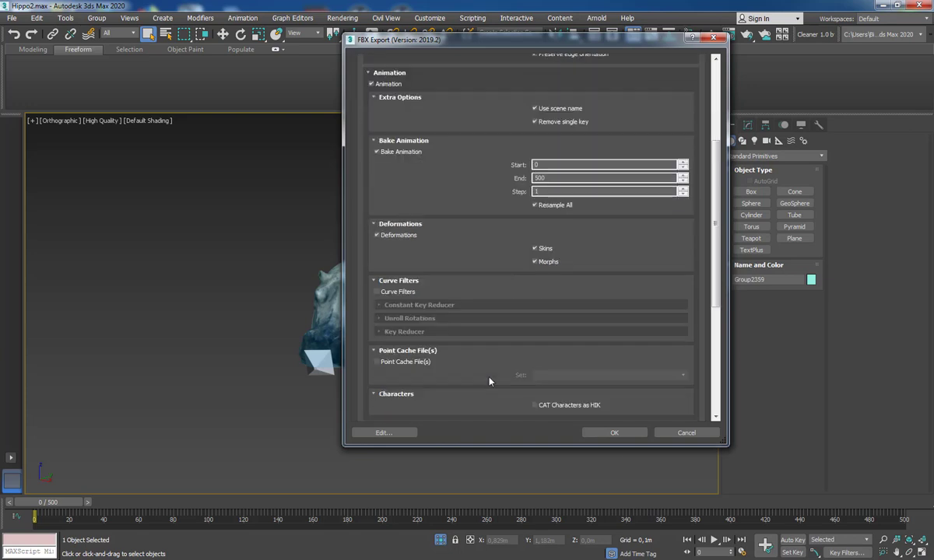
pyautogui.click(627, 435)
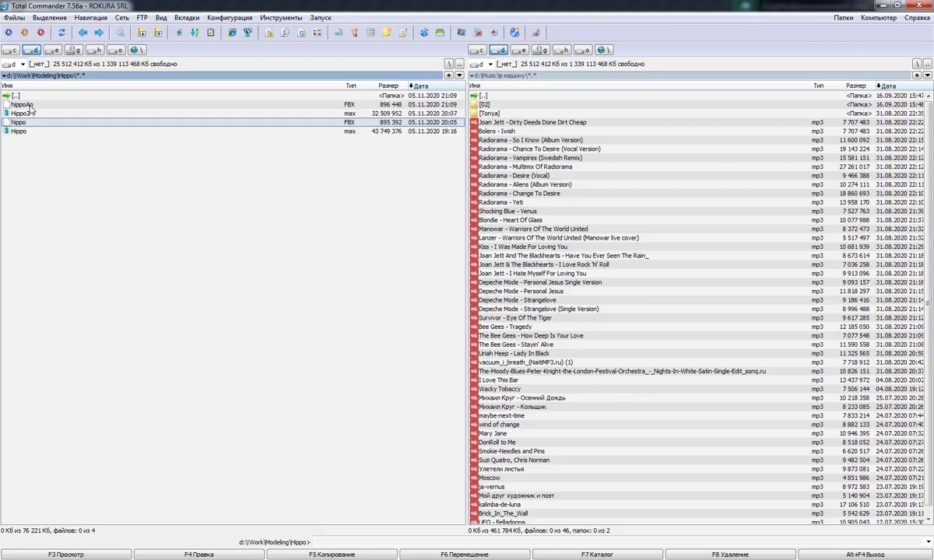
# - Drag hippoAn.FBX from Total Commander's Hippo folder into Unreal's Content Browser
pyautogui.moveTo(31, 107); pyautogui.dragTo(153, 332)
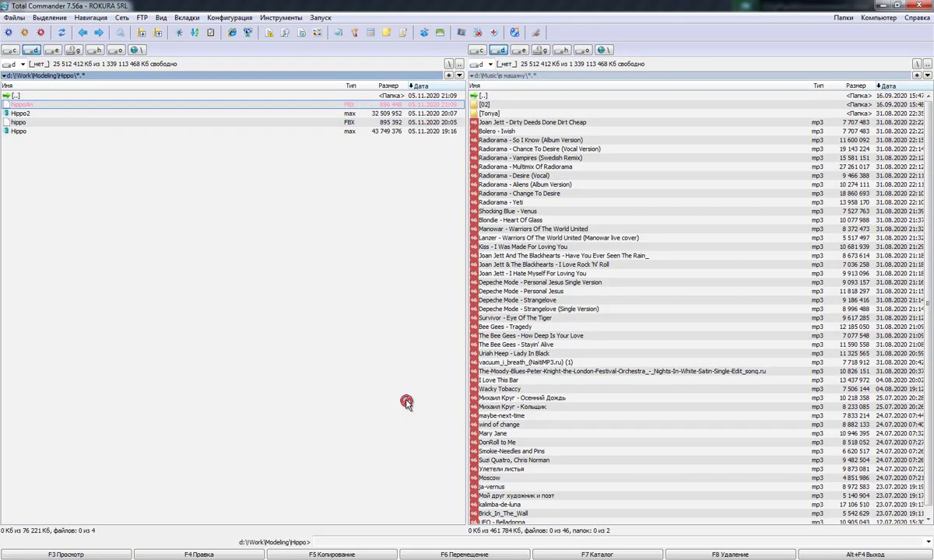
pyautogui.moveTo(323, 557)
pyautogui.mouseDown()
pyautogui.moveTo(307, 529)
pyautogui.moveTo(393, 542)
pyautogui.mouseUp()
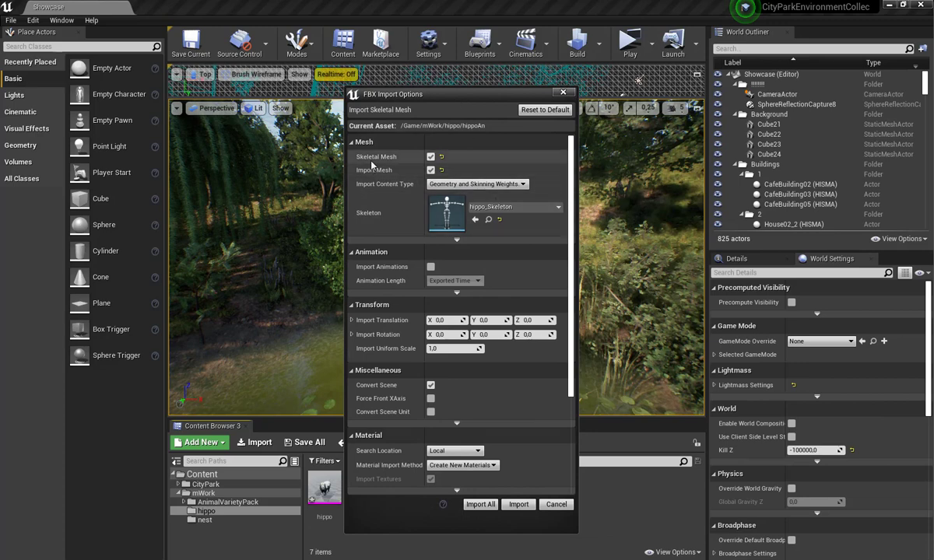
# - Import hippoAn as animation only onto hippo_Skeleton, keeping Animation Length at Exported Time
pyautogui.click(430, 169)
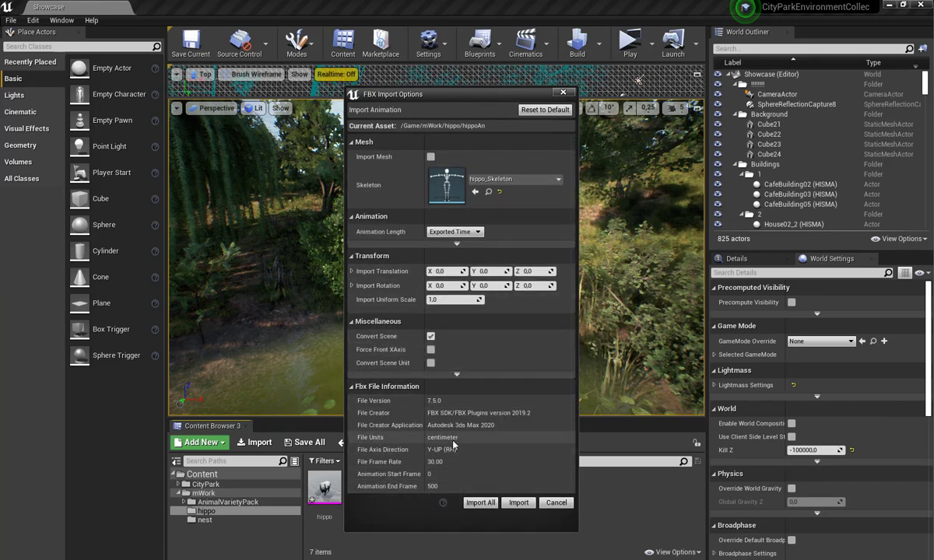
pyautogui.click(456, 374)
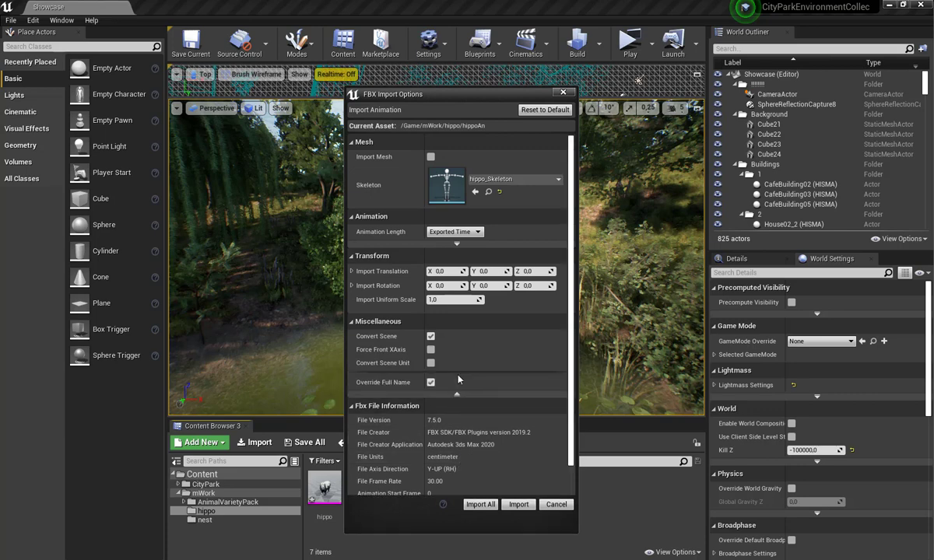
pyautogui.click(457, 243)
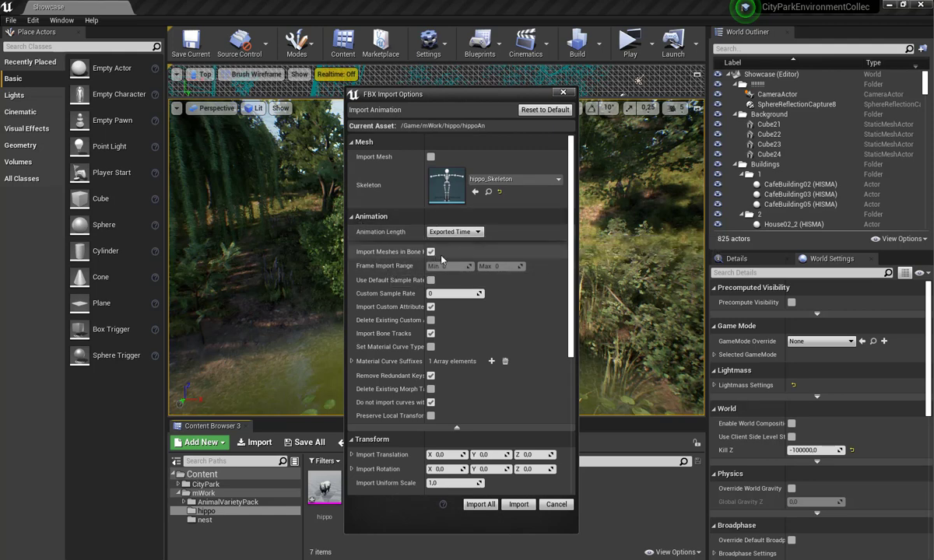
pyautogui.click(478, 233)
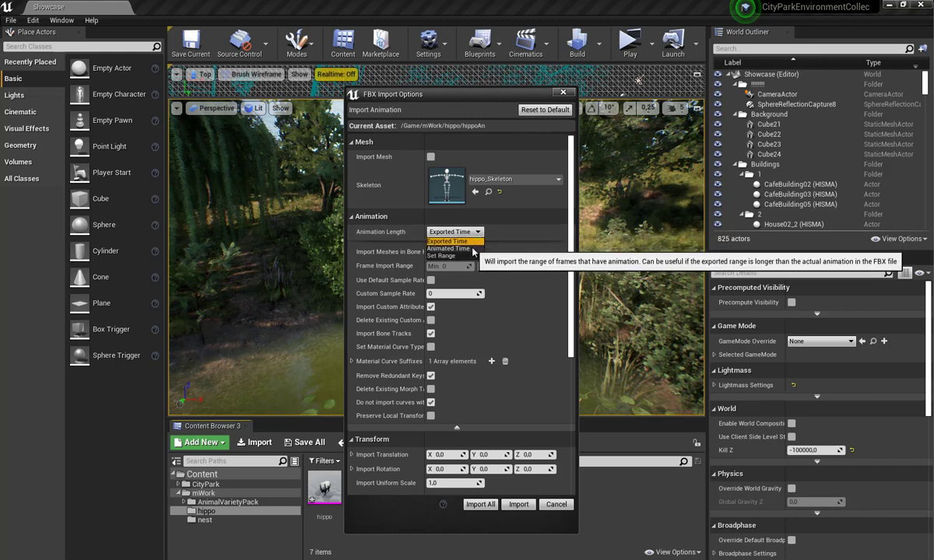
pyautogui.click(449, 241)
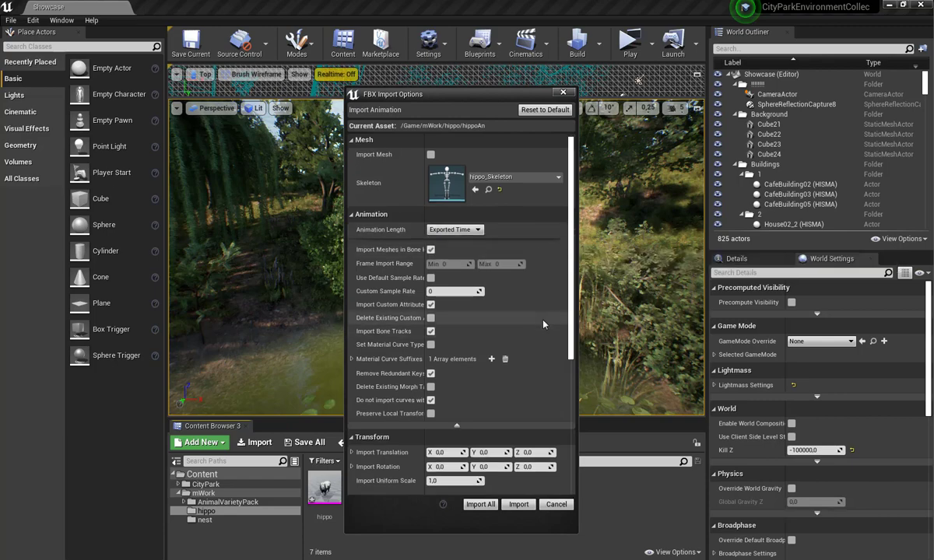
pyautogui.scroll(-1, 543, 323)
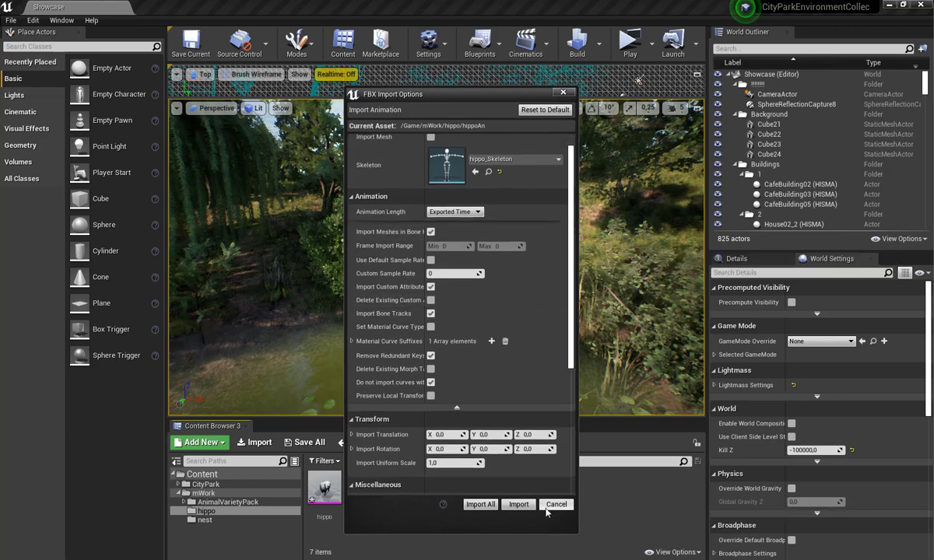
pyautogui.click(519, 505)
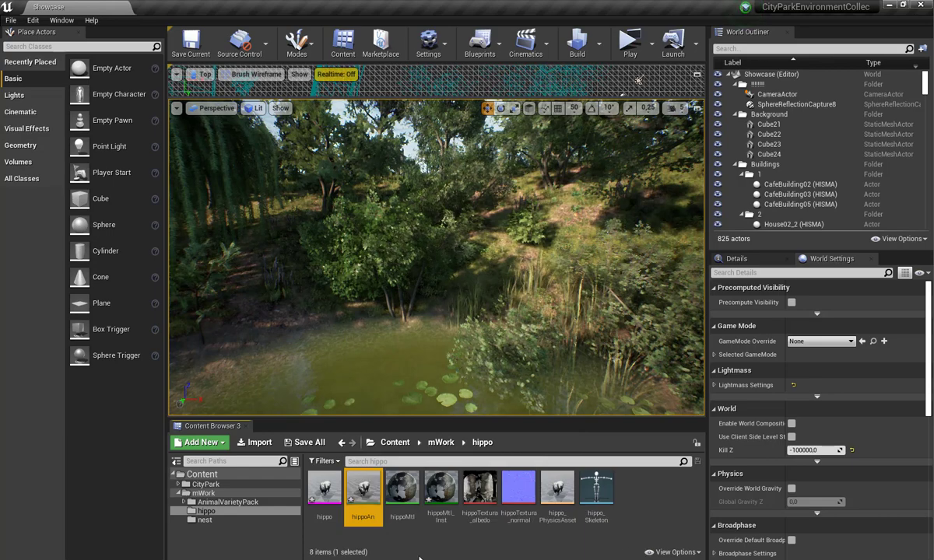
pyautogui.click(415, 548)
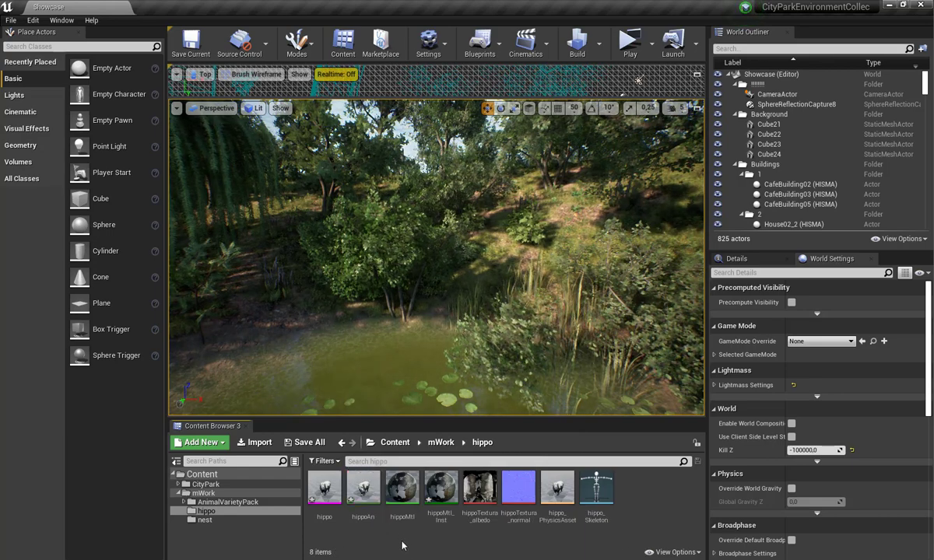
pyautogui.doubleClick(366, 492)
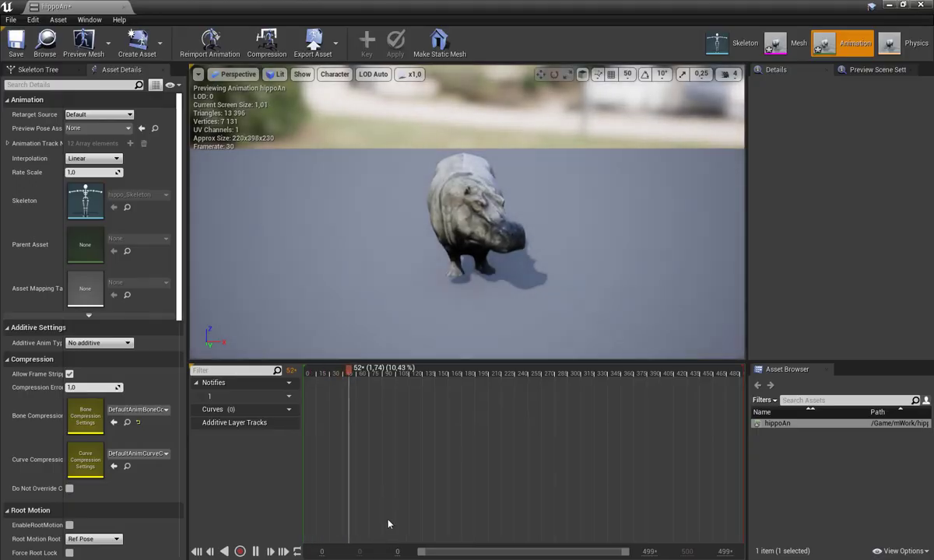
pyautogui.moveTo(377, 372); pyautogui.dragTo(458, 397)
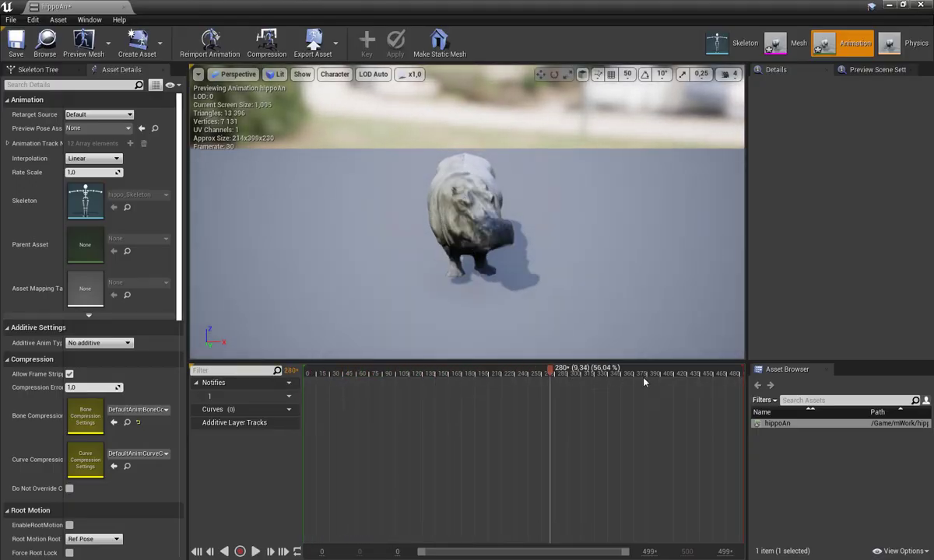
pyautogui.click(113, 7)
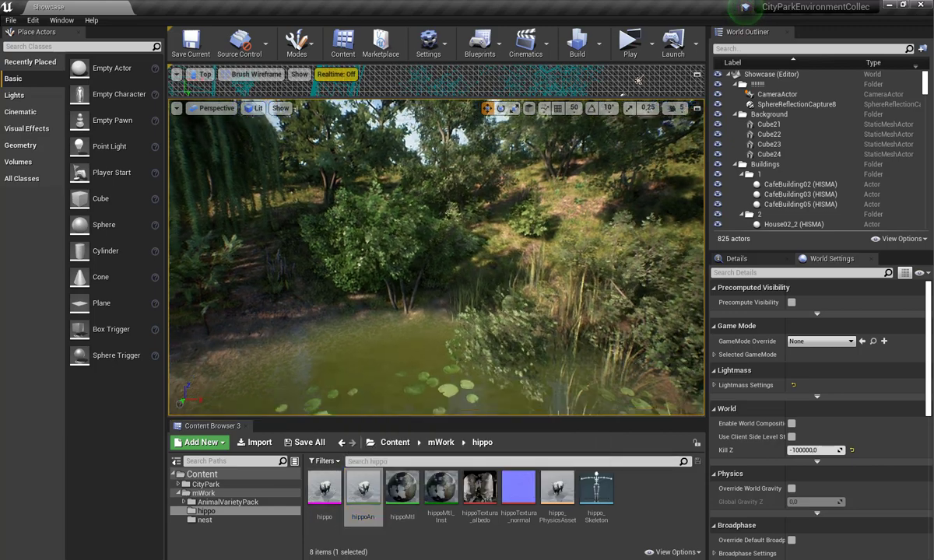
# - Drop hippoAn into the pond so the hippo stands in the water, and frame it
pyautogui.moveTo(436, 257)
pyautogui.mouseDown(button='right')
pyautogui.moveTo(436, 311)
pyautogui.moveTo(436, 257)
pyautogui.moveTo(412, 304)
pyautogui.mouseUp(button='right')
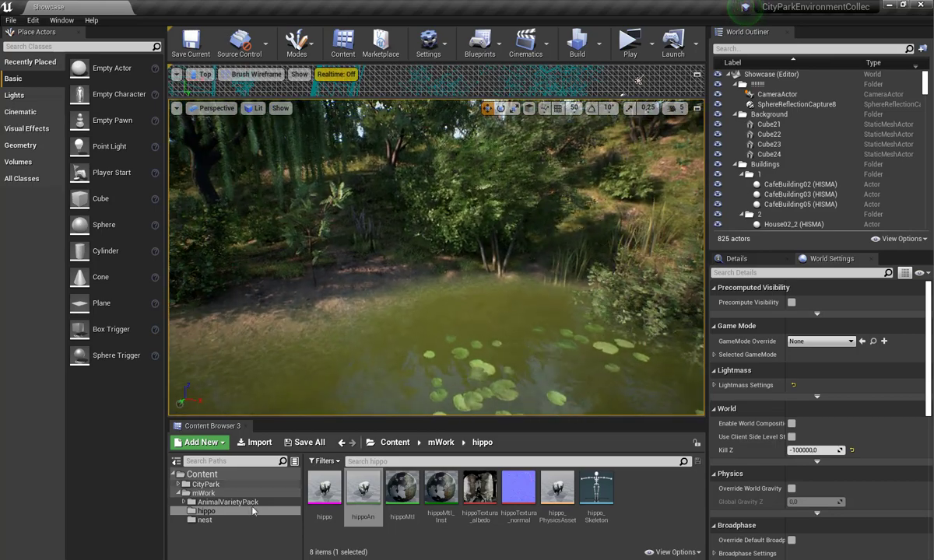
pyautogui.click(325, 490)
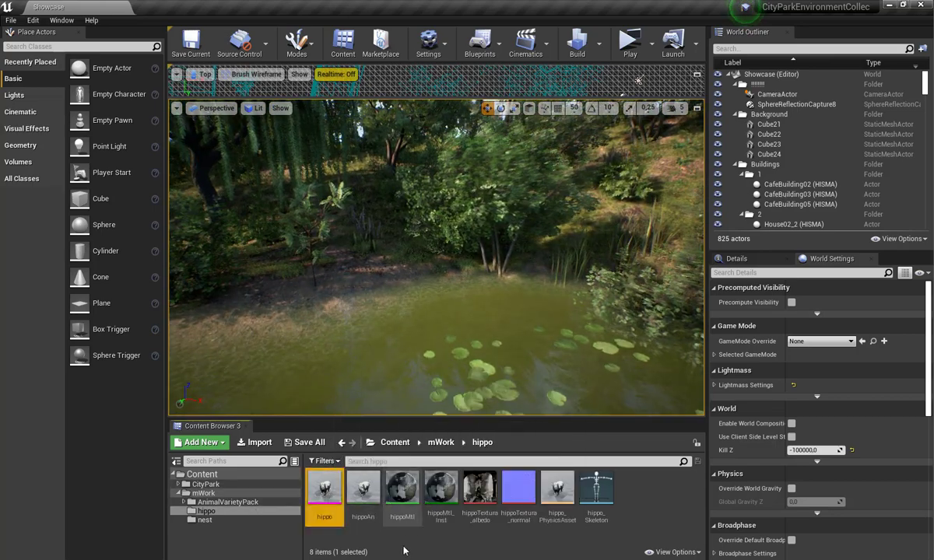
pyautogui.moveTo(364, 489); pyautogui.dragTo(369, 319)
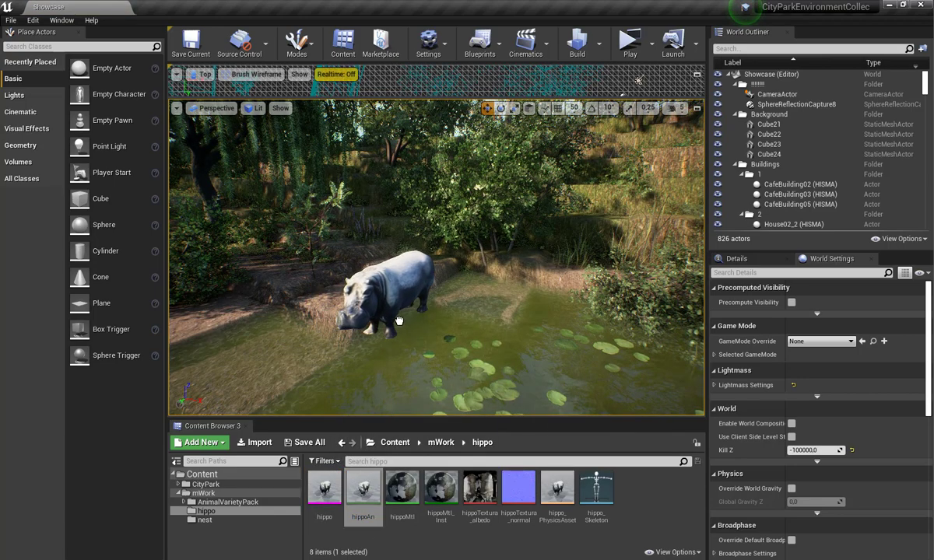
pyautogui.click(426, 346)
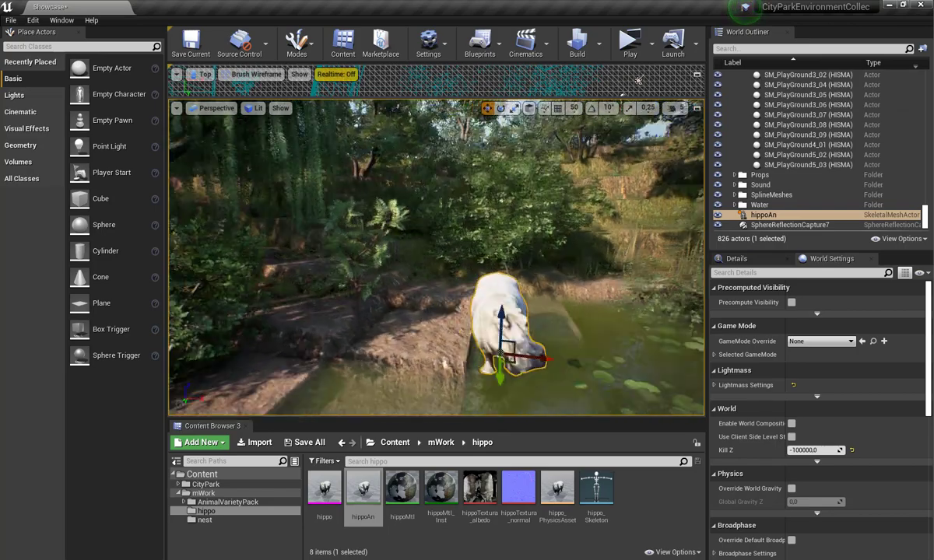
pyautogui.press('f')
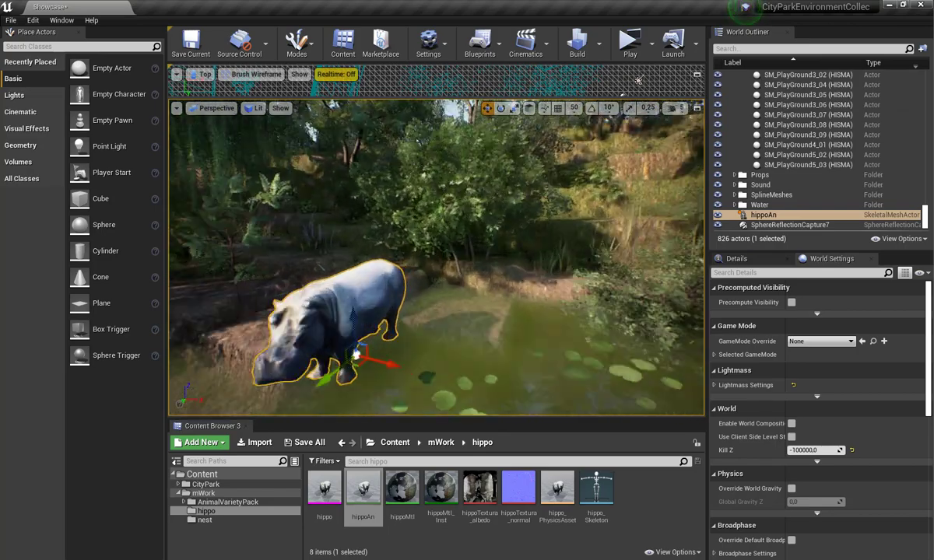
pyautogui.scroll(-5, 420, 358)
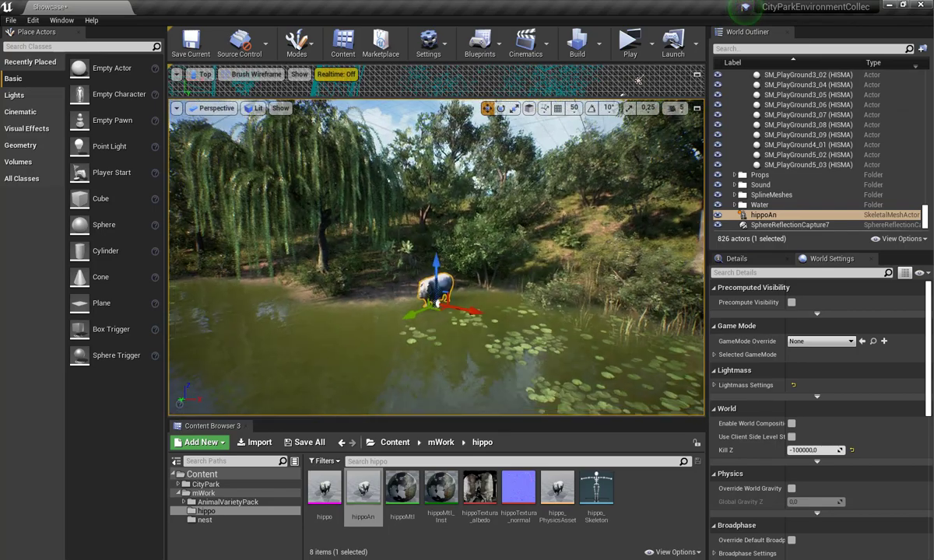
pyautogui.scroll(3, 436, 257)
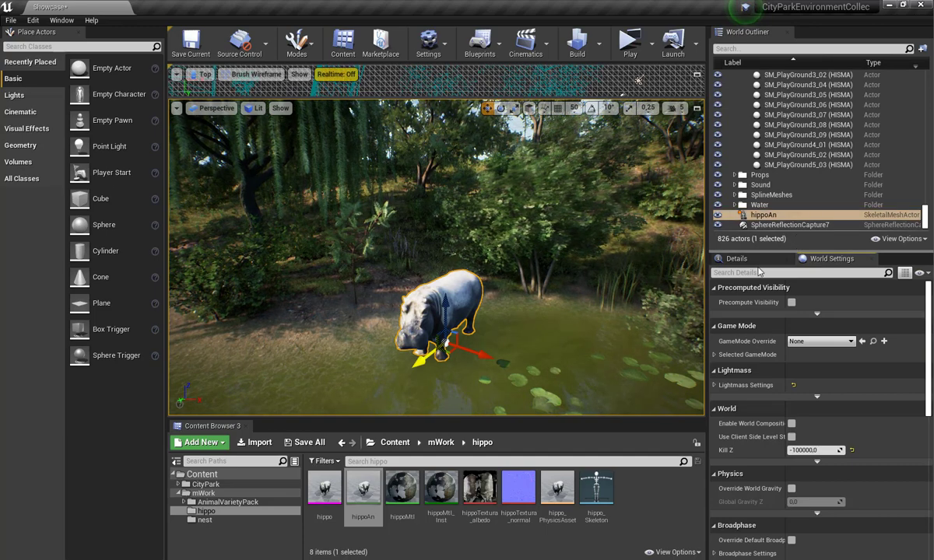
# - Set hippoAn's scale to 1.5 on X, Y and Z in the Details panel
pyautogui.click(776, 252)
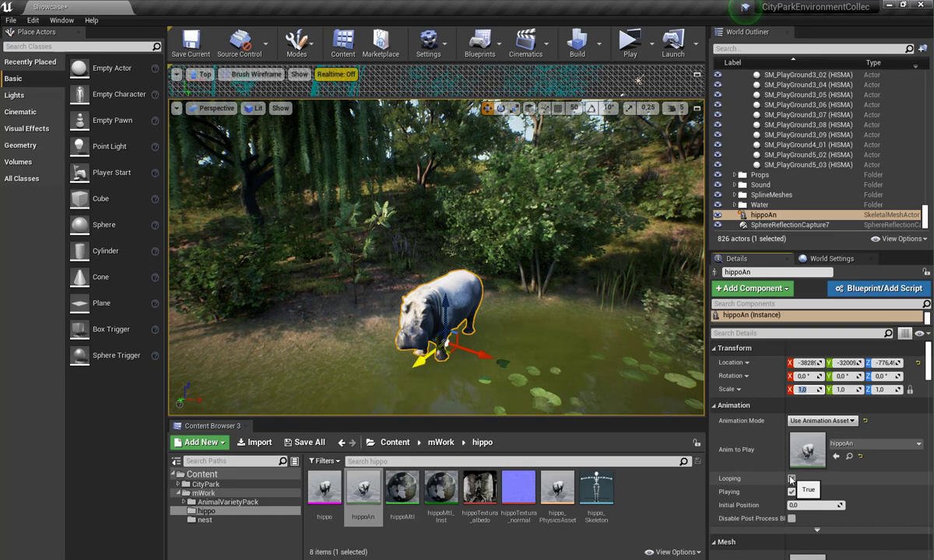
pyautogui.write('2')
pyautogui.press('Return')
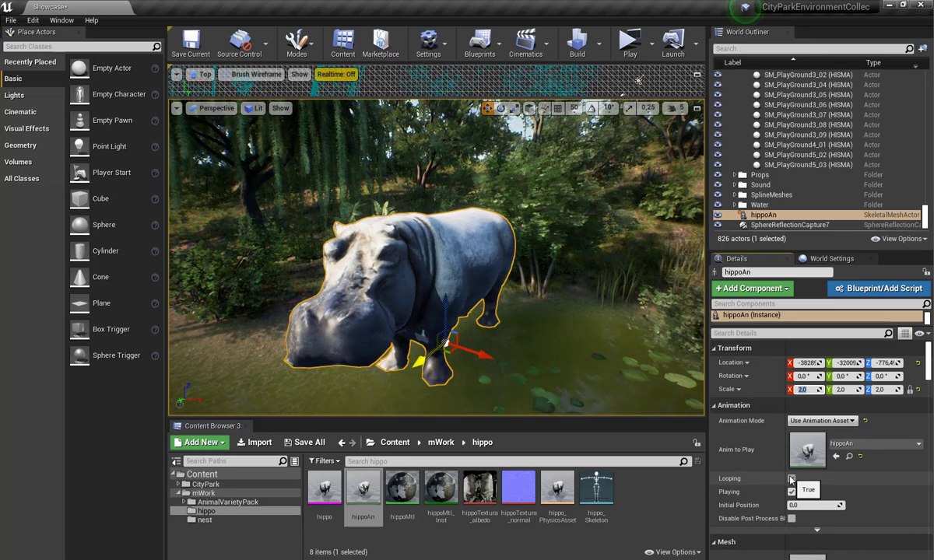
pyautogui.press('Return')
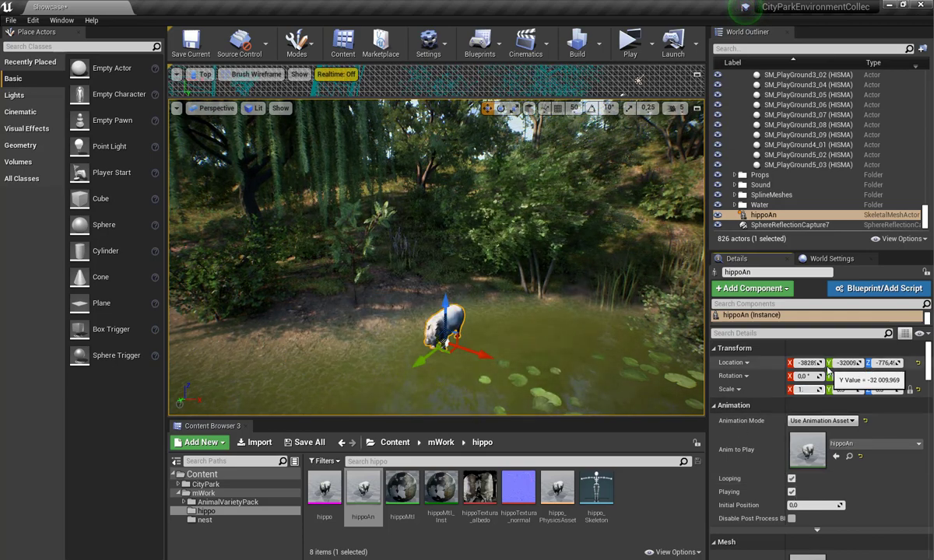
pyautogui.write('5')
pyautogui.press('Return')
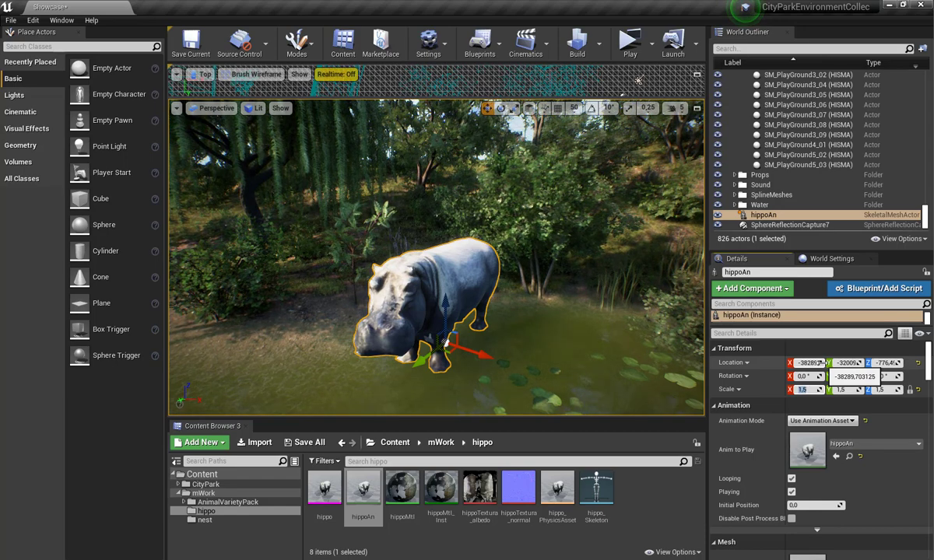
# - Move the hippo lower into the water and farther back-left in the pond
pyautogui.moveTo(436, 257); pyautogui.dragTo(436, 256, button='right')
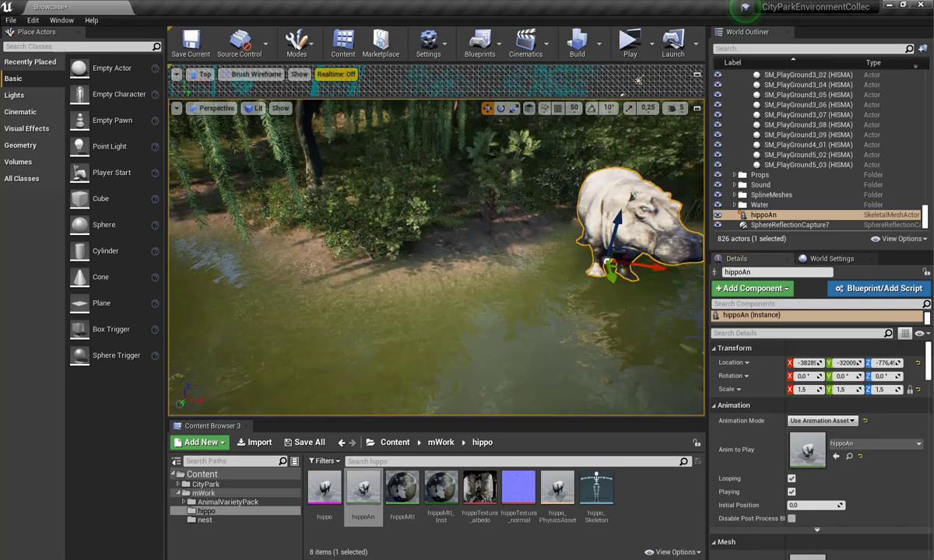
pyautogui.moveTo(549, 286); pyautogui.dragTo(549, 287, button='right')
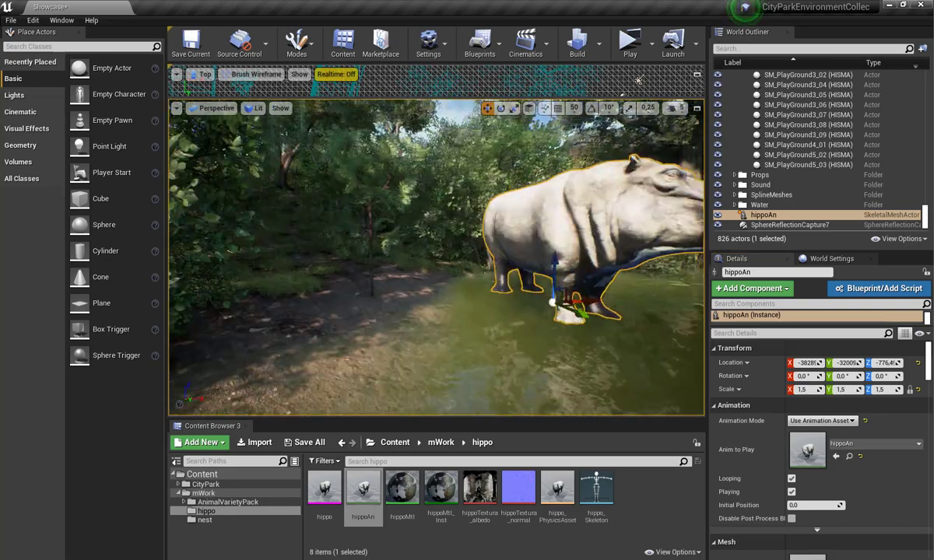
pyautogui.moveTo(549, 287); pyautogui.dragTo(538, 301)
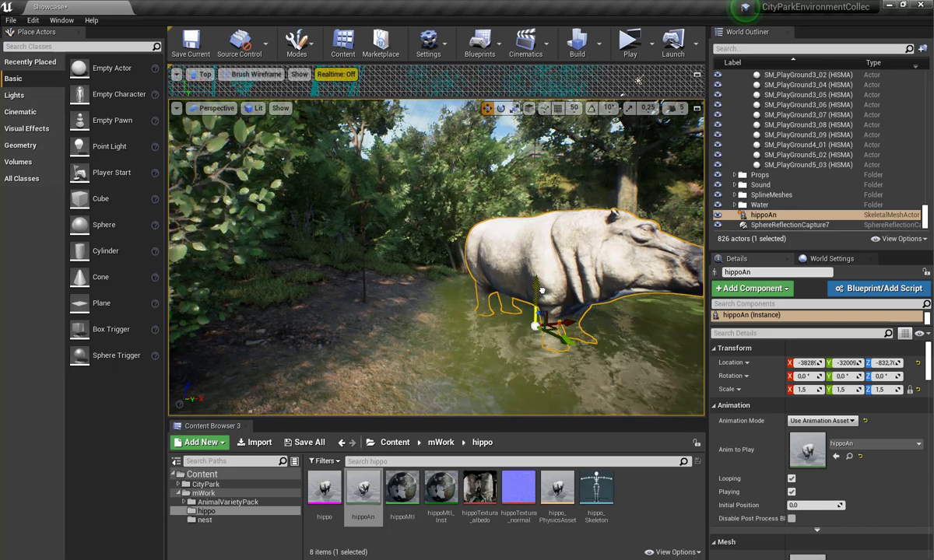
pyautogui.moveTo(538, 300); pyautogui.dragTo(580, 304, button='right')
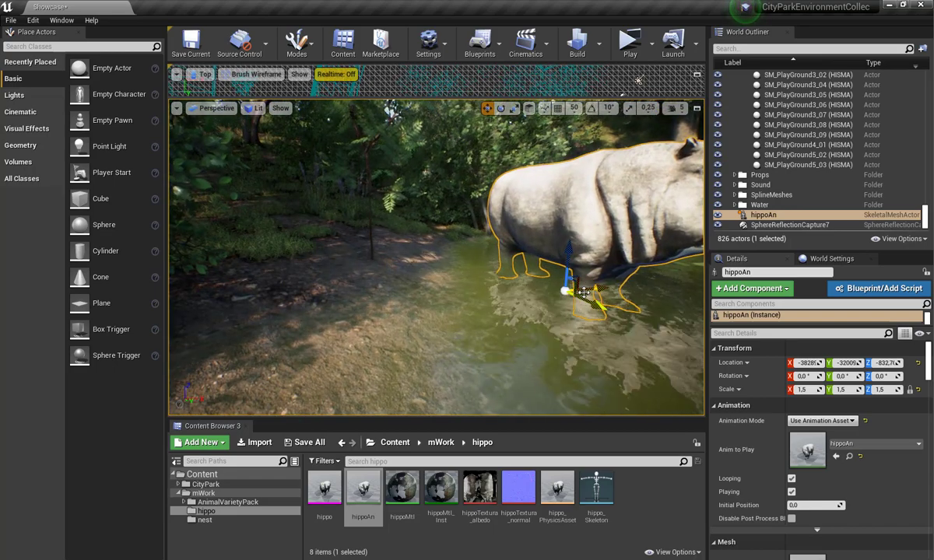
pyautogui.moveTo(584, 293); pyautogui.dragTo(515, 276)
pyautogui.moveTo(515, 276); pyautogui.dragTo(516, 276, button='right')
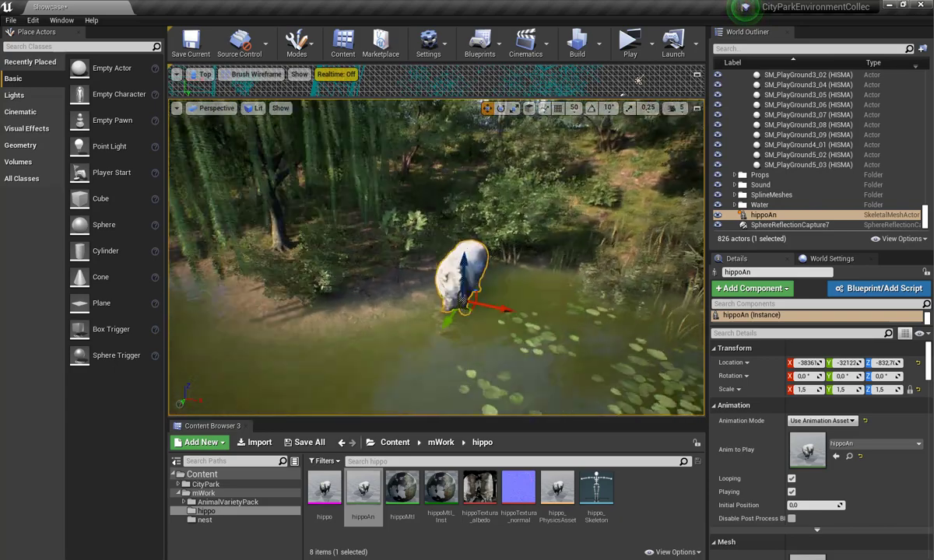
pyautogui.press('f')
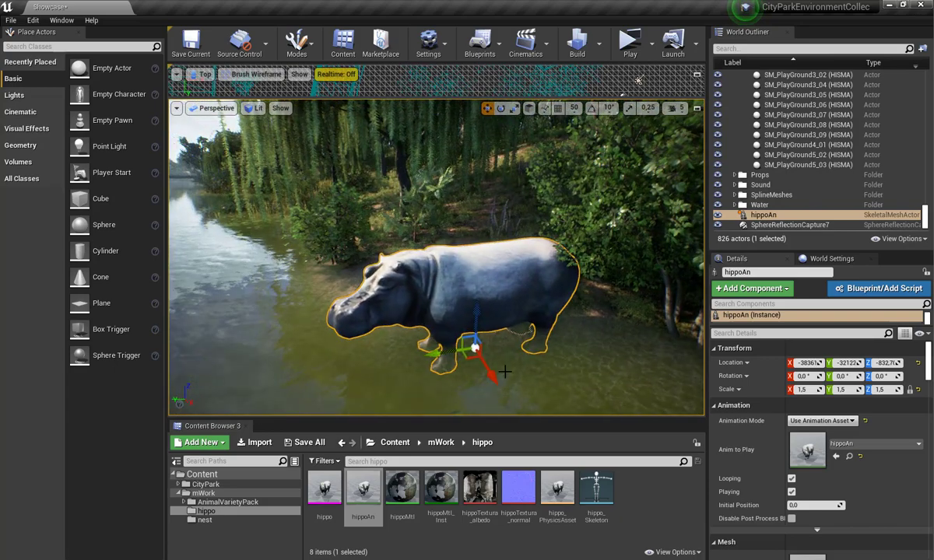
# - Rotate the hippo about -57° around its vertical axis, then deselect it
pyautogui.moveTo(515, 275); pyautogui.dragTo(515, 276, button='right')
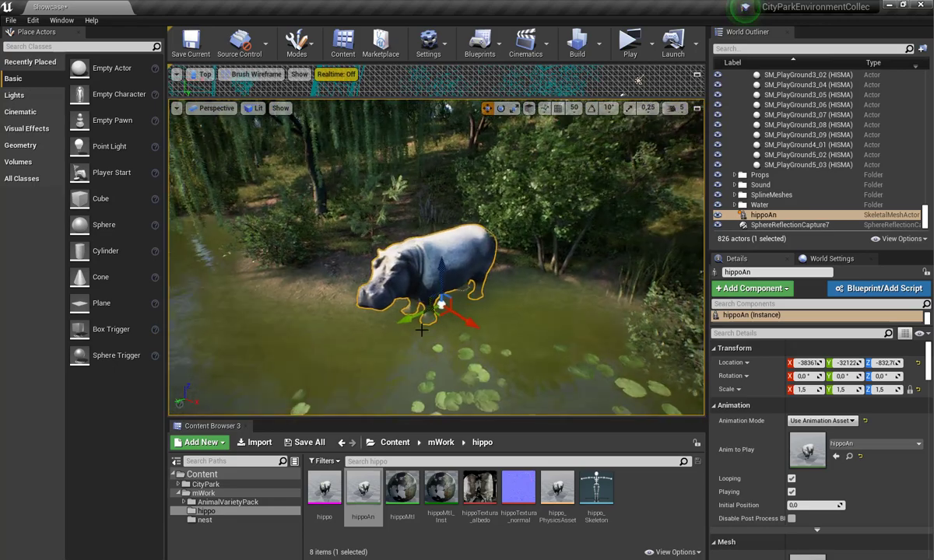
pyautogui.moveTo(459, 334); pyautogui.dragTo(460, 334, button='right')
pyautogui.press('e')
pyautogui.press('w')
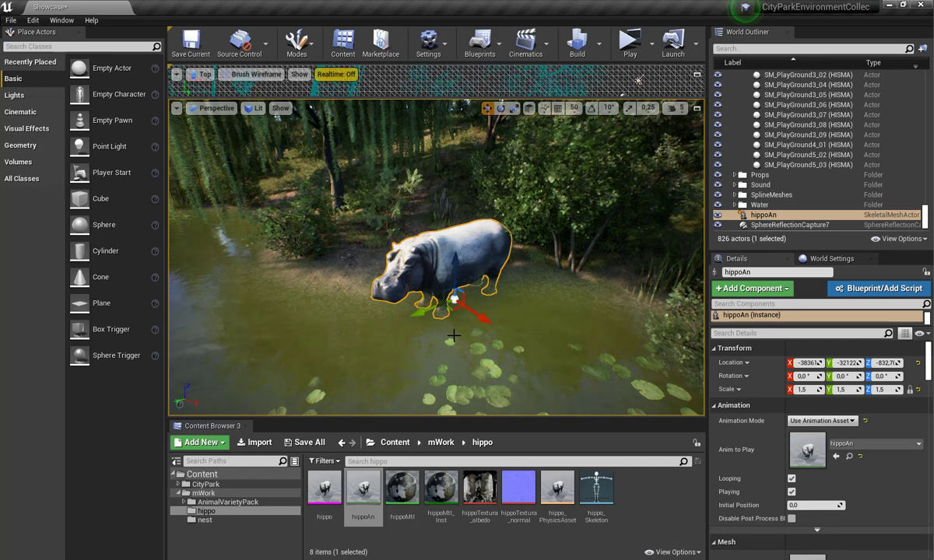
pyautogui.press('e')
pyautogui.moveTo(452, 336); pyautogui.dragTo(389, 336)
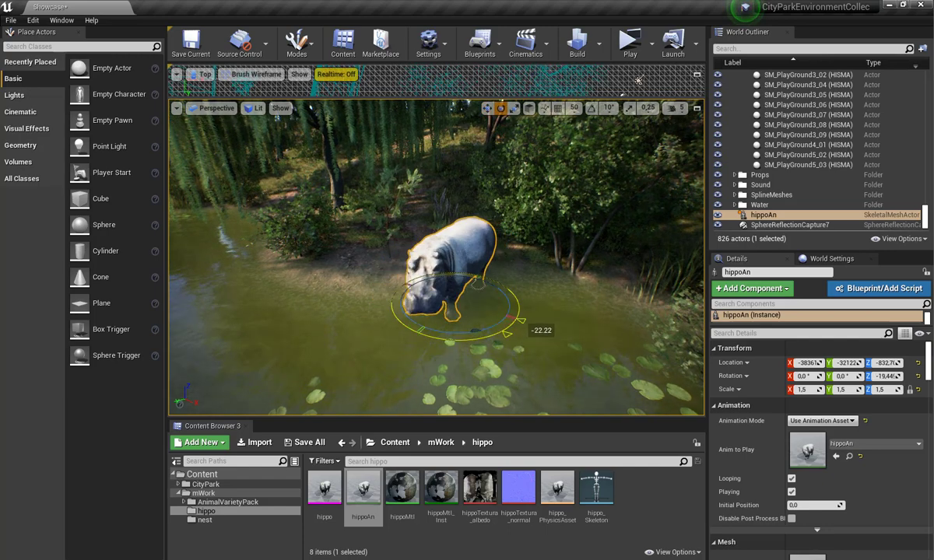
pyautogui.moveTo(459, 333); pyautogui.dragTo(459, 334, button='right')
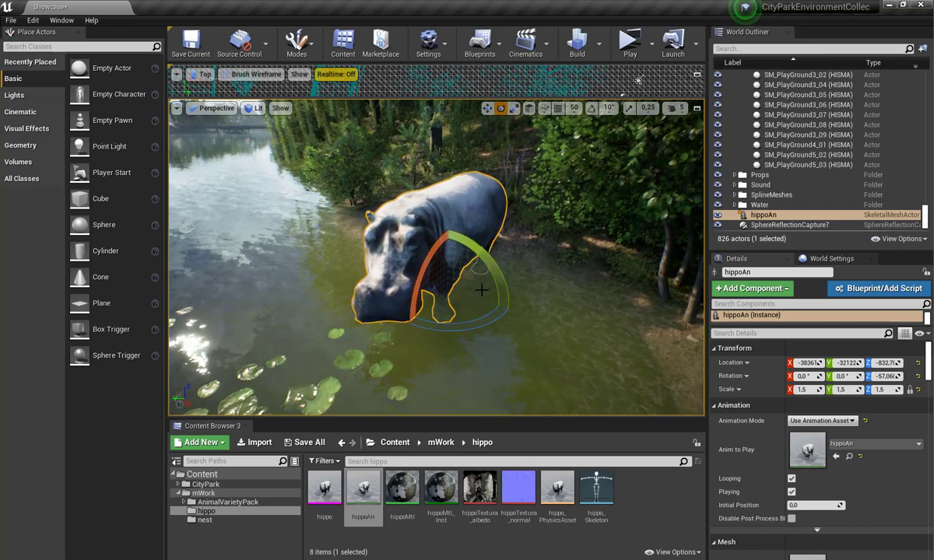
pyautogui.press('Escape')
# - Drag hippoMtl_Inst onto the hippo in the pond to apply the material
pyautogui.moveTo(442, 489); pyautogui.dragTo(499, 541)
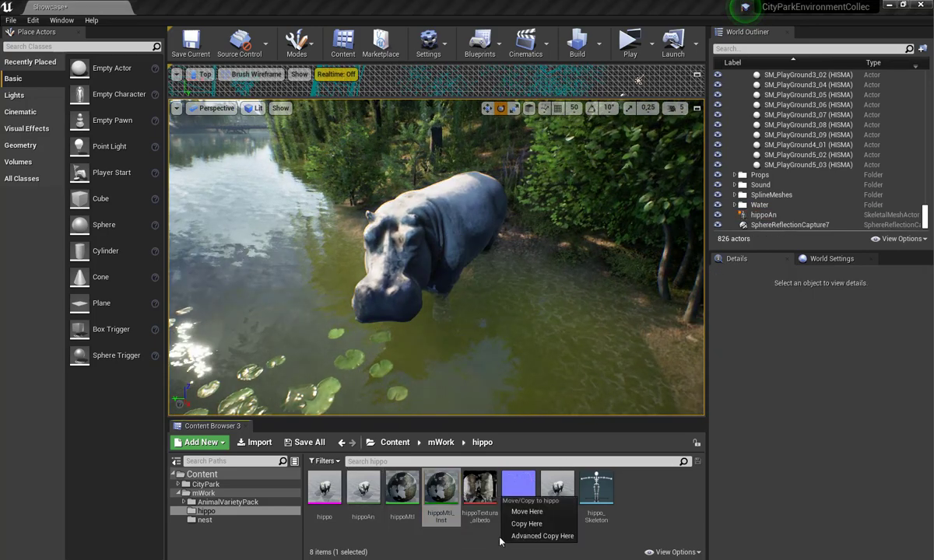
pyautogui.press('Escape')
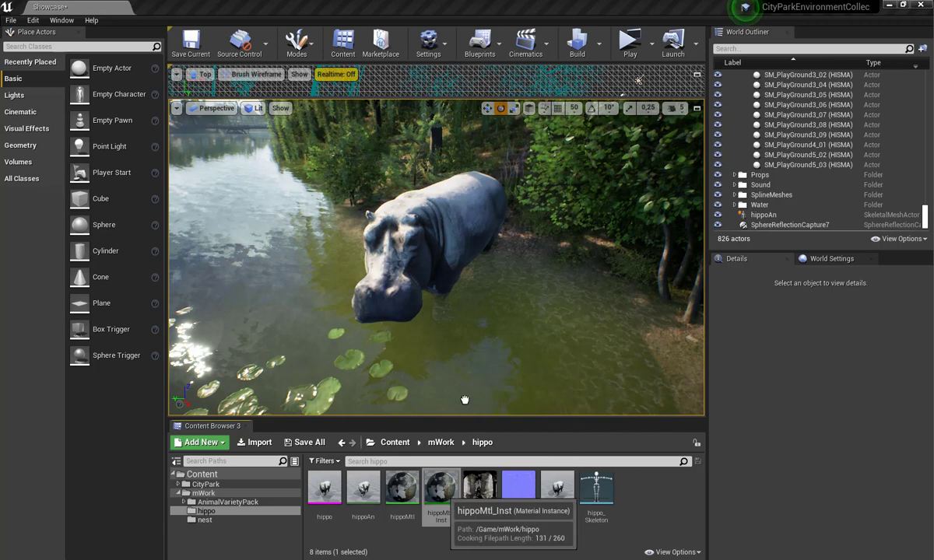
pyautogui.moveTo(441, 491); pyautogui.dragTo(453, 221)
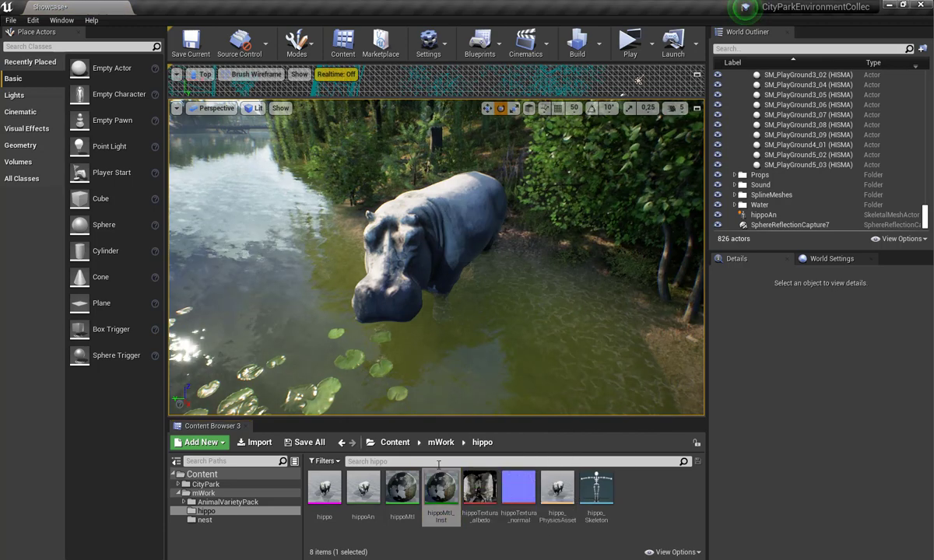
# - Open hippoMtl_Inst beside the level and enable overrides for diff, metall, normal and rough
pyautogui.doubleClick(442, 489)
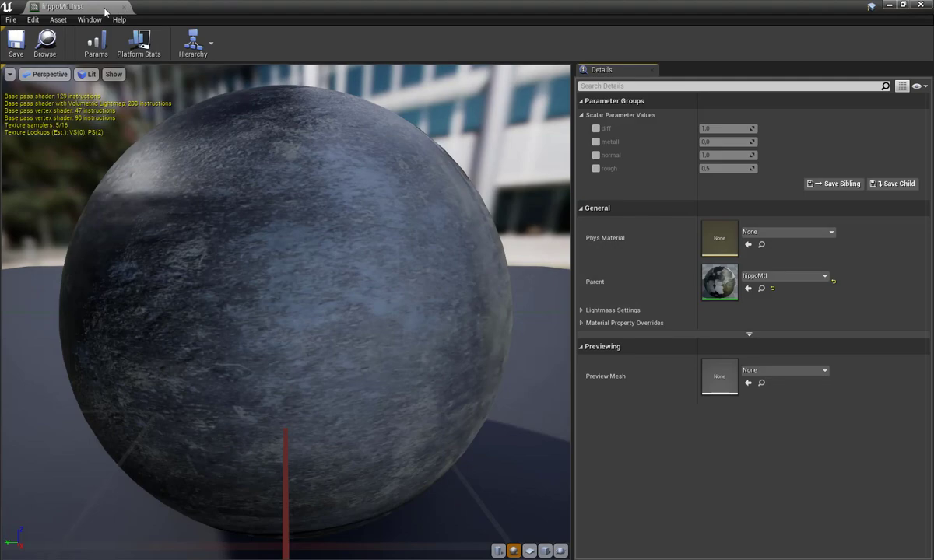
pyautogui.doubleClick(106, 12)
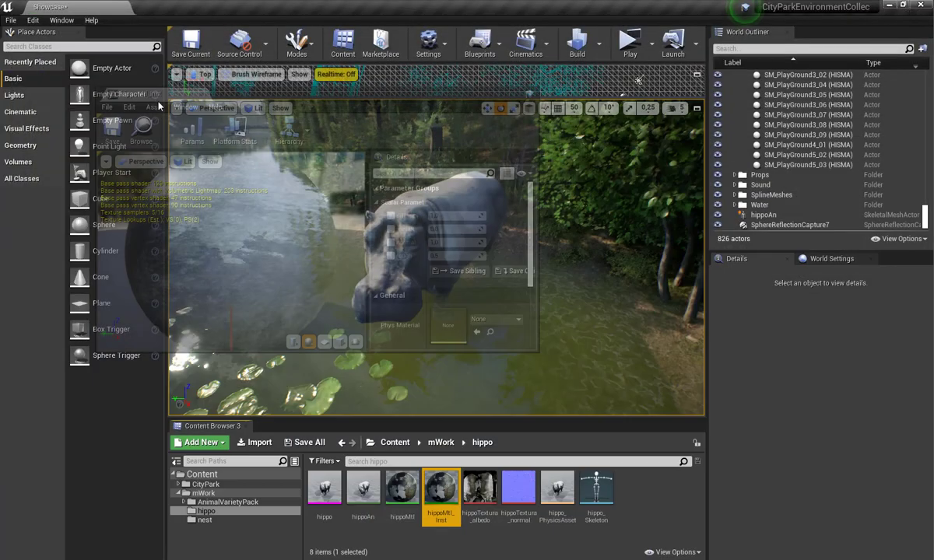
pyautogui.moveTo(354, 94); pyautogui.dragTo(741, 253)
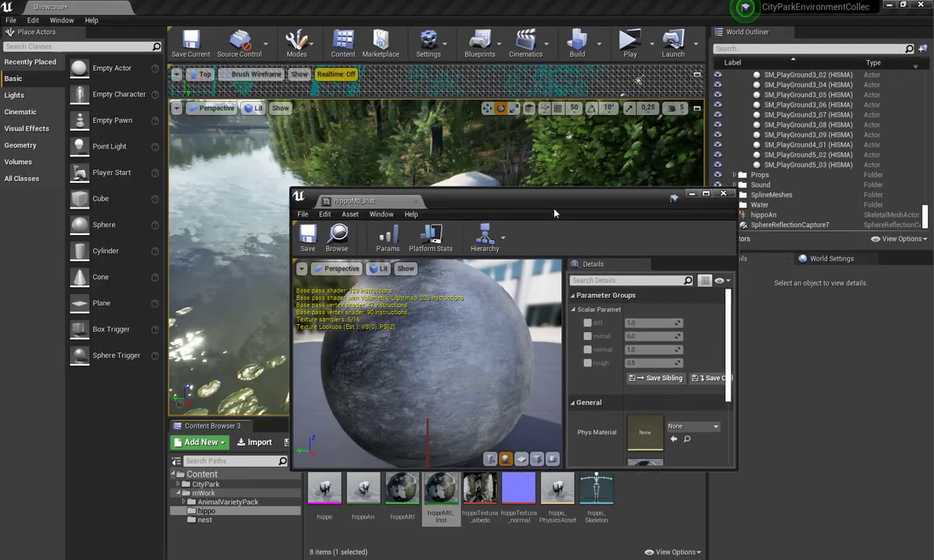
pyautogui.moveTo(468, 344); pyautogui.dragTo(468, 345, button='right')
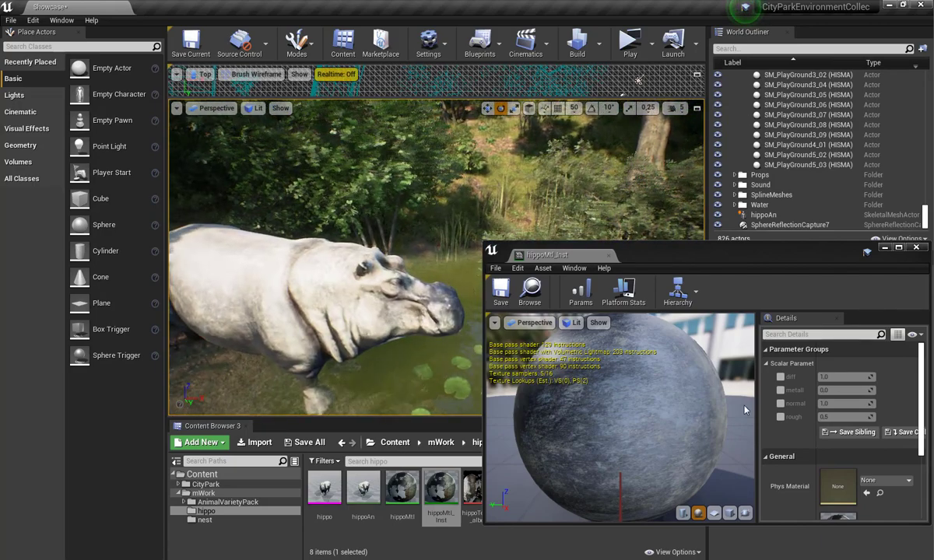
pyautogui.click(781, 377)
pyautogui.click(781, 390)
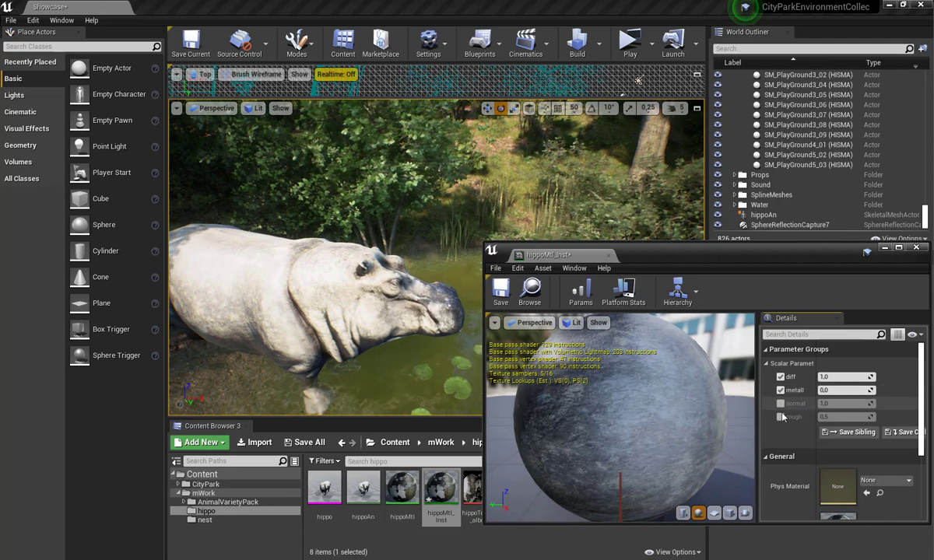
pyautogui.click(781, 403)
pyautogui.click(780, 417)
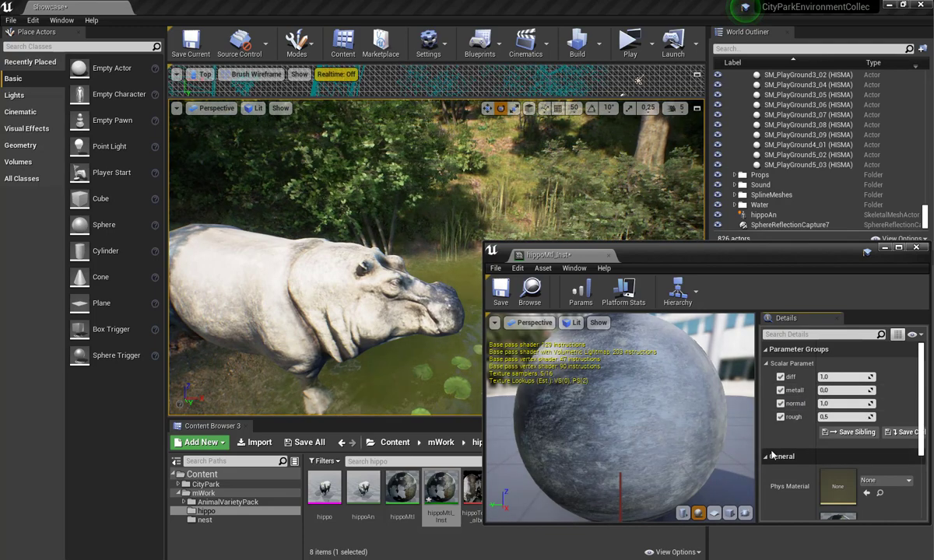
# - Adjust diff to 0.19, metall 0.2, normal 1.15 and rough about 0.59
pyautogui.moveTo(848, 377)
pyautogui.mouseDown()
pyautogui.moveTo(802, 376)
pyautogui.moveTo(838, 376)
pyautogui.mouseUp()
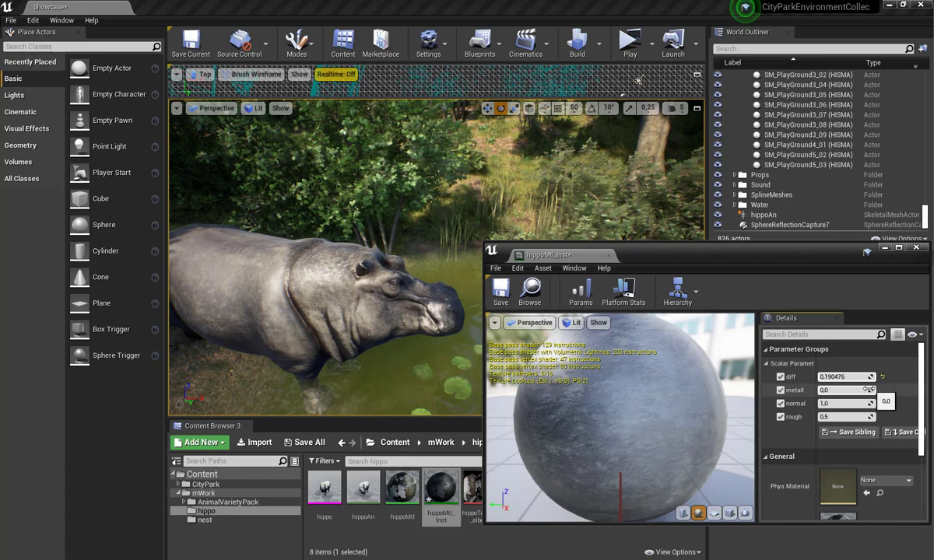
pyautogui.moveTo(841, 390); pyautogui.dragTo(852, 390)
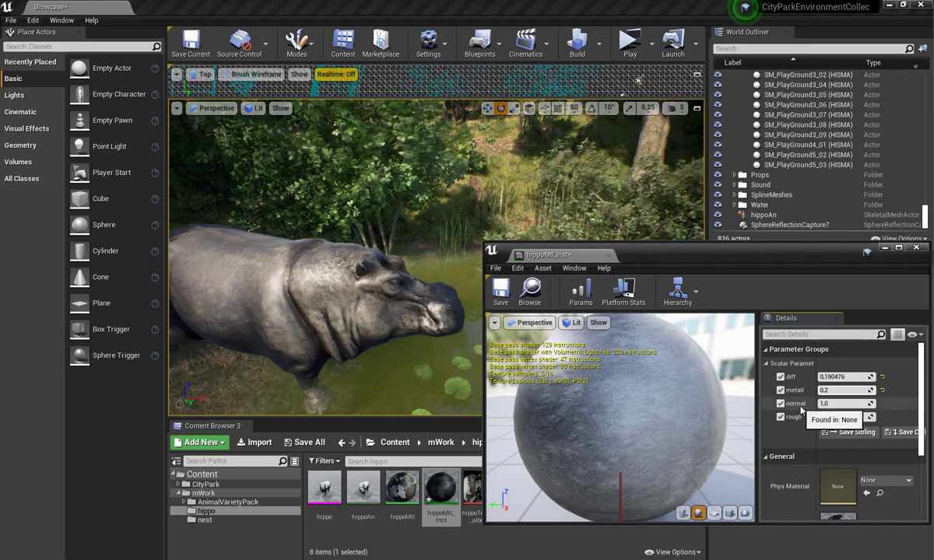
pyautogui.moveTo(844, 403); pyautogui.dragTo(856, 403)
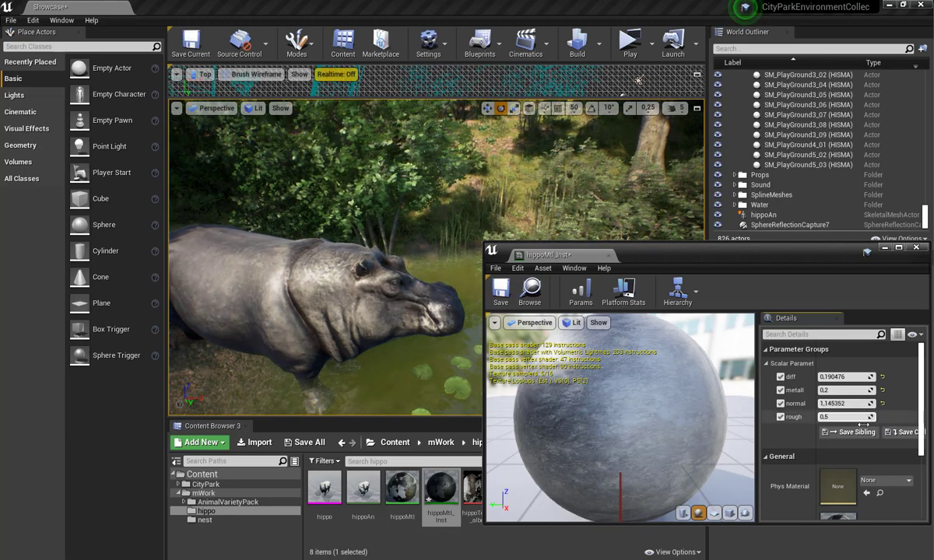
pyautogui.moveTo(864, 424); pyautogui.dragTo(832, 424)
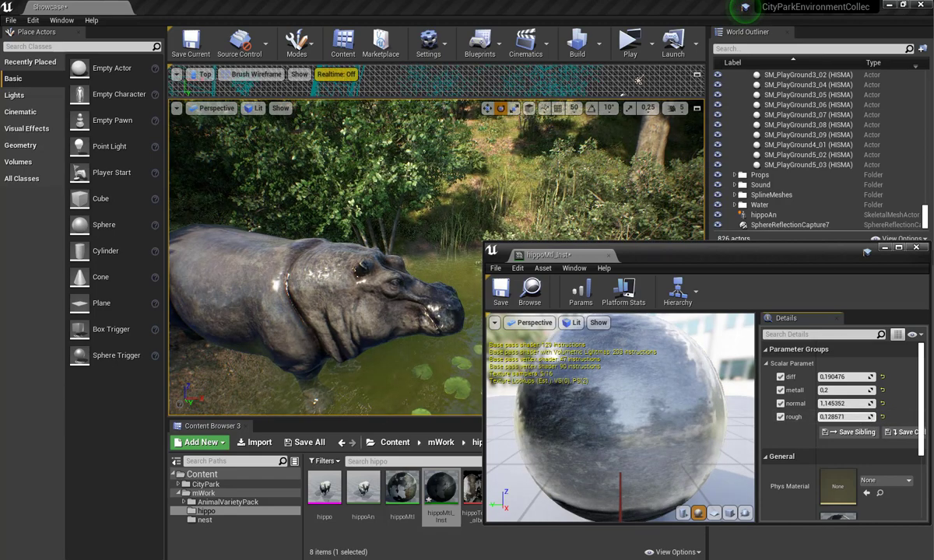
pyautogui.moveTo(844, 417); pyautogui.dragTo(856, 417)
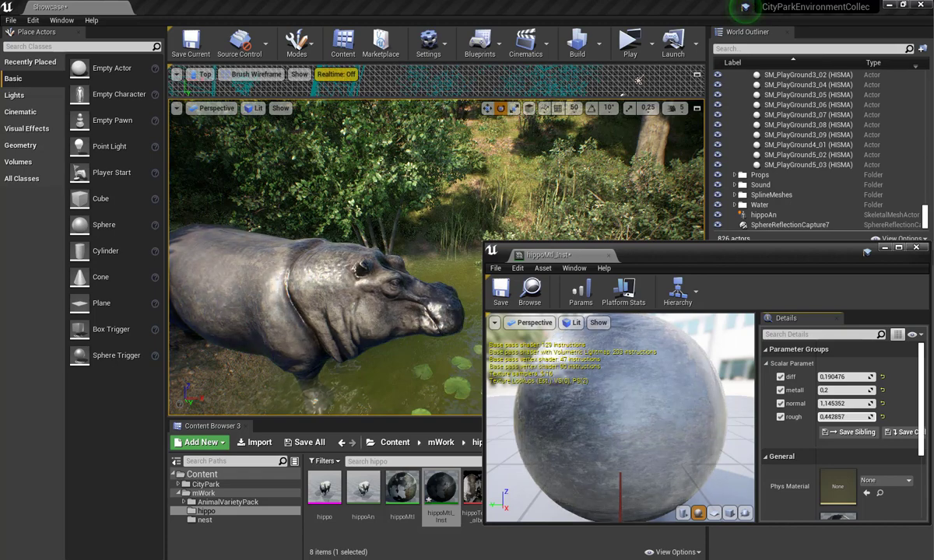
pyautogui.moveTo(846, 417); pyautogui.dragTo(850, 417)
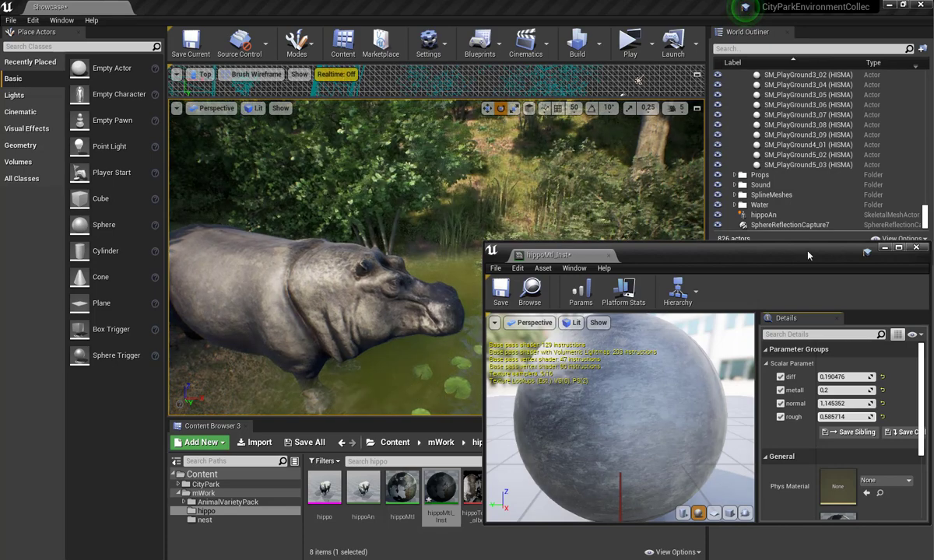
pyautogui.moveTo(739, 250); pyautogui.dragTo(572, 249)
pyautogui.click(604, 355)
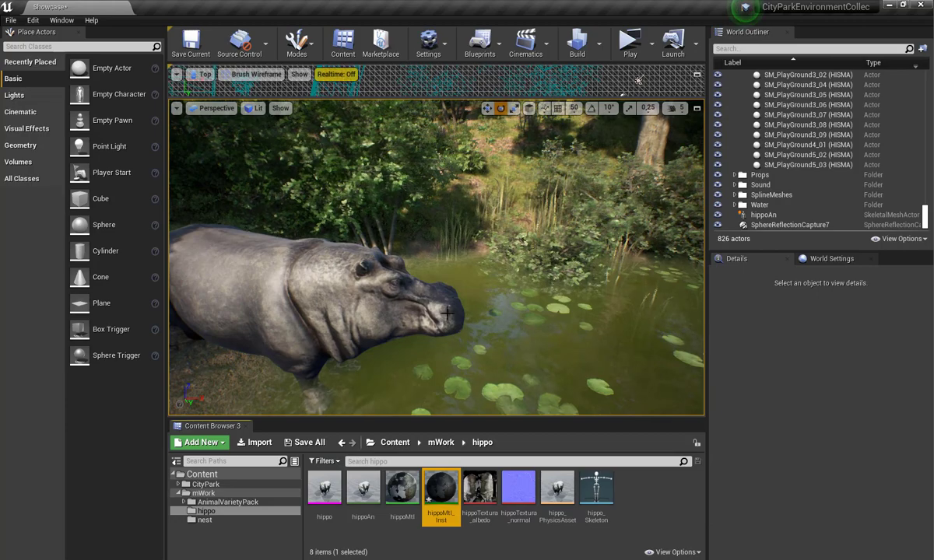
# - Turn the hippo to about Z -99.57 so it stands side-on, then deselect it
pyautogui.keyDown('alt'); pyautogui.moveTo(473, 271); pyautogui.dragTo(194, 278); pyautogui.keyUp('alt')
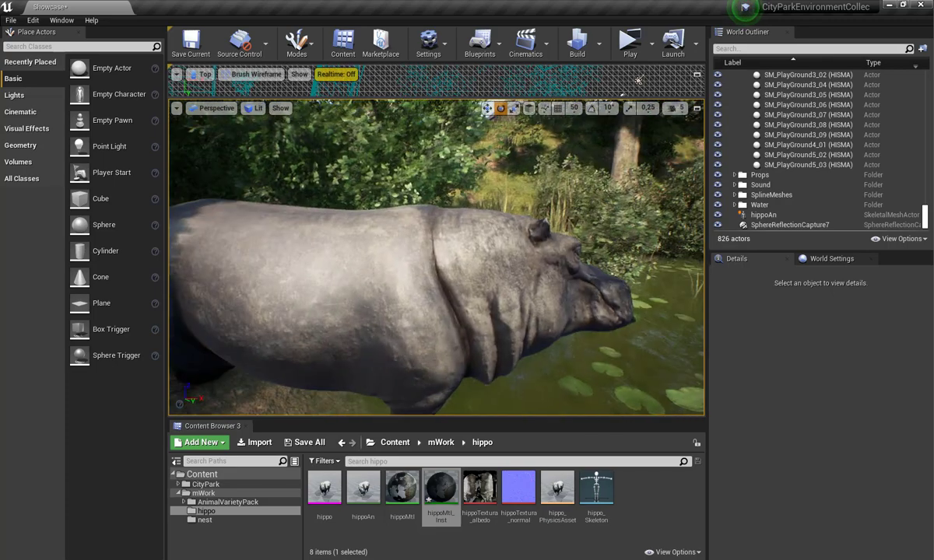
pyautogui.click(453, 275)
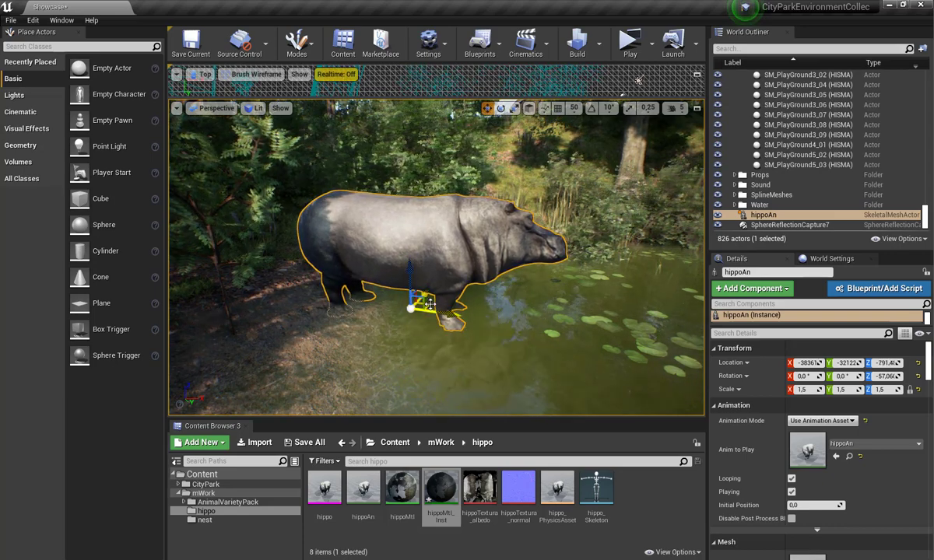
pyautogui.moveTo(462, 306); pyautogui.dragTo(483, 280)
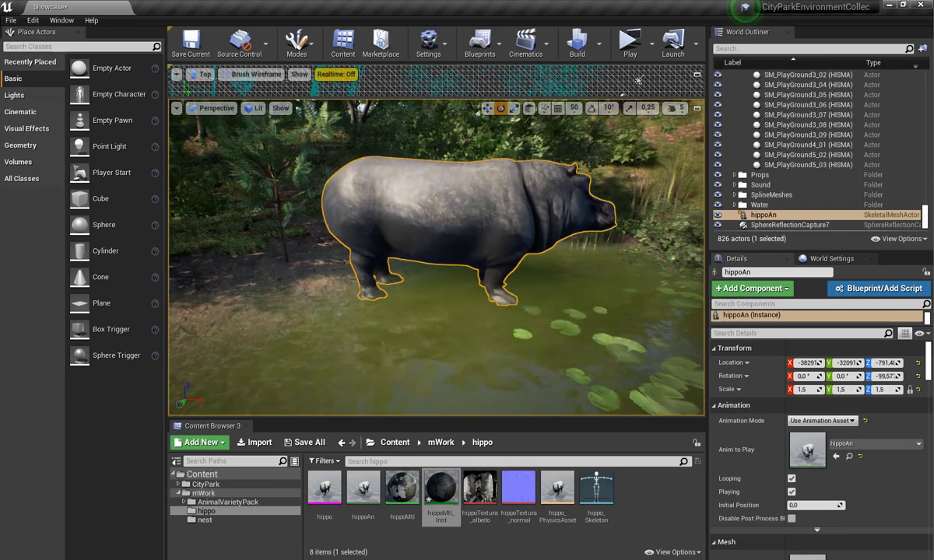
pyautogui.moveTo(405, 287)
pyautogui.mouseDown()
pyautogui.moveTo(448, 277)
pyautogui.moveTo(436, 342)
pyautogui.moveTo(467, 319)
pyautogui.moveTo(419, 298)
pyautogui.mouseUp()
pyautogui.click(441, 290)
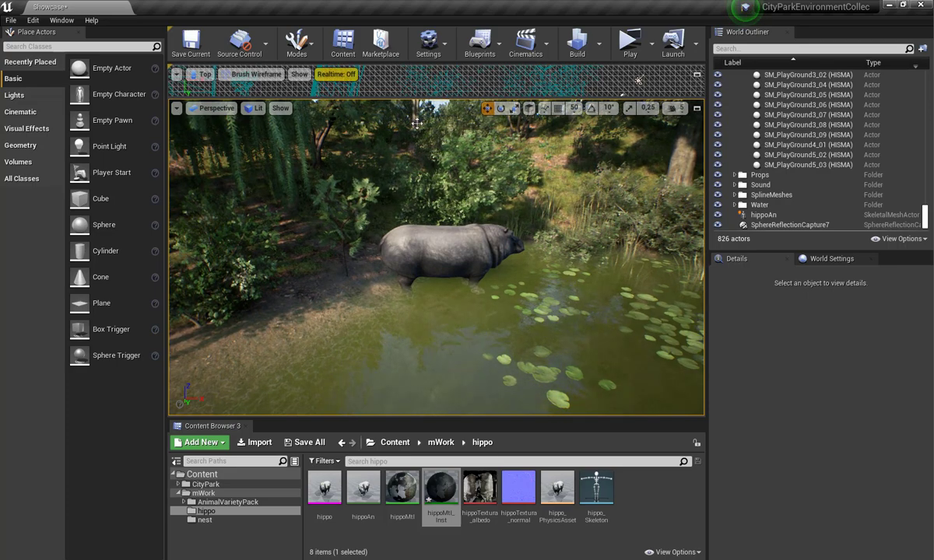
pyautogui.moveTo(417, 123); pyautogui.dragTo(405, 125)
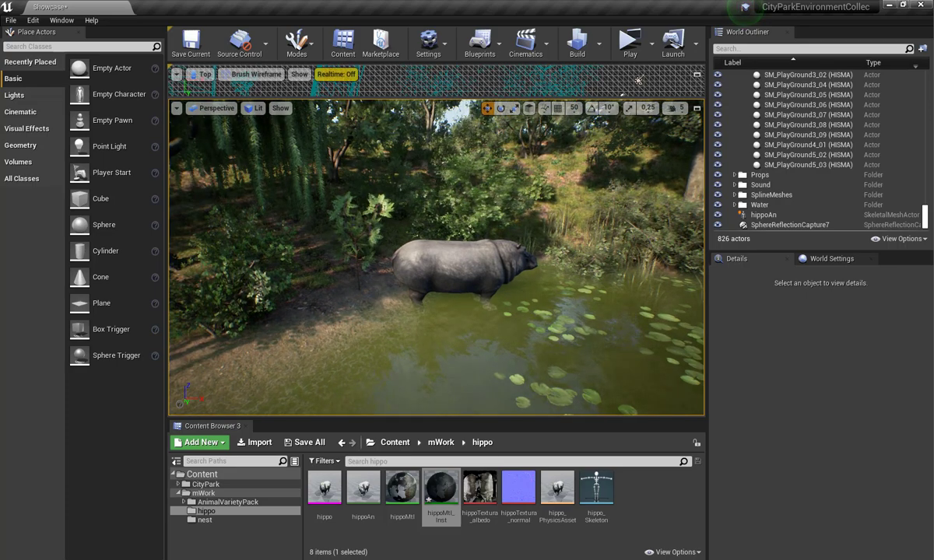
# - Save the level as a new map named hippo under /Game/mWork
pyautogui.hotkey('ctrl', 'shift', 's')
pyautogui.write('hippo')
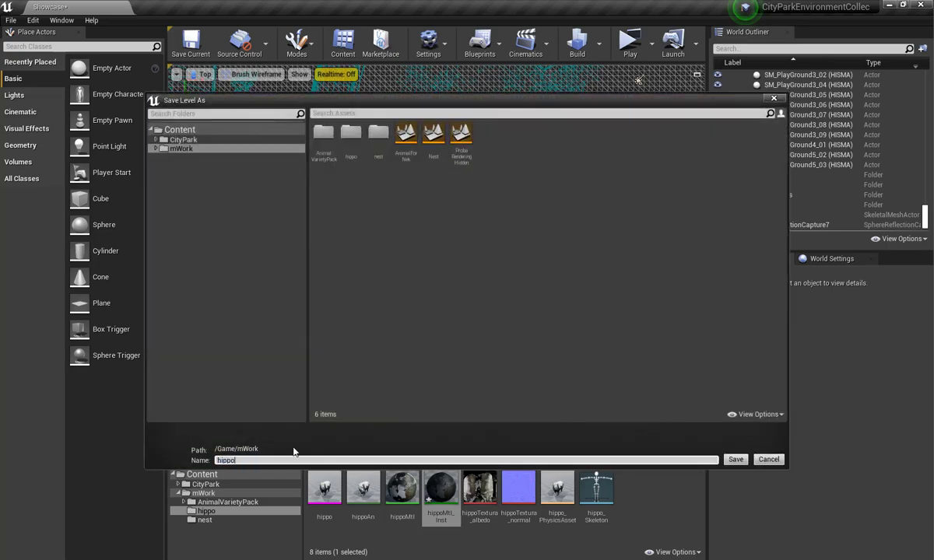
pyautogui.press('Return')
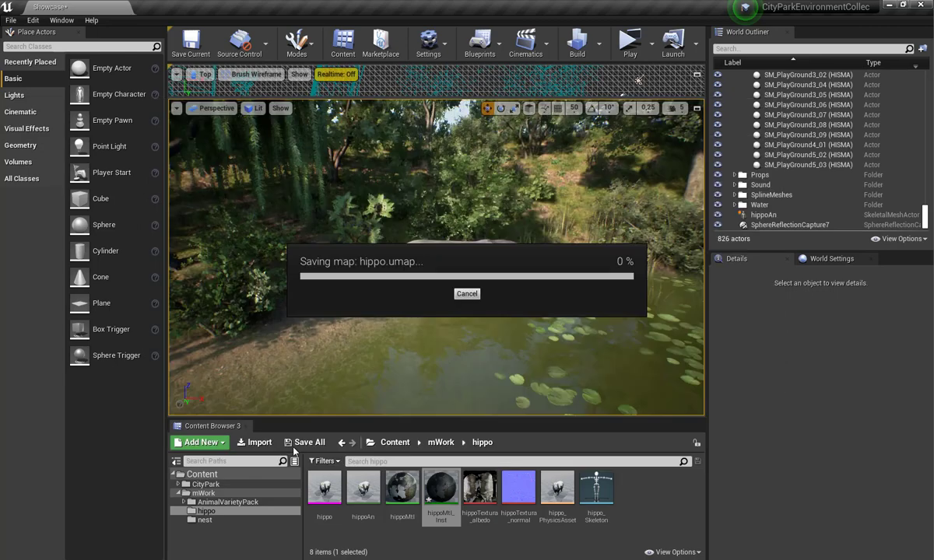
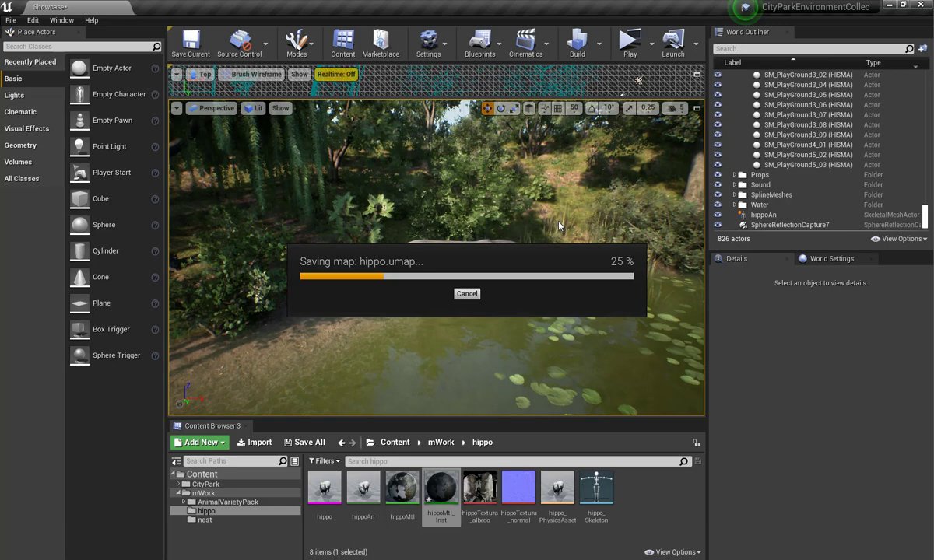
# - Save the map and add a level sequence named hippoS, saved in the mWork folder
pyautogui.click(441, 241)
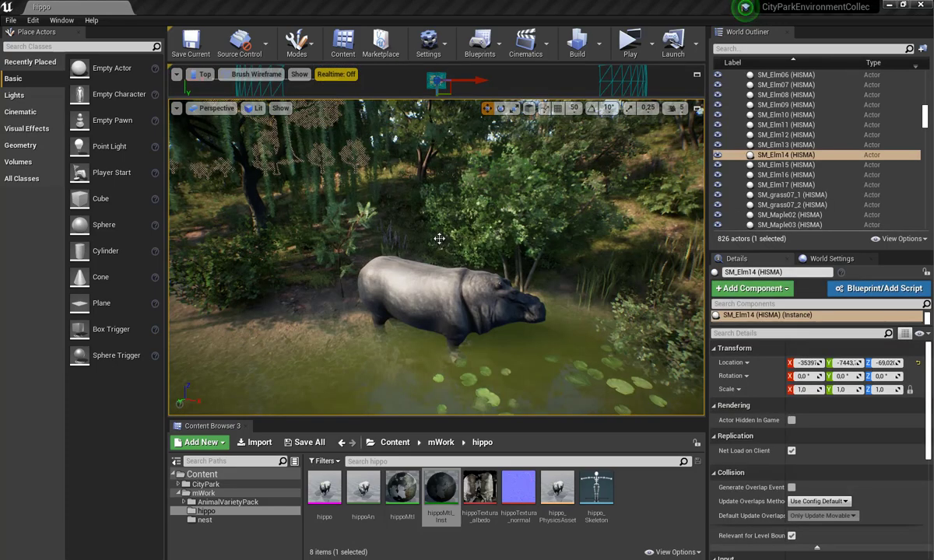
pyautogui.click(523, 43)
pyautogui.click(554, 75)
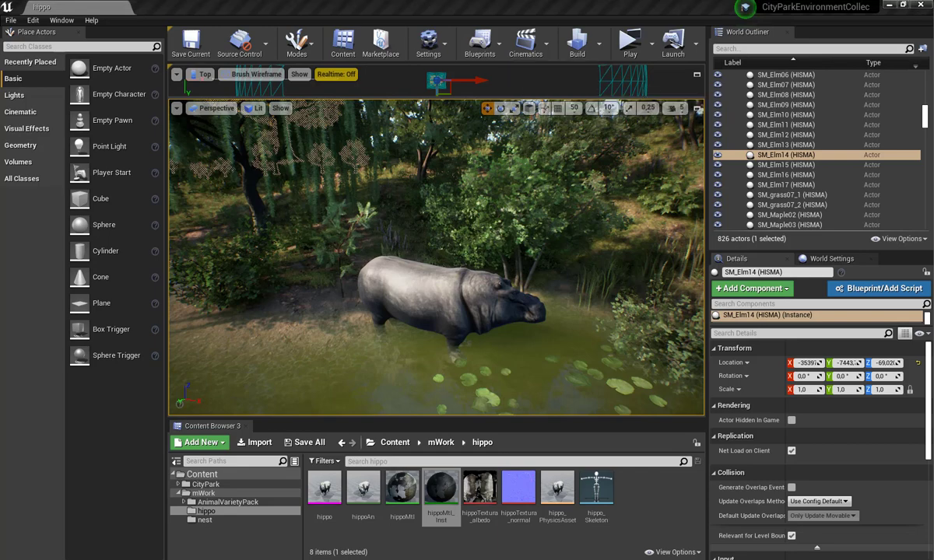
pyautogui.doubleClick(269, 187)
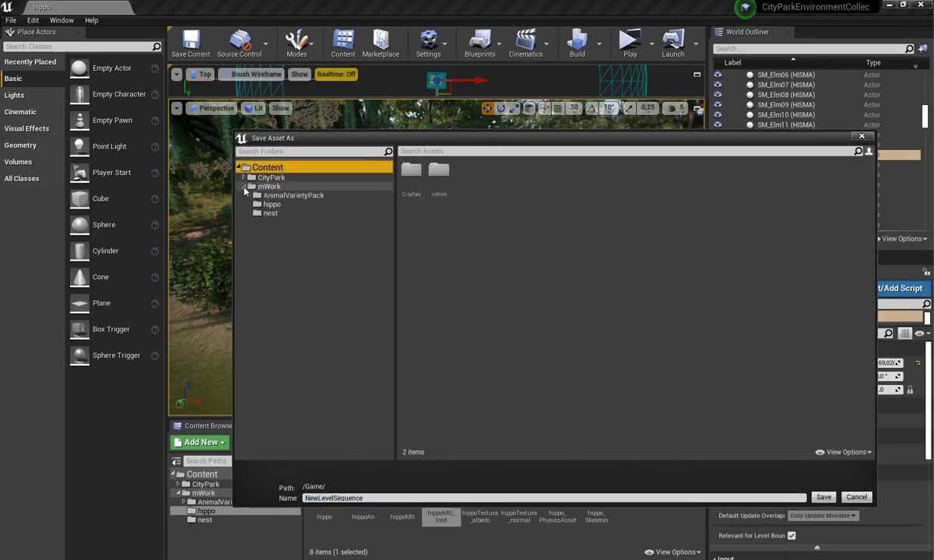
pyautogui.click(548, 176)
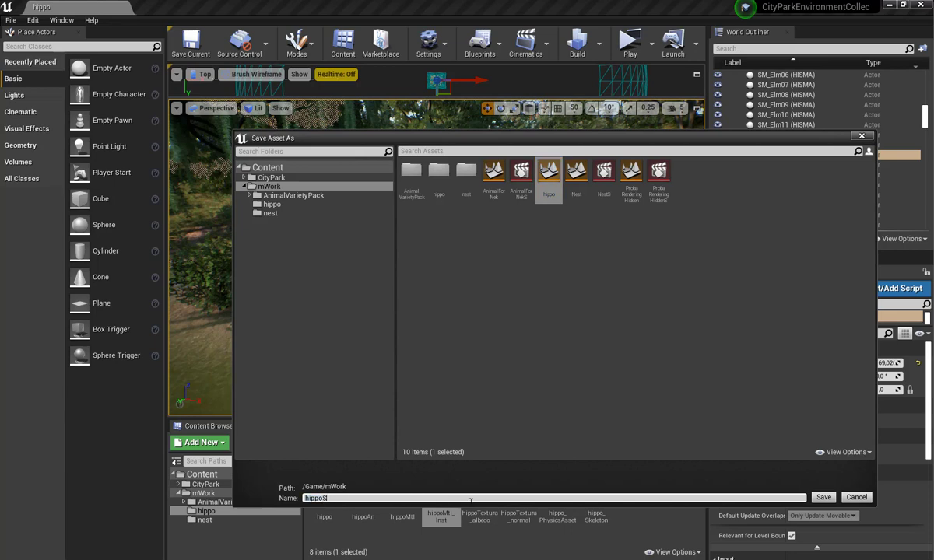
pyautogui.click(818, 498)
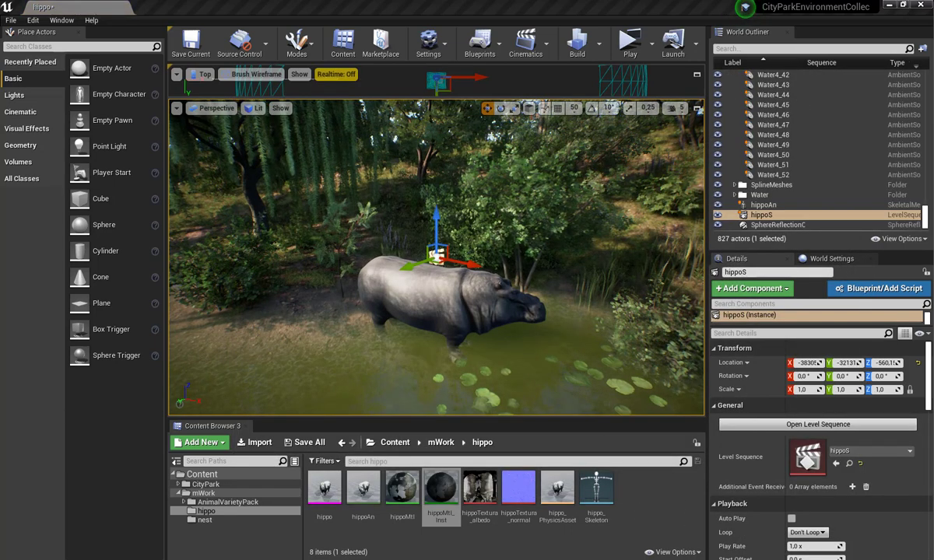
# - Dock the Sequencer window lower on the left and make it taller
pyautogui.moveTo(918, 222)
pyautogui.mouseDown()
pyautogui.moveTo(530, 222)
pyautogui.moveTo(492, 228)
pyautogui.moveTo(503, 262)
pyautogui.mouseUp()
pyautogui.moveTo(504, 307); pyautogui.dragTo(494, 386)
pyautogui.moveTo(491, 375); pyautogui.dragTo(502, 346)
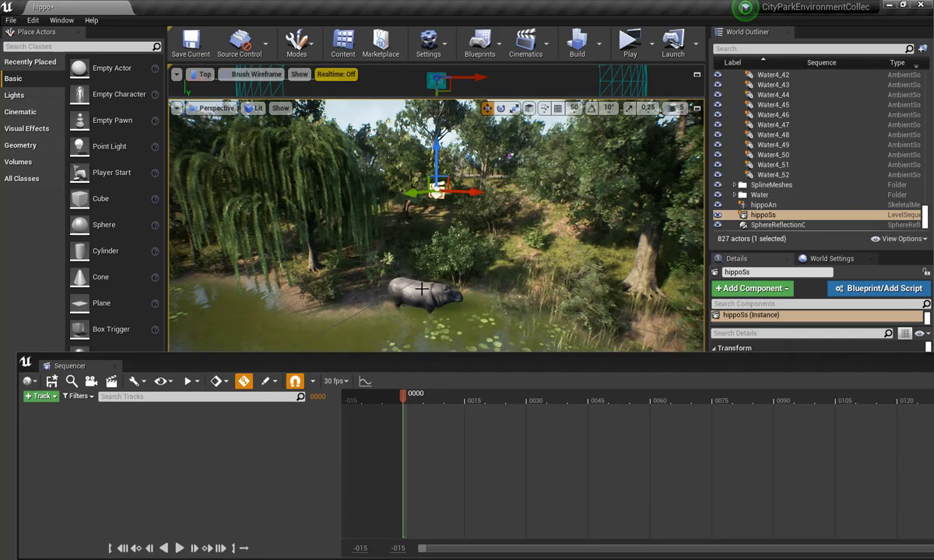
# - Frame the hippo, add it to the sequence, and give it an Animation track playing hippoAn
pyautogui.click(428, 289)
pyautogui.press('f')
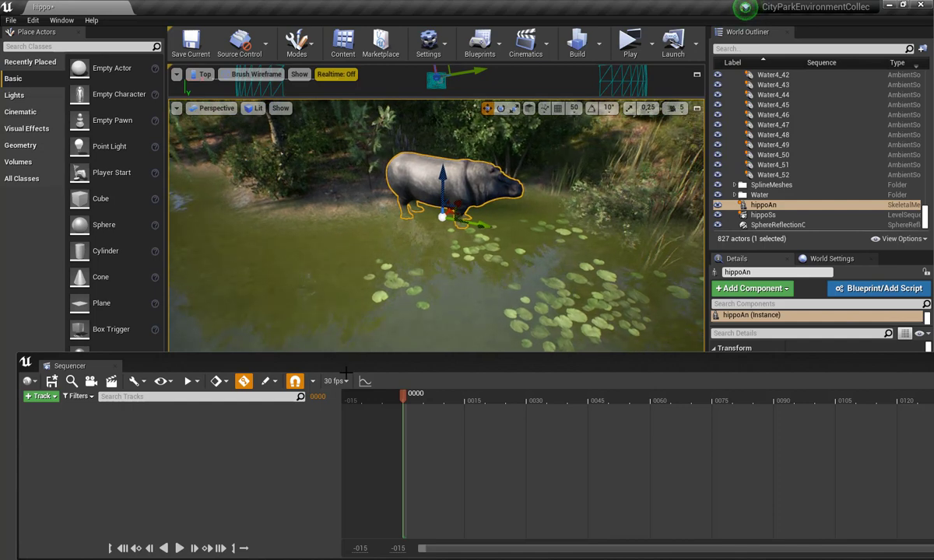
pyautogui.moveTo(344, 373); pyautogui.dragTo(247, 441)
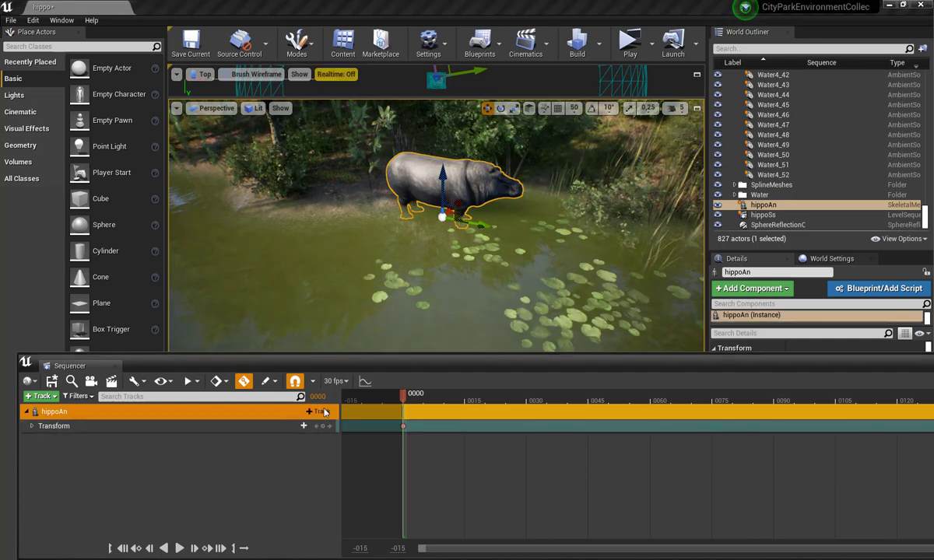
pyautogui.click(321, 412)
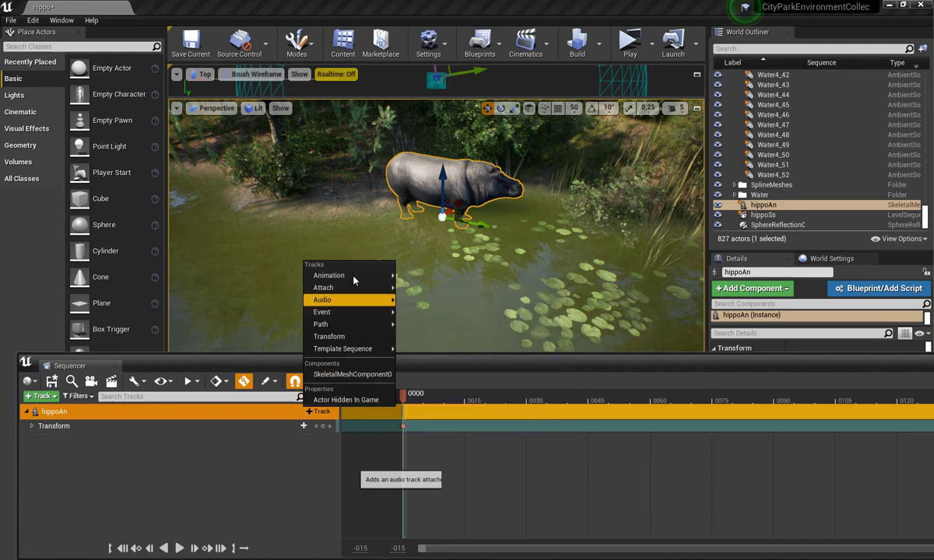
pyautogui.moveTo(365, 275)
pyautogui.click(426, 284)
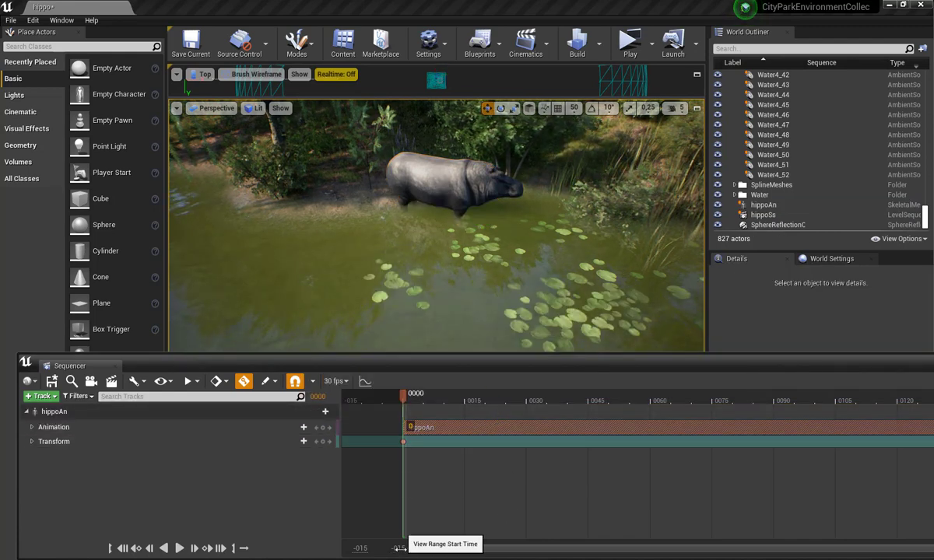
# - Set the Sequencer View Range Start to 0
pyautogui.click(398, 548)
pyautogui.write('0')
pyautogui.press('Return')
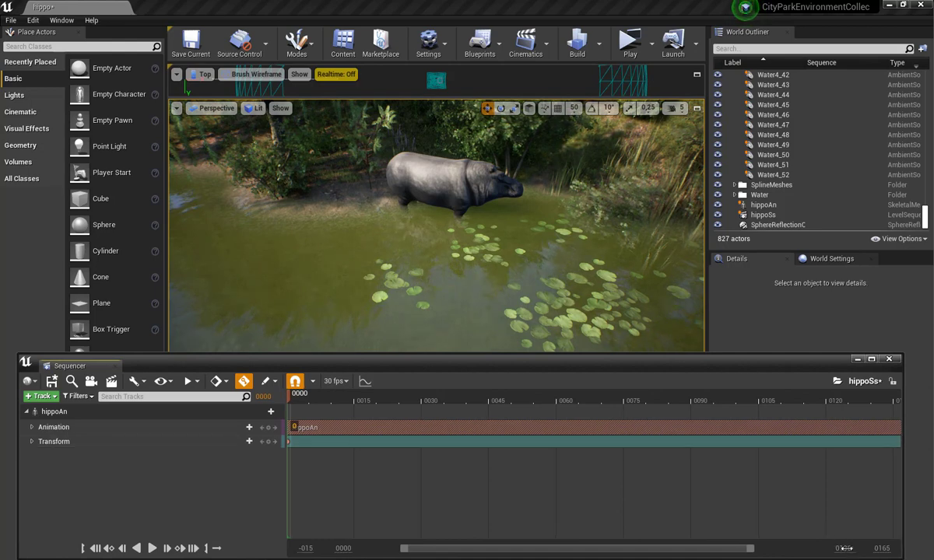
# - Set View Range End to 1000 and stretch the playback range and hippoAn section to frame 1000
pyautogui.click(844, 548)
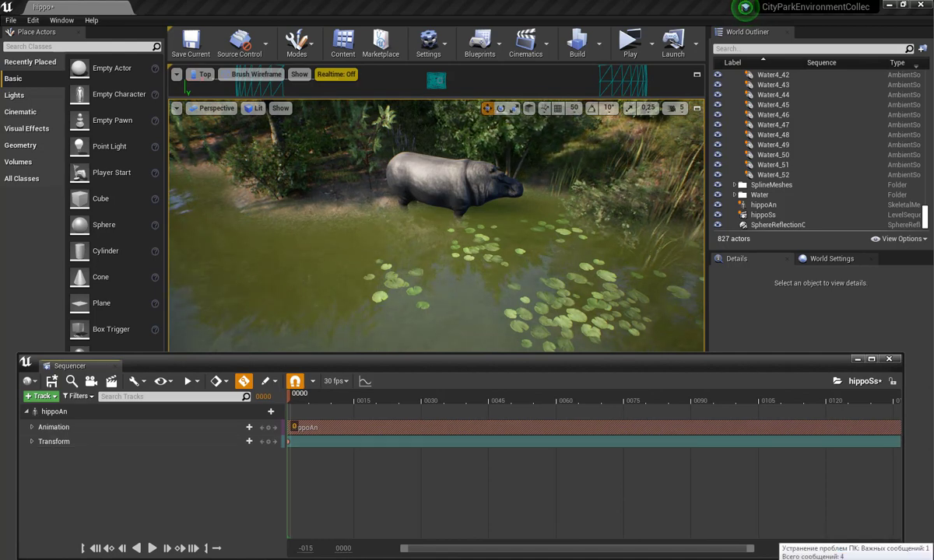
pyautogui.write('1000')
pyautogui.press('Return')
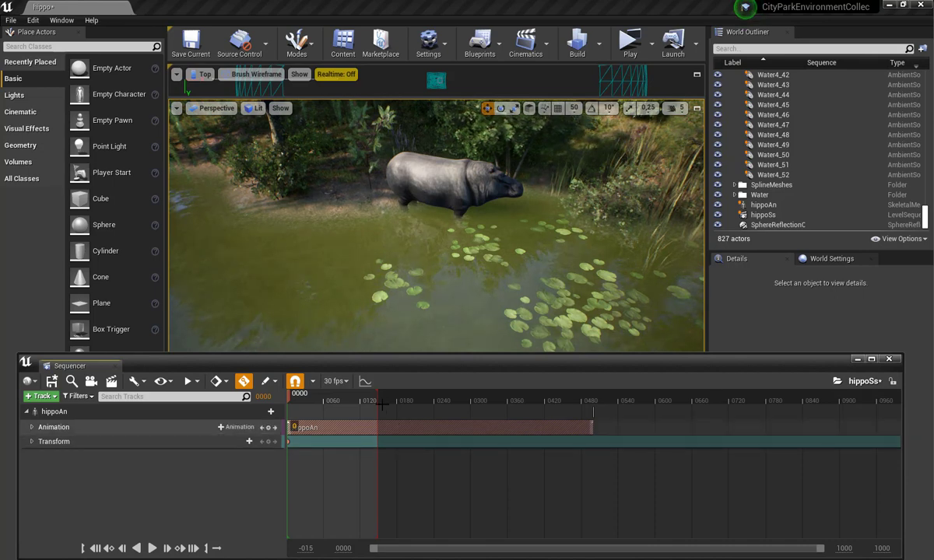
pyautogui.moveTo(484, 398); pyautogui.dragTo(901, 423)
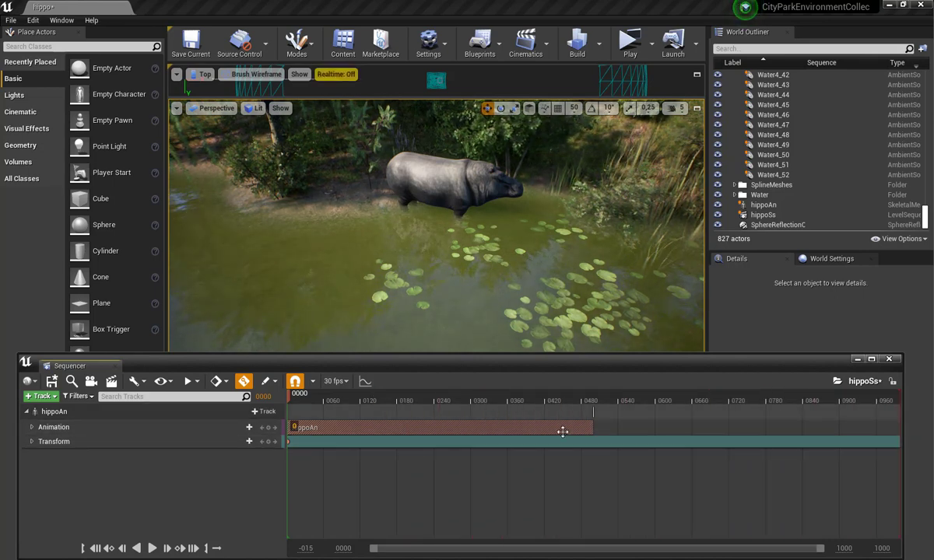
pyautogui.moveTo(629, 427); pyautogui.dragTo(882, 445)
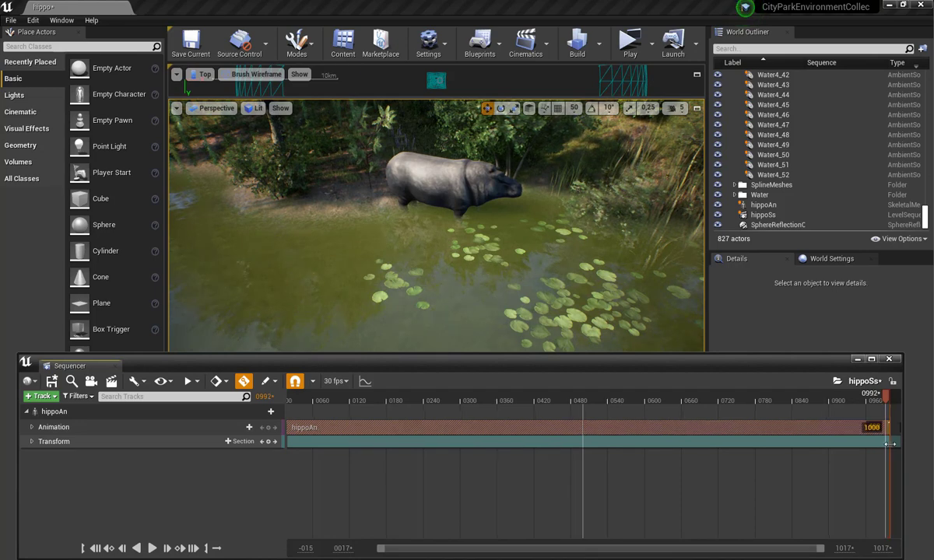
pyautogui.moveTo(879, 438); pyautogui.dragTo(886, 437)
# - Scrub the playhead back to about frame 90 and reset the visible range start to 0
pyautogui.moveTo(869, 402); pyautogui.dragTo(533, 398)
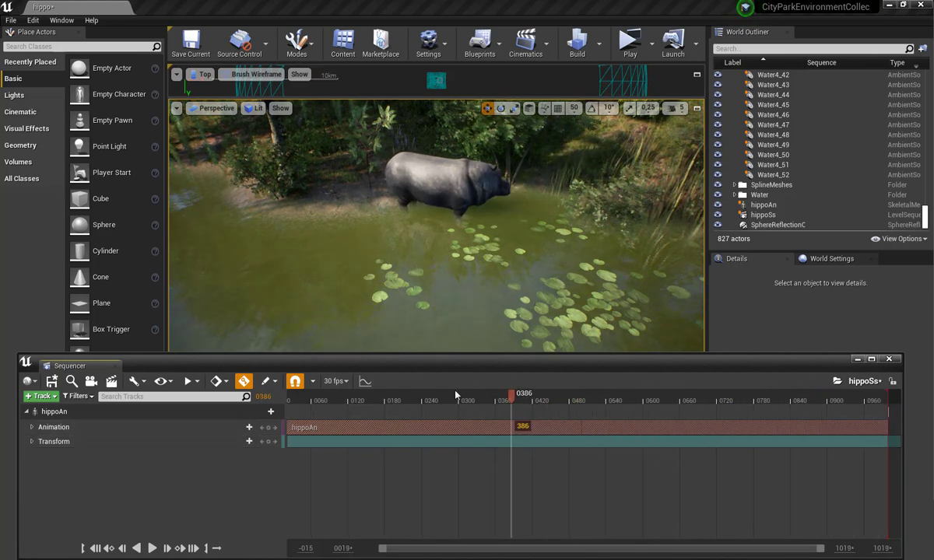
pyautogui.moveTo(533, 398); pyautogui.dragTo(330, 399)
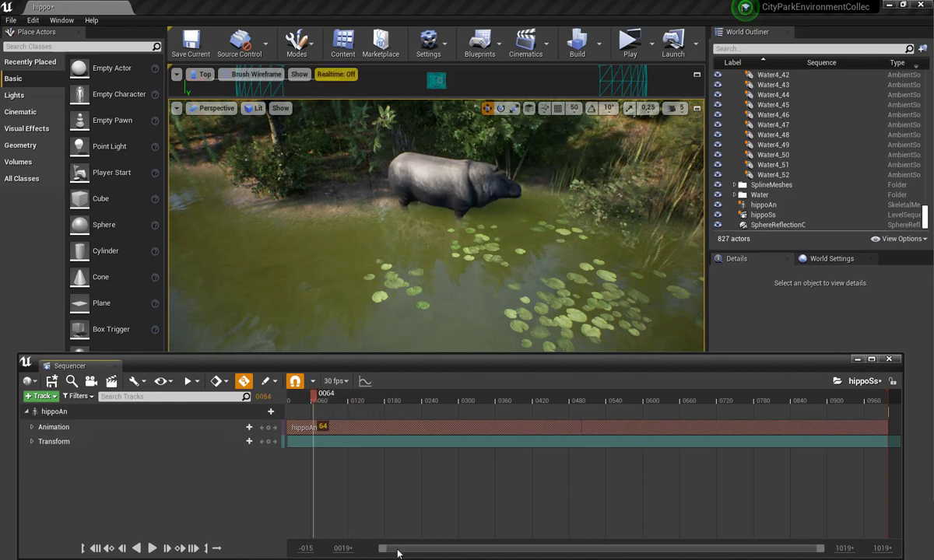
pyautogui.moveTo(381, 549); pyautogui.dragTo(343, 548)
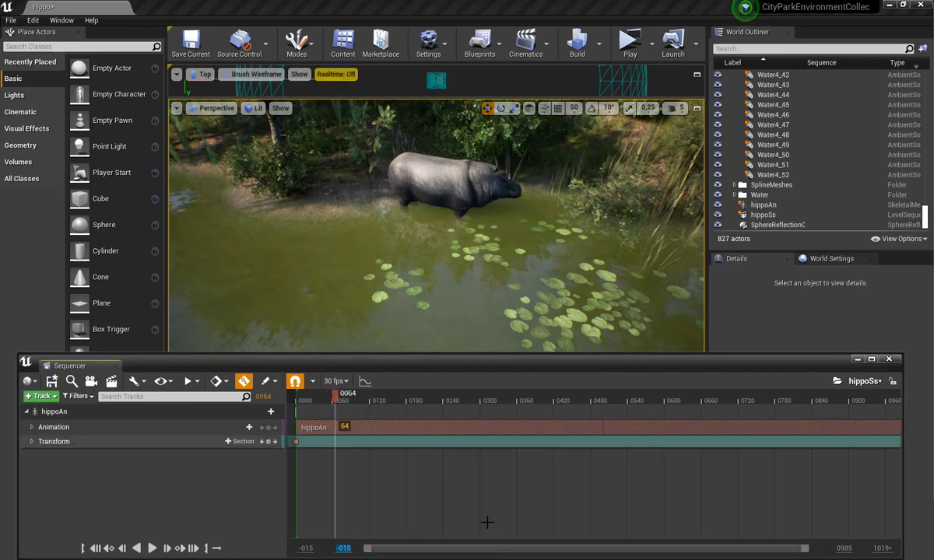
pyautogui.write('0000')
pyautogui.click(309, 549)
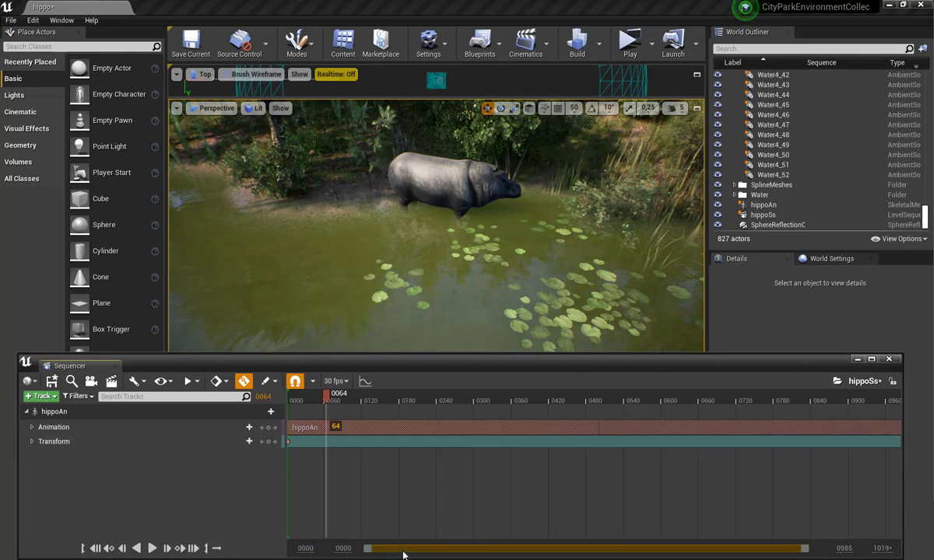
pyautogui.moveTo(379, 556); pyautogui.dragTo(517, 556)
pyautogui.moveTo(399, 557); pyautogui.dragTo(385, 557)
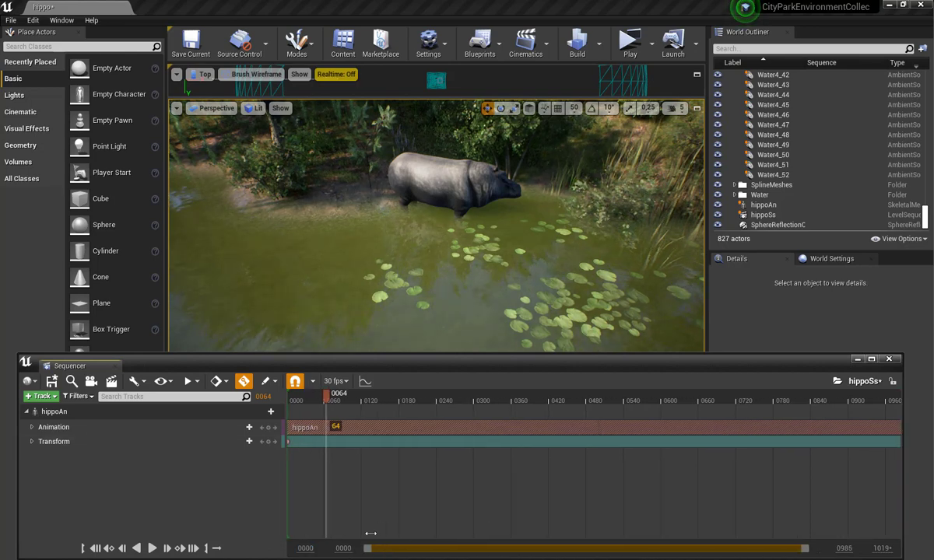
pyautogui.moveTo(473, 251); pyautogui.dragTo(473, 252, button='right')
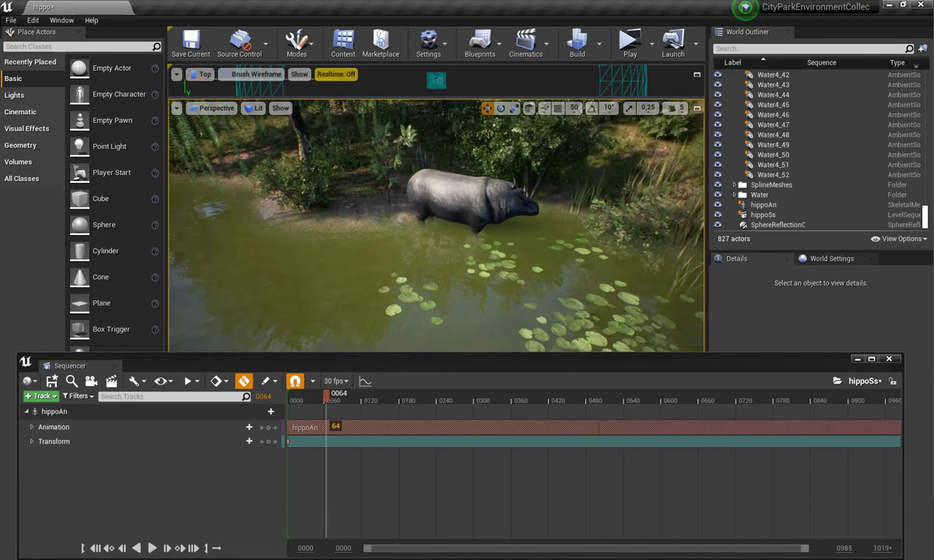
# - Place an empty Actor on the hippo's back
pyautogui.moveTo(485, 209); pyautogui.dragTo(486, 208, button='right')
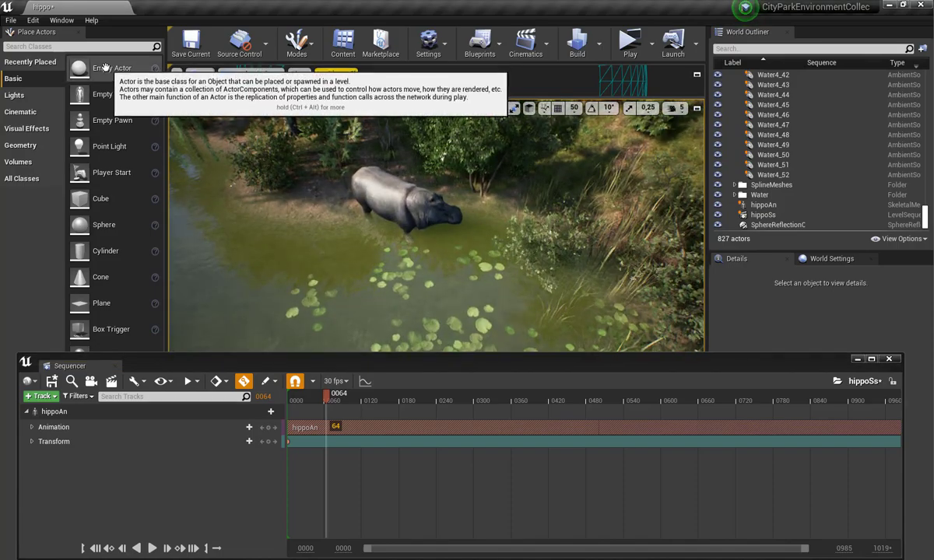
pyautogui.moveTo(147, 69); pyautogui.dragTo(386, 195)
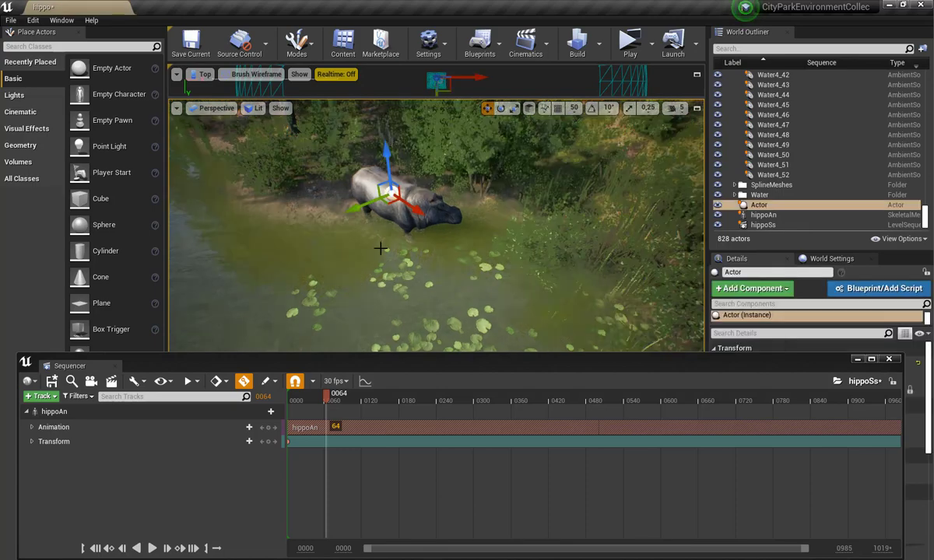
pyautogui.moveTo(381, 248); pyautogui.dragTo(395, 237, button='right')
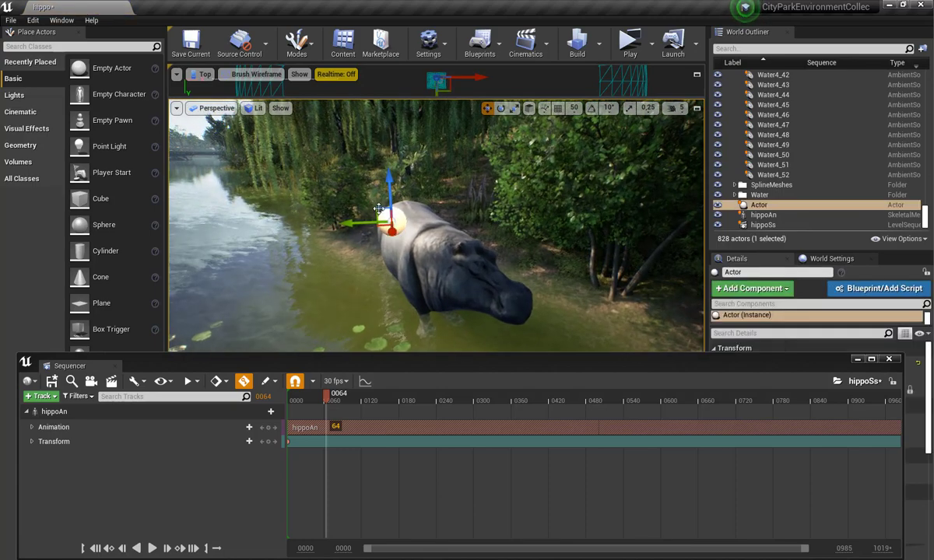
pyautogui.moveTo(393, 226); pyautogui.dragTo(419, 204)
pyautogui.moveTo(418, 203); pyautogui.dragTo(214, 273, button='right')
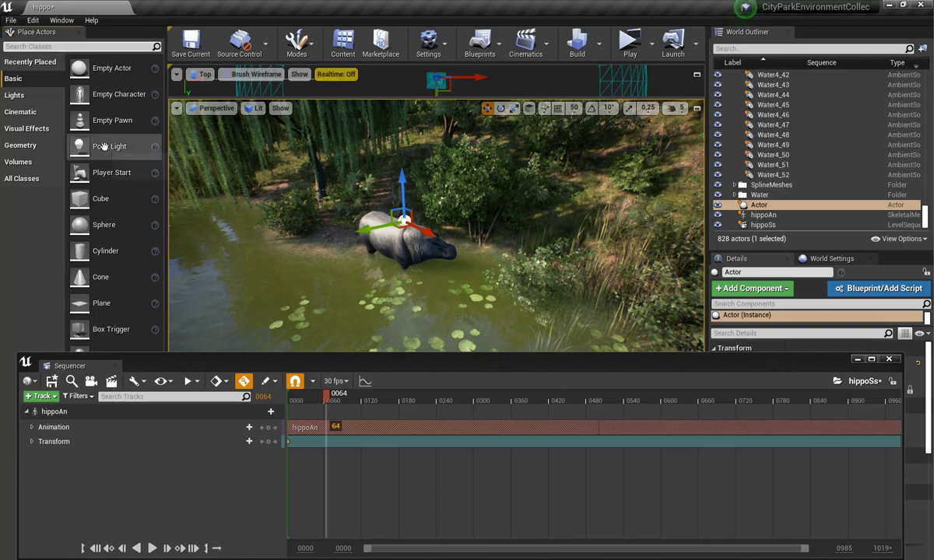
# - Place a camera in the water facing the hippo and attach CameraActor2 to the Actor
pyautogui.write('cam')
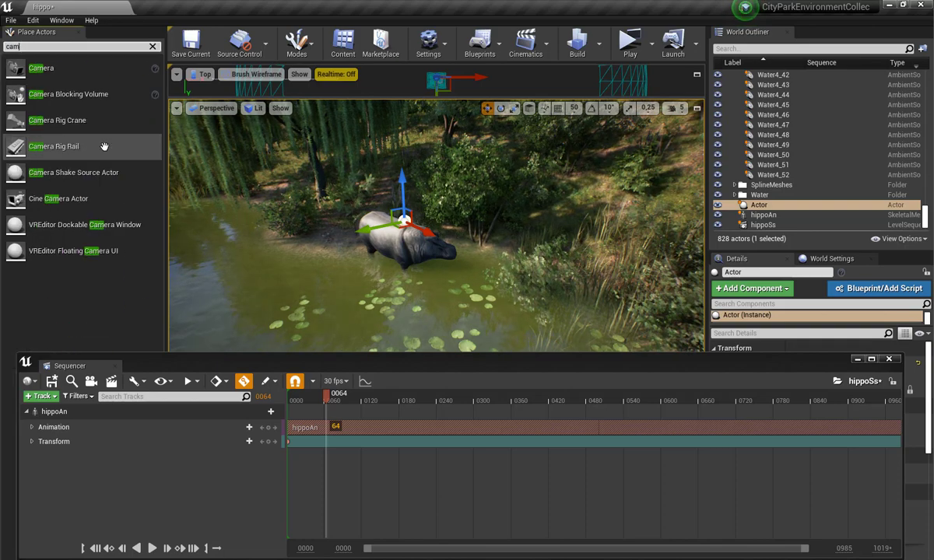
pyautogui.moveTo(41, 69); pyautogui.dragTo(300, 286)
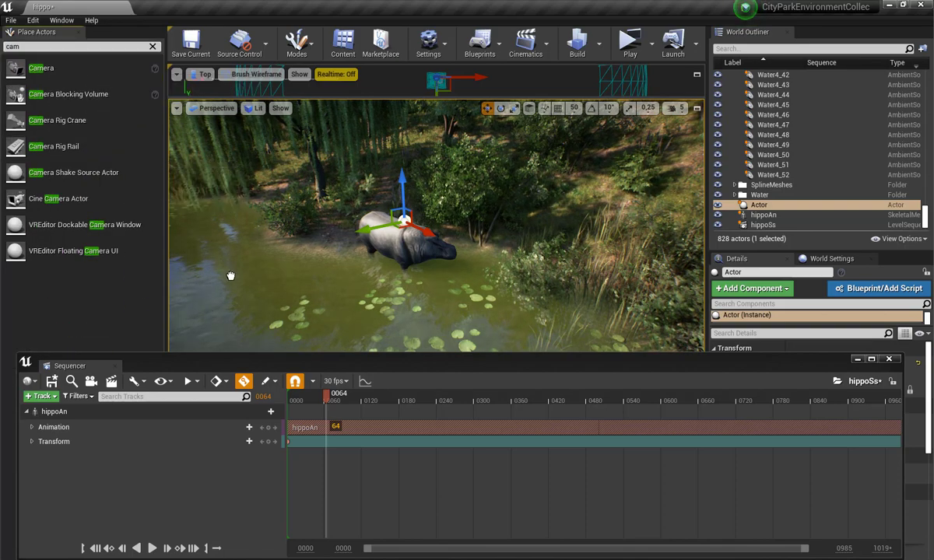
pyautogui.click(303, 292)
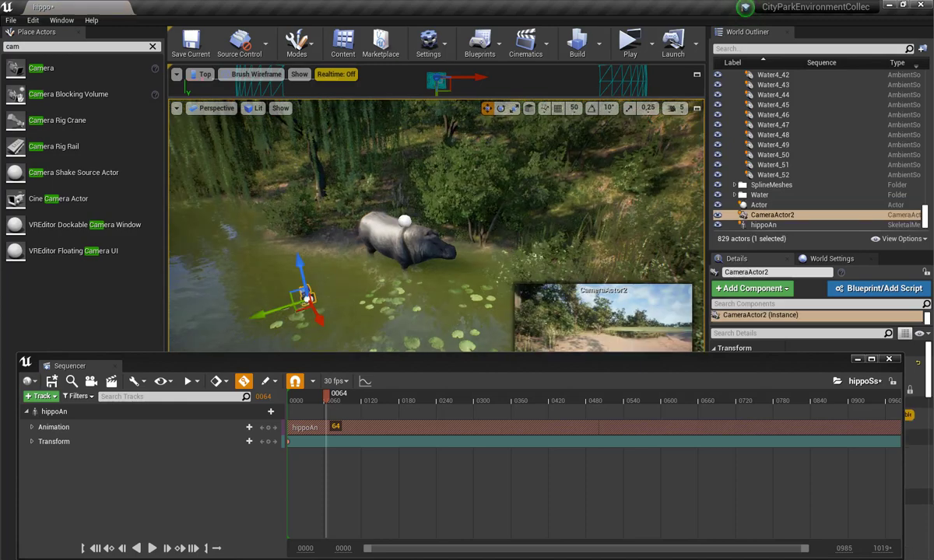
pyautogui.scroll(10, 327, 306)
pyautogui.press('e')
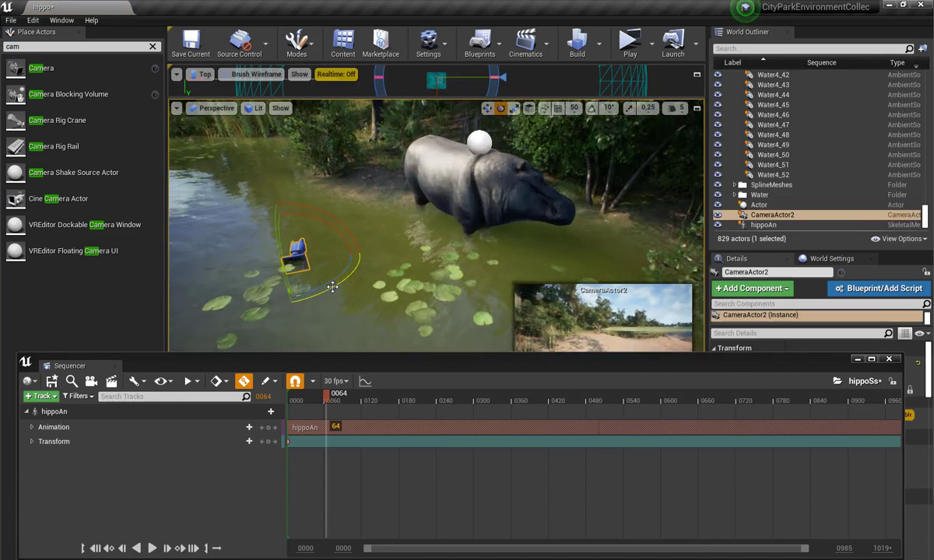
pyautogui.moveTo(333, 287); pyautogui.dragTo(355, 242)
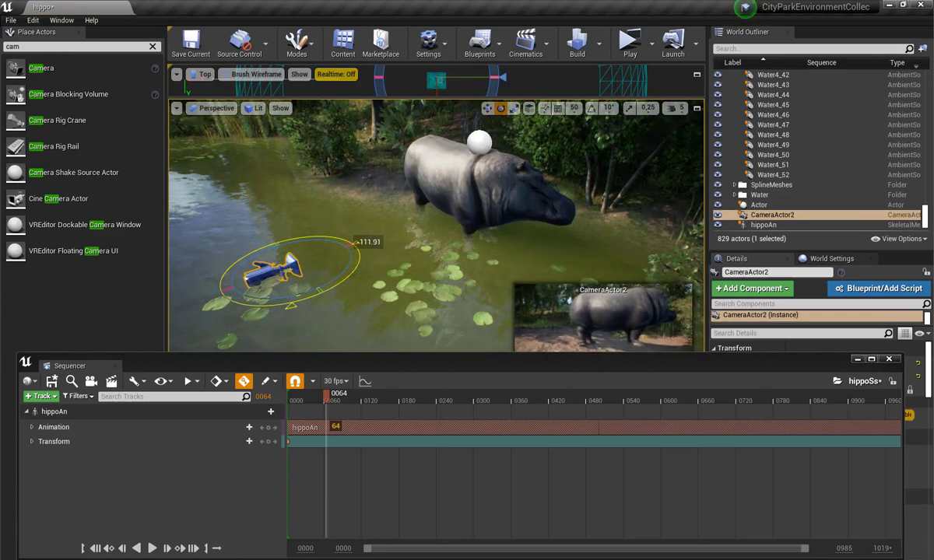
pyautogui.press('w')
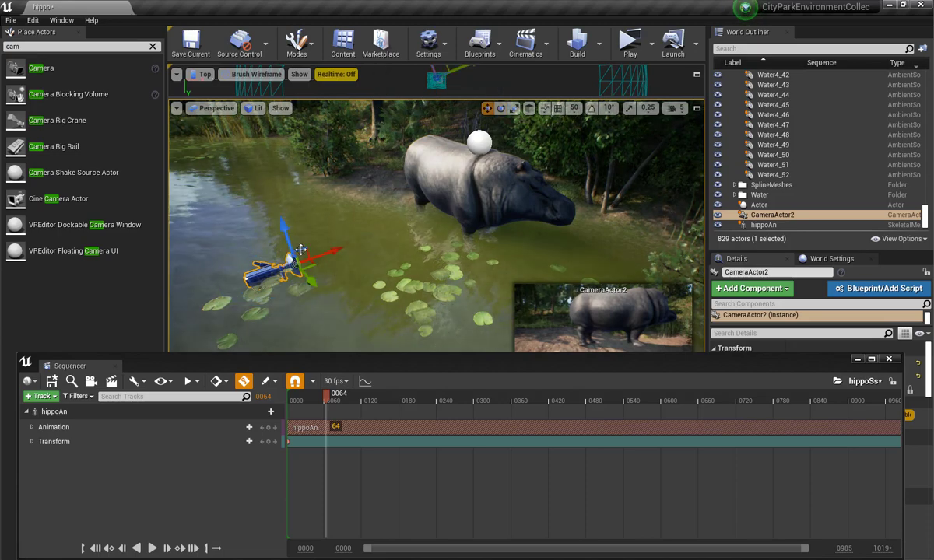
pyautogui.moveTo(305, 250); pyautogui.dragTo(267, 205)
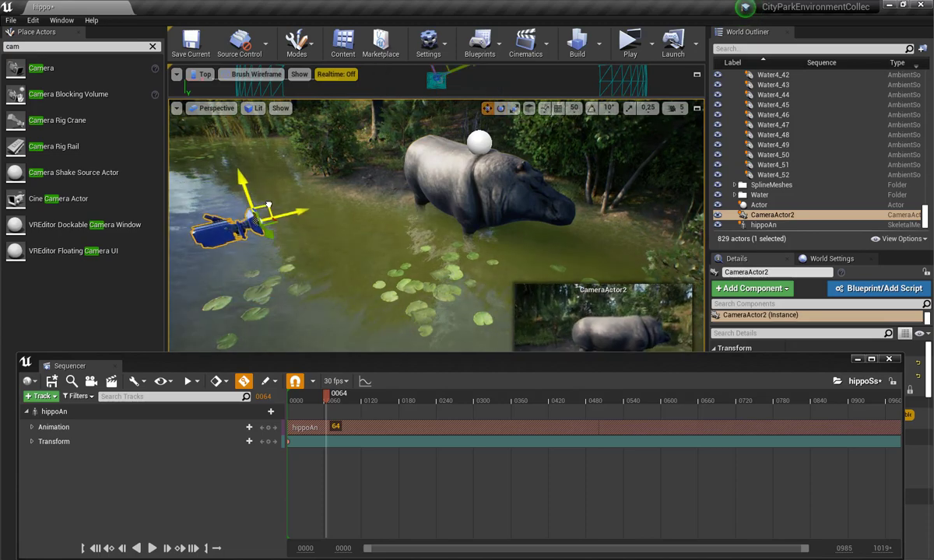
pyautogui.moveTo(266, 194)
pyautogui.mouseDown(button='right')
pyautogui.moveTo(335, 198)
pyautogui.moveTo(311, 195)
pyautogui.moveTo(312, 226)
pyautogui.mouseUp(button='right')
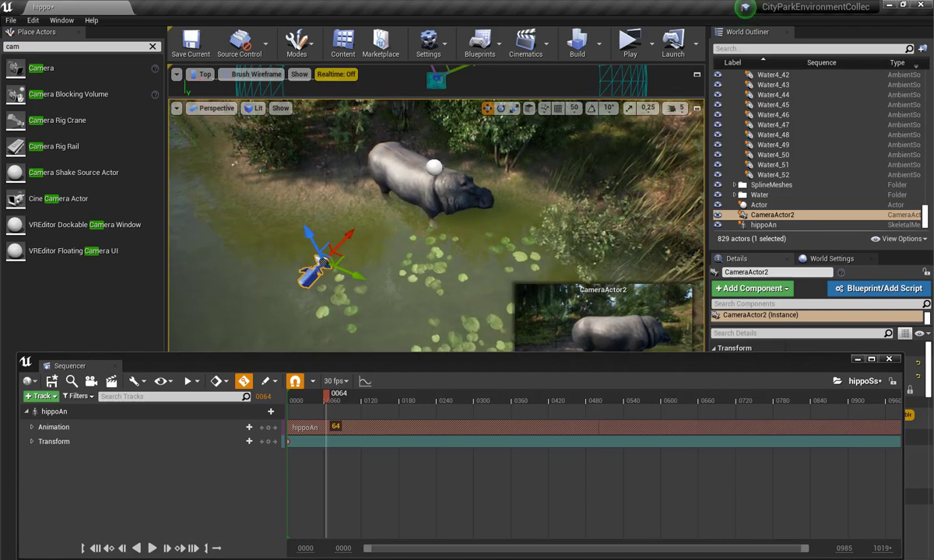
pyautogui.moveTo(767, 216); pyautogui.dragTo(763, 209)
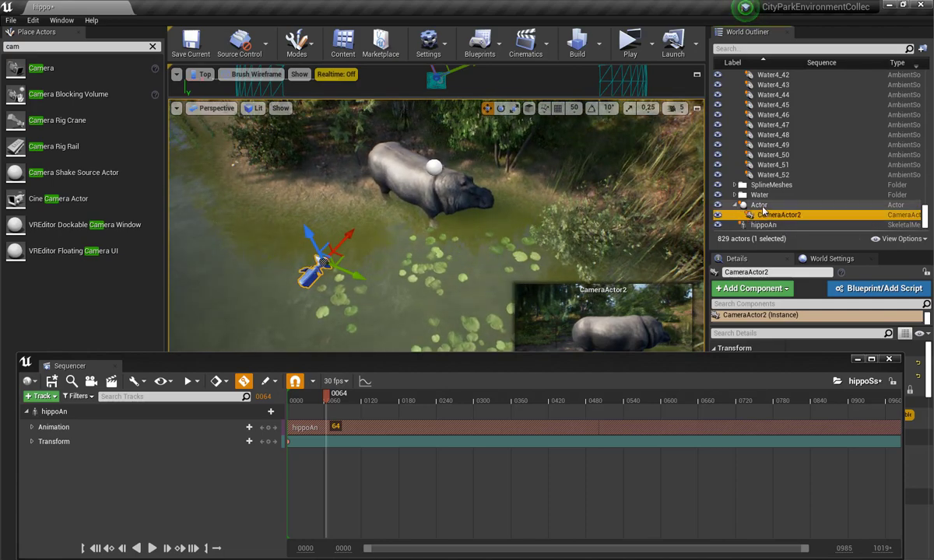
# - Test-rotate the Actor to swing the attached camera, then undo the rotation
pyautogui.click(435, 168)
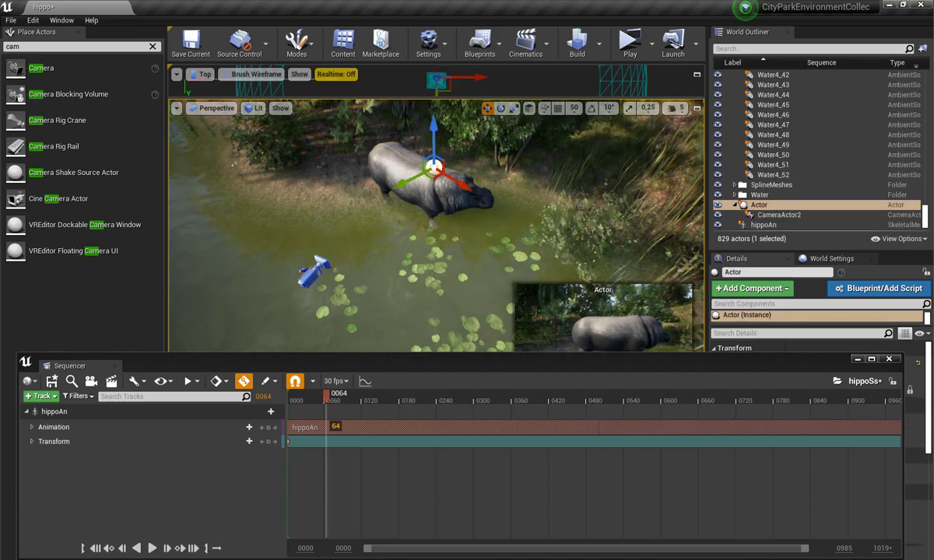
pyautogui.rightClick(448, 239)
pyautogui.click(442, 184)
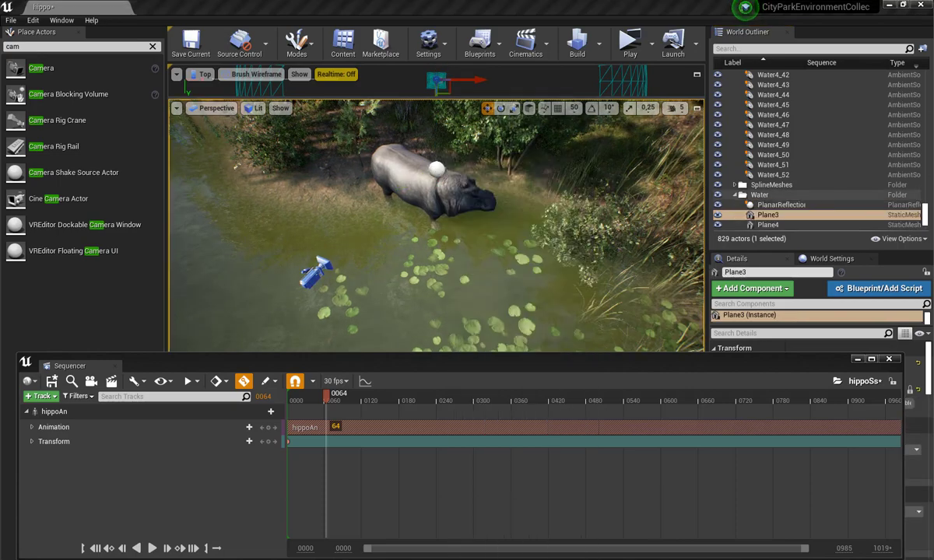
pyautogui.click(436, 168)
pyautogui.press('e')
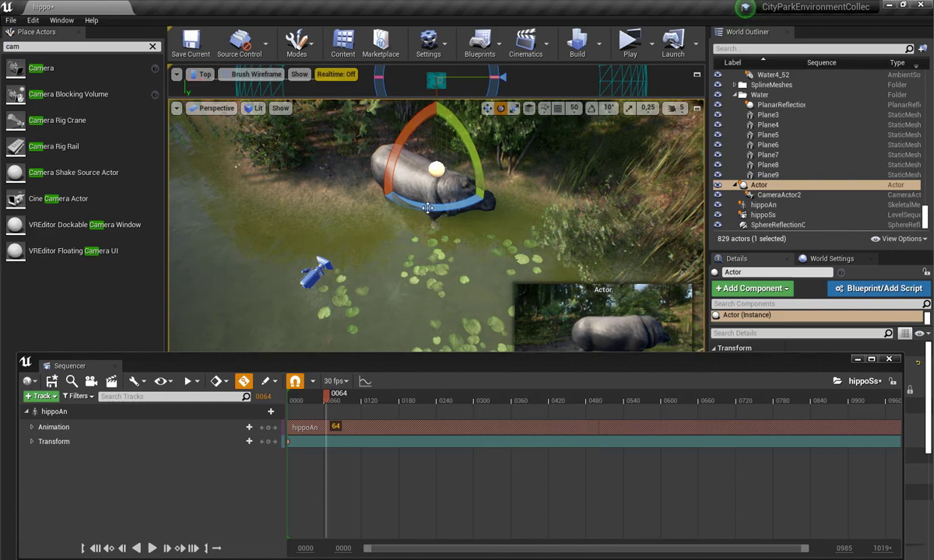
pyautogui.moveTo(427, 208)
pyautogui.mouseDown()
pyautogui.moveTo(486, 201)
pyautogui.moveTo(358, 270)
pyautogui.mouseUp()
pyautogui.hotkey('ctrl', 'z')
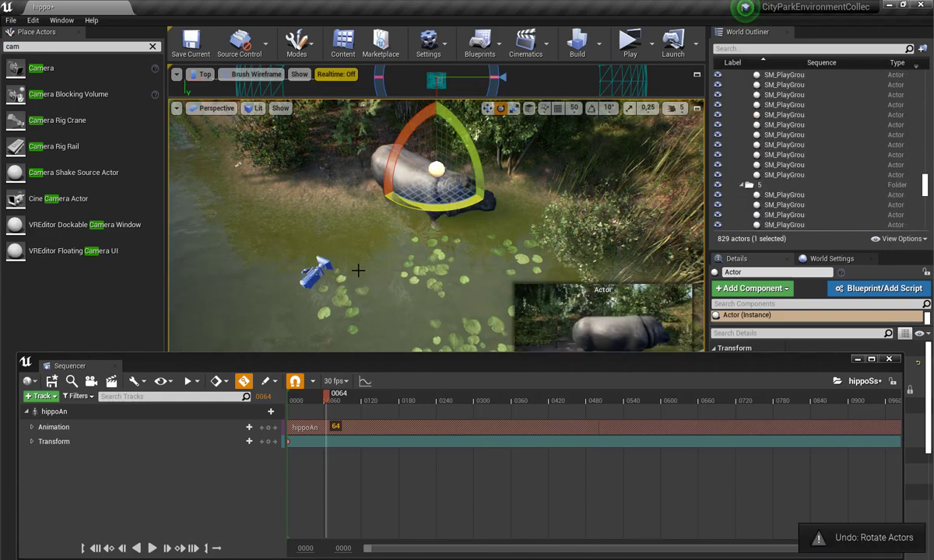
# - Jump to the sequence start and add Actor and CameraActor2 to Sequencer as tracks
pyautogui.click(319, 266)
pyautogui.press('w')
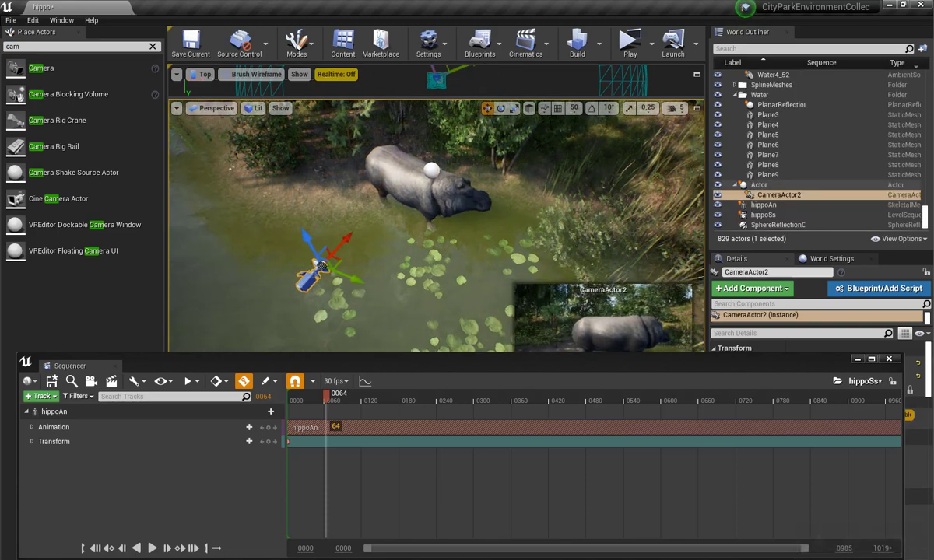
pyautogui.scroll(-5, 320, 266)
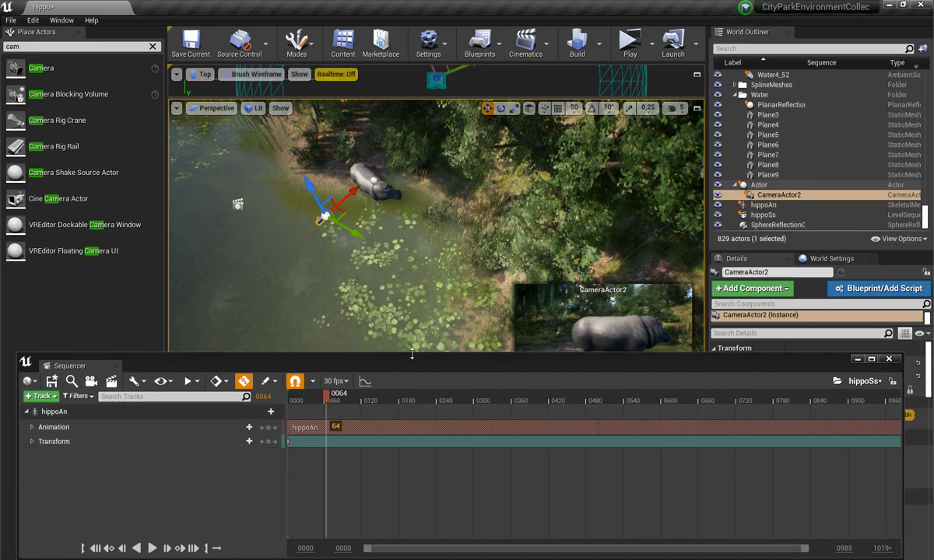
pyautogui.moveTo(415, 364)
pyautogui.mouseDown()
pyautogui.moveTo(426, 411)
pyautogui.moveTo(425, 400)
pyautogui.mouseUp()
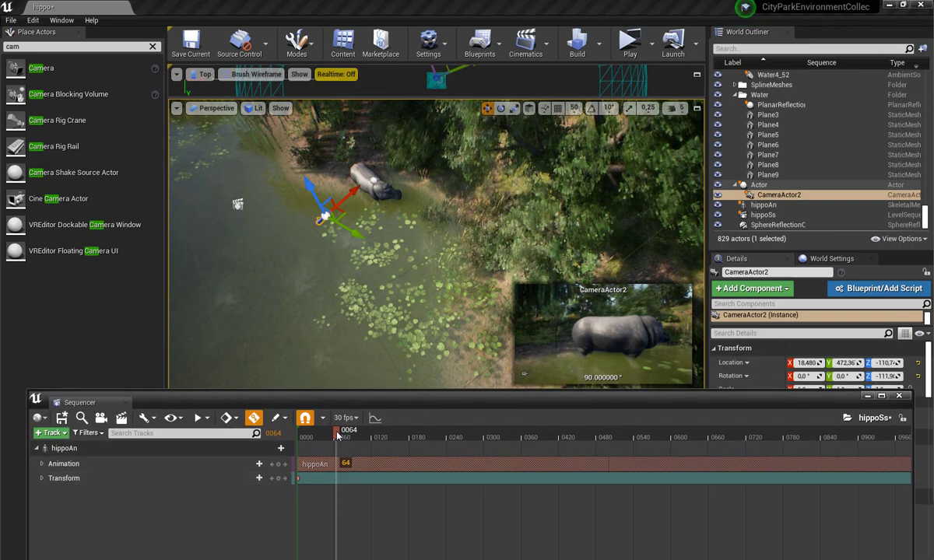
pyautogui.press('Up')
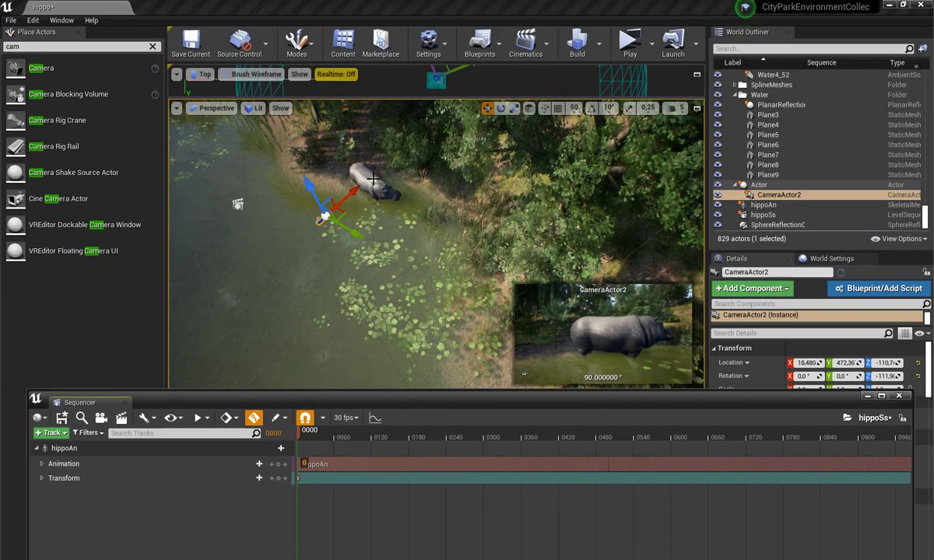
pyautogui.click(372, 191)
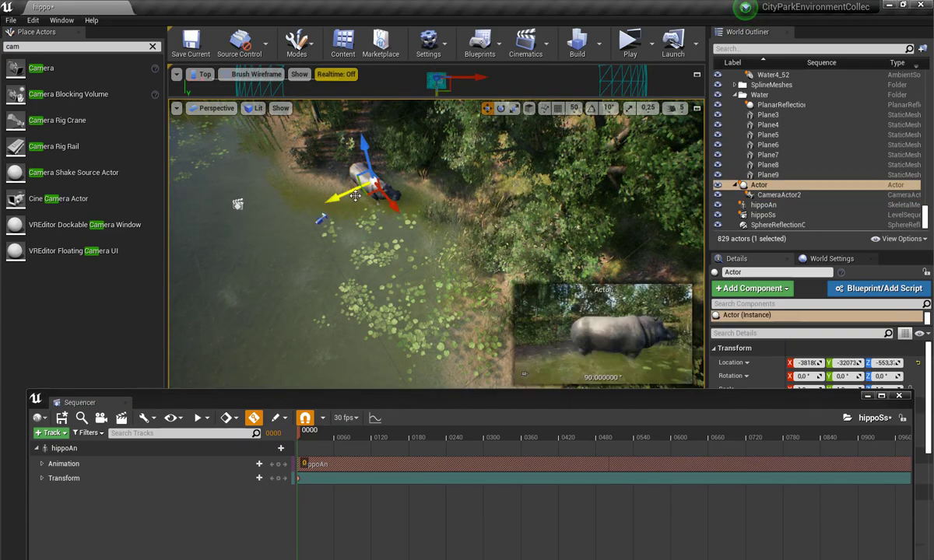
pyautogui.keyDown('ctrl'); pyautogui.click(323, 221); pyautogui.keyUp('ctrl')
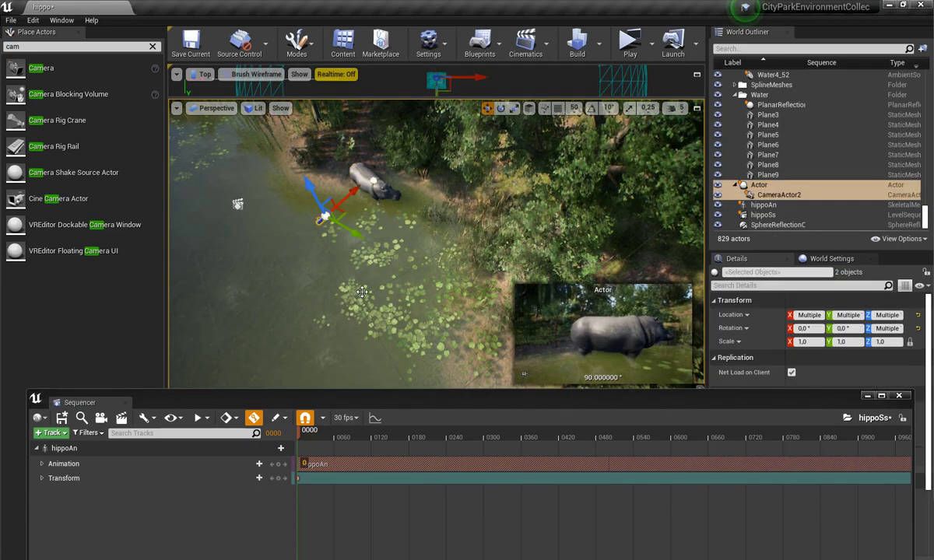
pyautogui.click(302, 526)
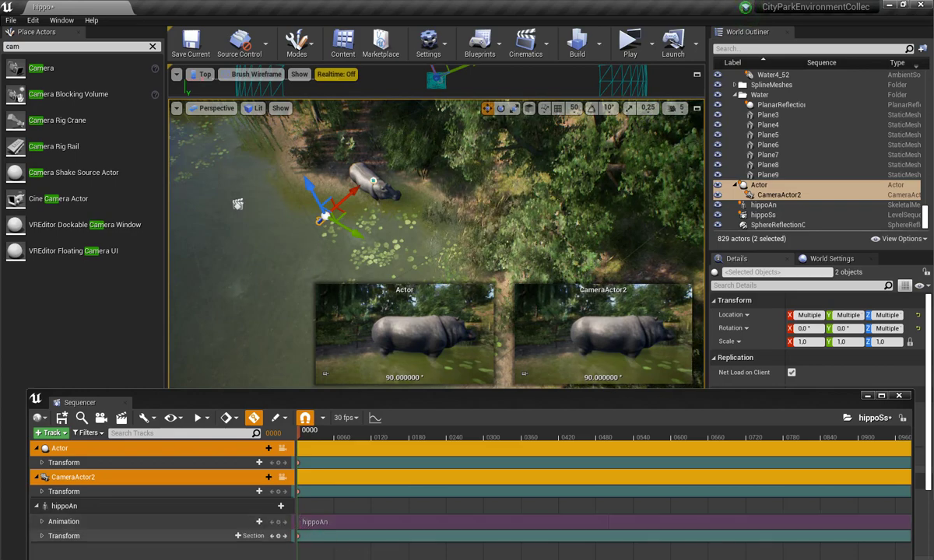
pyautogui.click(252, 554)
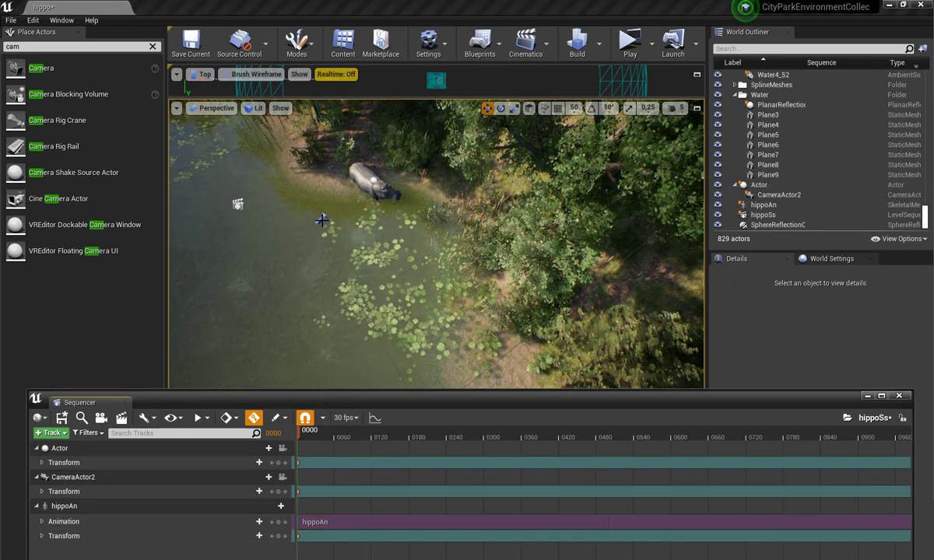
pyautogui.click(337, 210)
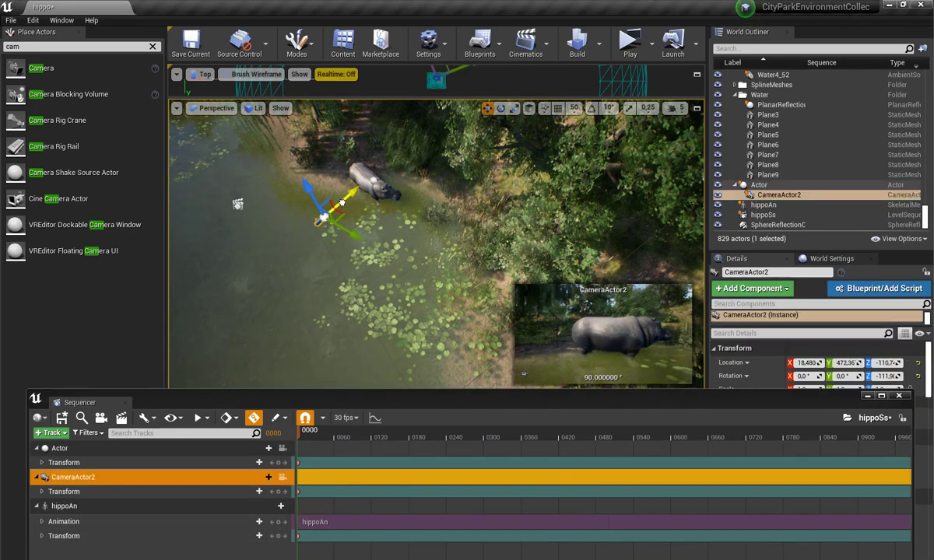
# - Move CameraActor2 far out over the lake, lower it to Z about -165.9, and go to frame 0120
pyautogui.moveTo(341, 204)
pyautogui.mouseDown()
pyautogui.moveTo(256, 251)
pyautogui.moveTo(168, 354)
pyautogui.mouseUp()
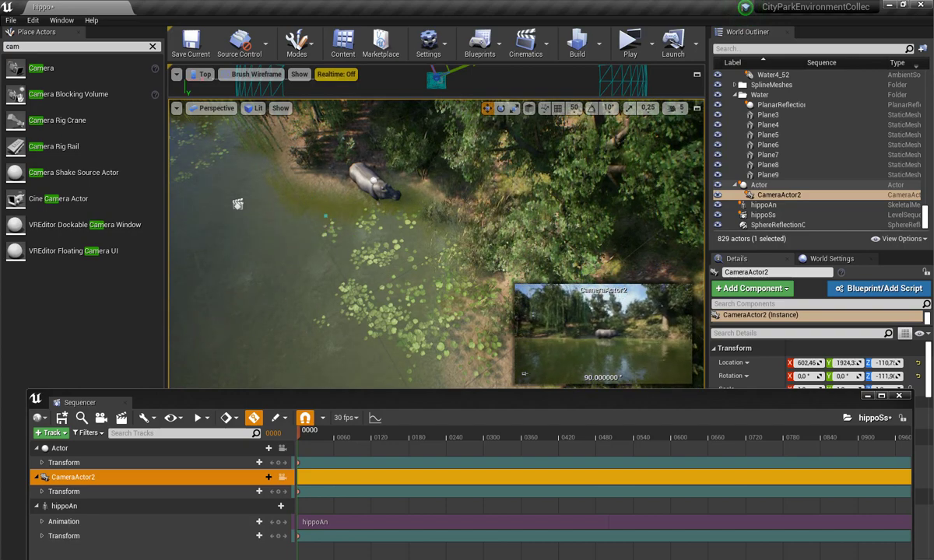
pyautogui.moveTo(329, 271); pyautogui.dragTo(328, 271, button='right')
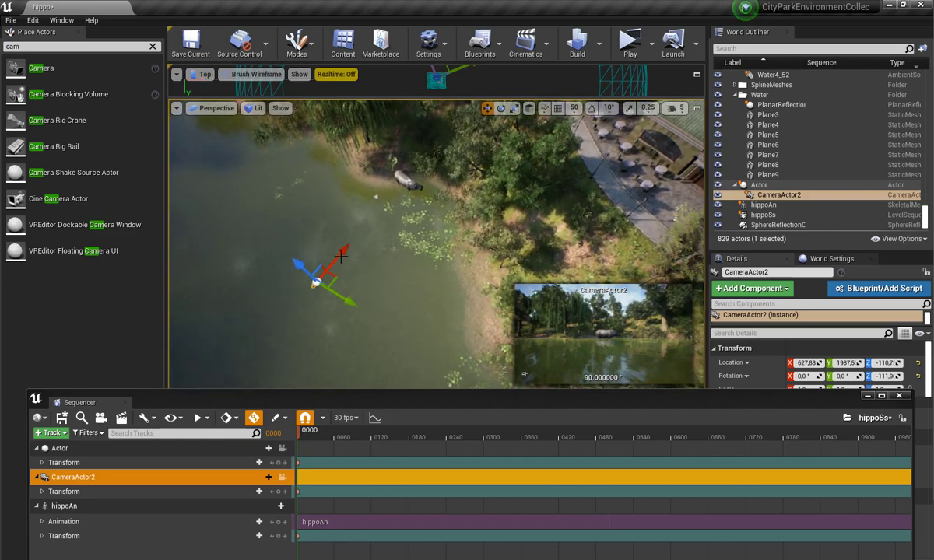
pyautogui.moveTo(340, 255); pyautogui.dragTo(222, 322)
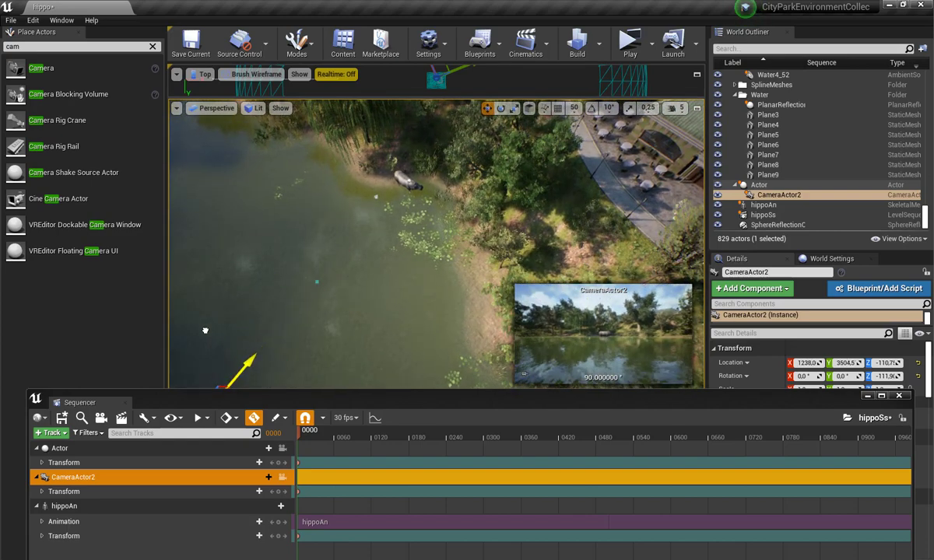
pyautogui.moveTo(222, 314); pyautogui.dragTo(222, 315, button='right')
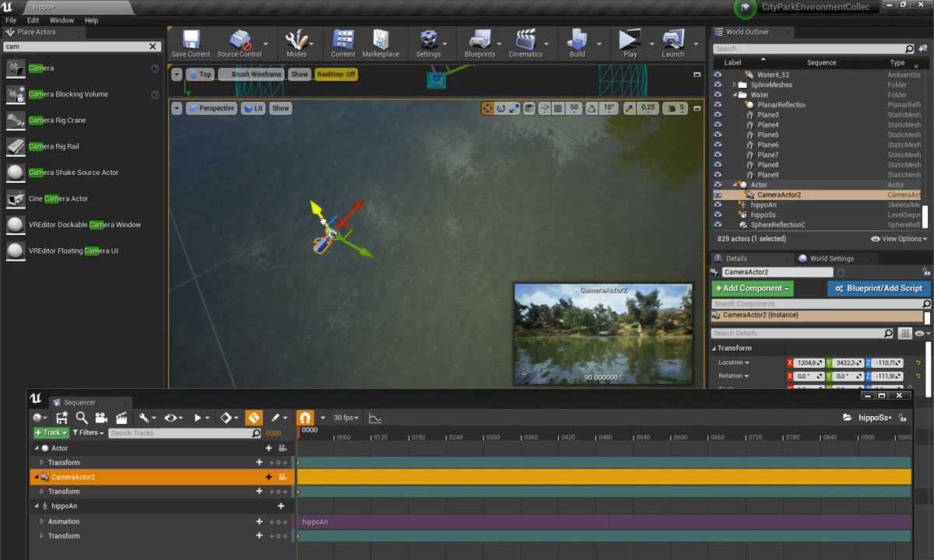
pyautogui.moveTo(326, 226); pyautogui.dragTo(328, 229)
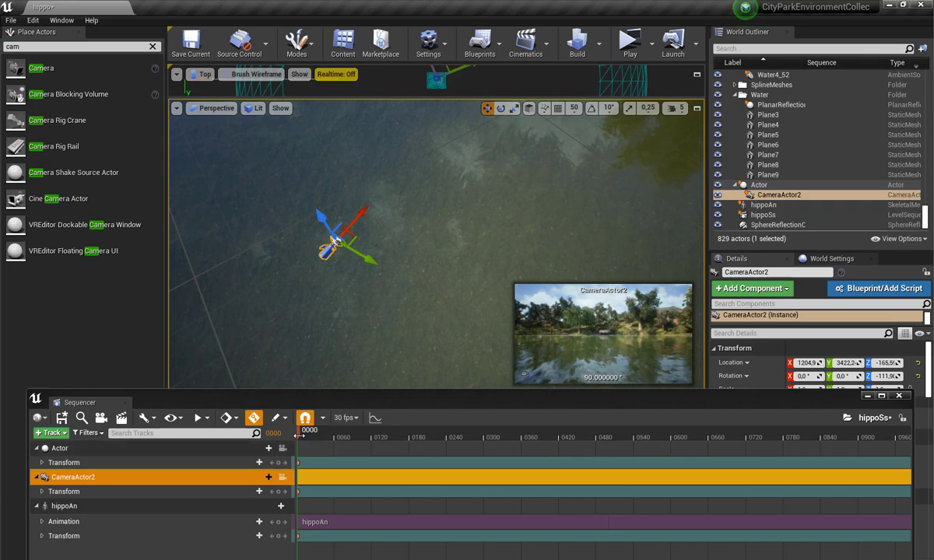
pyautogui.moveTo(303, 438); pyautogui.dragTo(326, 442)
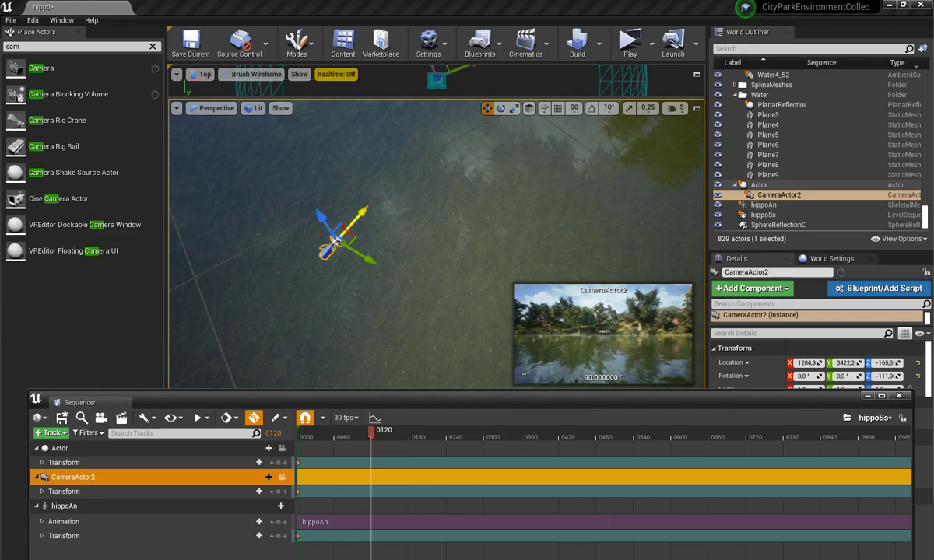
pyautogui.moveTo(333, 243); pyautogui.dragTo(512, 130)
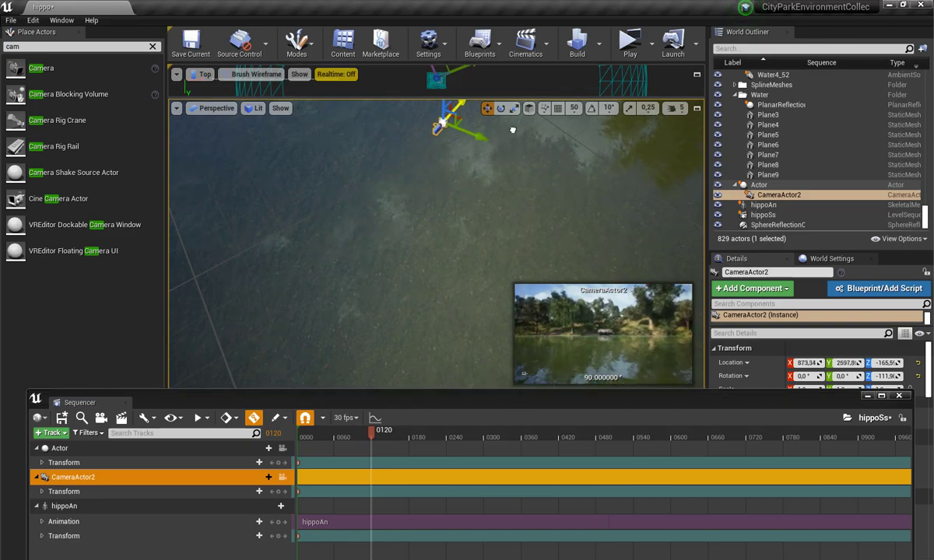
pyautogui.moveTo(513, 130); pyautogui.dragTo(298, 372, button='right')
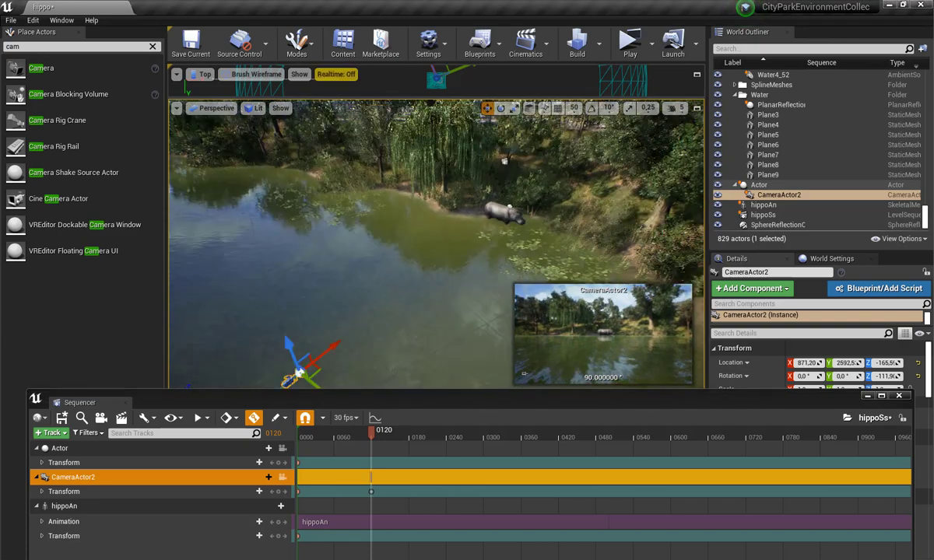
pyautogui.scroll(-4, 380, 293)
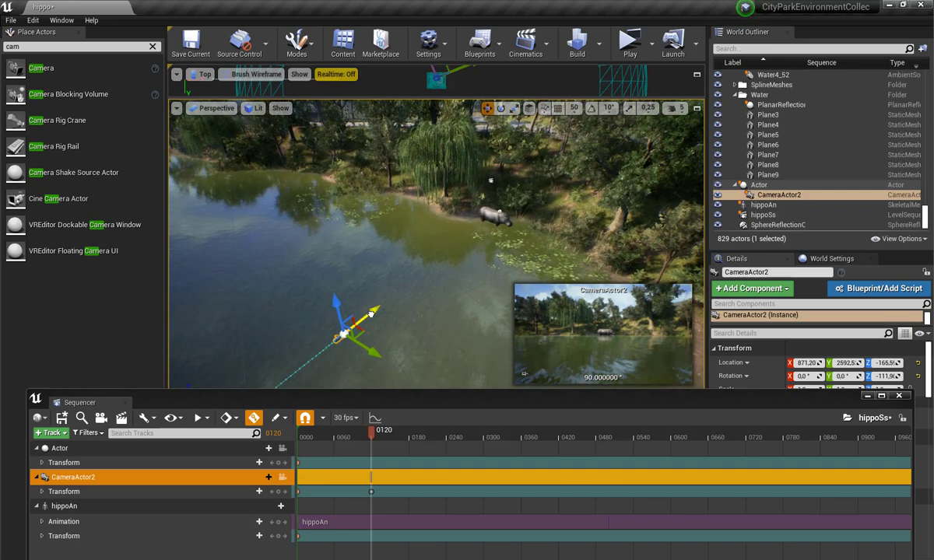
pyautogui.moveTo(371, 312); pyautogui.dragTo(505, 224)
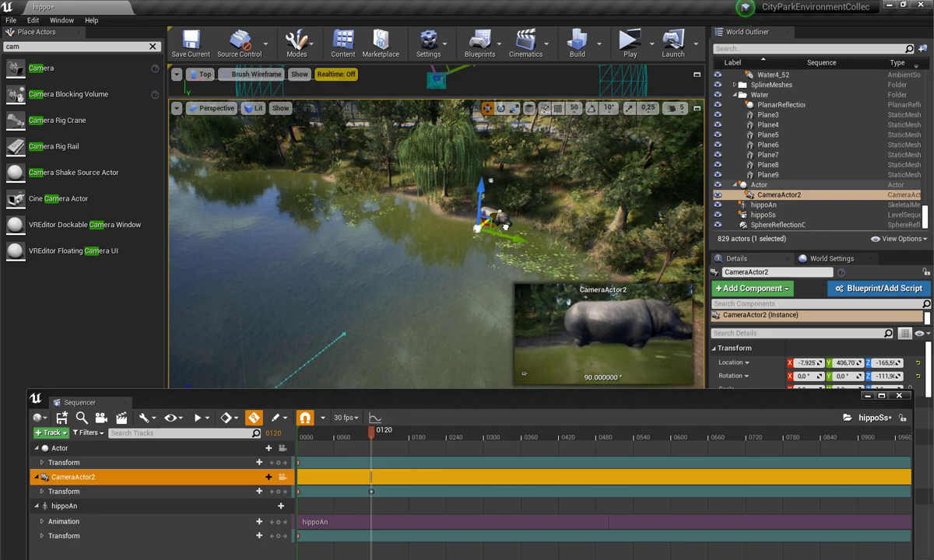
pyautogui.moveTo(477, 228)
pyautogui.mouseDown()
pyautogui.moveTo(498, 187)
pyautogui.moveTo(467, 242)
pyautogui.mouseUp()
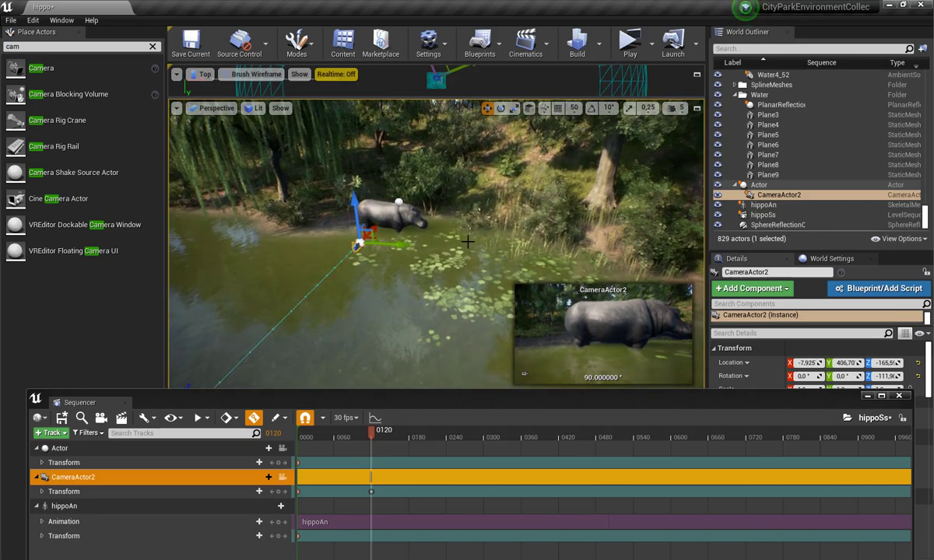
pyautogui.moveTo(371, 233); pyautogui.dragTo(387, 225)
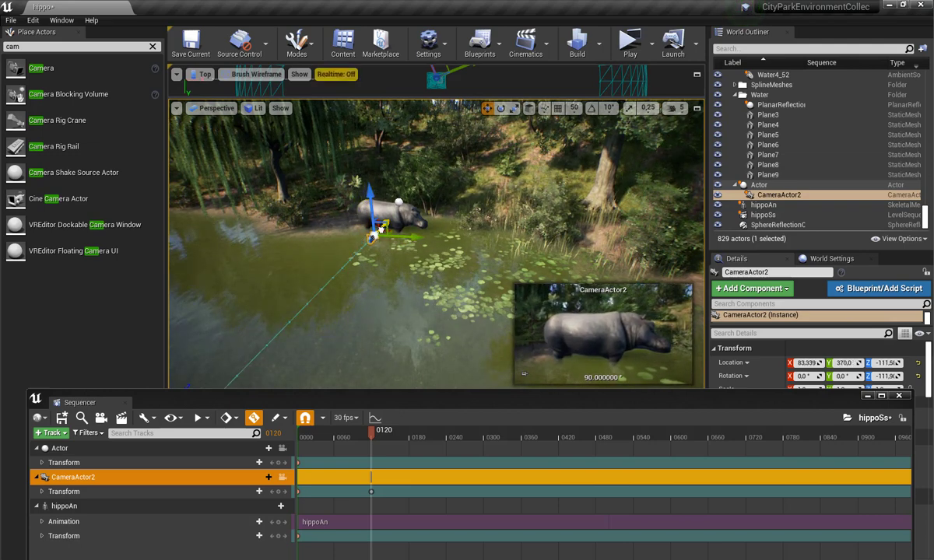
pyautogui.moveTo(381, 228); pyautogui.dragTo(373, 234)
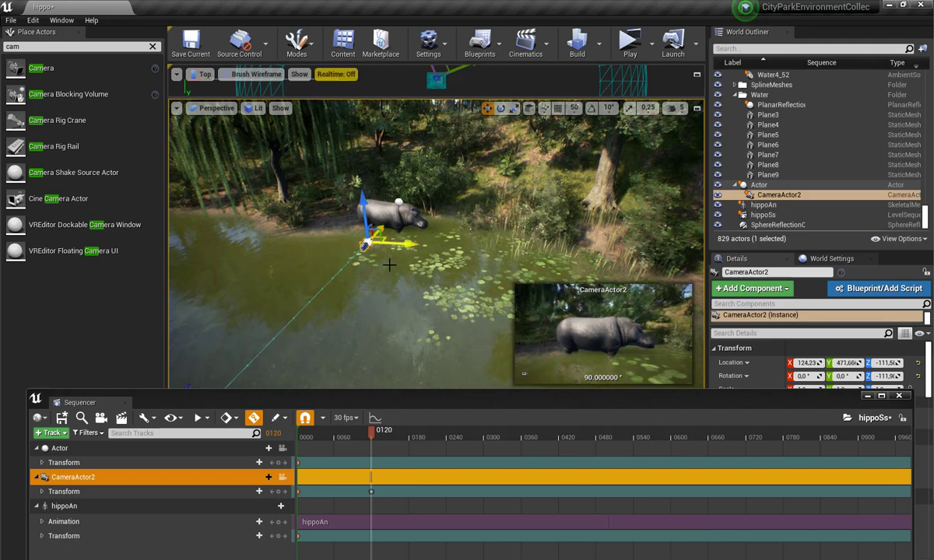
pyautogui.click(399, 202)
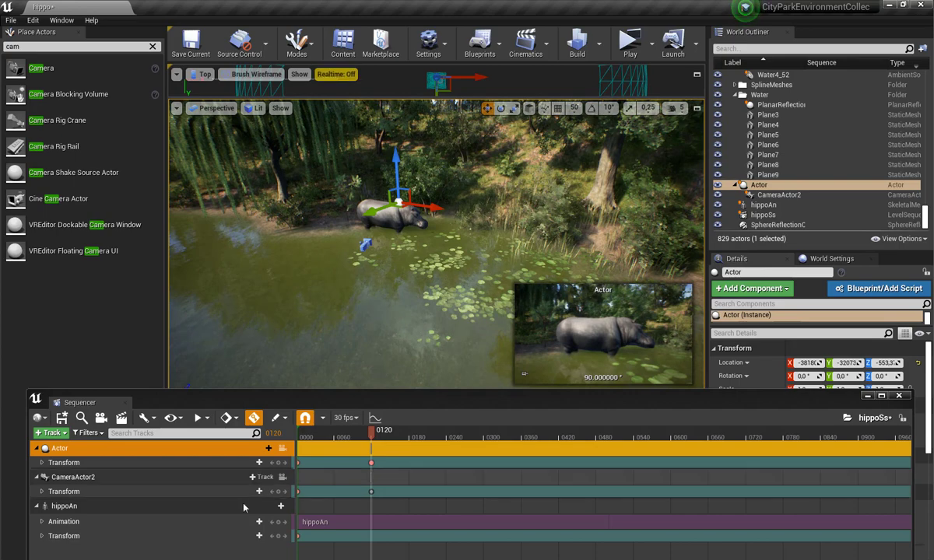
pyautogui.click(176, 480)
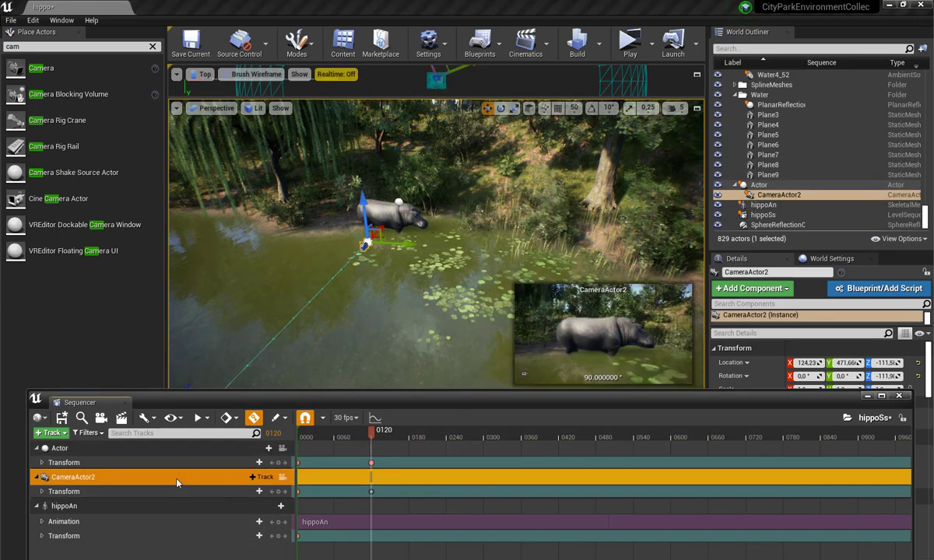
pyautogui.scroll(2, 289, 374)
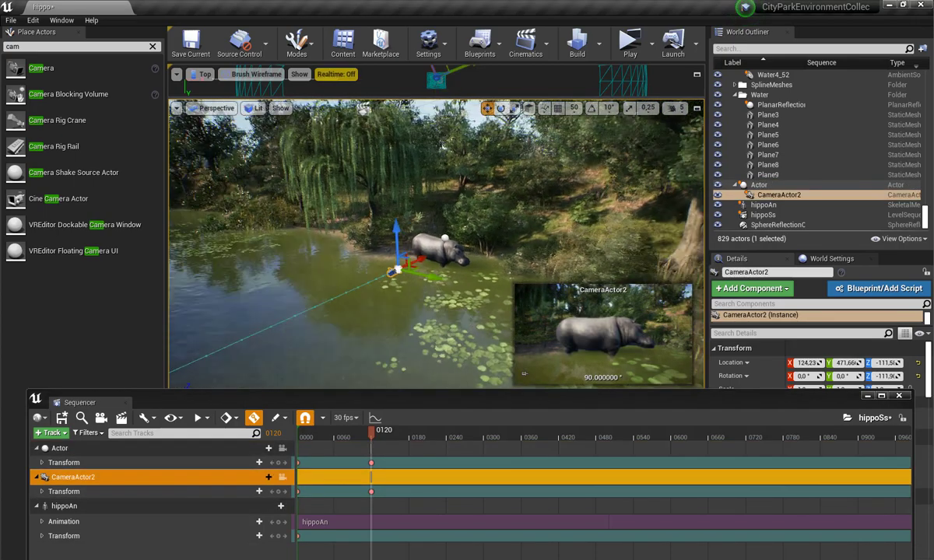
pyautogui.moveTo(289, 373); pyautogui.dragTo(233, 358, button='right')
pyautogui.moveTo(384, 226); pyautogui.dragTo(366, 226, button='right')
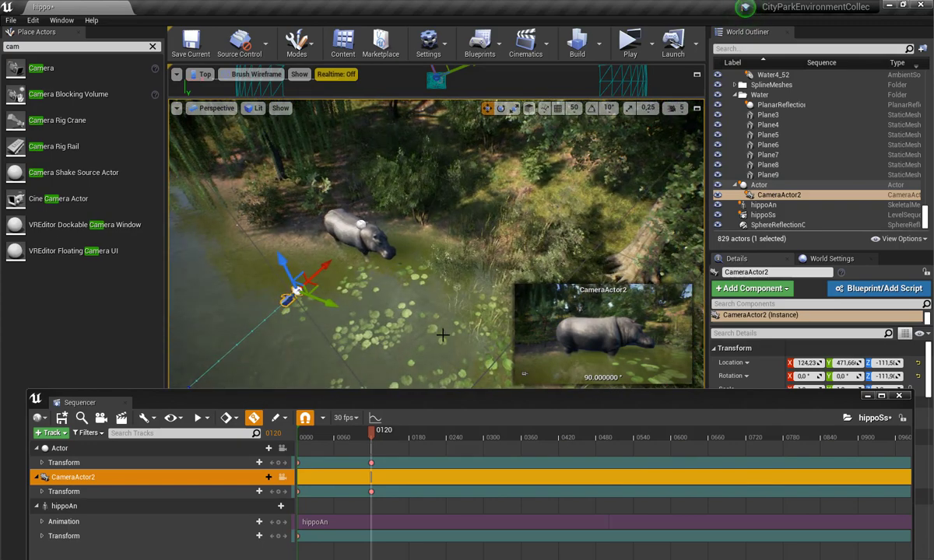
pyautogui.click(361, 225)
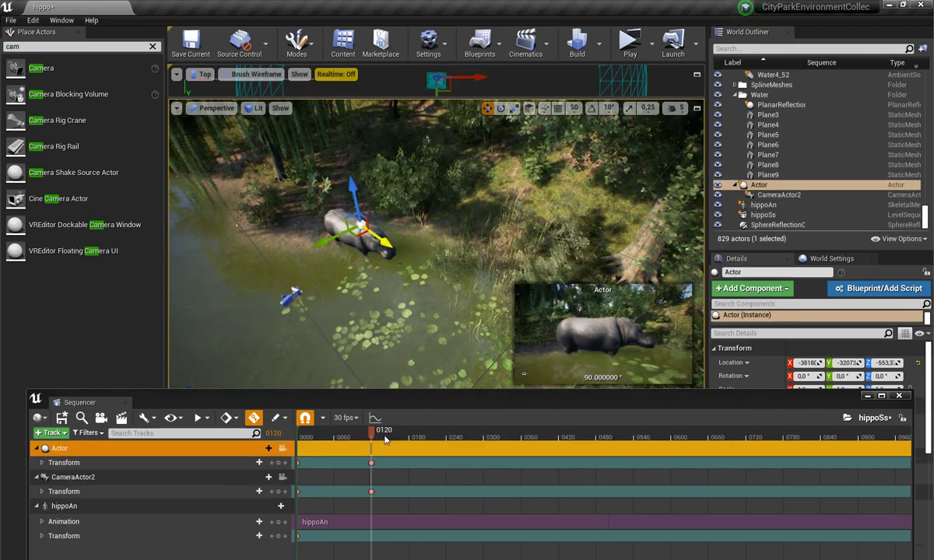
# - At frame 0500, rotate the Actor a full 360° to key the camera orbit, then preview it
pyautogui.moveTo(385, 437); pyautogui.dragTo(549, 436)
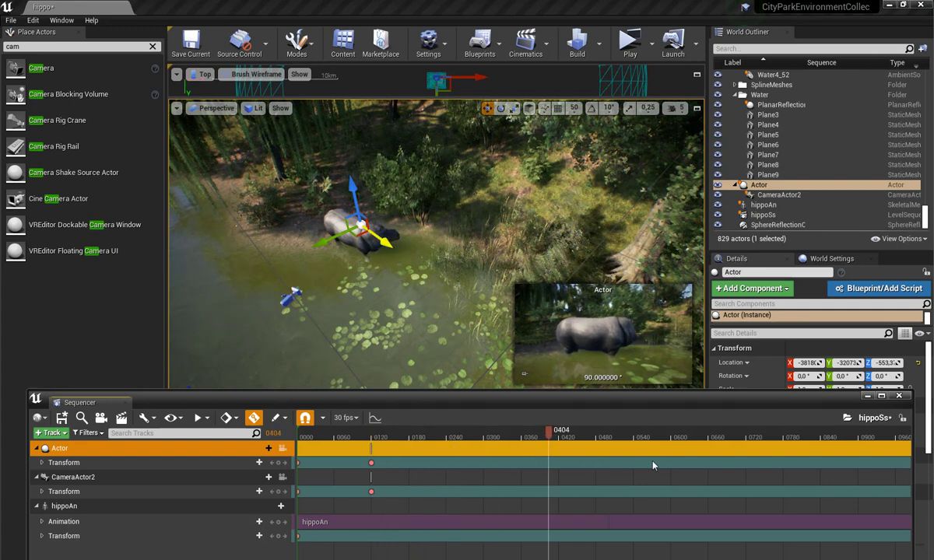
pyautogui.moveTo(652, 465)
pyautogui.mouseDown()
pyautogui.moveTo(618, 476)
pyautogui.moveTo(610, 468)
pyautogui.mouseUp()
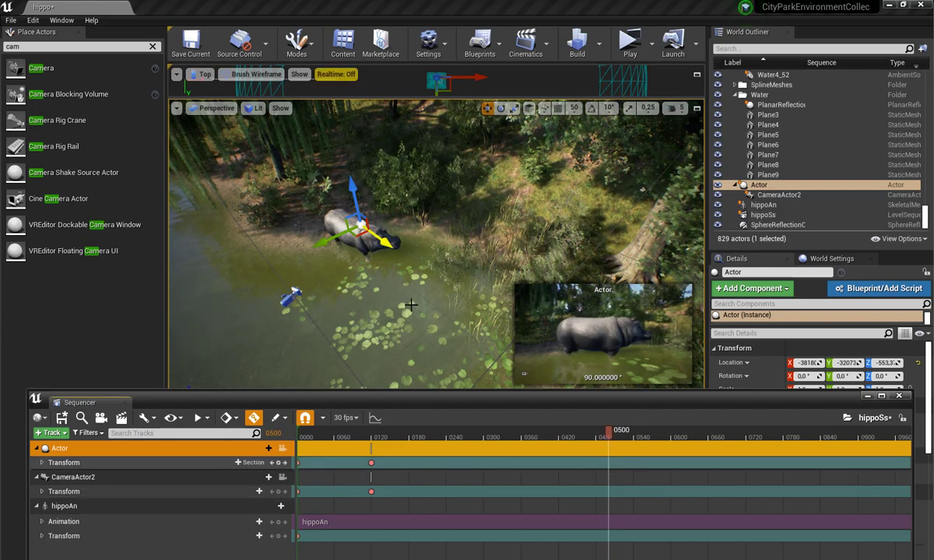
pyautogui.moveTo(411, 305); pyautogui.dragTo(389, 264, button='middle')
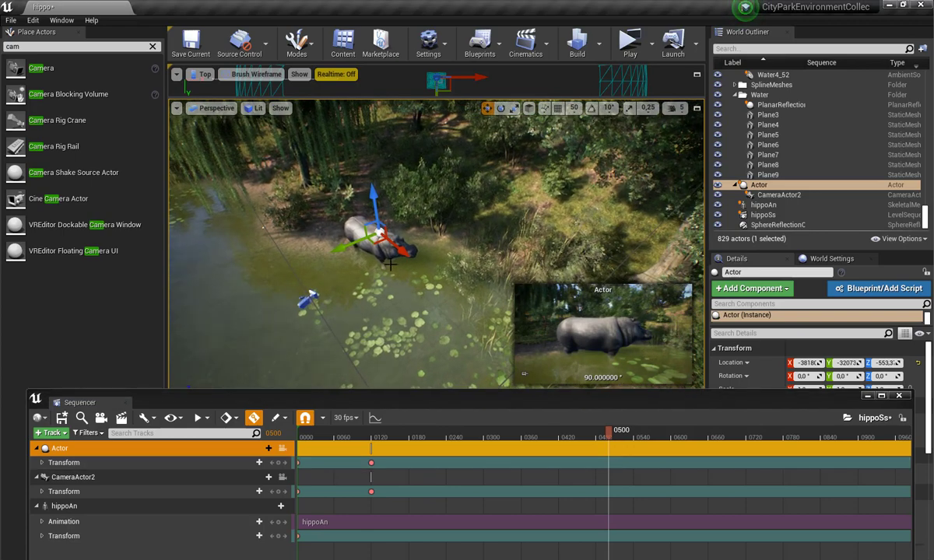
pyautogui.press('e')
pyautogui.moveTo(352, 270)
pyautogui.mouseDown()
pyautogui.moveTo(433, 215)
pyautogui.moveTo(311, 235)
pyautogui.moveTo(310, 269)
pyautogui.mouseUp()
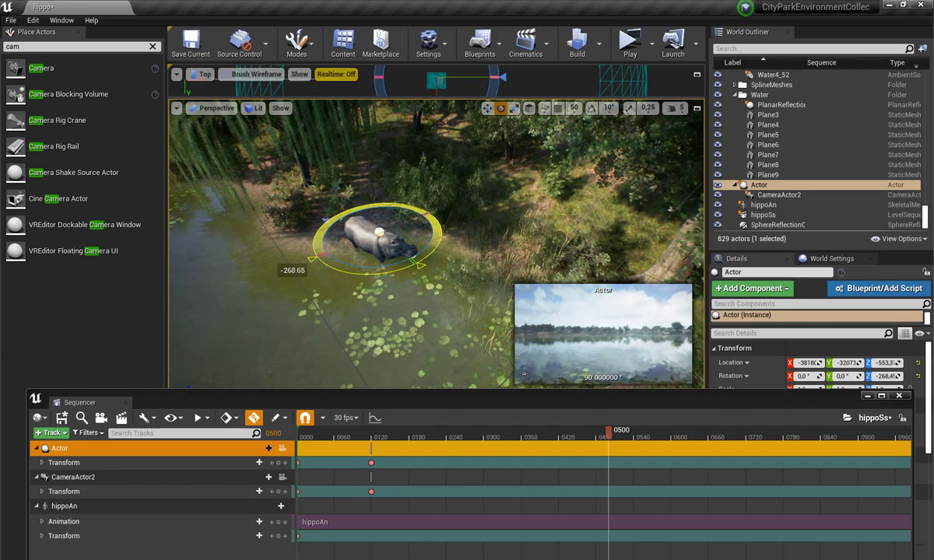
pyautogui.moveTo(309, 269)
pyautogui.mouseDown()
pyautogui.moveTo(363, 289)
pyautogui.moveTo(421, 268)
pyautogui.moveTo(442, 309)
pyautogui.mouseUp()
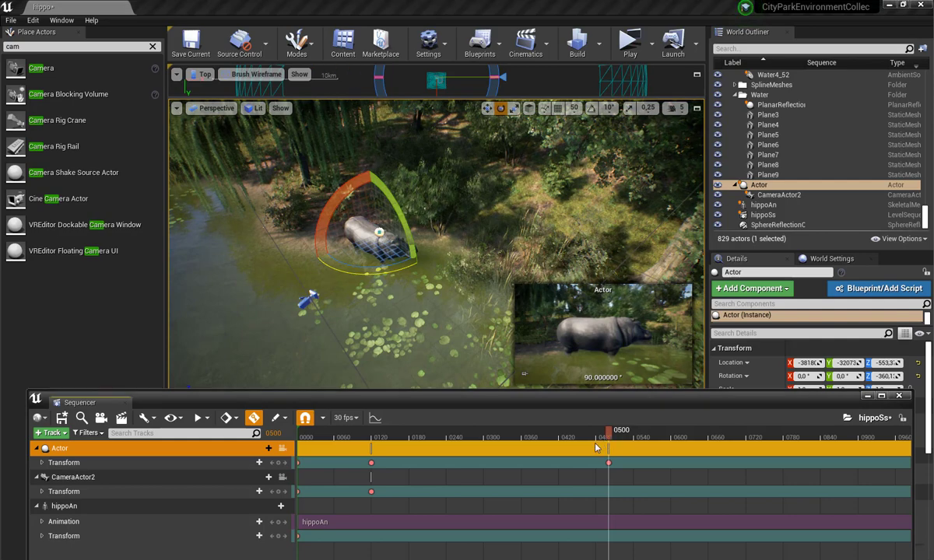
pyautogui.moveTo(609, 436)
pyautogui.mouseDown()
pyautogui.moveTo(561, 436)
pyautogui.moveTo(388, 478)
pyautogui.mouseUp()
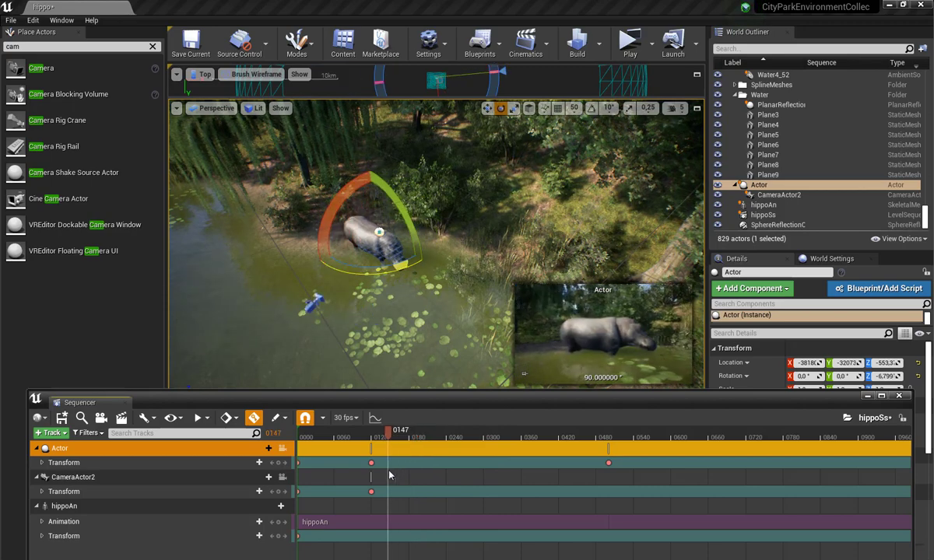
# - Key CameraActor2 at frame 0257 pitched down about -15.7° toward the hippo, then scrub to check
pyautogui.click(310, 307)
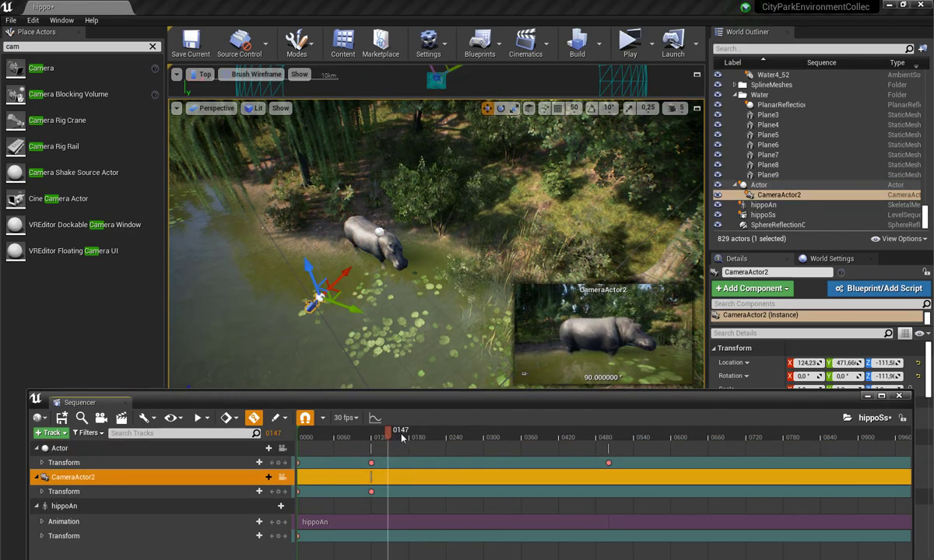
pyautogui.moveTo(395, 439); pyautogui.dragTo(457, 433)
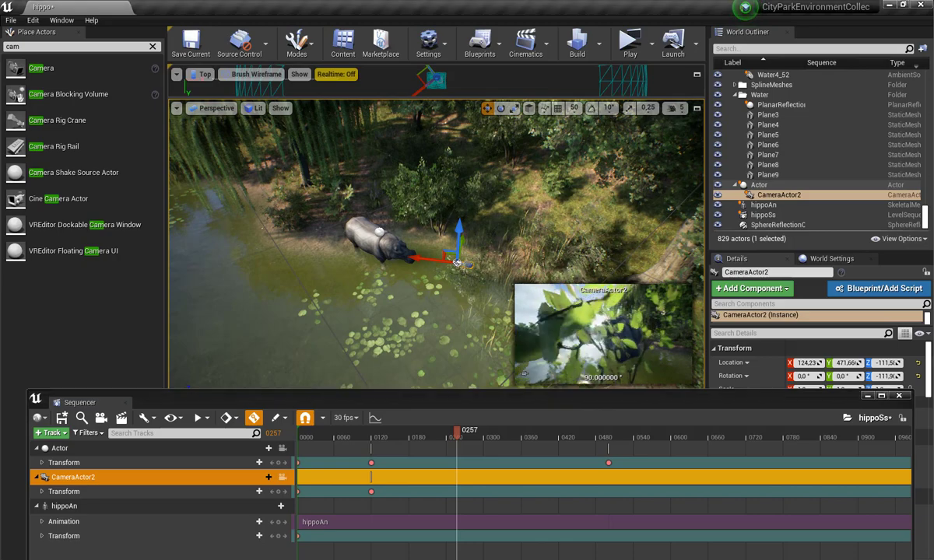
pyautogui.moveTo(462, 288)
pyautogui.mouseDown()
pyautogui.moveTo(467, 264)
pyautogui.moveTo(459, 280)
pyautogui.mouseUp()
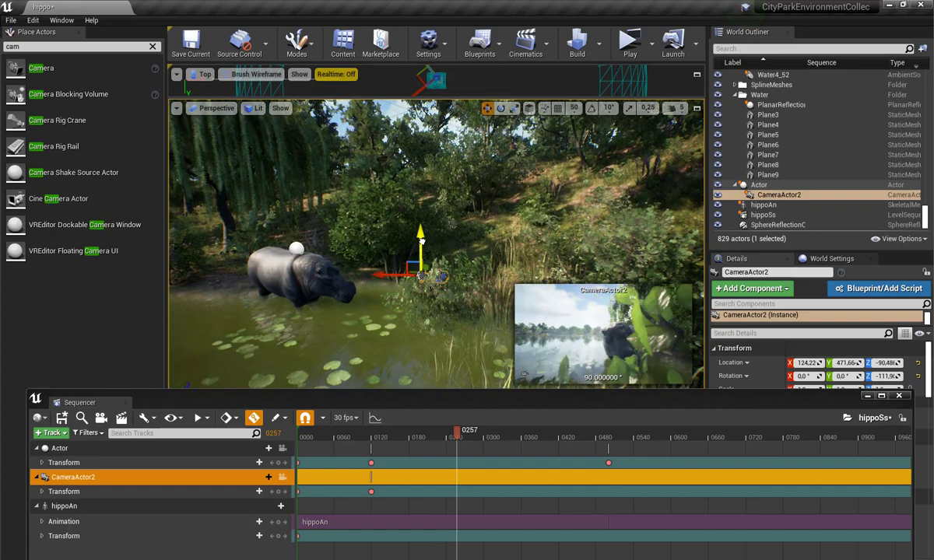
pyautogui.press('e')
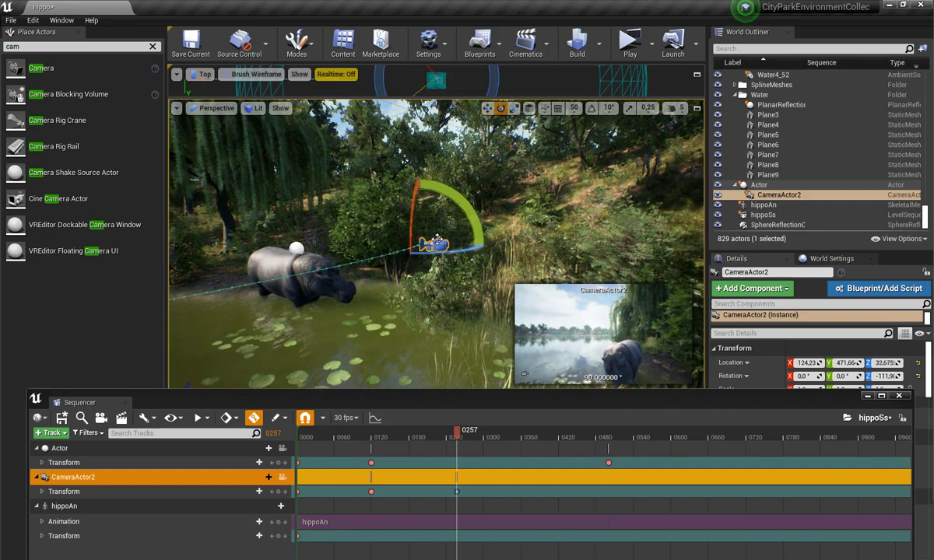
pyautogui.moveTo(355, 209); pyautogui.dragTo(355, 257)
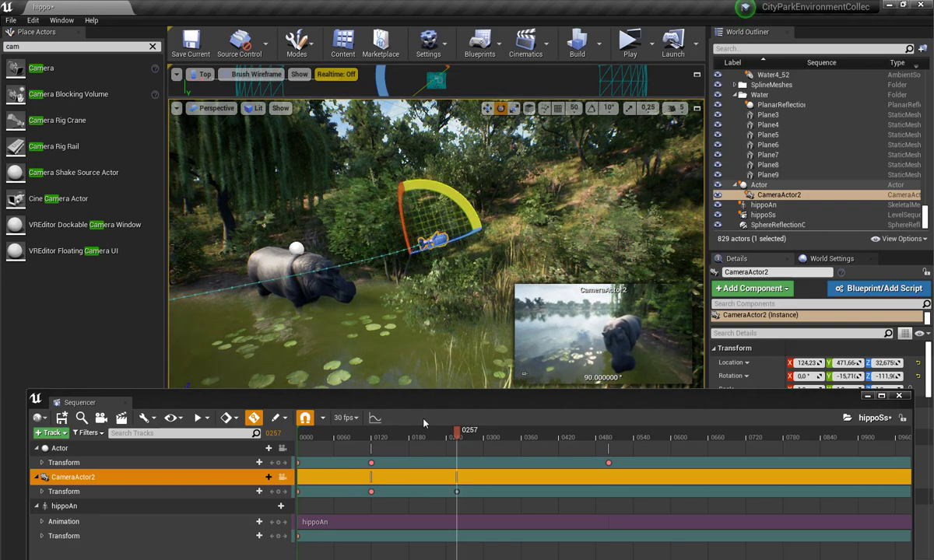
pyautogui.moveTo(448, 440); pyautogui.dragTo(381, 463)
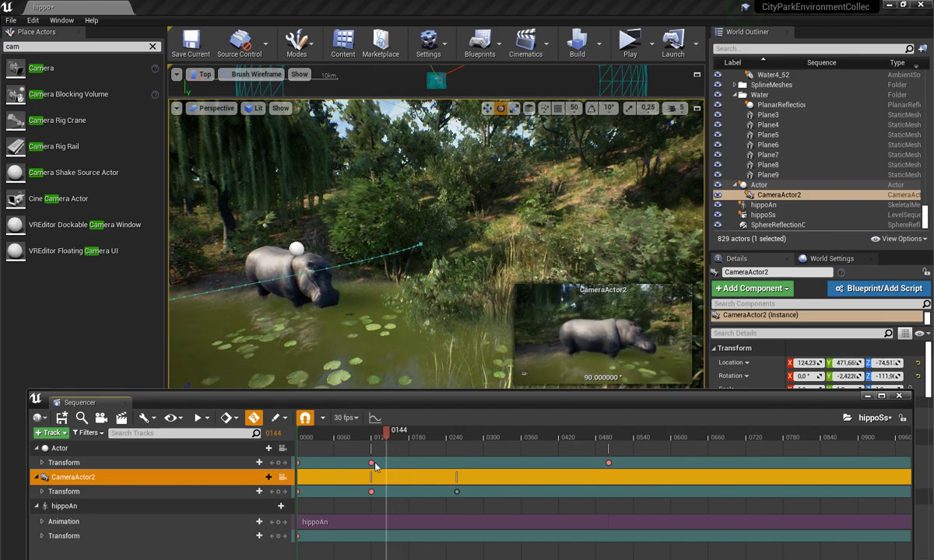
pyautogui.moveTo(406, 429); pyautogui.dragTo(489, 461)
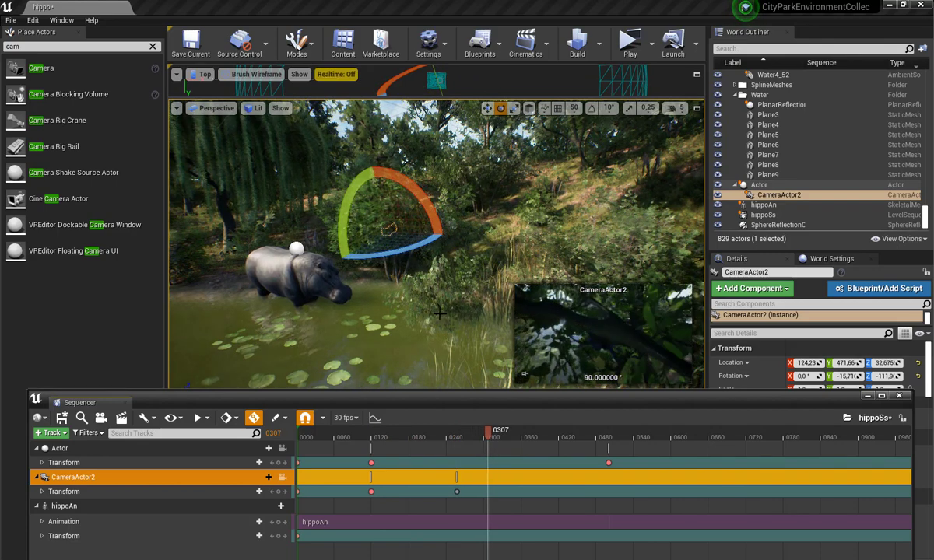
# - Key CameraActor2 at frame 0307, lowering it and tilting it toward the hippo, then review from 0258
pyautogui.moveTo(439, 313); pyautogui.dragTo(439, 314, button='right')
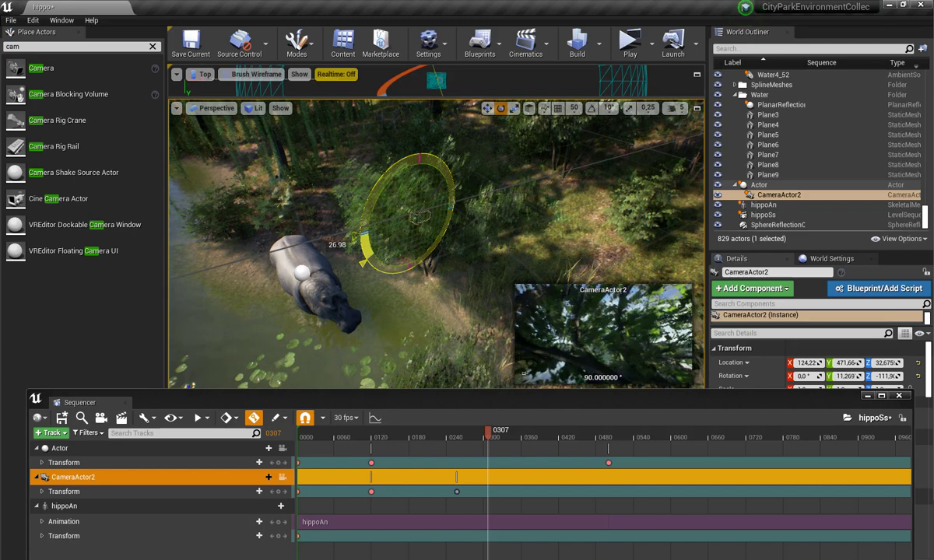
pyautogui.moveTo(384, 215); pyautogui.dragTo(384, 215)
pyautogui.press('w')
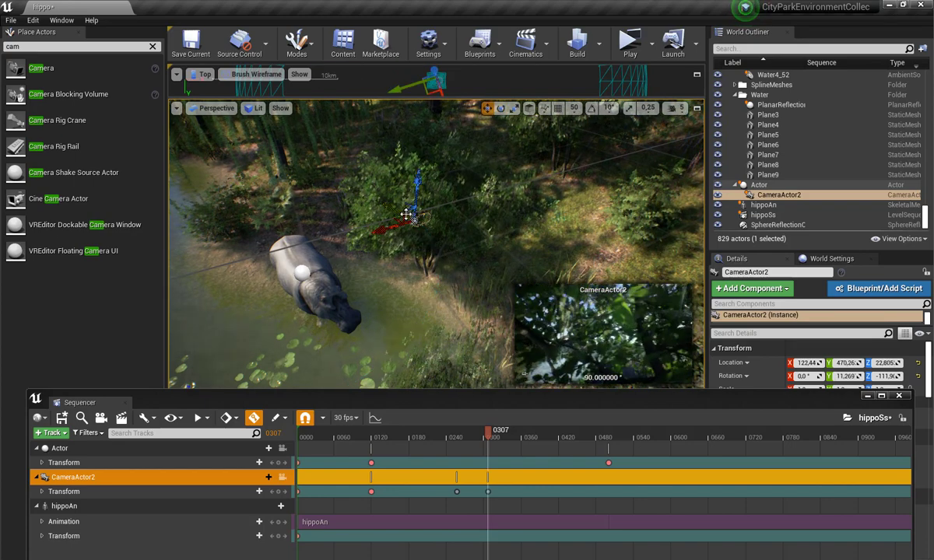
pyautogui.moveTo(405, 215); pyautogui.dragTo(403, 214)
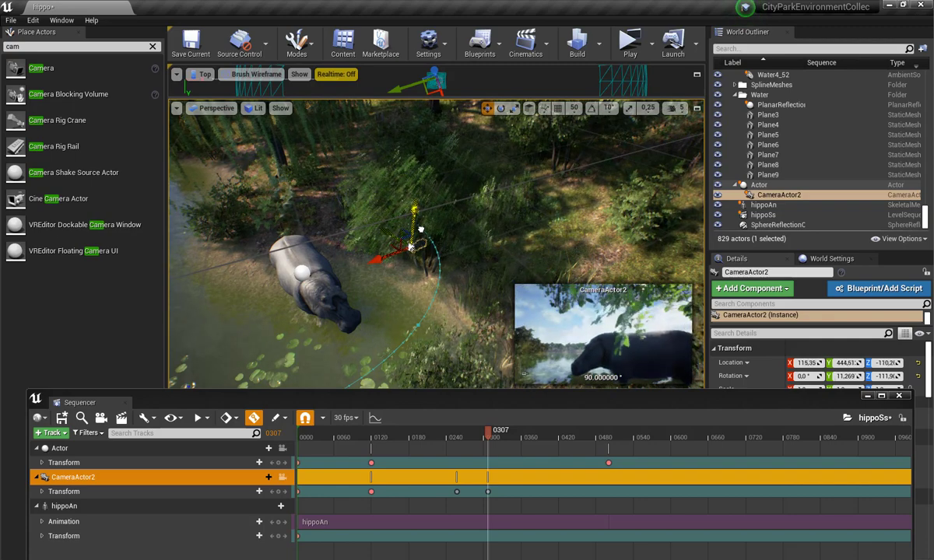
pyautogui.moveTo(421, 230); pyautogui.dragTo(409, 231)
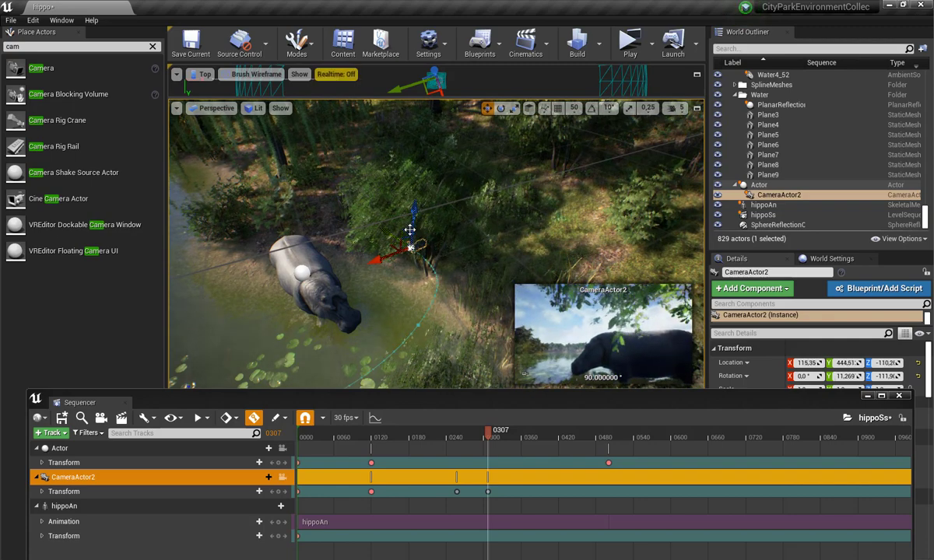
pyautogui.press('e')
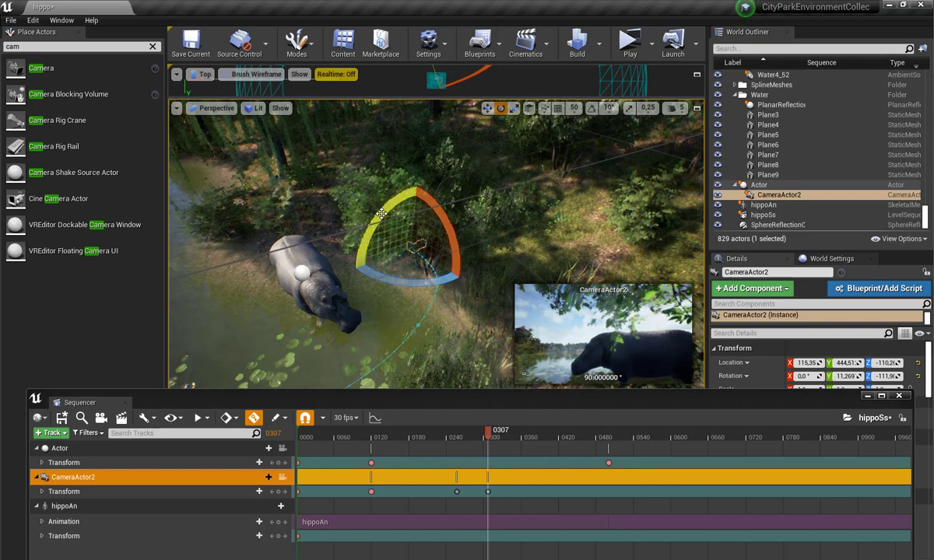
pyautogui.moveTo(381, 214); pyautogui.dragTo(378, 220)
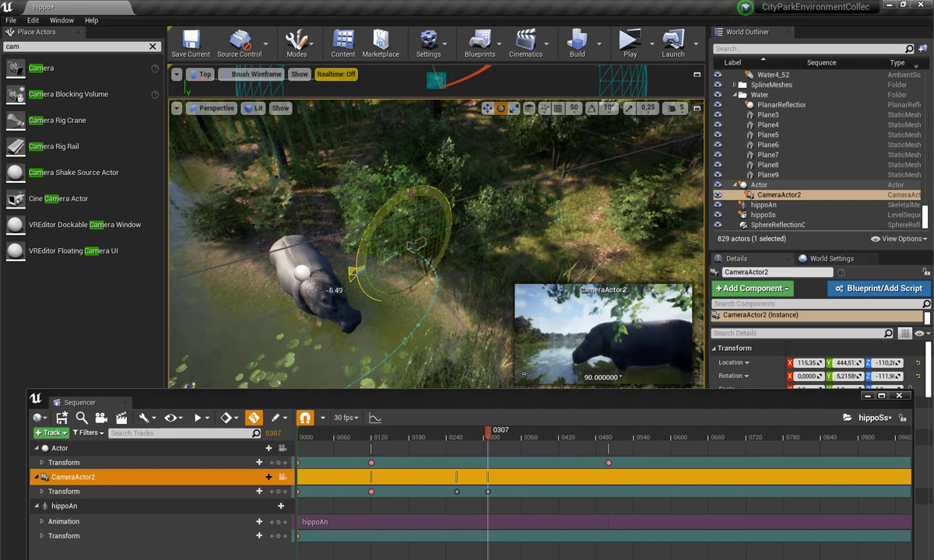
pyautogui.moveTo(352, 274); pyautogui.dragTo(394, 254)
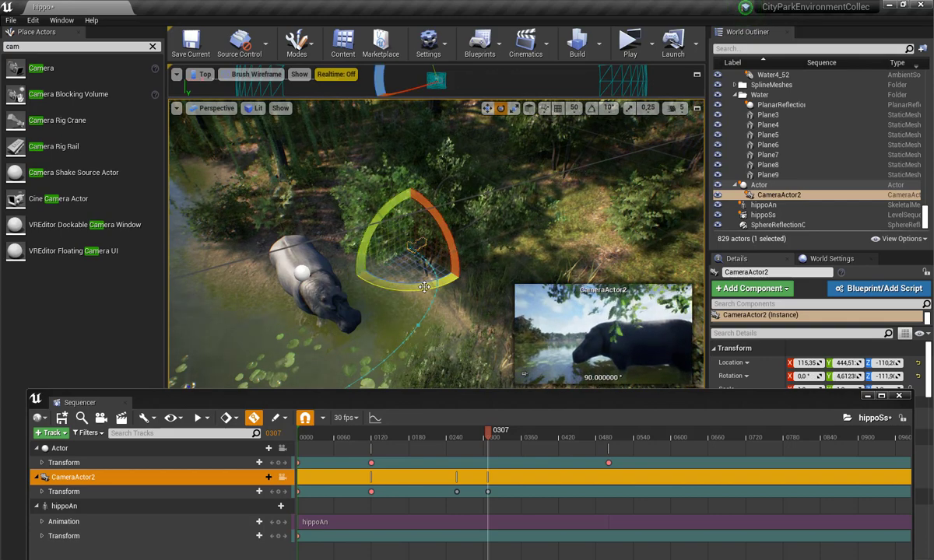
pyautogui.moveTo(425, 288); pyautogui.dragTo(422, 289)
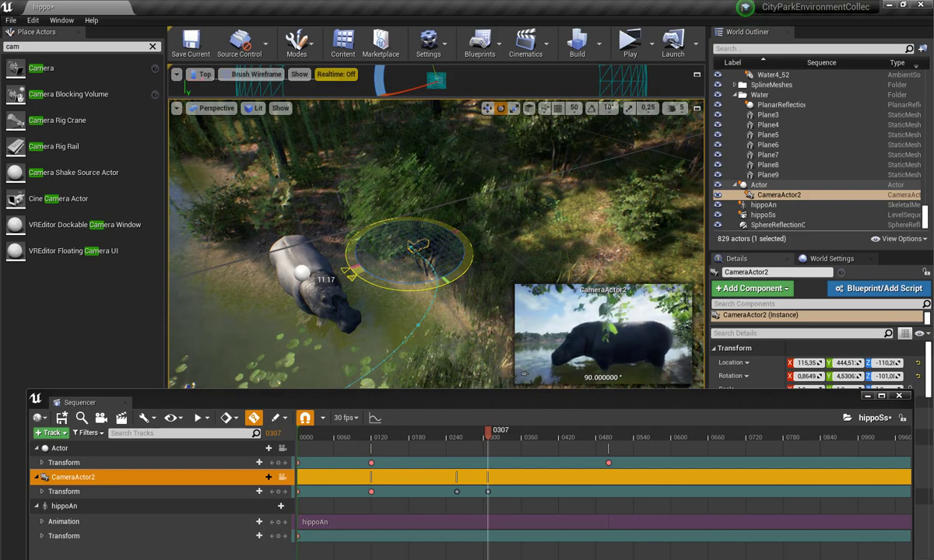
pyautogui.moveTo(351, 274); pyautogui.dragTo(354, 272)
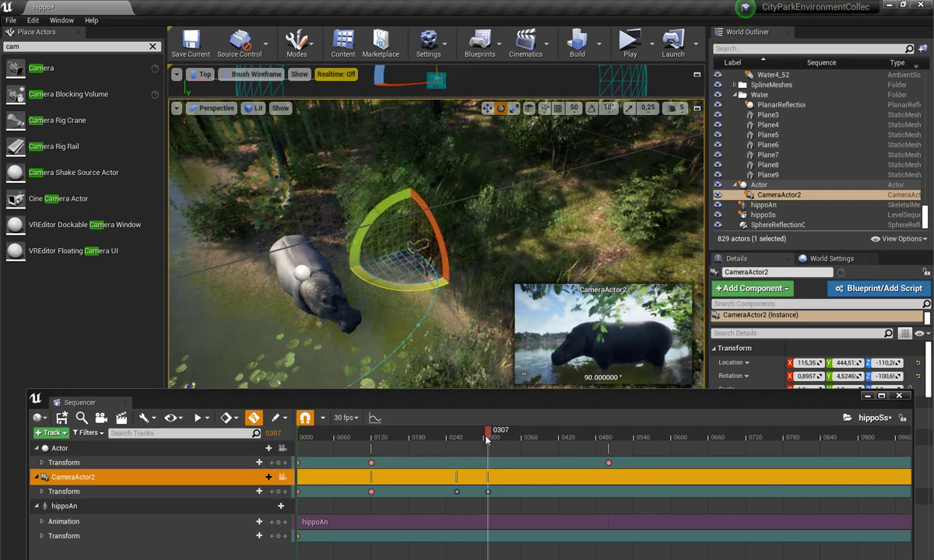
pyautogui.moveTo(487, 440)
pyautogui.mouseDown()
pyautogui.moveTo(460, 457)
pyautogui.moveTo(520, 439)
pyautogui.mouseUp()
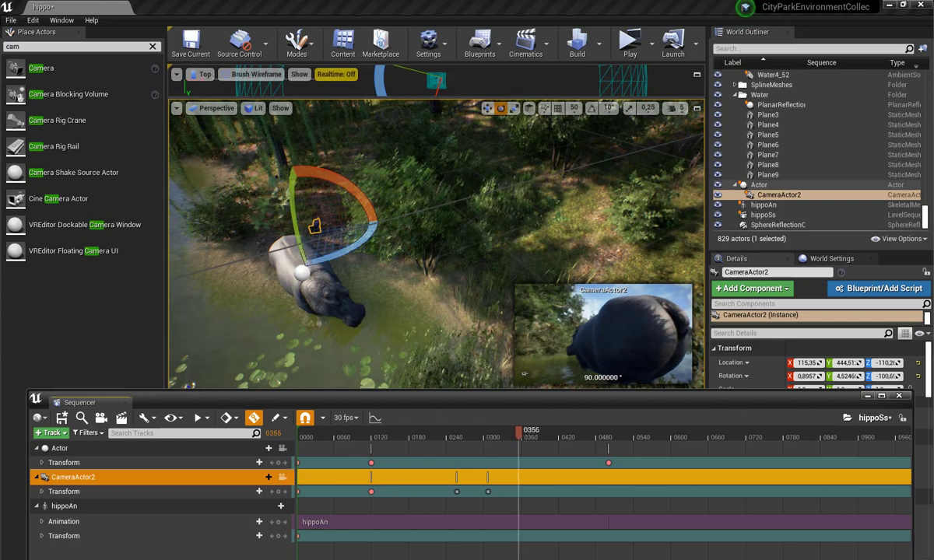
# - Key CameraActor2's transform at frame 0356, pulled back to frame the whole hippo and re-aimed
pyautogui.click(333, 231)
pyautogui.press('w')
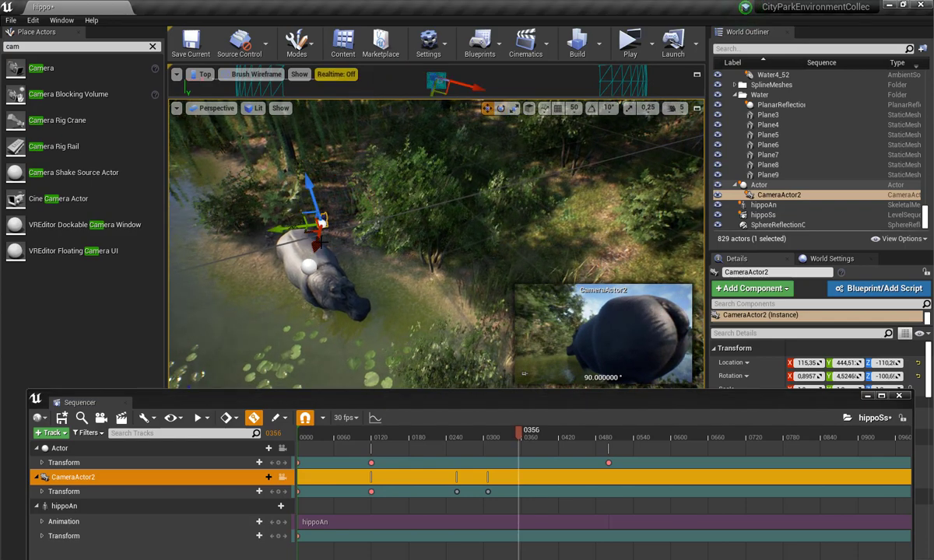
pyautogui.moveTo(319, 242); pyautogui.dragTo(335, 223)
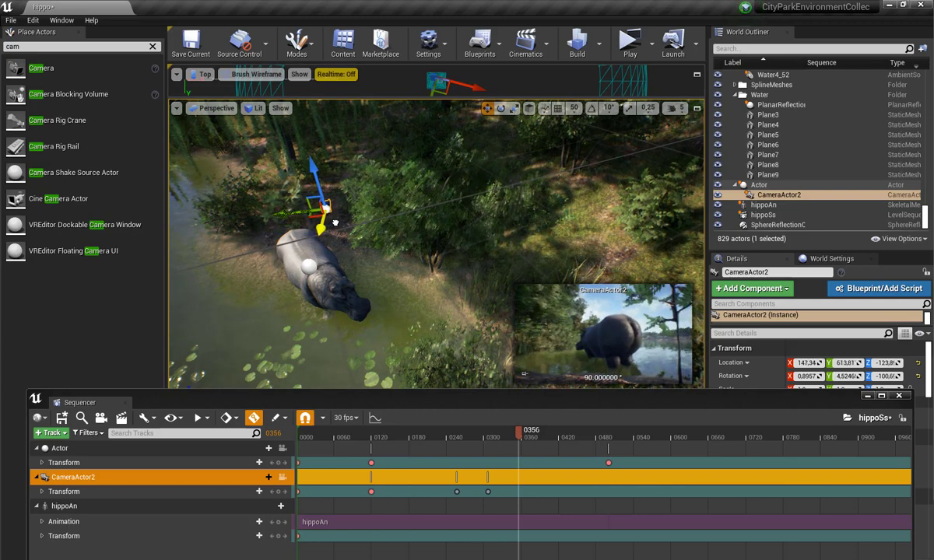
pyautogui.press('s')
pyautogui.moveTo(319, 188); pyautogui.dragTo(320, 184)
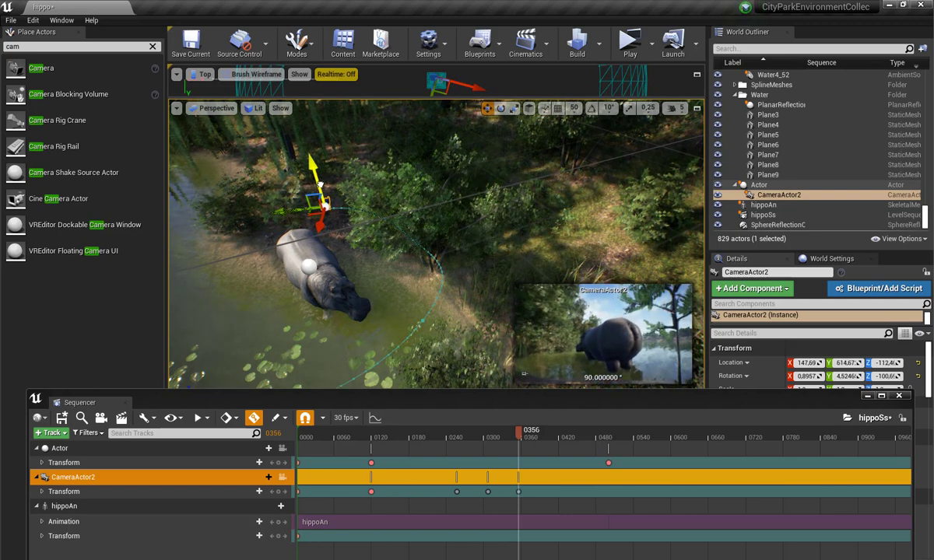
pyautogui.press('e')
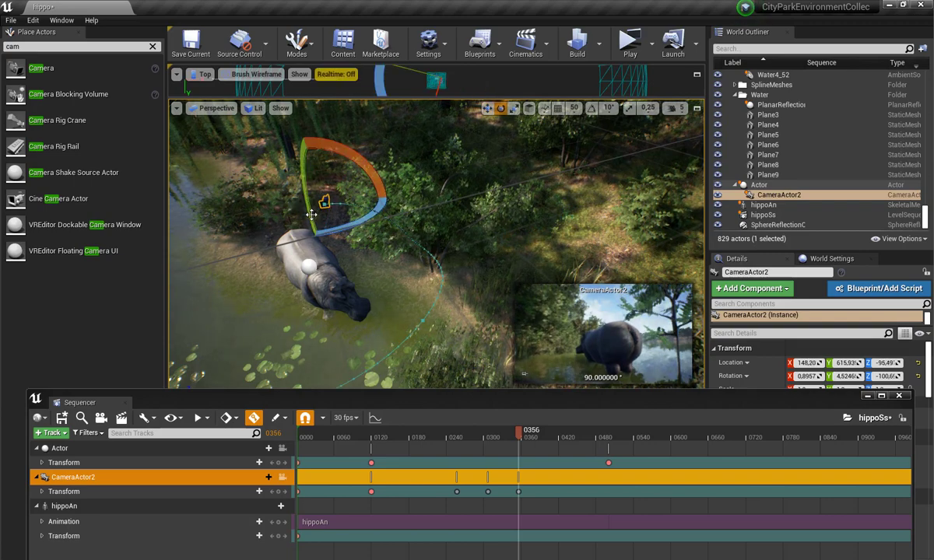
pyautogui.moveTo(310, 212); pyautogui.dragTo(327, 323)
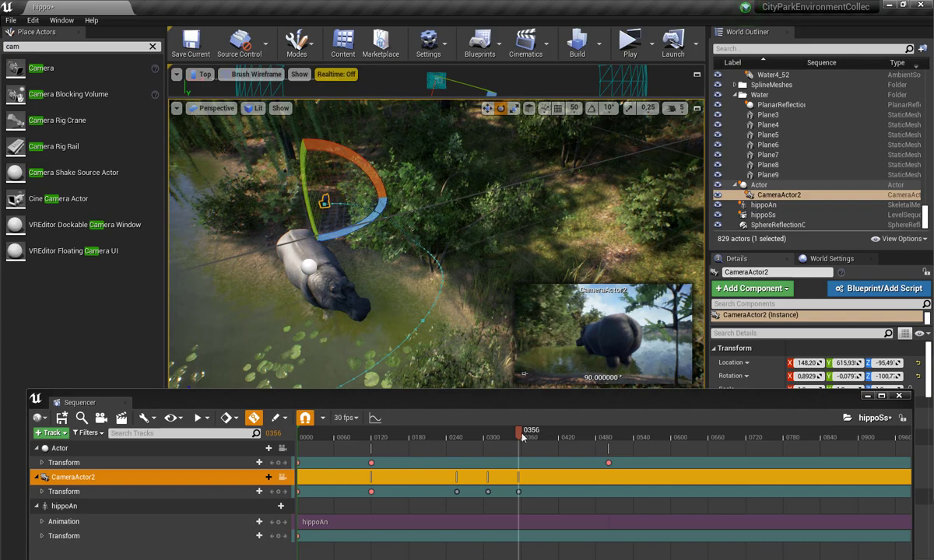
pyautogui.moveTo(519, 433); pyautogui.dragTo(511, 445)
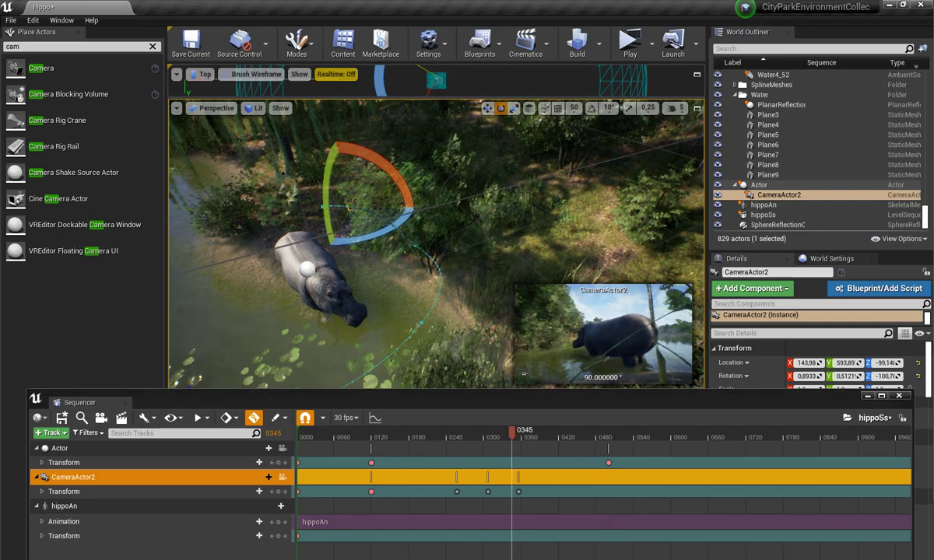
# - Navigate the viewport around CameraActor2 and the hippo, adjusting the viewport movement speed
pyautogui.moveTo(400, 272); pyautogui.dragTo(374, 233, button='right')
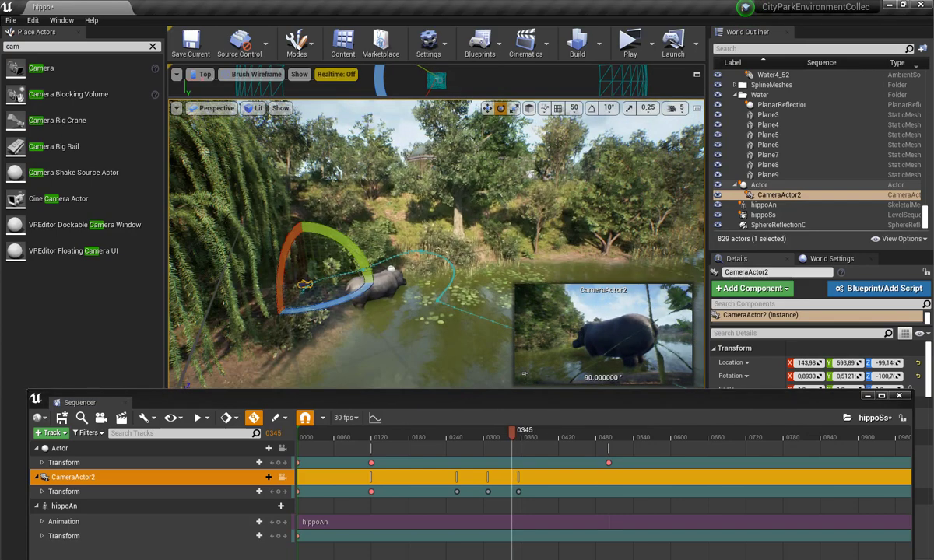
pyautogui.moveTo(401, 263); pyautogui.dragTo(400, 263, button='right')
pyautogui.press('f')
pyautogui.keyDown('alt'); pyautogui.moveTo(401, 263); pyautogui.dragTo(401, 263); pyautogui.keyUp('alt')
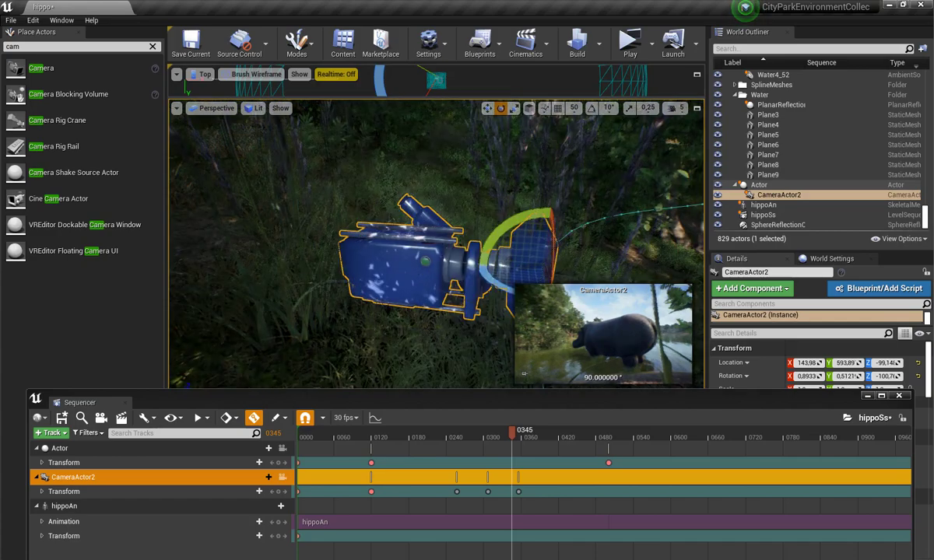
pyautogui.moveTo(460, 239); pyautogui.dragTo(461, 238, button='right')
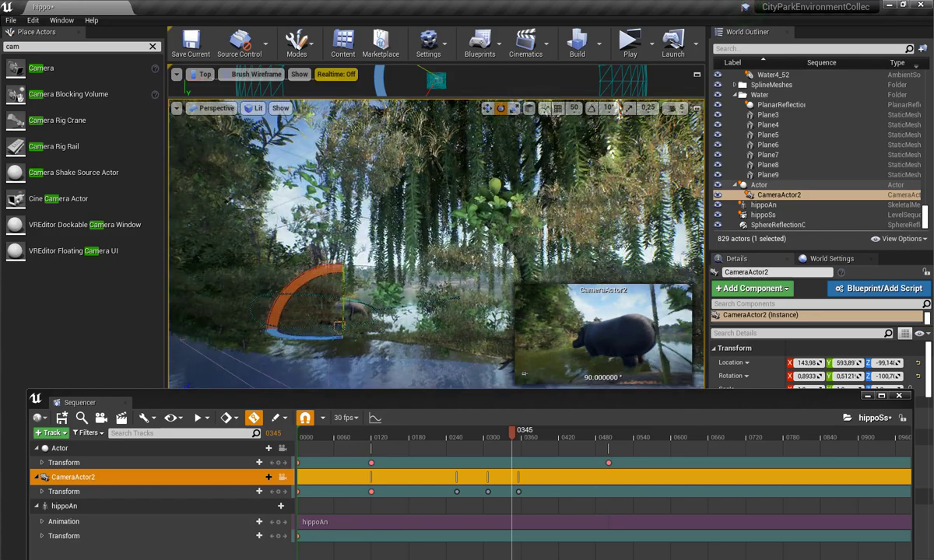
pyautogui.press('f')
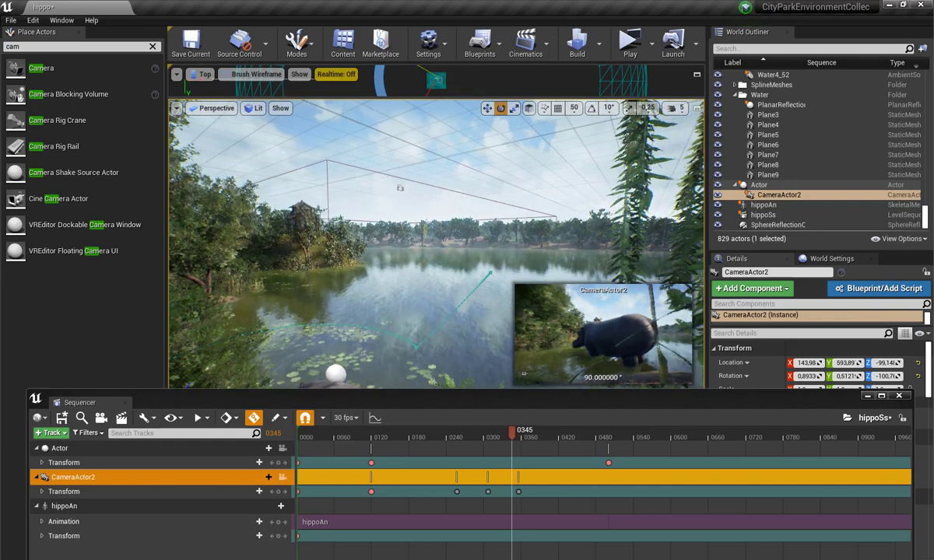
pyautogui.click(683, 111)
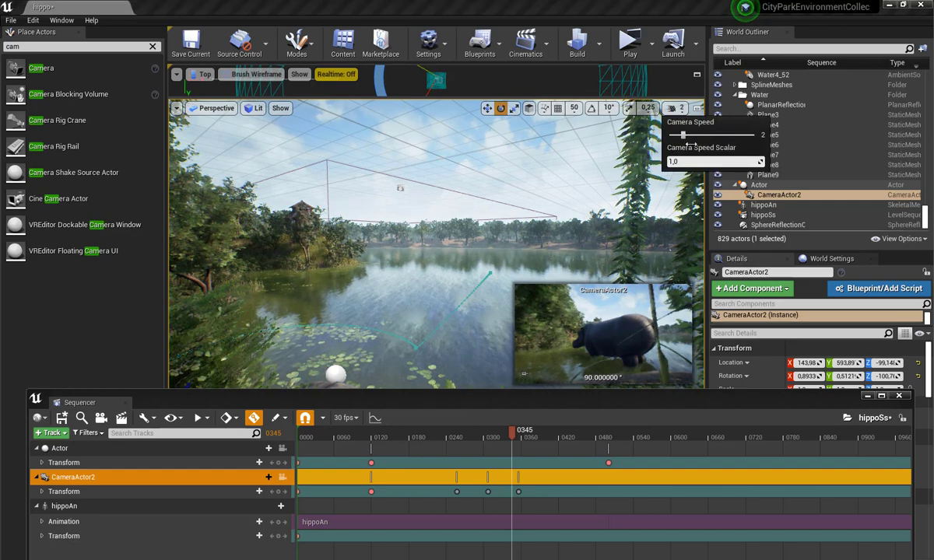
pyautogui.moveTo(467, 233); pyautogui.dragTo(467, 257, button='right')
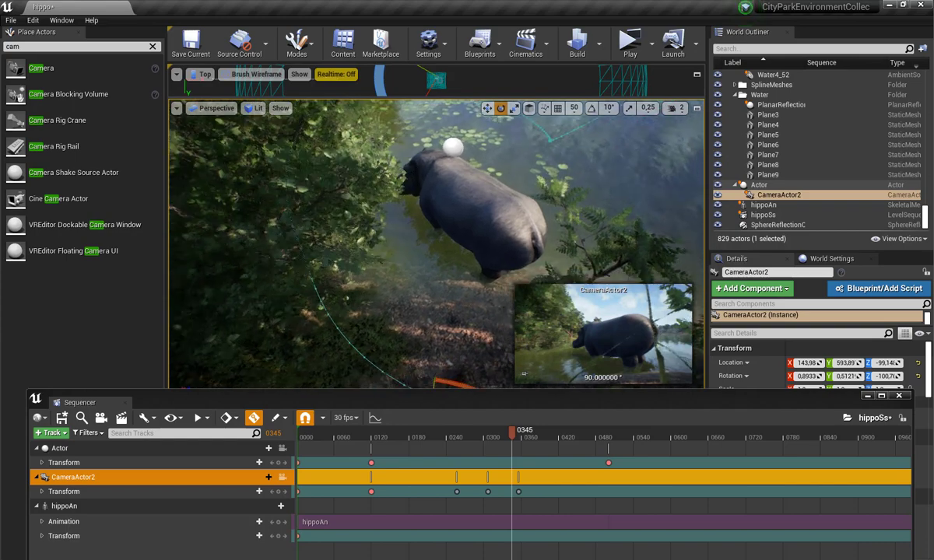
pyautogui.moveTo(467, 257)
pyautogui.mouseDown(button='right')
pyautogui.moveTo(467, 327)
pyautogui.moveTo(467, 281)
pyautogui.mouseUp(button='right')
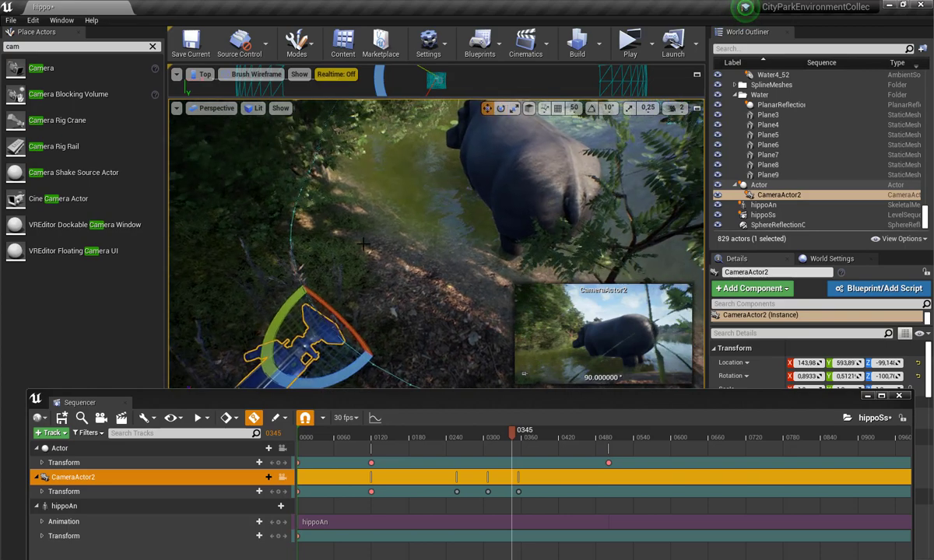
# - At frame 0356, move the camera along the bank closer to the hippo and tilt it to about -6.07° pitch
pyautogui.moveTo(360, 296)
pyautogui.mouseDown()
pyautogui.moveTo(388, 275)
pyautogui.moveTo(416, 270)
pyautogui.mouseUp()
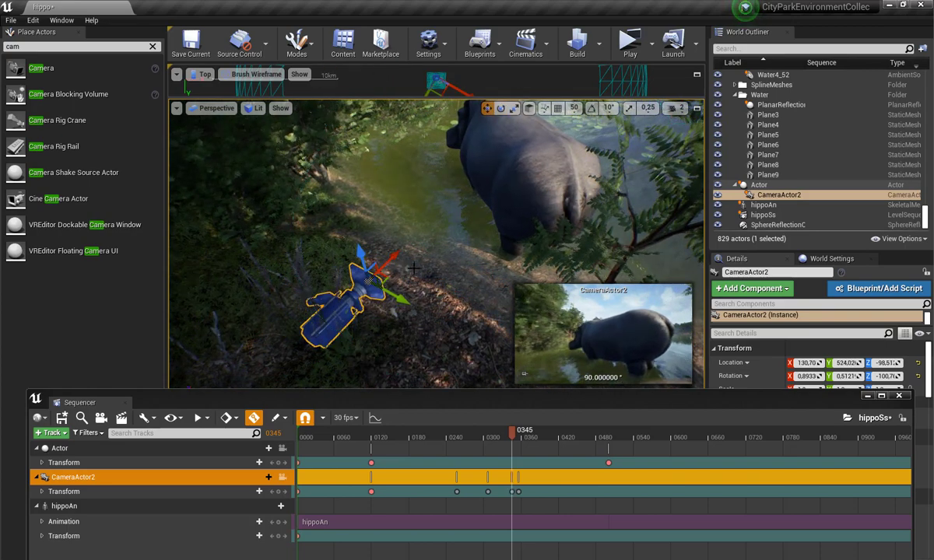
pyautogui.moveTo(417, 270); pyautogui.dragTo(434, 277, button='right')
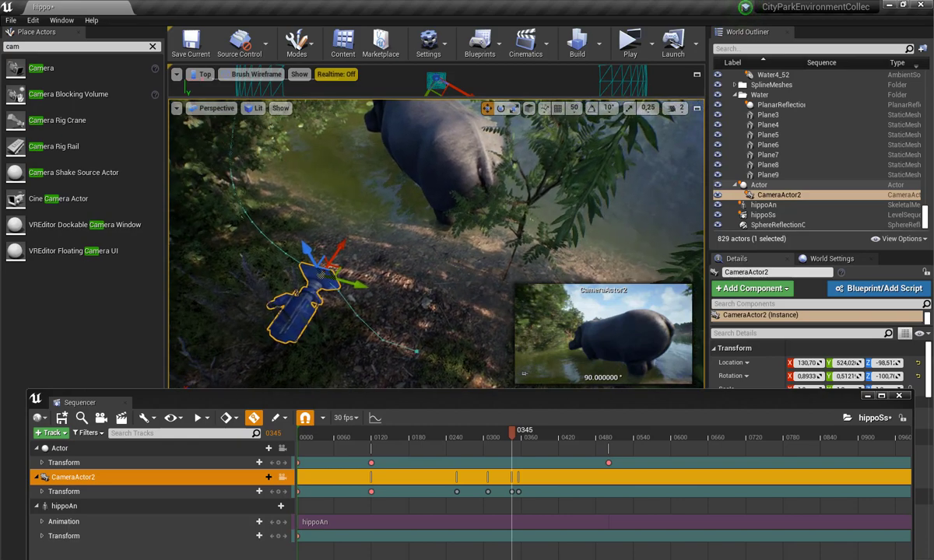
pyautogui.press('space')
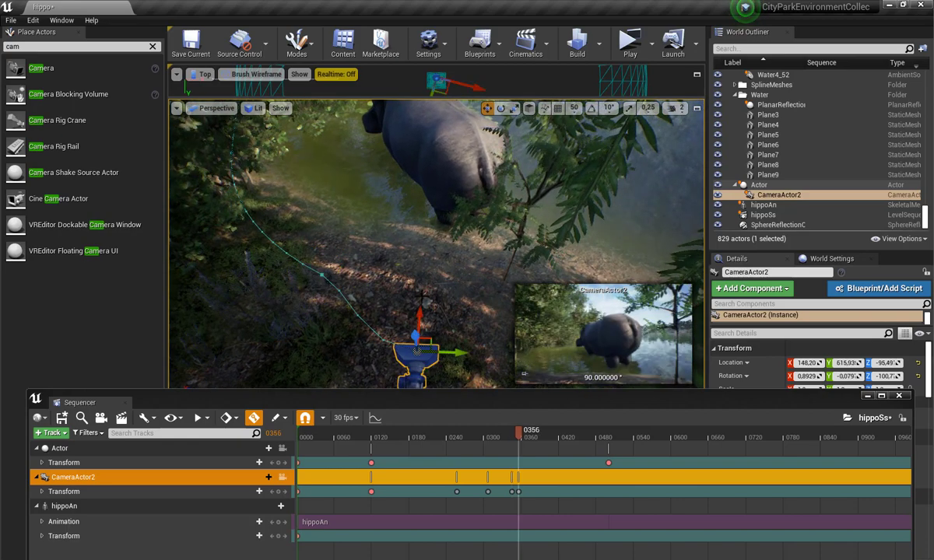
pyautogui.moveTo(422, 312); pyautogui.dragTo(438, 286)
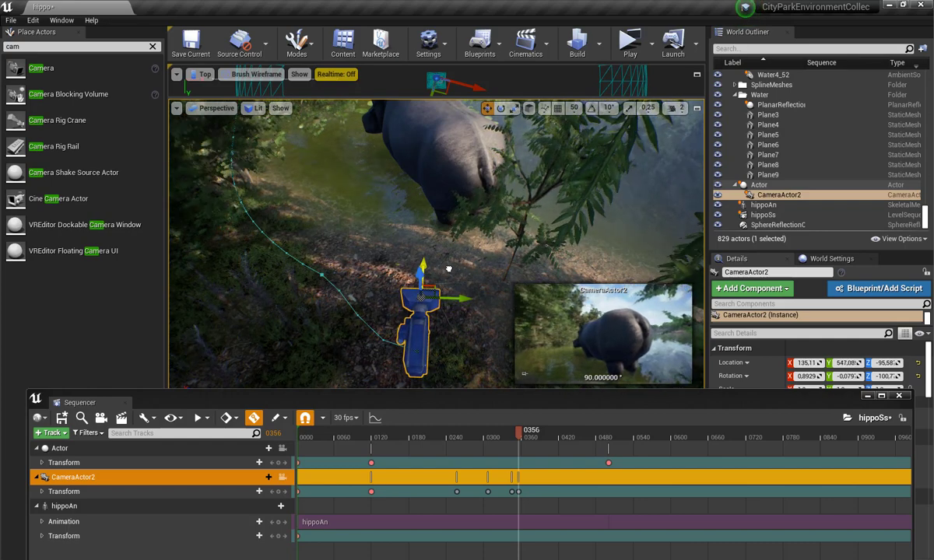
pyautogui.press('e')
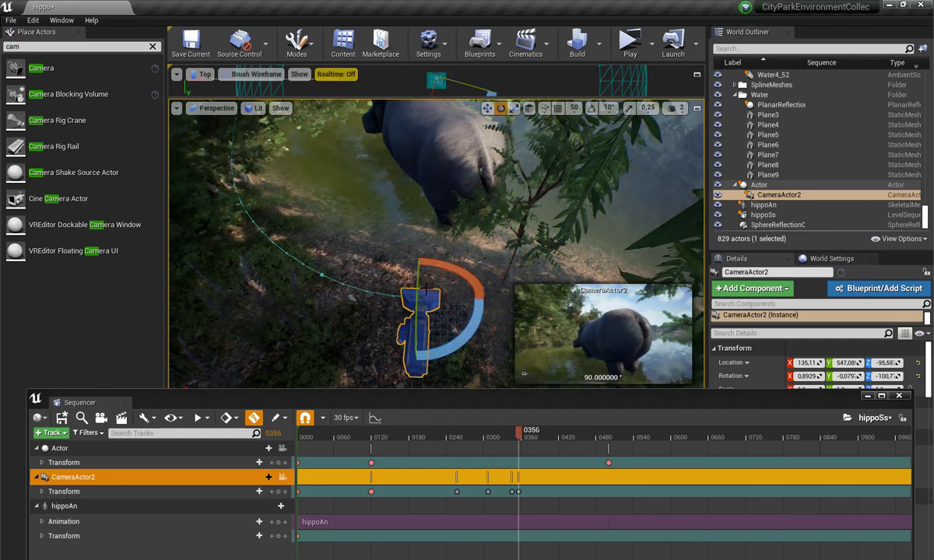
pyautogui.moveTo(413, 287); pyautogui.dragTo(417, 263)
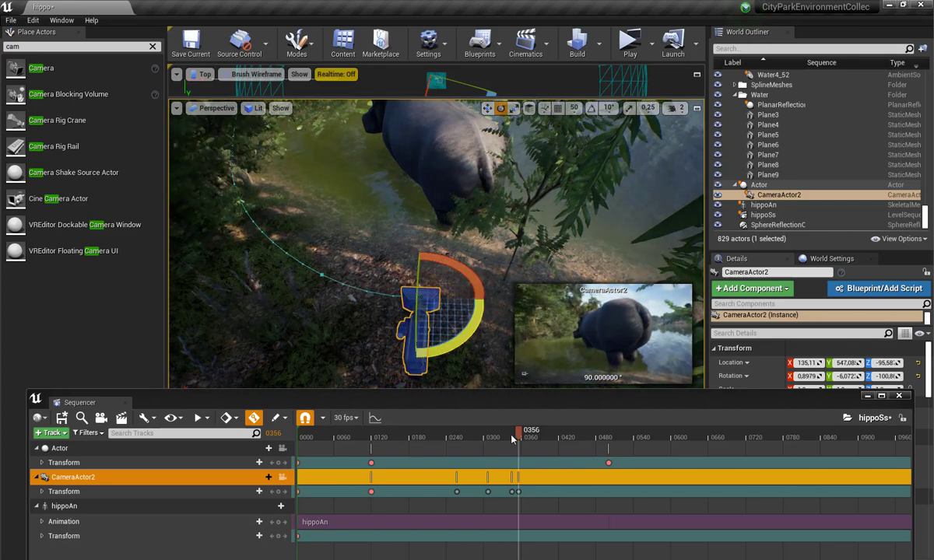
pyautogui.moveTo(518, 433); pyautogui.dragTo(557, 432)
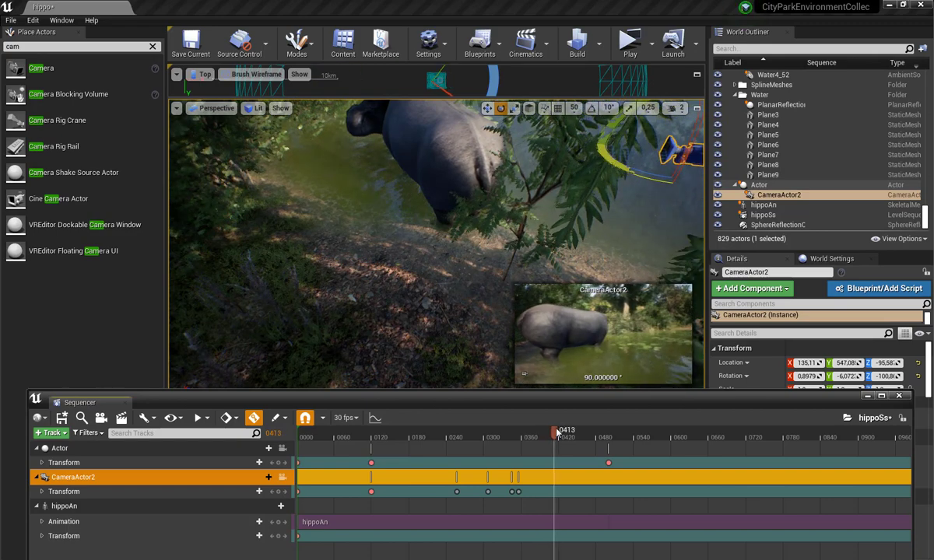
# - Key CameraActor2 at frame 0415, moved out beside the hippo and aimed back at it
pyautogui.moveTo(467, 194); pyautogui.dragTo(509, 219)
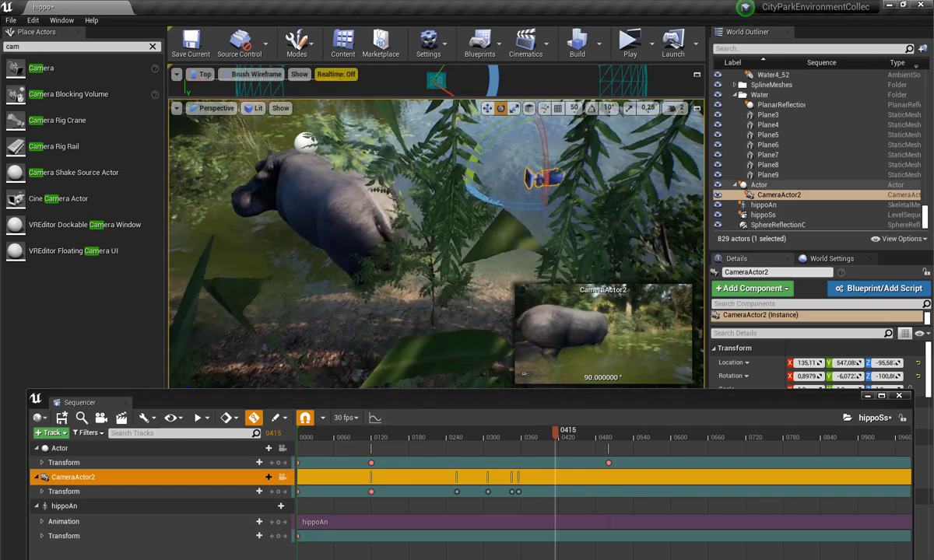
pyautogui.moveTo(501, 182)
pyautogui.mouseDown()
pyautogui.moveTo(620, 174)
pyautogui.moveTo(520, 181)
pyautogui.moveTo(582, 163)
pyautogui.mouseUp()
pyautogui.press('e')
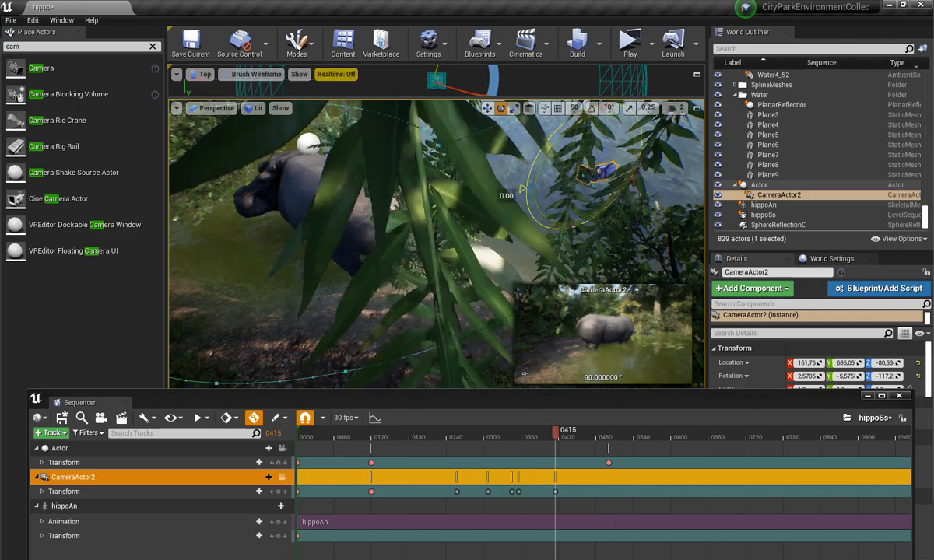
pyautogui.moveTo(583, 164); pyautogui.dragTo(545, 175)
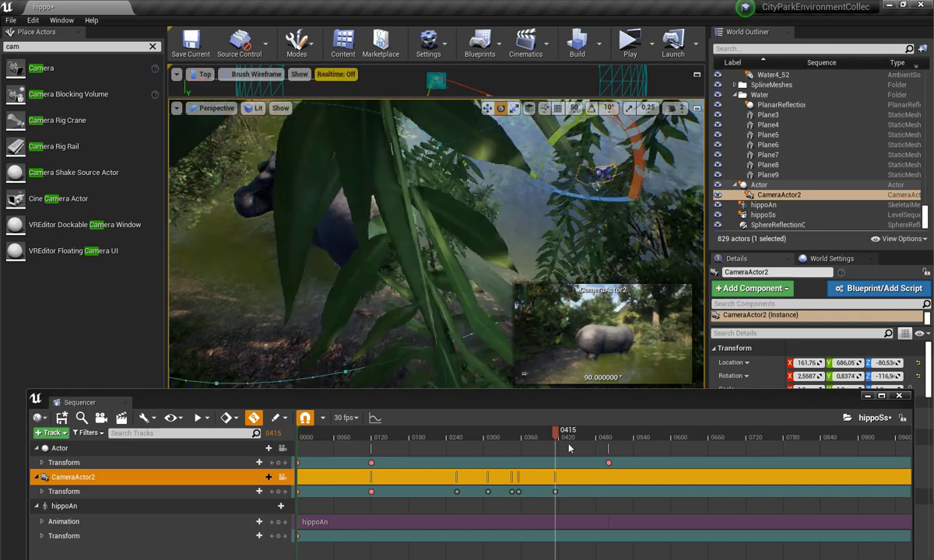
# - Scrub toward frame 0501 and raise the viewport camera speed from 3 to 4
pyautogui.moveTo(560, 436); pyautogui.dragTo(609, 438)
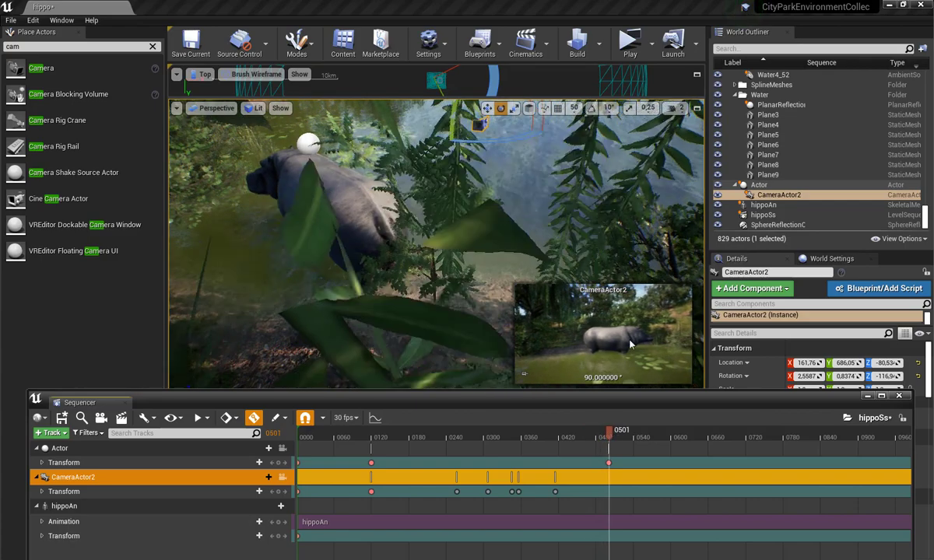
pyautogui.hotkey('ctrl', 'r')
pyautogui.moveTo(605, 273); pyautogui.dragTo(530, 257, button='right')
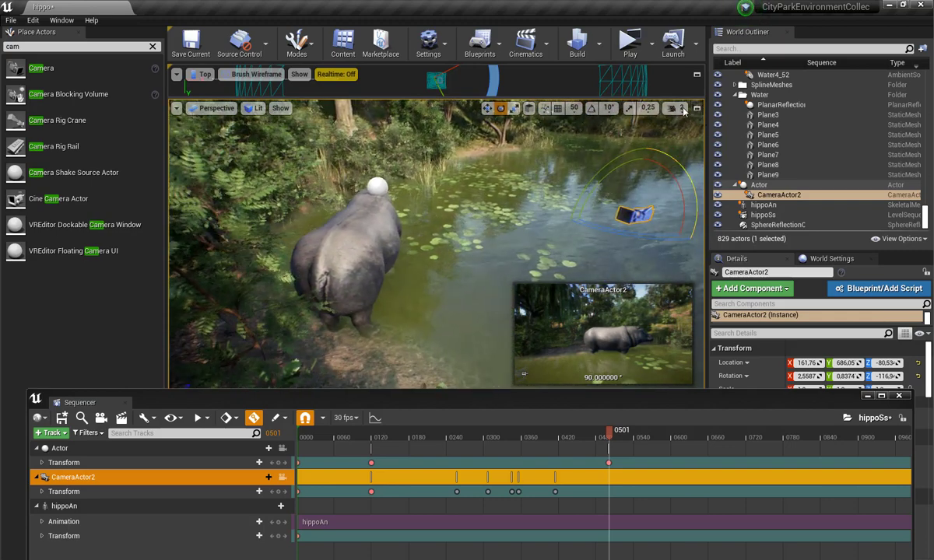
pyautogui.click(678, 109)
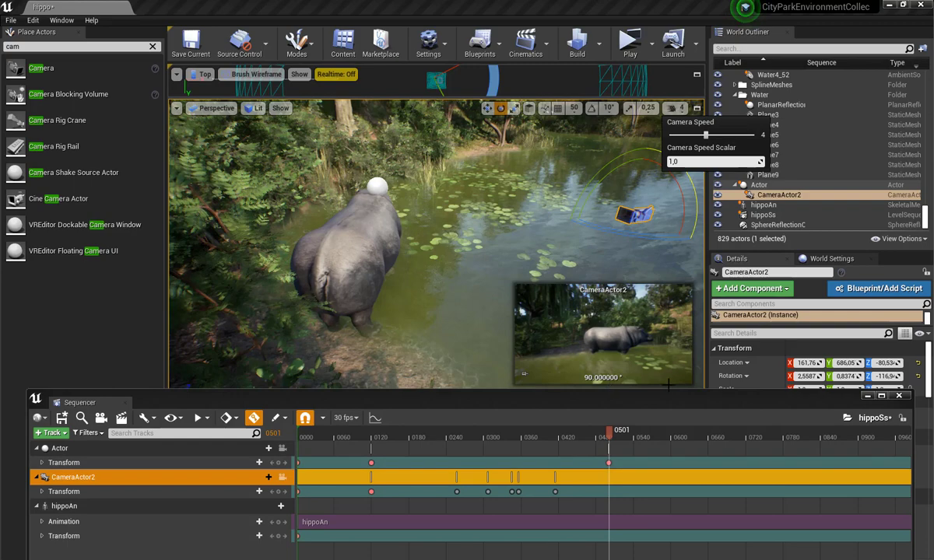
# - Add a transform keyframe on CameraActor2's Sequencer track
pyautogui.click(138, 451)
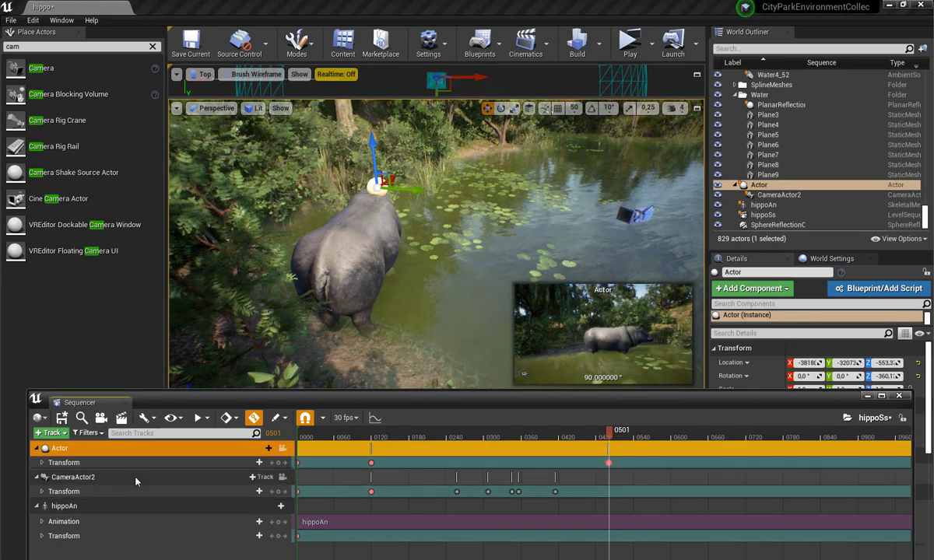
pyautogui.click(136, 479)
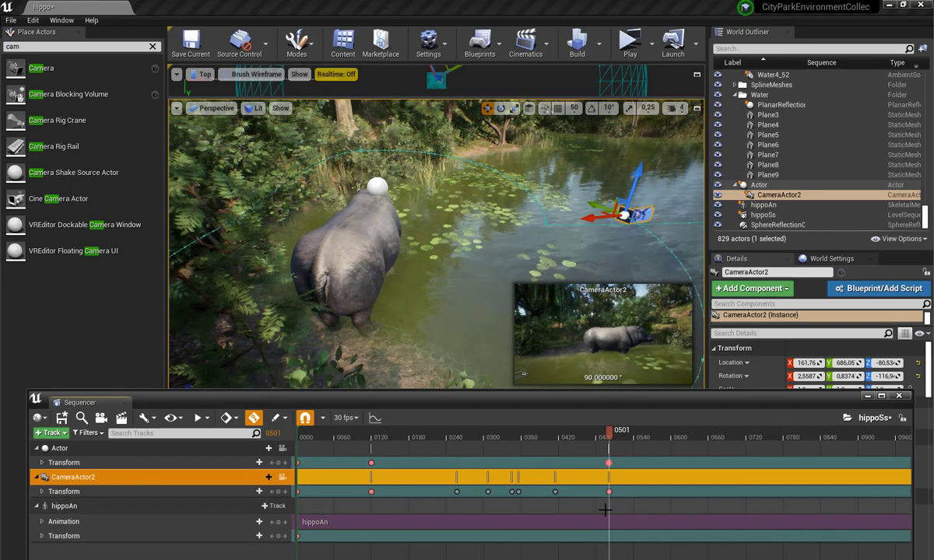
pyautogui.click(278, 492)
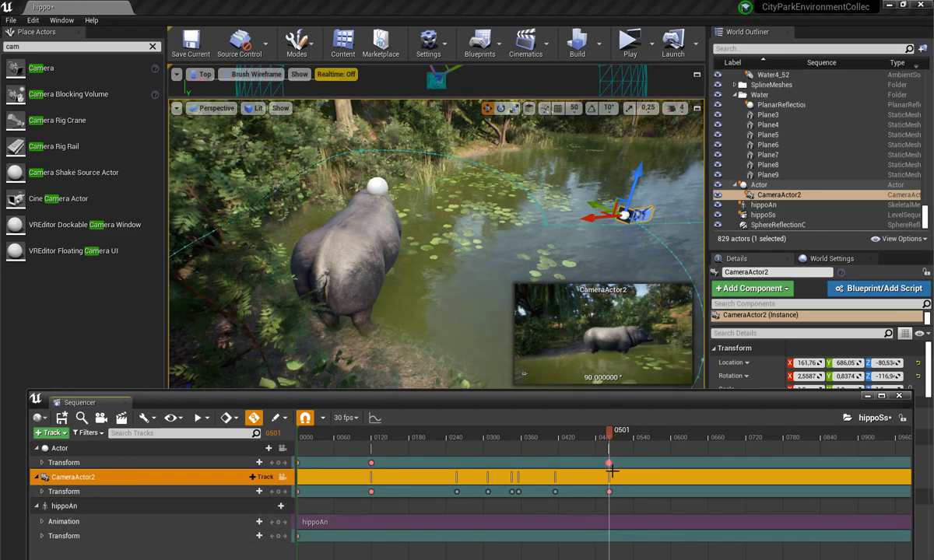
# - Delete the stray Actor transform key near frame 0500
pyautogui.keyDown('ctrl'); pyautogui.scroll(5, 611, 467); pyautogui.keyUp('ctrl')
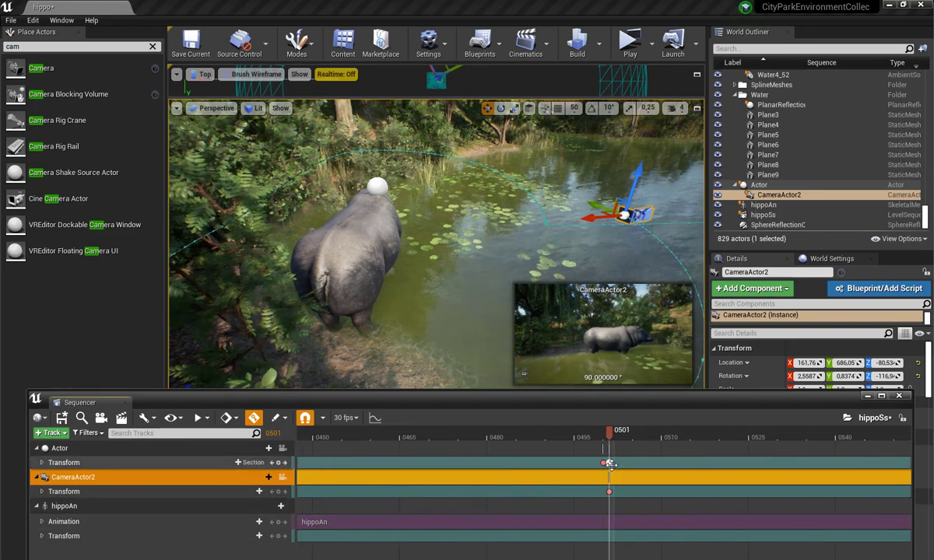
pyautogui.keyDown('ctrl'); pyautogui.scroll(10, 595, 483); pyautogui.keyUp('ctrl')
pyautogui.click(586, 462)
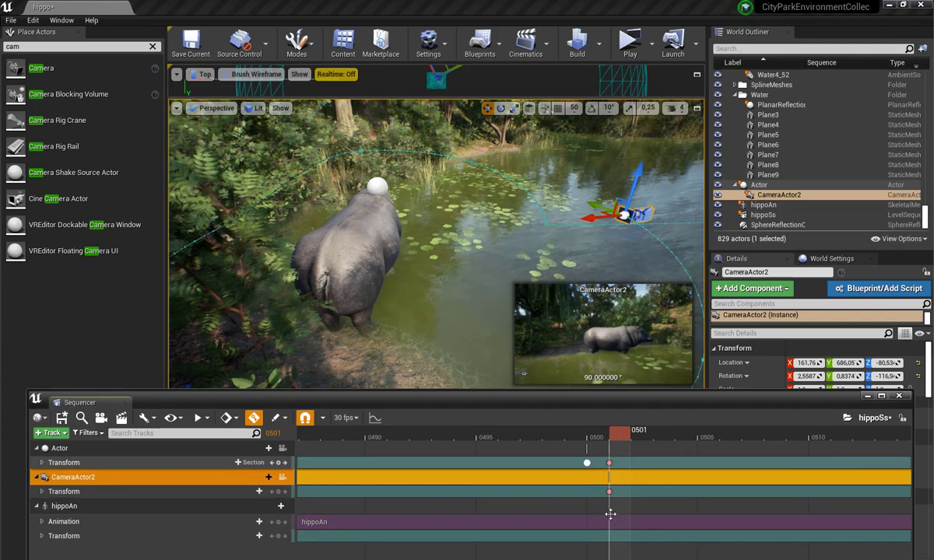
pyautogui.press('Delete')
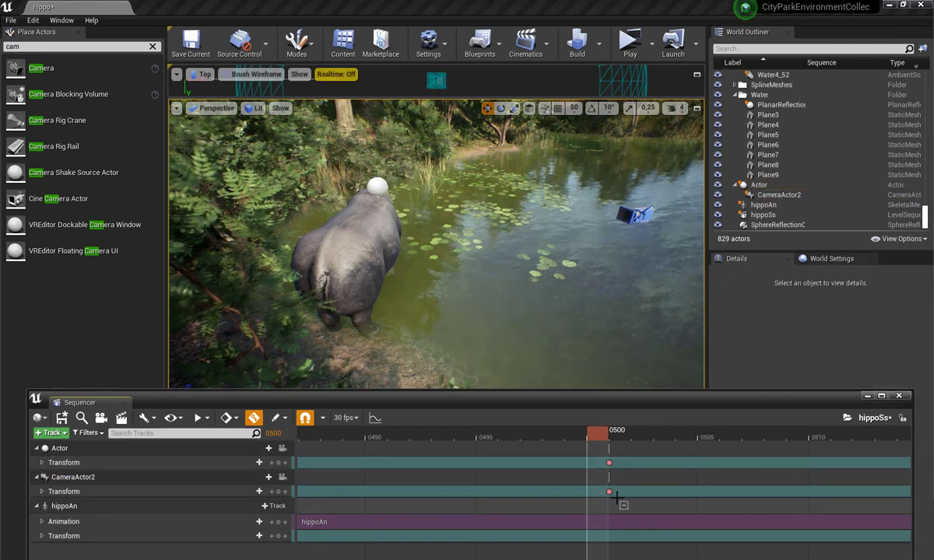
# - Step to frame 0501 and key hippoAn's transform with S
pyautogui.keyDown('ctrl'); pyautogui.scroll(-10, 617, 497); pyautogui.keyUp('ctrl')
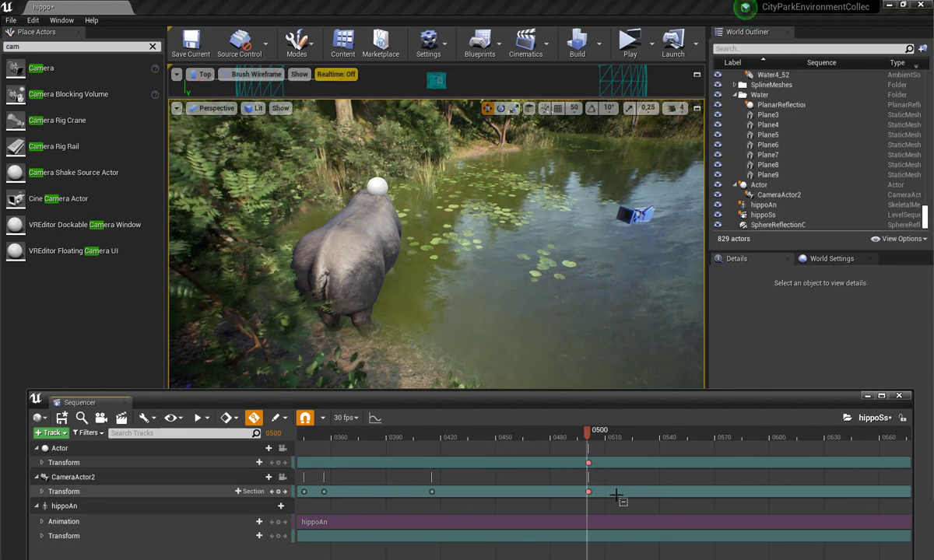
pyautogui.keyDown('ctrl'); pyautogui.scroll(-2, 616, 496); pyautogui.keyUp('ctrl')
pyautogui.keyDown('ctrl'); pyautogui.scroll(2, 616, 497); pyautogui.keyUp('ctrl')
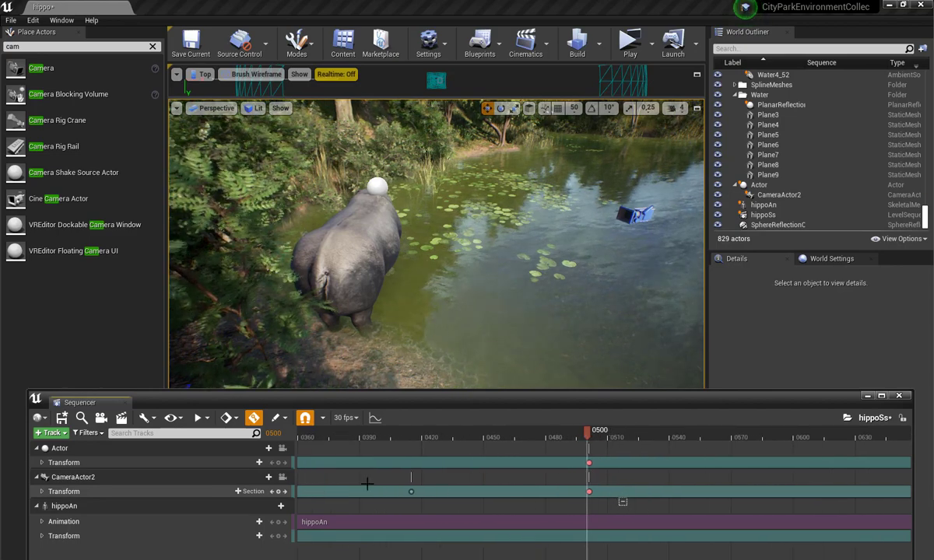
pyautogui.click(198, 449)
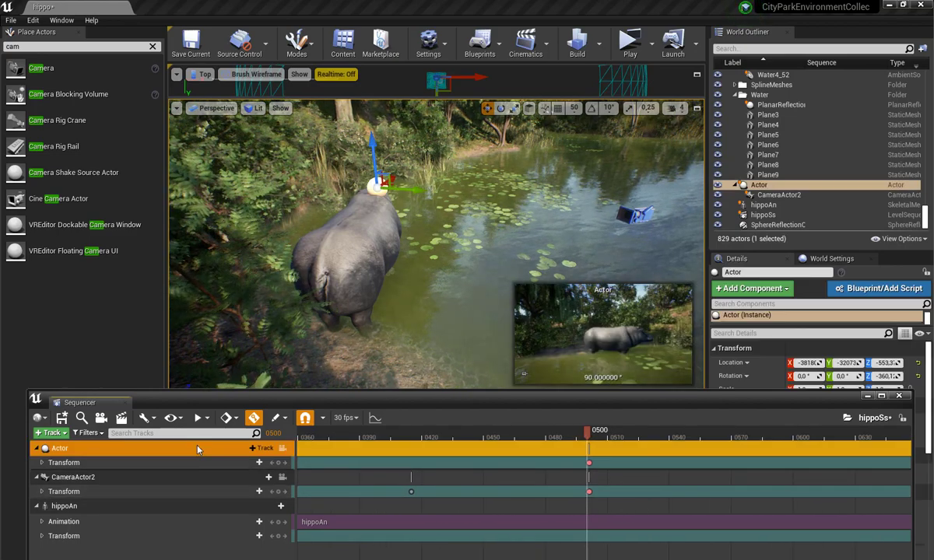
pyautogui.press('Right')
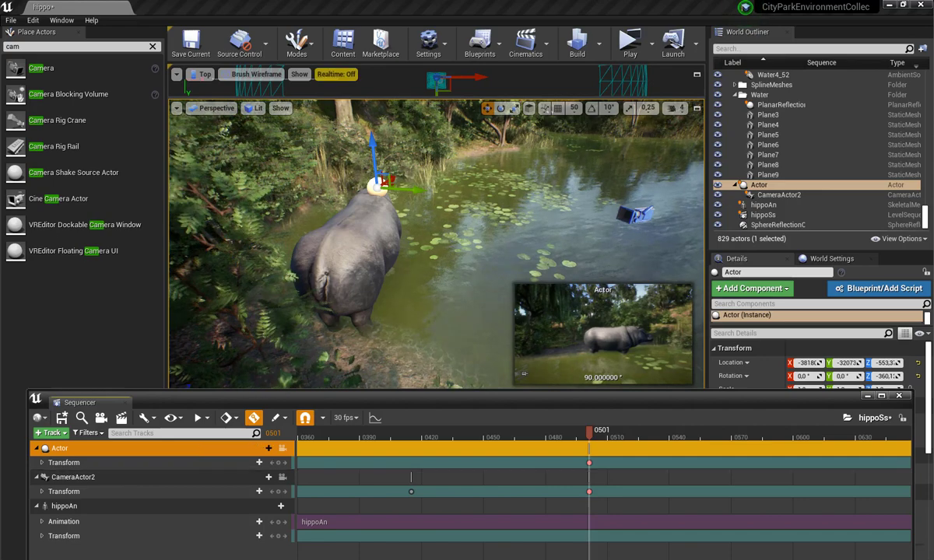
pyautogui.click(381, 330)
pyautogui.press('s')
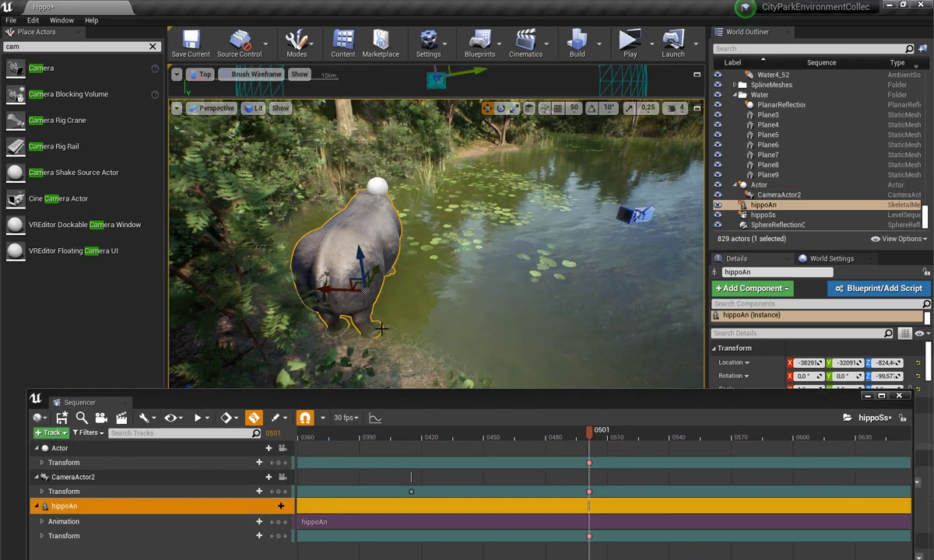
pyautogui.moveTo(436, 234); pyautogui.dragTo(435, 218, button='right')
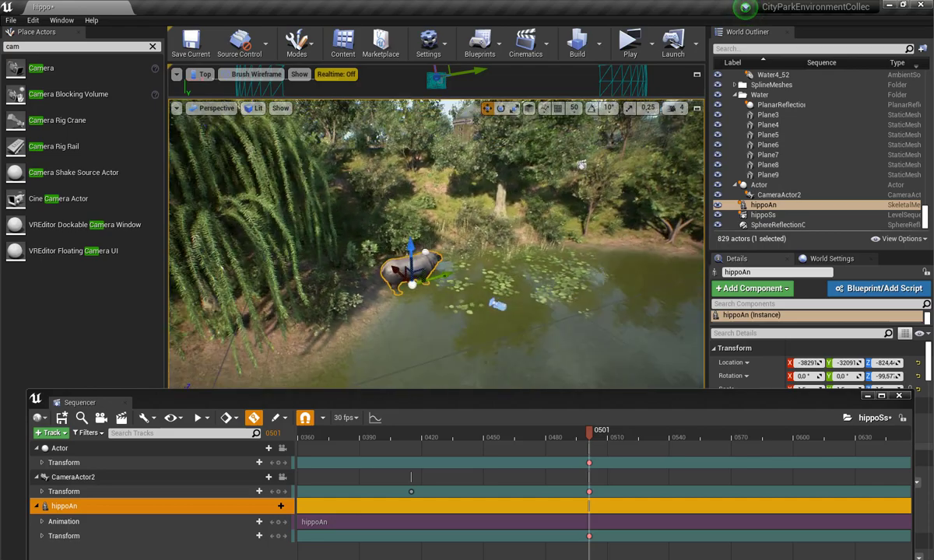
pyautogui.moveTo(436, 218); pyautogui.dragTo(625, 388, button='right')
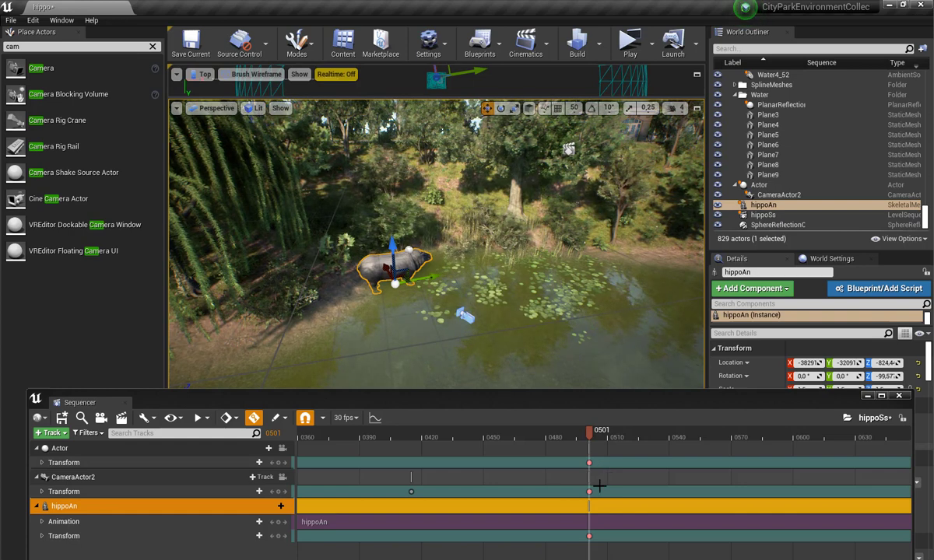
# - Drag the Actor, CameraActor2 and hippoAn transform keys from 0501 back to 0500
pyautogui.keyDown('ctrl'); pyautogui.scroll(1, 599, 471); pyautogui.keyUp('ctrl')
pyautogui.keyDown('ctrl'); pyautogui.scroll(1, 598, 471); pyautogui.keyUp('ctrl')
pyautogui.keyDown('ctrl'); pyautogui.scroll(1, 596, 470); pyautogui.keyUp('ctrl')
pyautogui.keyDown('ctrl'); pyautogui.scroll(1, 595, 470); pyautogui.keyUp('ctrl')
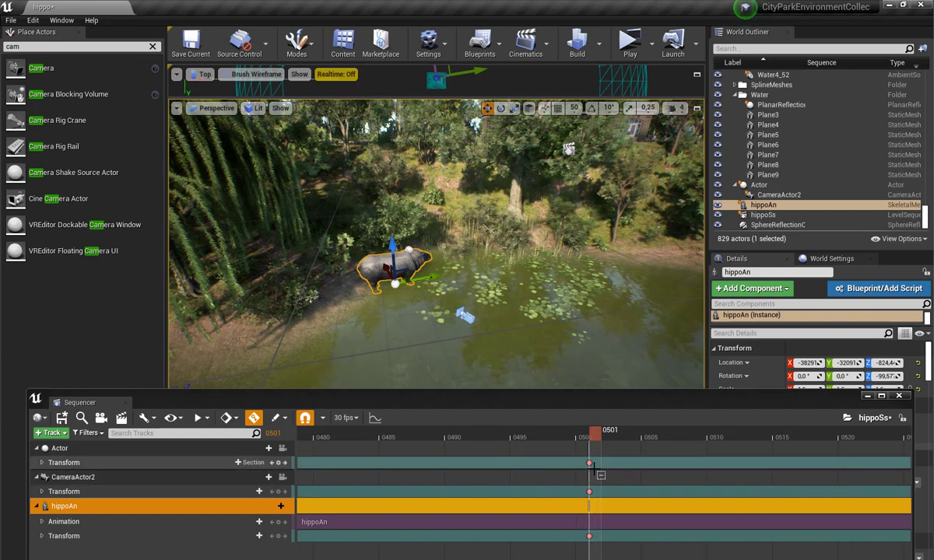
pyautogui.keyDown('ctrl'); pyautogui.scroll(1, 593, 470); pyautogui.keyUp('ctrl')
pyautogui.keyDown('ctrl'); pyautogui.scroll(1, 592, 470); pyautogui.keyUp('ctrl')
pyautogui.keyDown('ctrl'); pyautogui.scroll(-1, 592, 471); pyautogui.keyUp('ctrl')
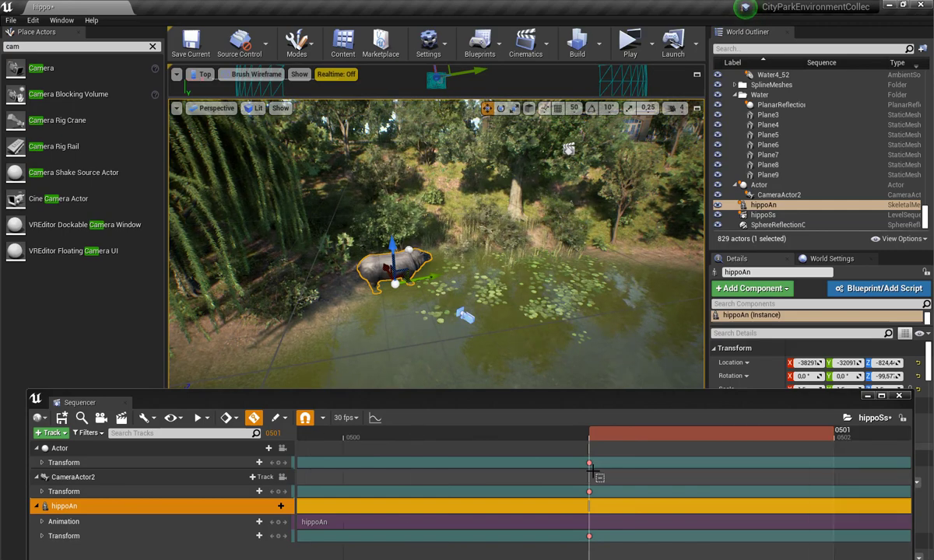
pyautogui.moveTo(591, 464); pyautogui.dragTo(366, 467)
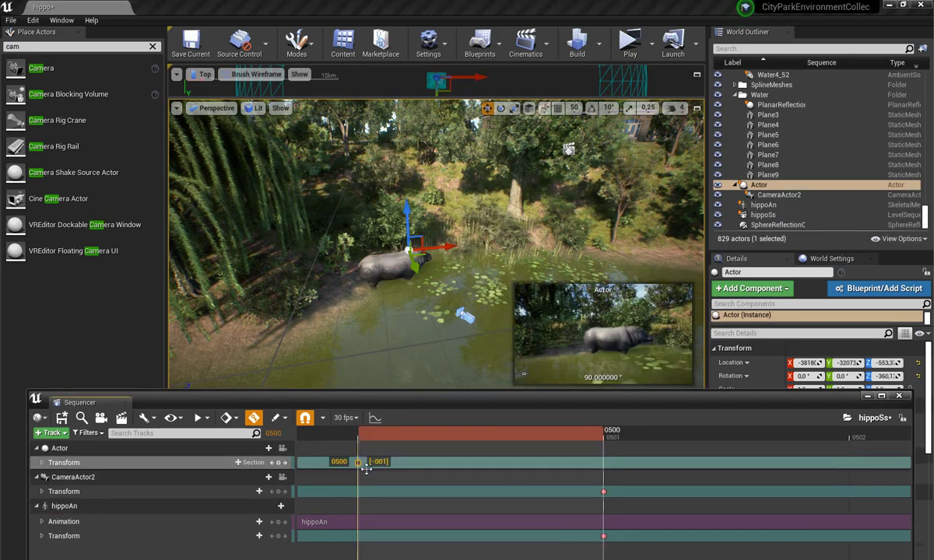
pyautogui.moveTo(603, 491); pyautogui.dragTo(358, 491)
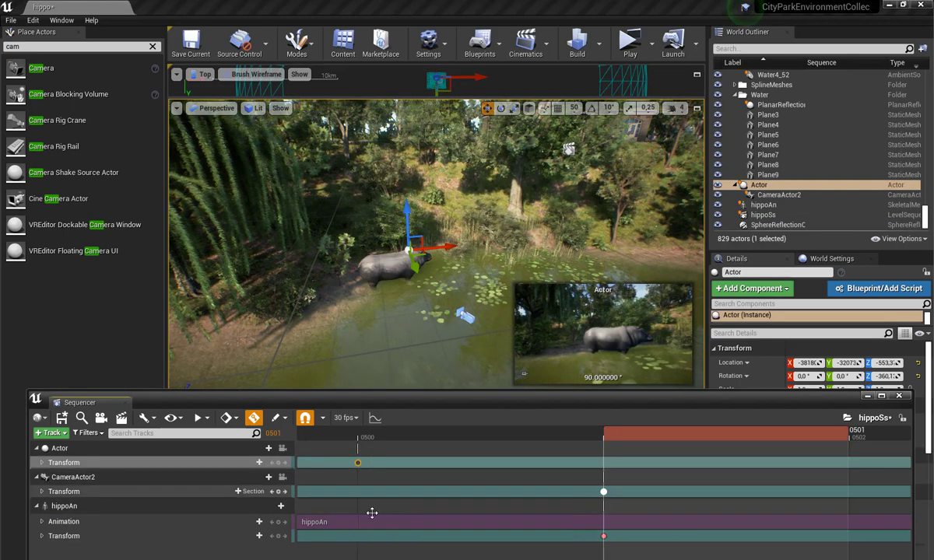
pyautogui.moveTo(603, 536); pyautogui.dragTo(359, 537)
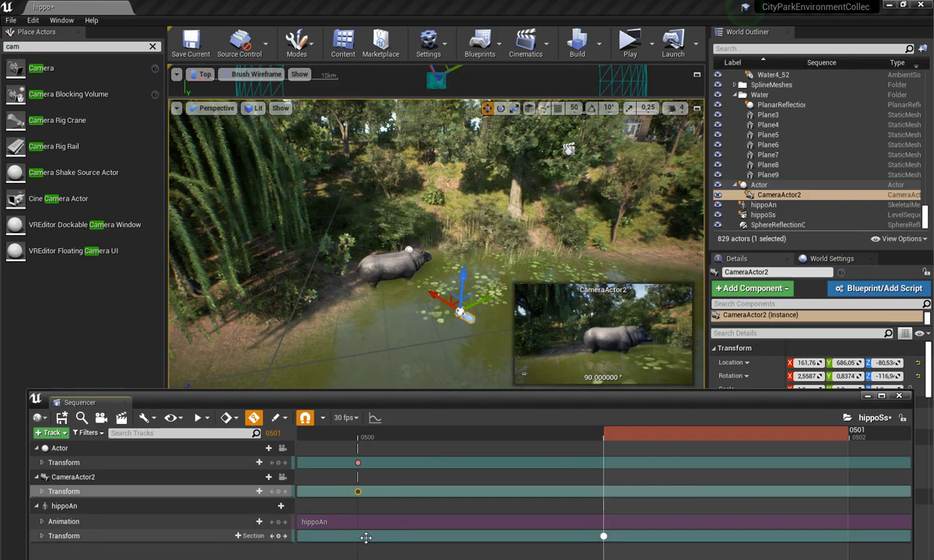
# - Step the playhead forward to frame 0501
pyautogui.scroll(-2, 558, 484)
pyautogui.scroll(-4, 559, 490)
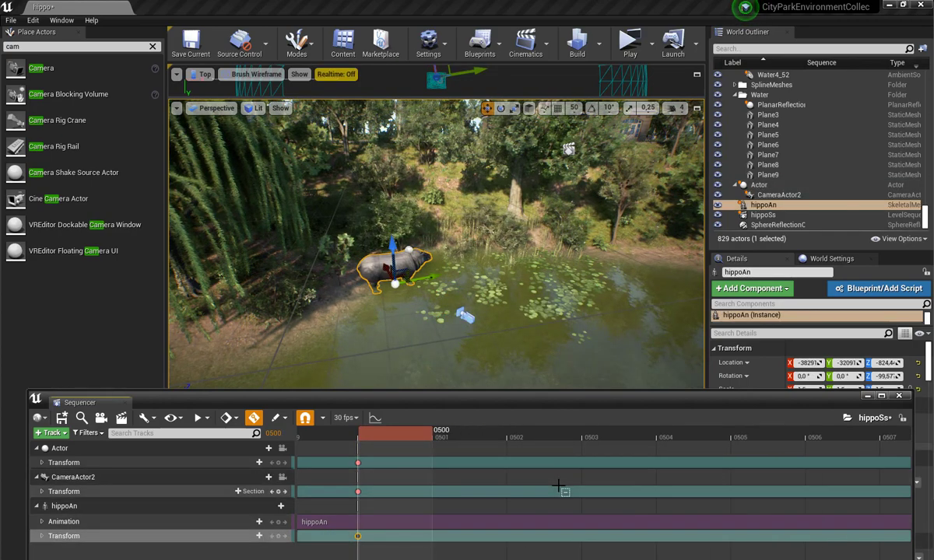
pyautogui.scroll(-2, 548, 486)
pyautogui.scroll(-1, 548, 486)
pyautogui.scroll(-3, 492, 488)
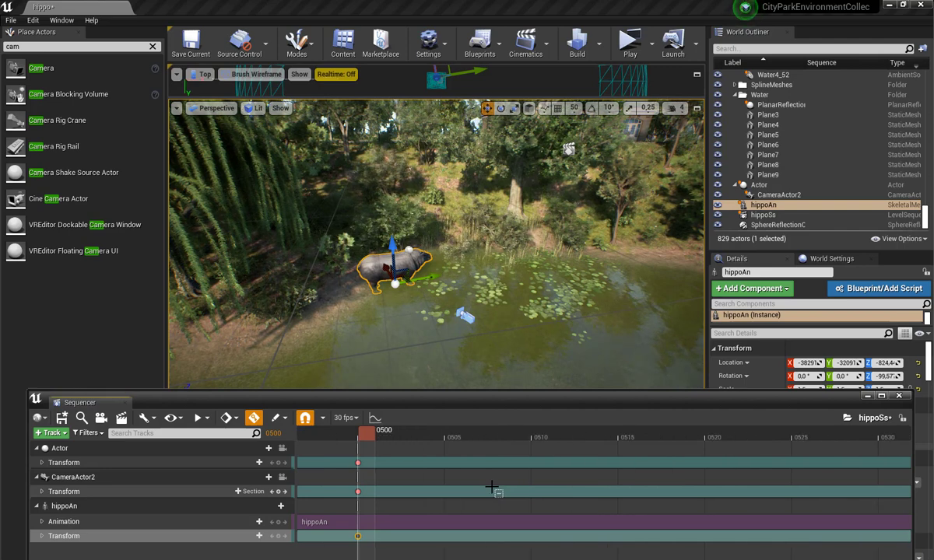
pyautogui.scroll(-3, 494, 488)
pyautogui.scroll(-3, 493, 488)
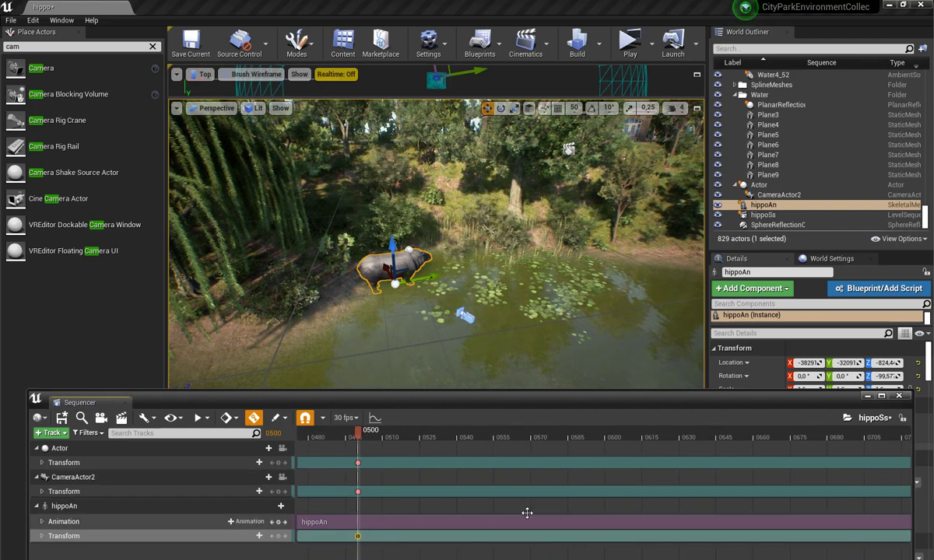
pyautogui.scroll(-3, 370, 482)
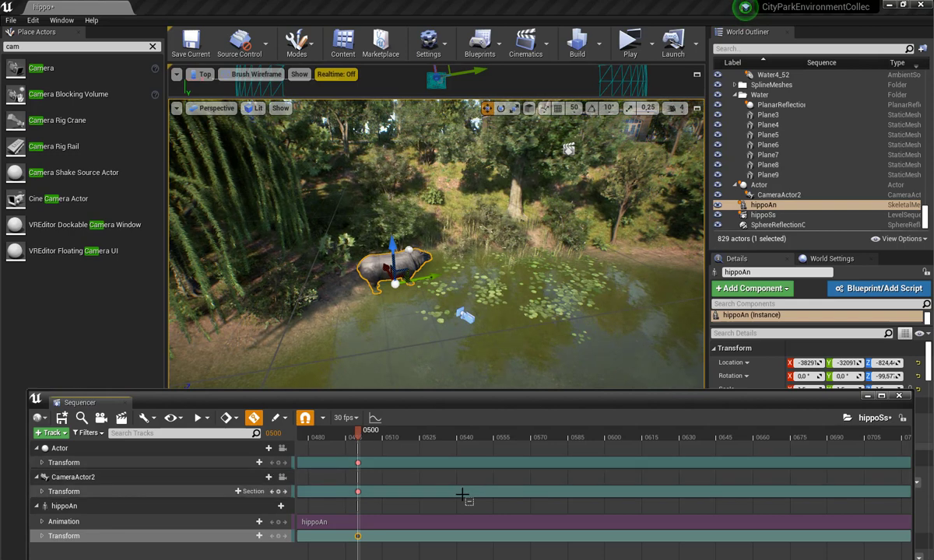
pyautogui.scroll(1, 467, 497)
pyautogui.scroll(1, 467, 496)
pyautogui.scroll(1, 482, 490)
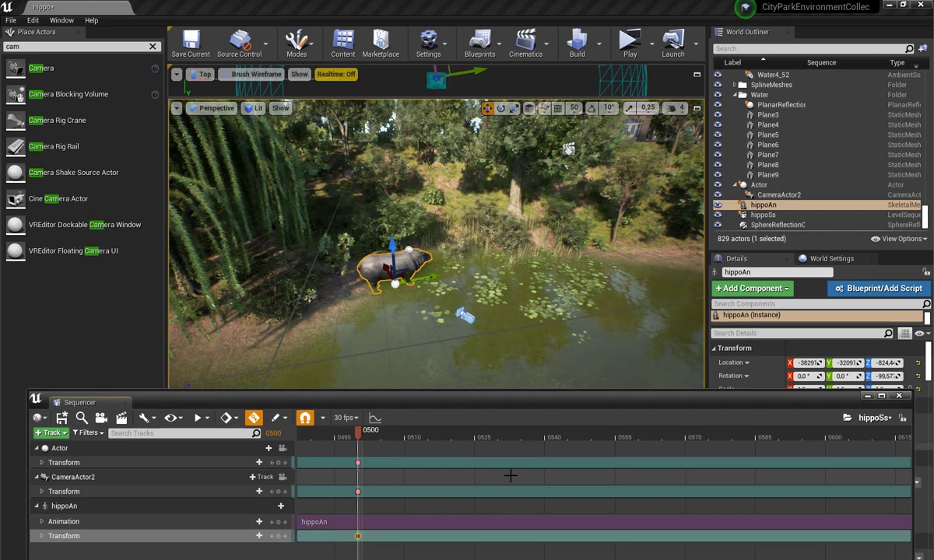
pyautogui.press('Right')
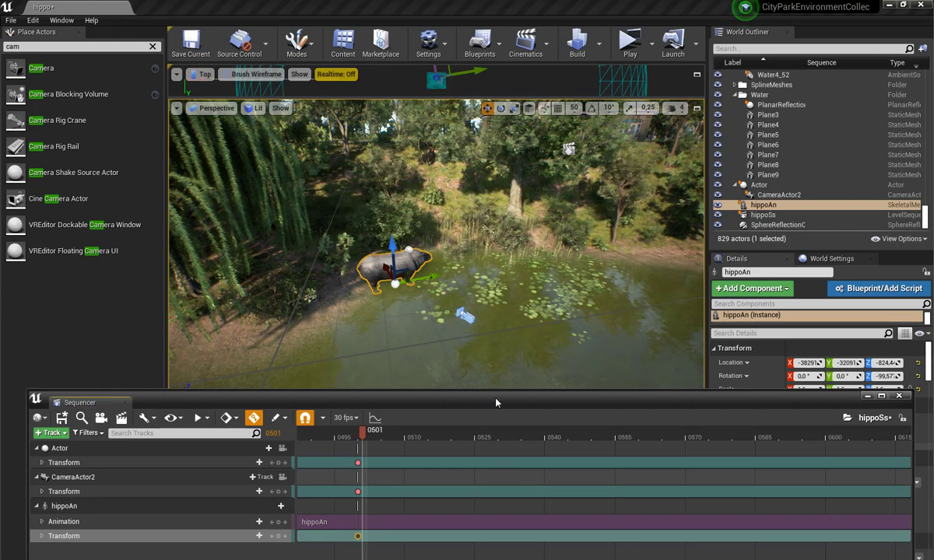
# - Drag hippoAn up and right into the bushes at frame 0501, auto-keying its new position
pyautogui.moveTo(483, 290)
pyautogui.mouseDown(button='right')
pyautogui.moveTo(436, 265)
pyautogui.moveTo(467, 269)
pyautogui.mouseUp(button='right')
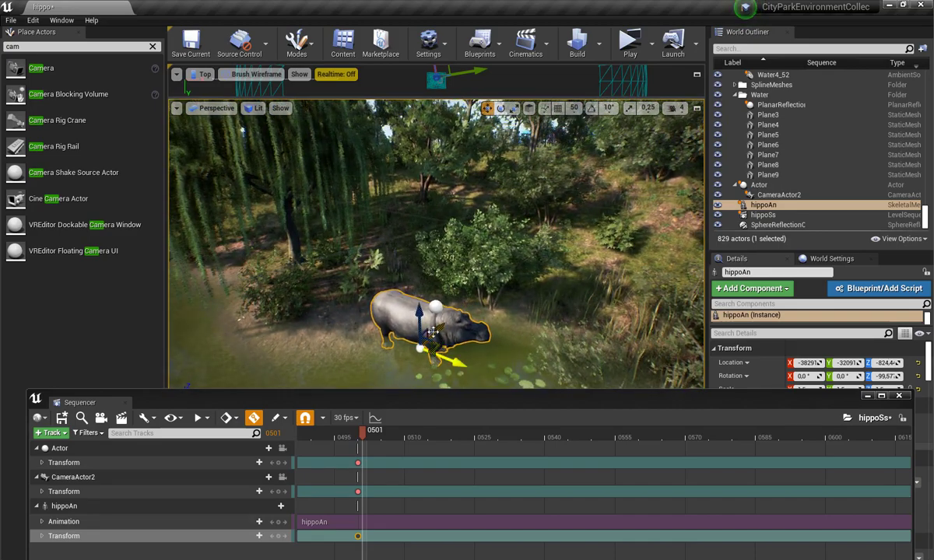
pyautogui.moveTo(427, 338); pyautogui.dragTo(472, 209)
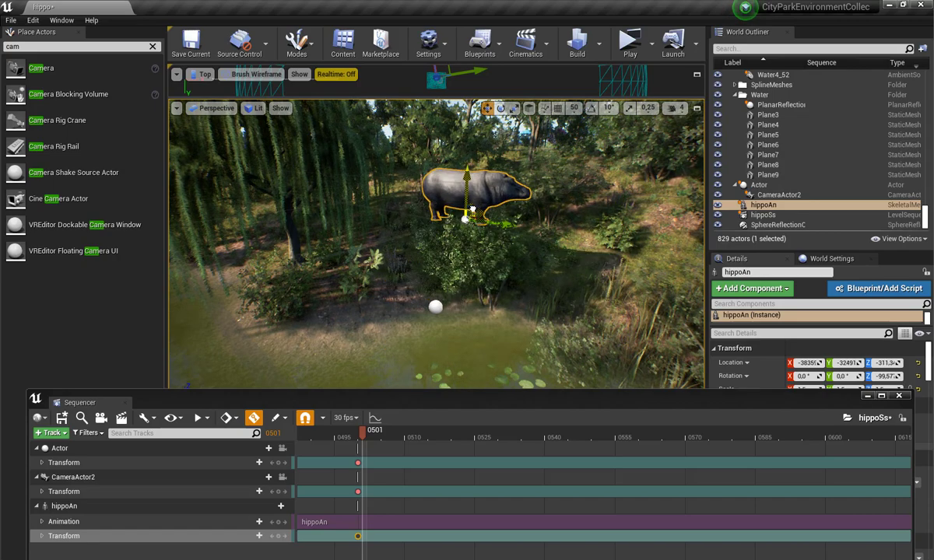
pyautogui.moveTo(497, 213)
pyautogui.mouseDown(button='right')
pyautogui.moveTo(435, 280)
pyautogui.moveTo(467, 264)
pyautogui.moveTo(451, 257)
pyautogui.mouseUp(button='right')
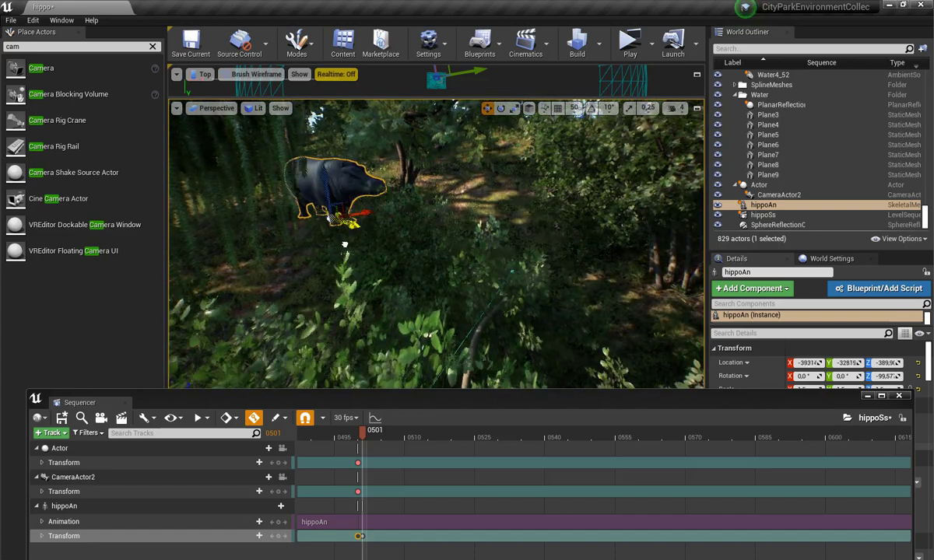
pyautogui.moveTo(413, 235); pyautogui.dragTo(389, 210, button='right')
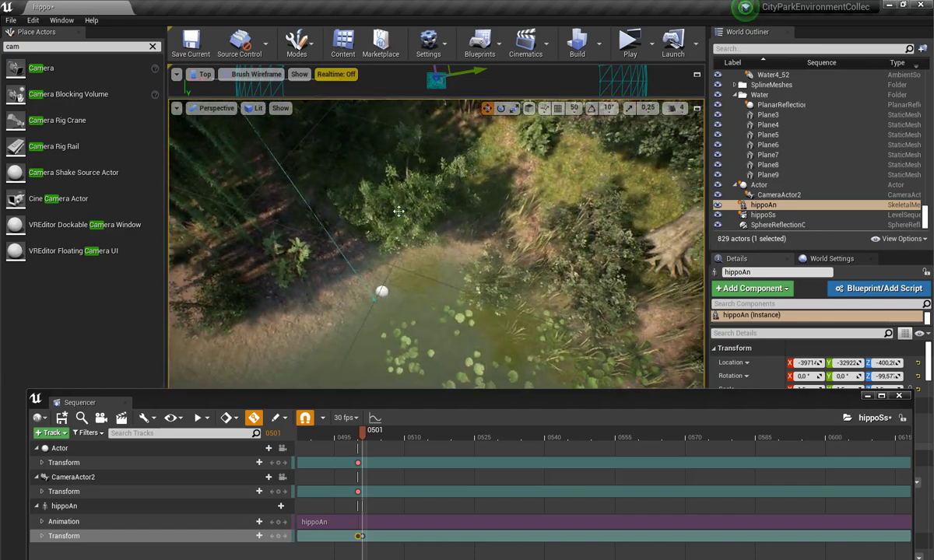
pyautogui.click(382, 290)
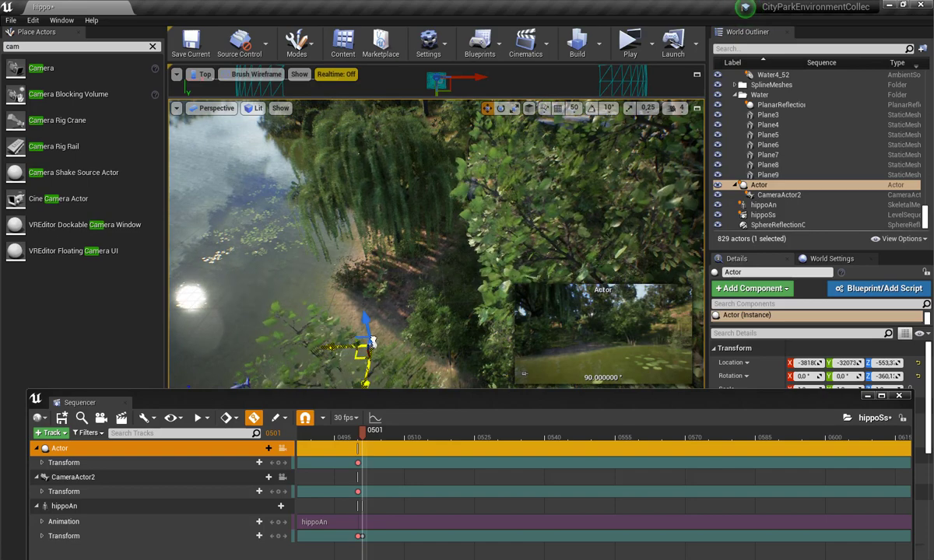
# - Move the Actor camera onto the relocated hippo, to about -39720, -32882
pyautogui.moveTo(411, 305); pyautogui.dragTo(494, 228)
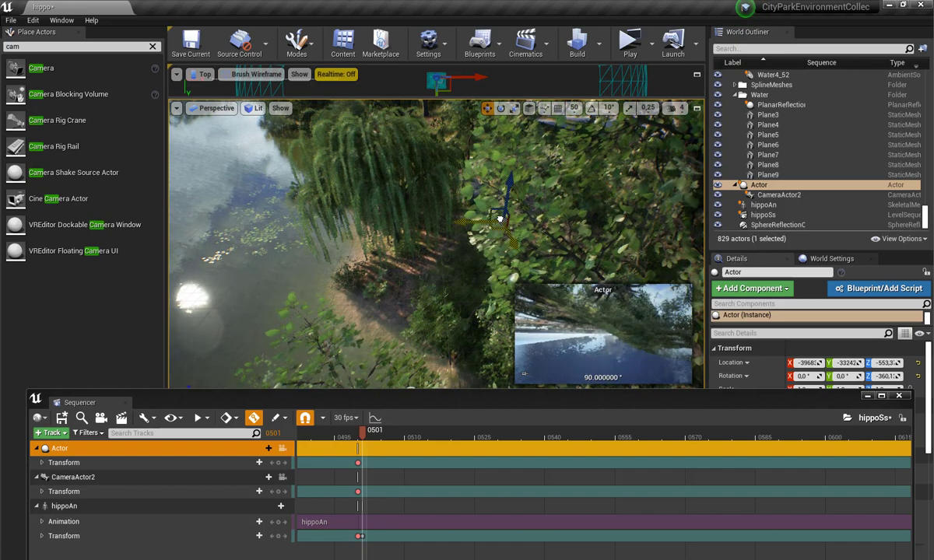
pyautogui.keyDown('shift'); pyautogui.moveTo(473, 188); pyautogui.dragTo(442, 198); pyautogui.keyUp('shift')
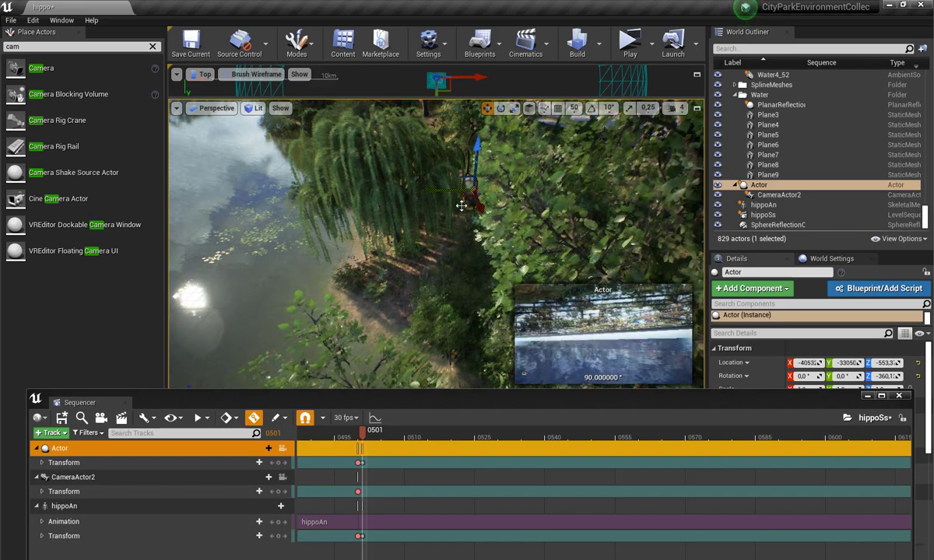
pyautogui.moveTo(435, 241); pyautogui.dragTo(436, 241, button='right')
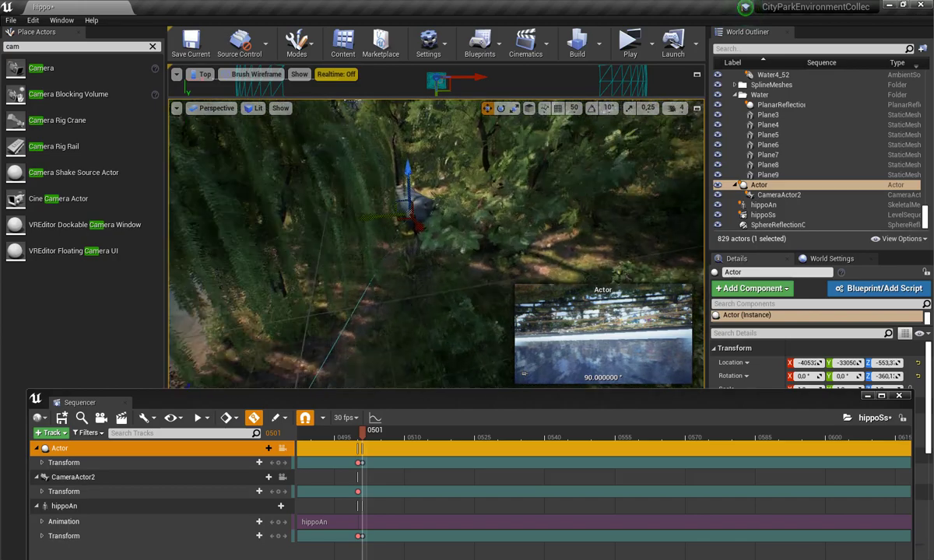
pyautogui.moveTo(450, 192); pyautogui.dragTo(450, 193, button='right')
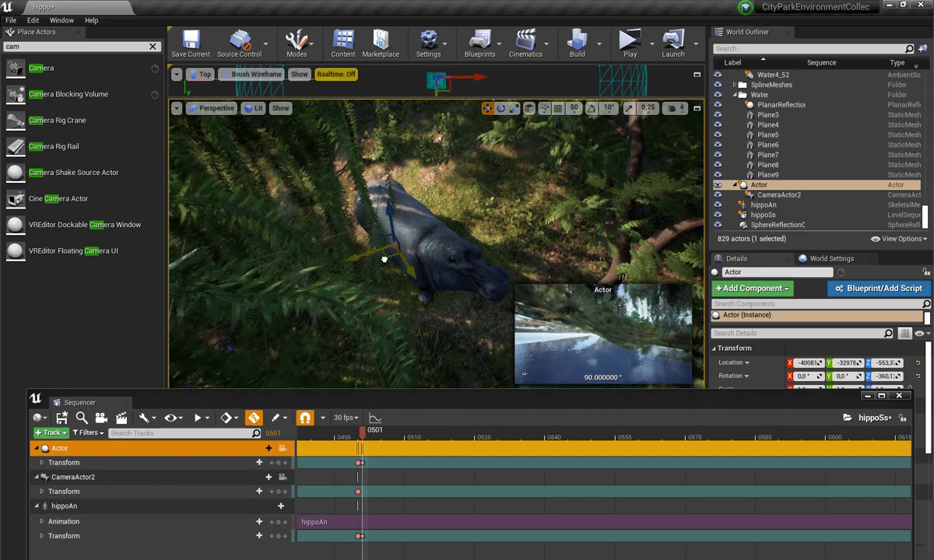
pyautogui.moveTo(384, 259); pyautogui.dragTo(391, 234)
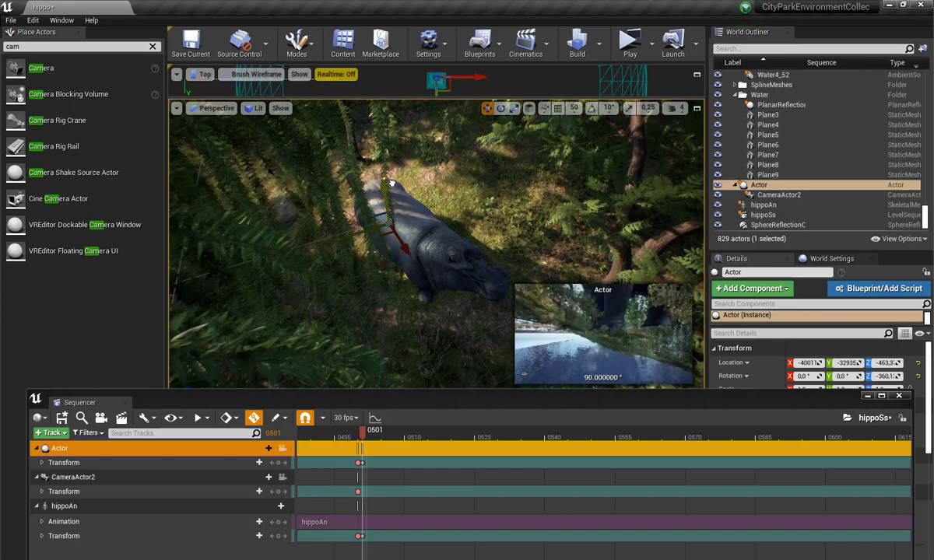
pyautogui.moveTo(402, 125)
pyautogui.mouseDown()
pyautogui.moveTo(376, 188)
pyautogui.moveTo(380, 210)
pyautogui.moveTo(393, 180)
pyautogui.mouseUp()
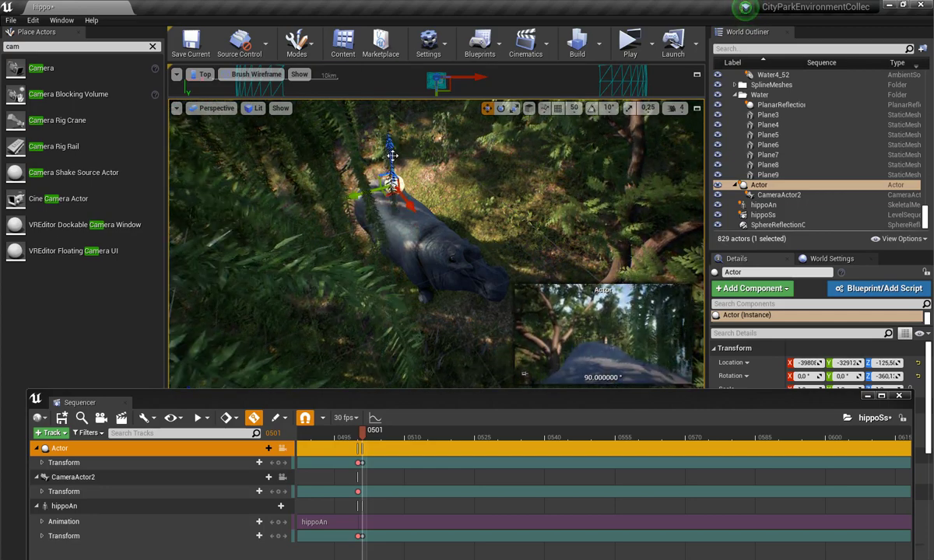
pyautogui.moveTo(392, 151); pyautogui.dragTo(383, 193)
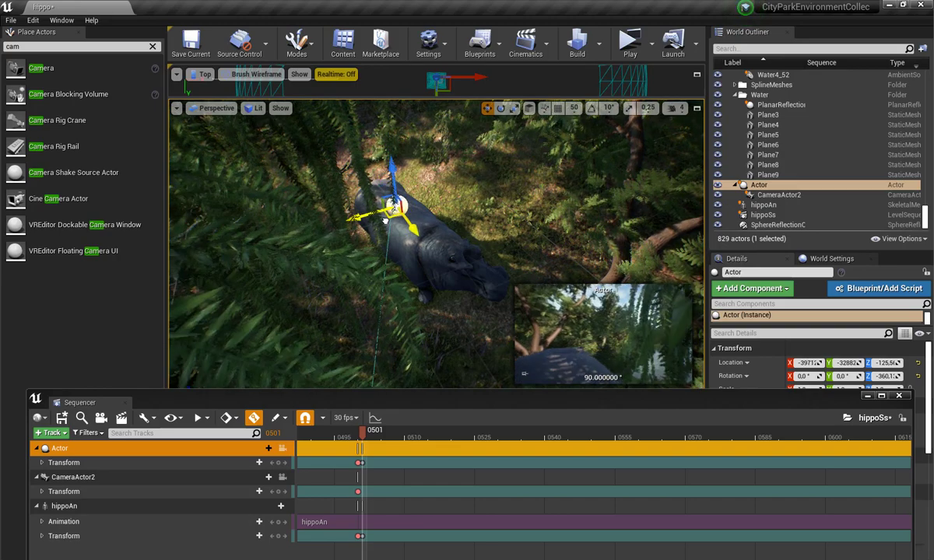
pyautogui.moveTo(385, 220); pyautogui.dragTo(396, 246)
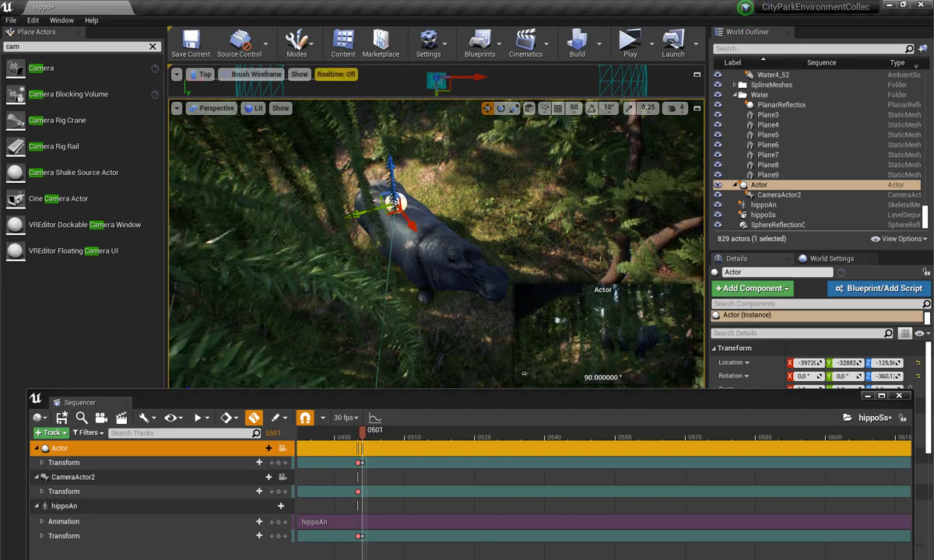
# - Fly the view out over the pond and select CameraActor2
pyautogui.scroll(-2, 435, 244)
pyautogui.scroll(-2, 436, 243)
pyautogui.scroll(-2, 436, 244)
pyautogui.scroll(-2, 436, 243)
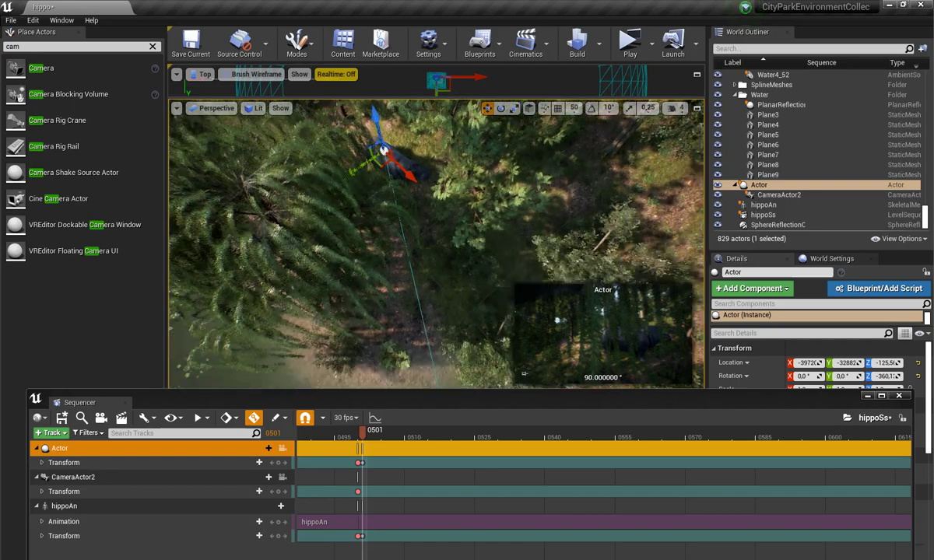
pyautogui.moveTo(436, 244); pyautogui.dragTo(467, 225, button='right')
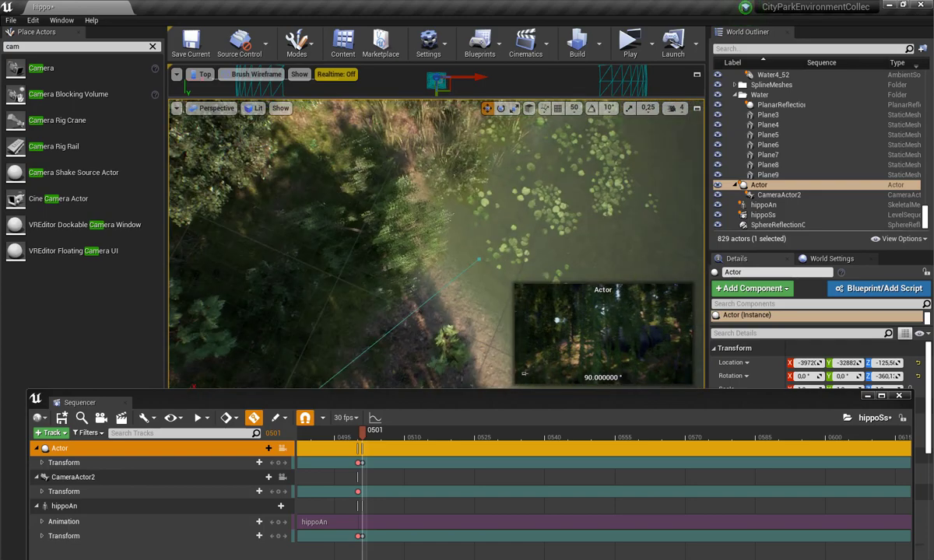
pyautogui.moveTo(467, 226); pyautogui.dragTo(444, 249, button='right')
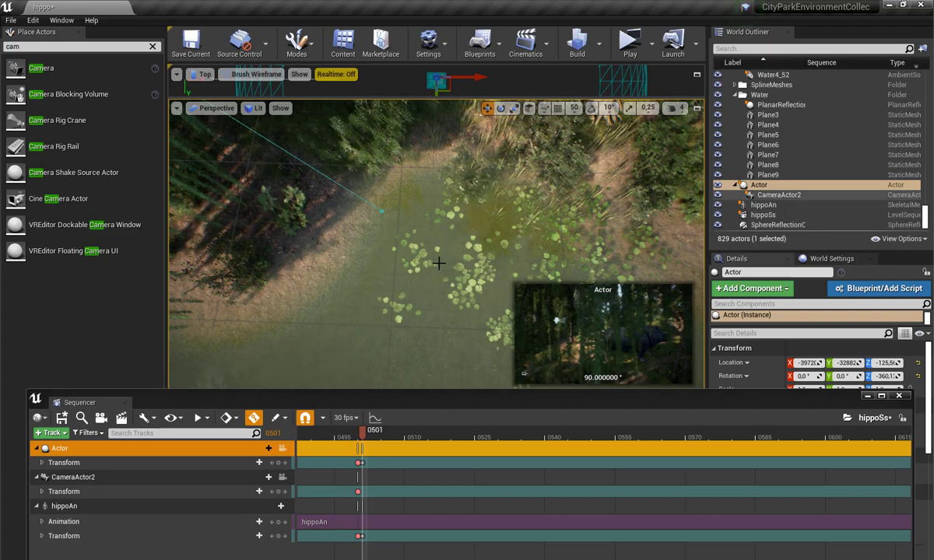
pyautogui.click(73, 477)
pyautogui.moveTo(436, 249); pyautogui.dragTo(435, 195, button='right')
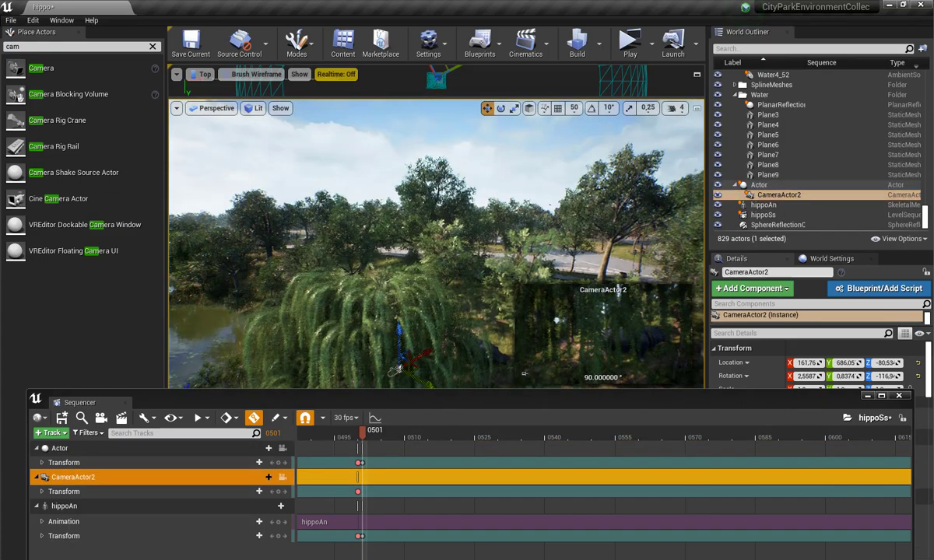
# - Move CameraActor2 through the foliage to about 216.8, 314.5, -140.2, framing the hippo
pyautogui.moveTo(436, 242); pyautogui.dragTo(436, 281, button='right')
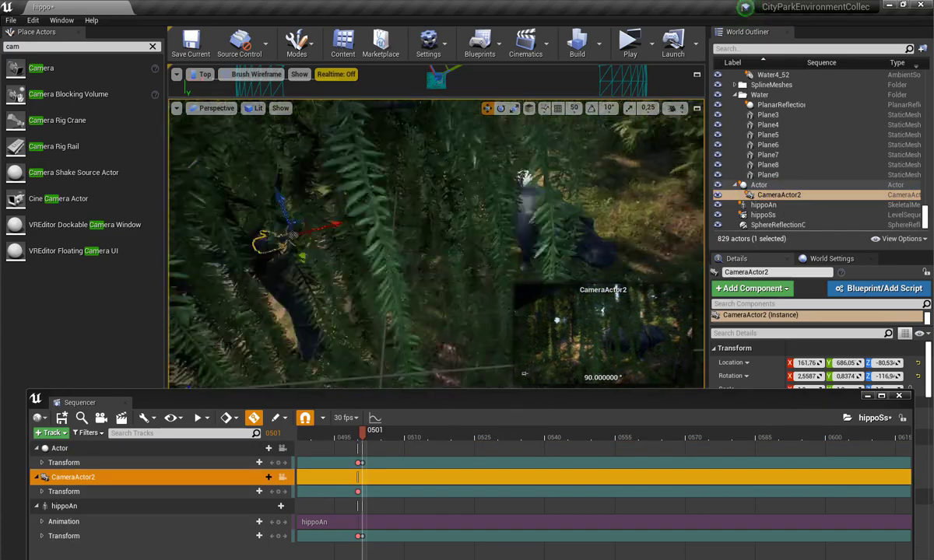
pyautogui.moveTo(436, 241); pyautogui.dragTo(436, 272, button='right')
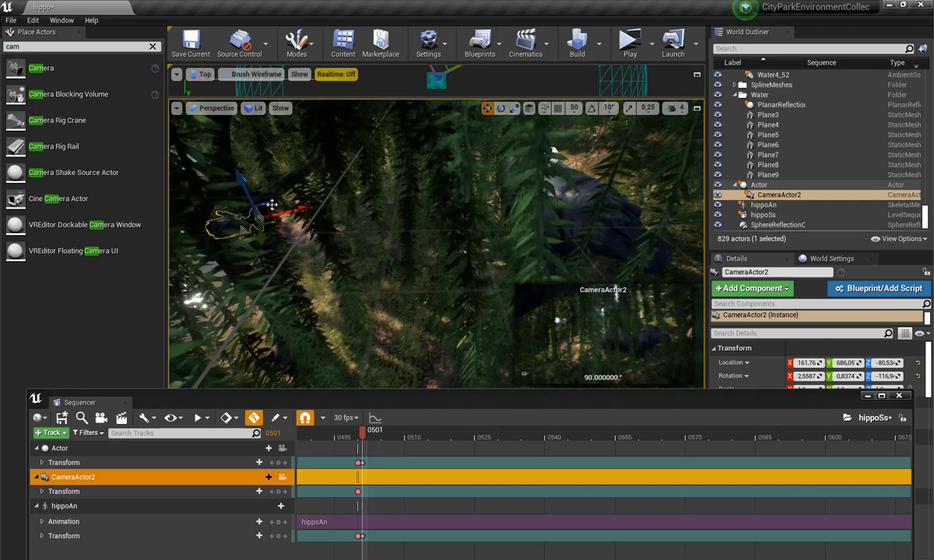
pyautogui.moveTo(278, 209)
pyautogui.mouseDown()
pyautogui.moveTo(383, 205)
pyautogui.moveTo(506, 278)
pyautogui.mouseUp()
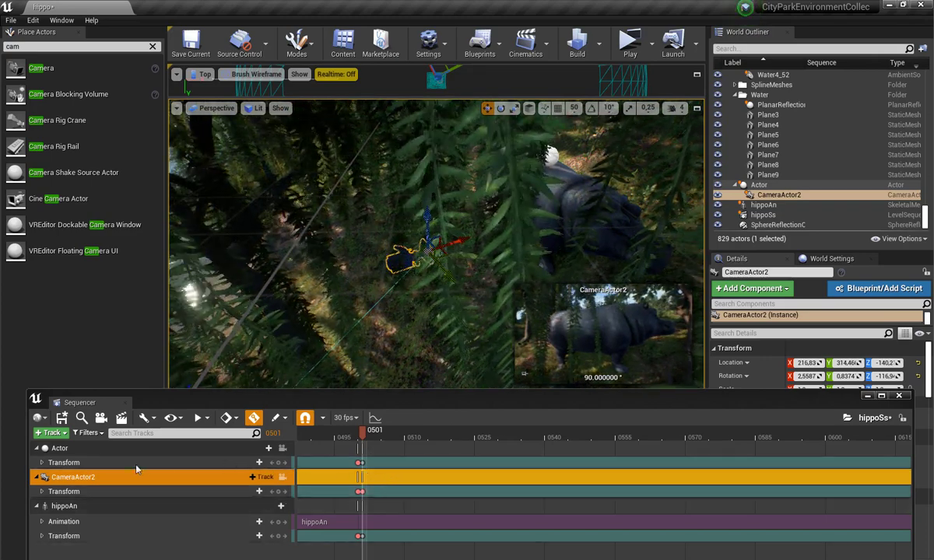
pyautogui.click(118, 450)
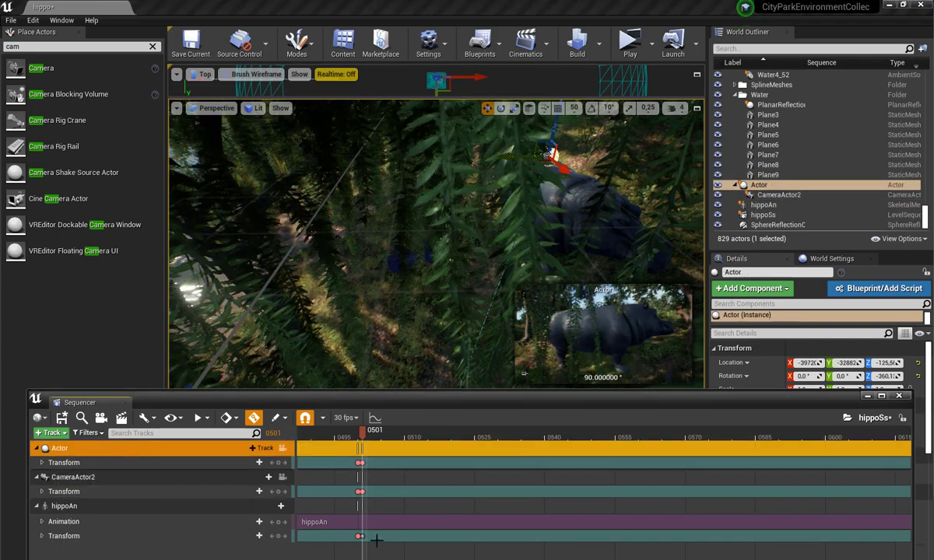
# - Select hippoAn, zoom the timeline out and scrub back to frame 0484
pyautogui.click(186, 506)
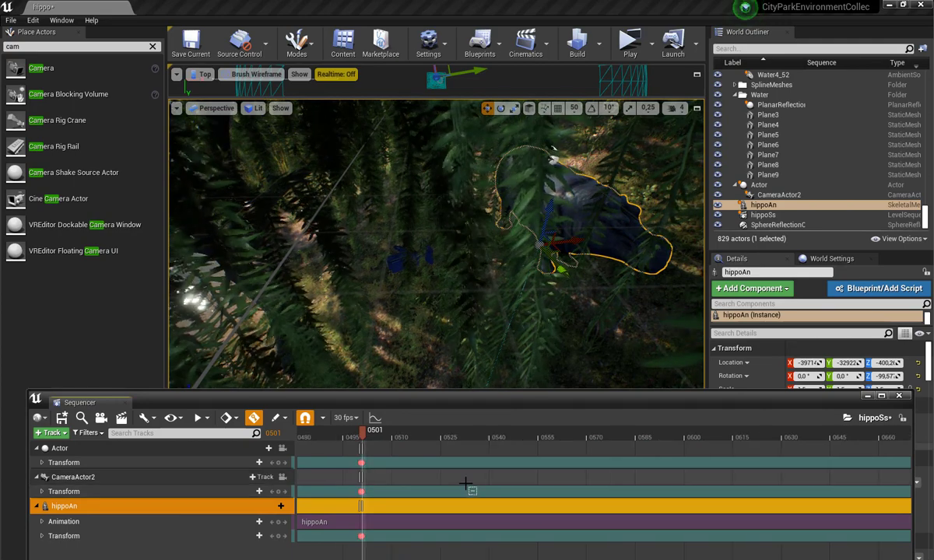
pyautogui.scroll(-3, 467, 502)
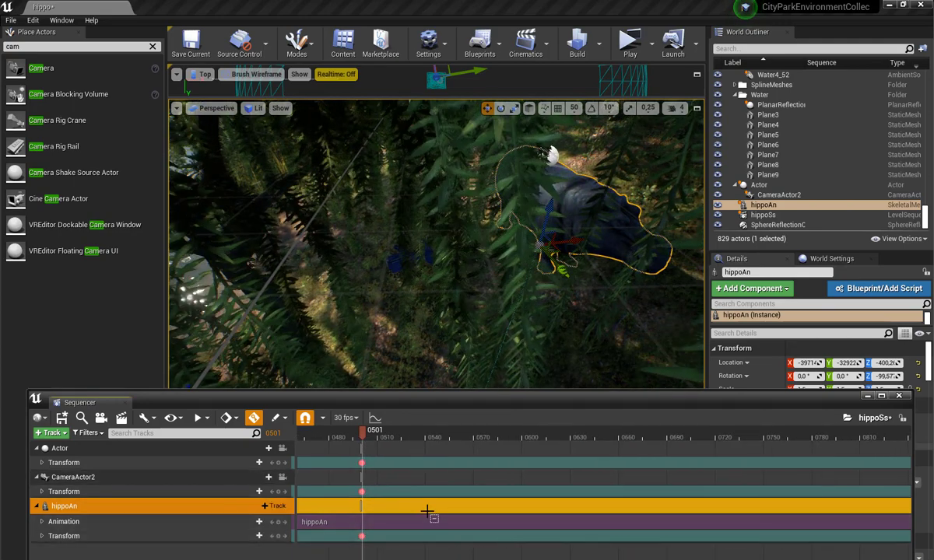
pyautogui.scroll(-2, 400, 506)
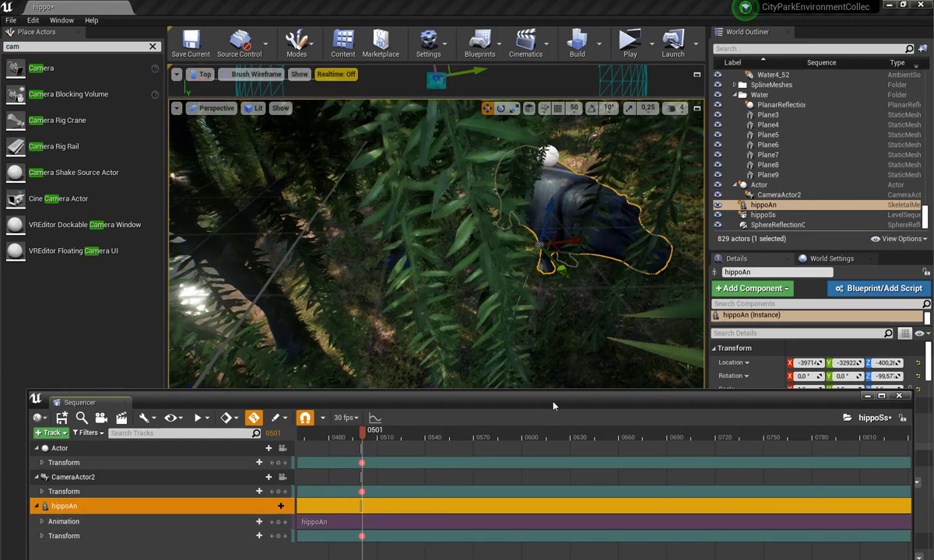
pyautogui.moveTo(518, 402); pyautogui.dragTo(536, 339)
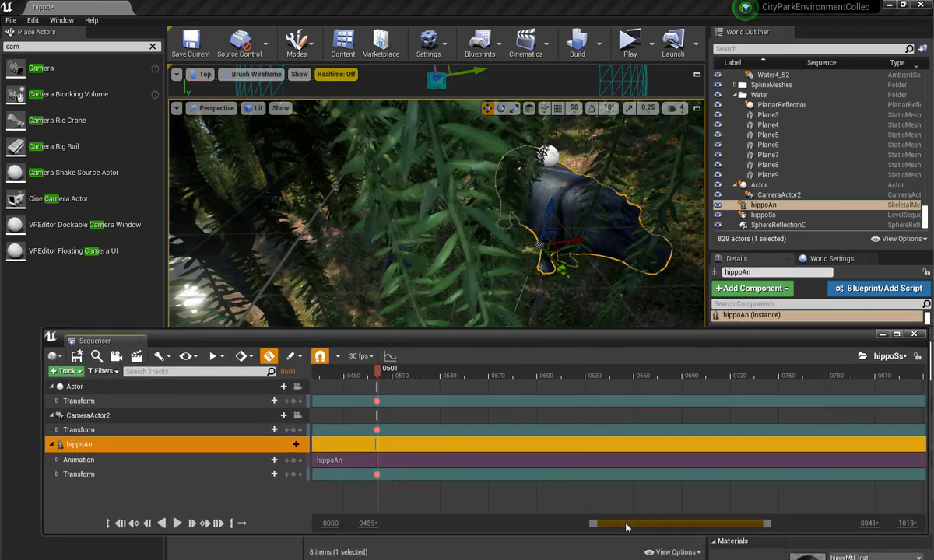
pyautogui.moveTo(626, 523); pyautogui.dragTo(591, 523)
pyautogui.moveTo(510, 374); pyautogui.dragTo(482, 372)
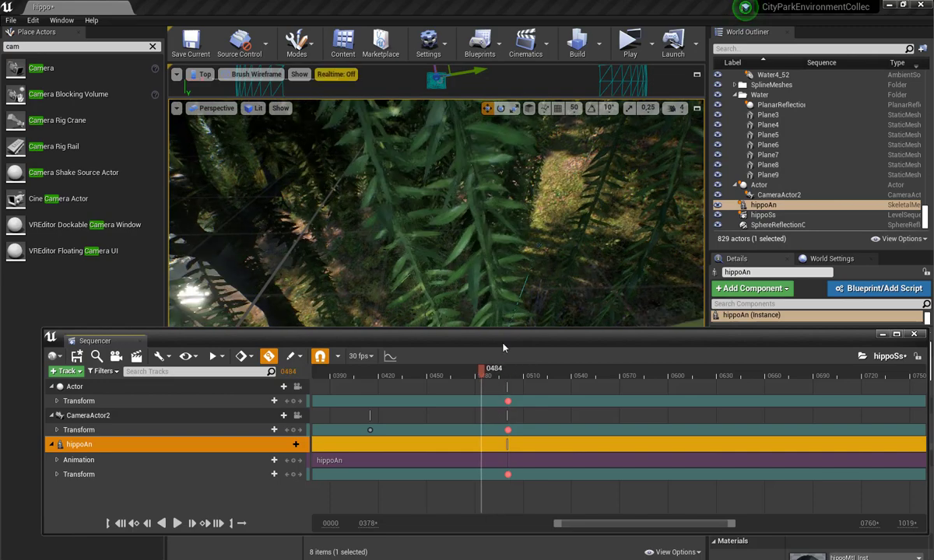
# - Preview CameraActor2's shot while scrubbing forward to frame 0495
pyautogui.click(123, 416)
pyautogui.moveTo(480, 349)
pyautogui.mouseDown()
pyautogui.moveTo(476, 407)
pyautogui.moveTo(369, 443)
pyautogui.moveTo(250, 447)
pyautogui.mouseUp()
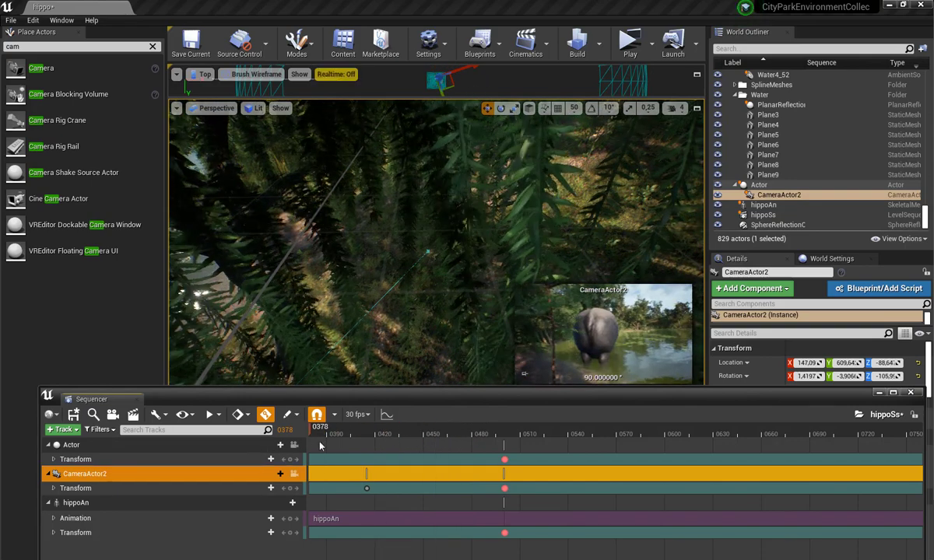
pyautogui.moveTo(251, 447); pyautogui.dragTo(502, 447)
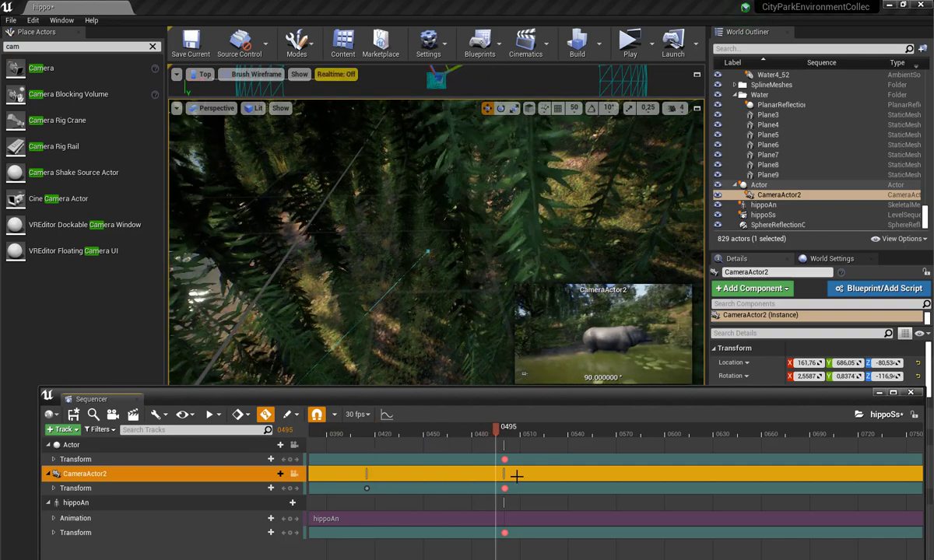
pyautogui.click(387, 414)
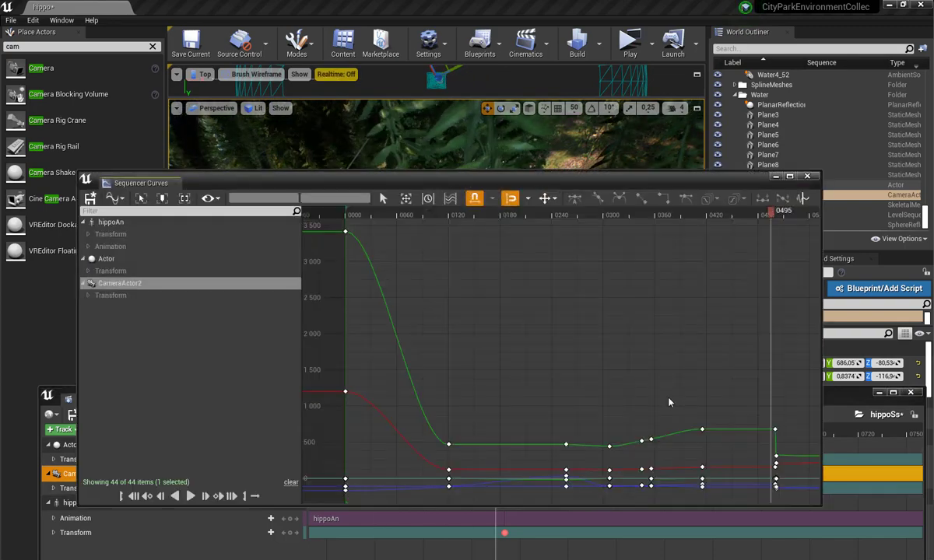
pyautogui.scroll(-1, 668, 401)
pyautogui.scroll(-1, 668, 400)
pyautogui.scroll(-1, 668, 401)
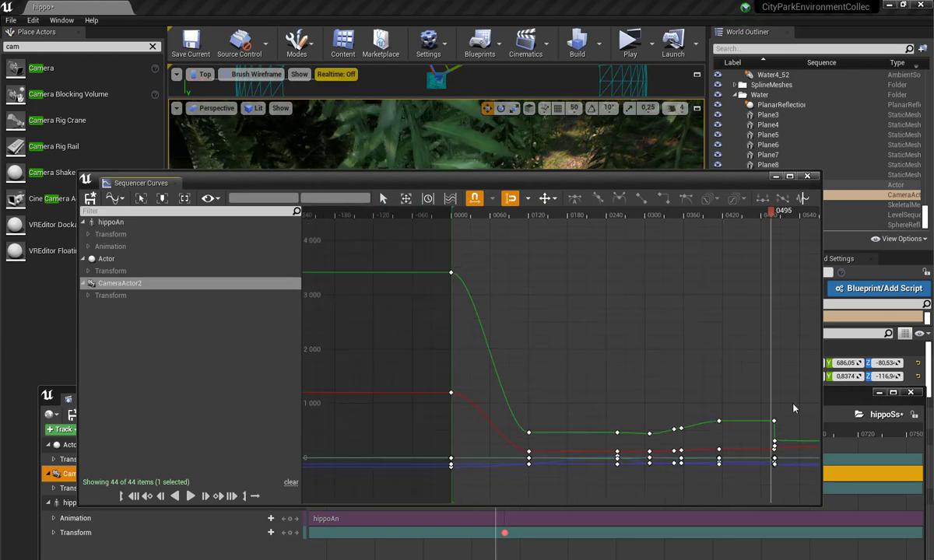
pyautogui.moveTo(765, 482); pyautogui.dragTo(765, 481)
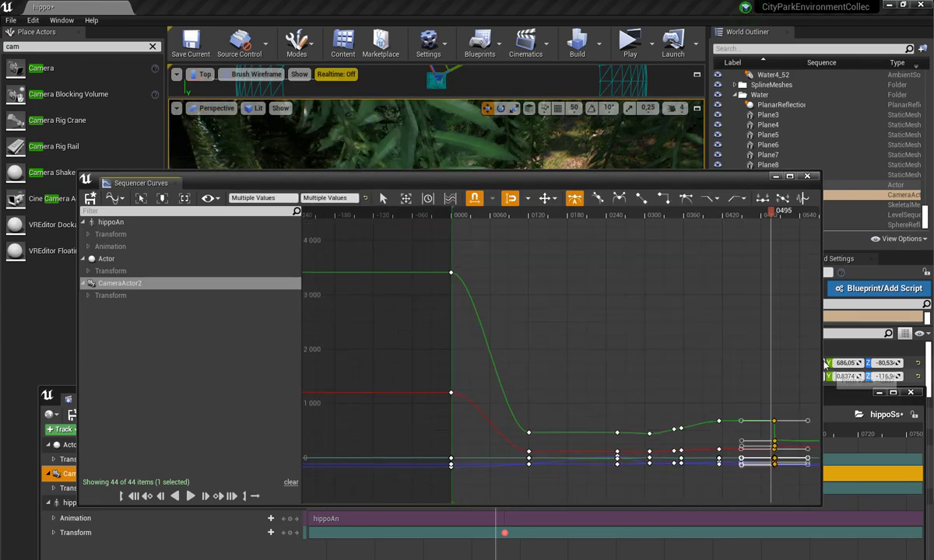
pyautogui.moveTo(821, 355); pyautogui.dragTo(849, 354)
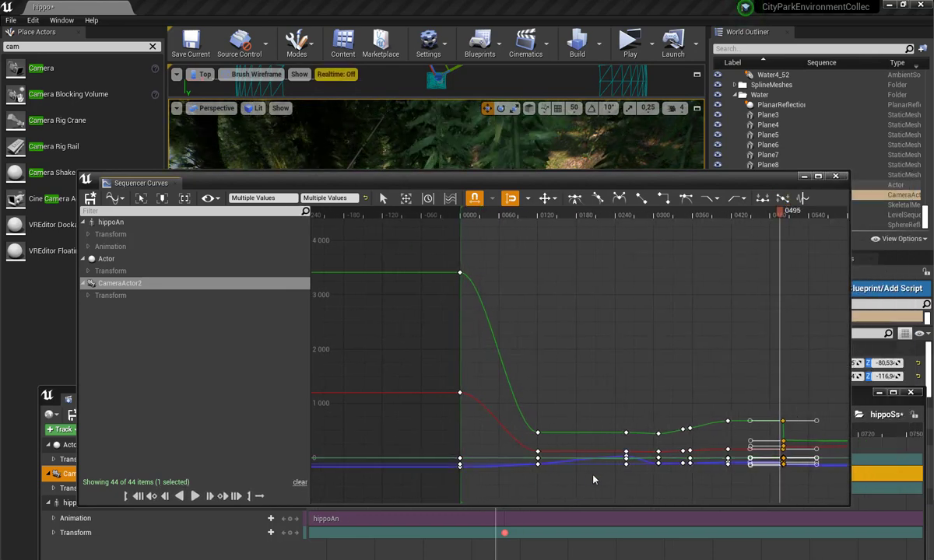
pyautogui.press('f')
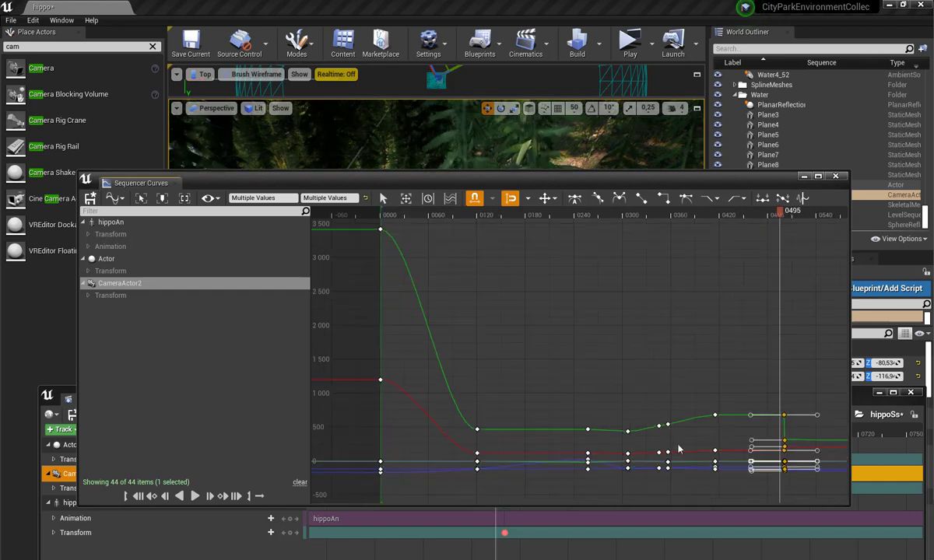
pyautogui.scroll(-1, 679, 448)
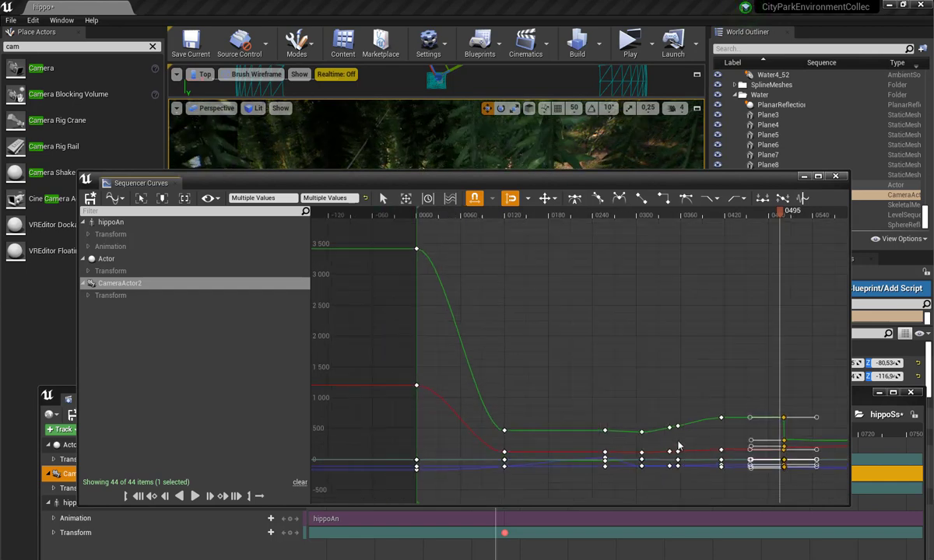
pyautogui.scroll(-1, 679, 447)
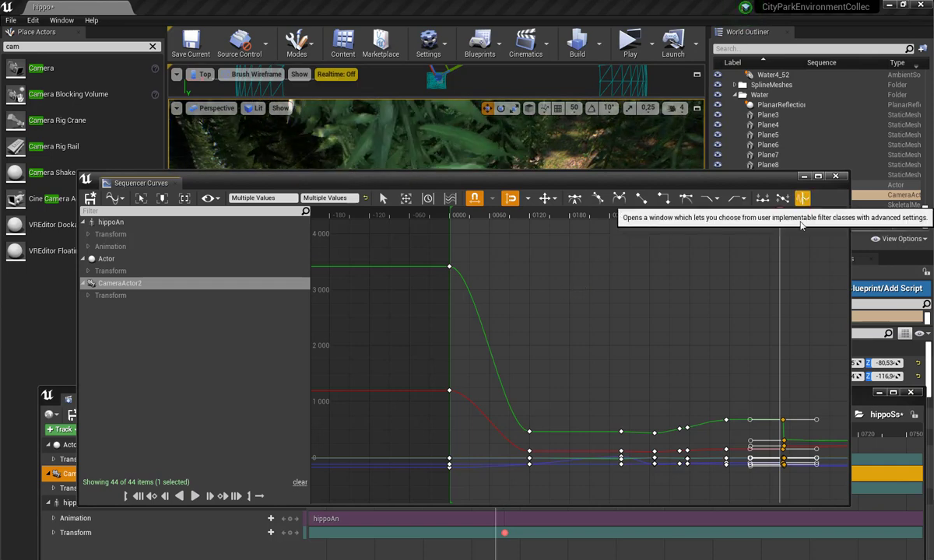
pyautogui.click(802, 198)
pyautogui.click(589, 180)
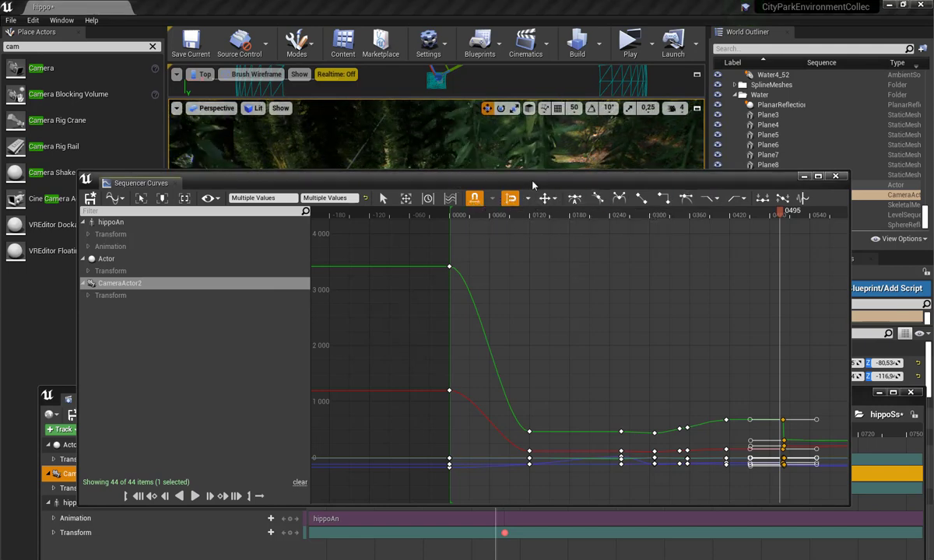
pyautogui.moveTo(533, 184); pyautogui.dragTo(533, 172)
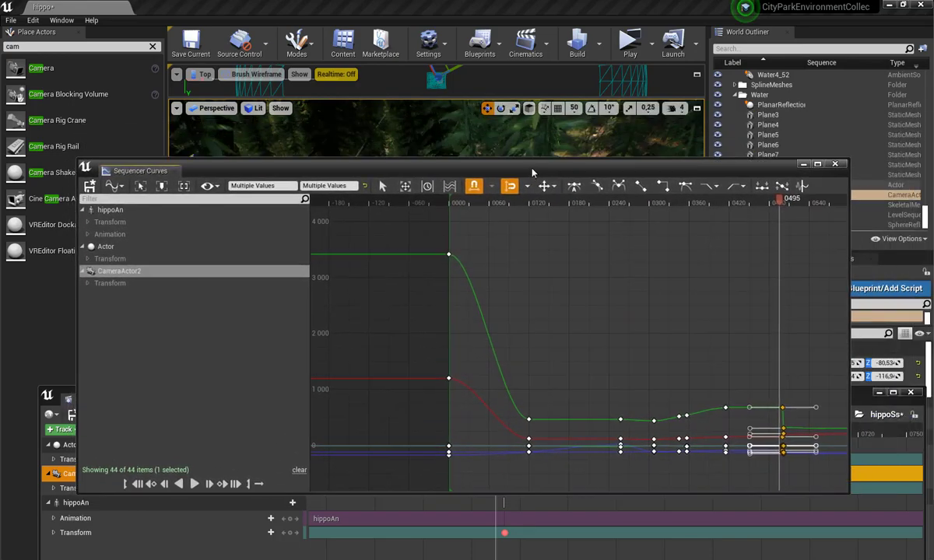
pyautogui.moveTo(533, 172); pyautogui.dragTo(529, 185)
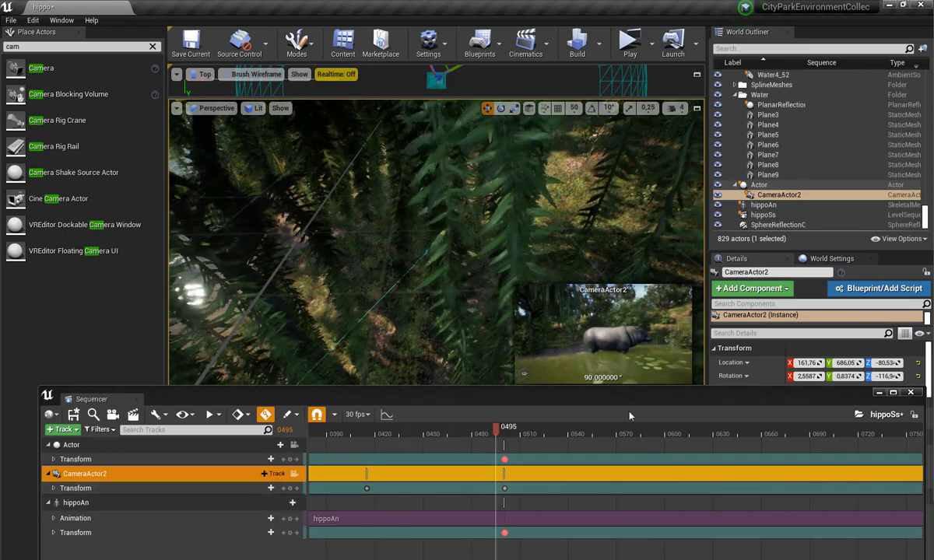
# - Jump the playhead to frame 0741 and zoom the timeline out
pyautogui.moveTo(630, 395); pyautogui.dragTo(618, 401)
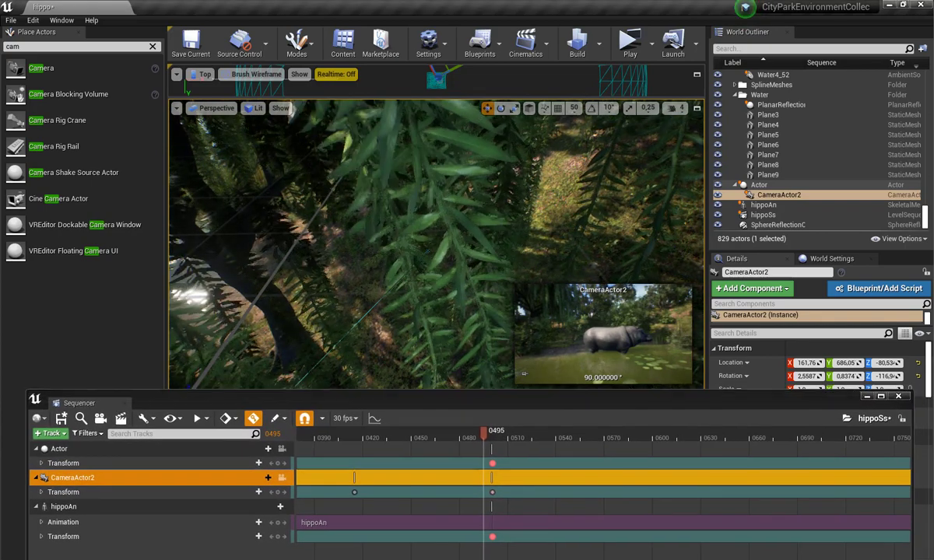
pyautogui.moveTo(436, 241); pyautogui.dragTo(436, 241, button='right')
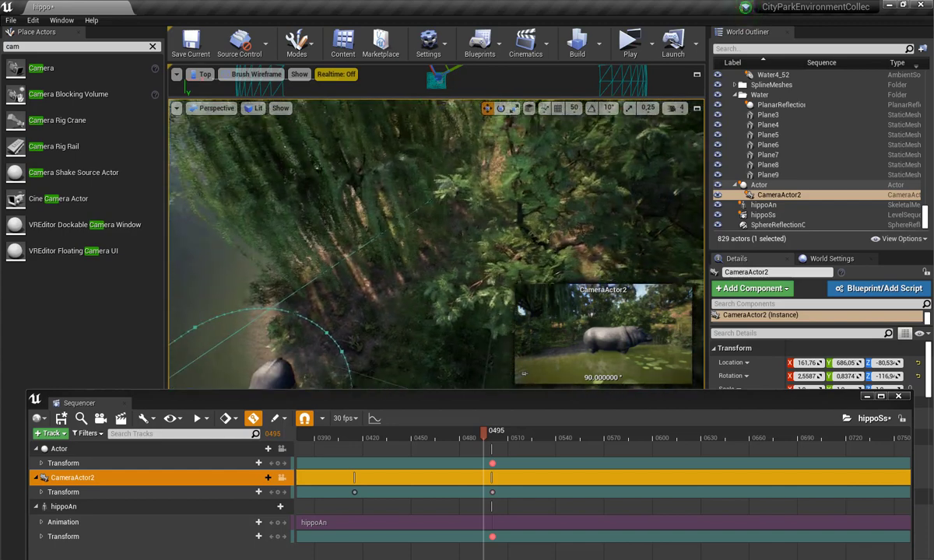
pyautogui.moveTo(480, 343); pyautogui.dragTo(479, 343, button='right')
pyautogui.moveTo(488, 440); pyautogui.dragTo(501, 442)
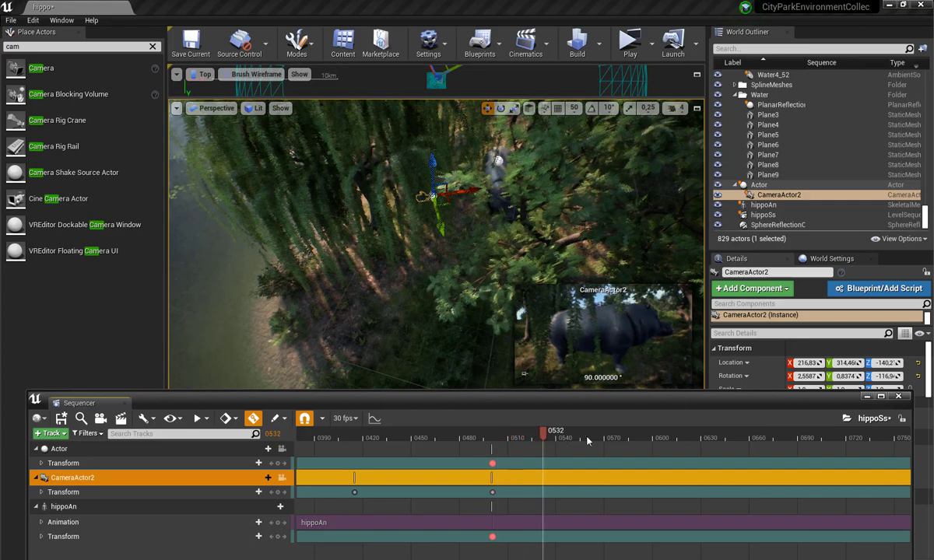
pyautogui.click(882, 458)
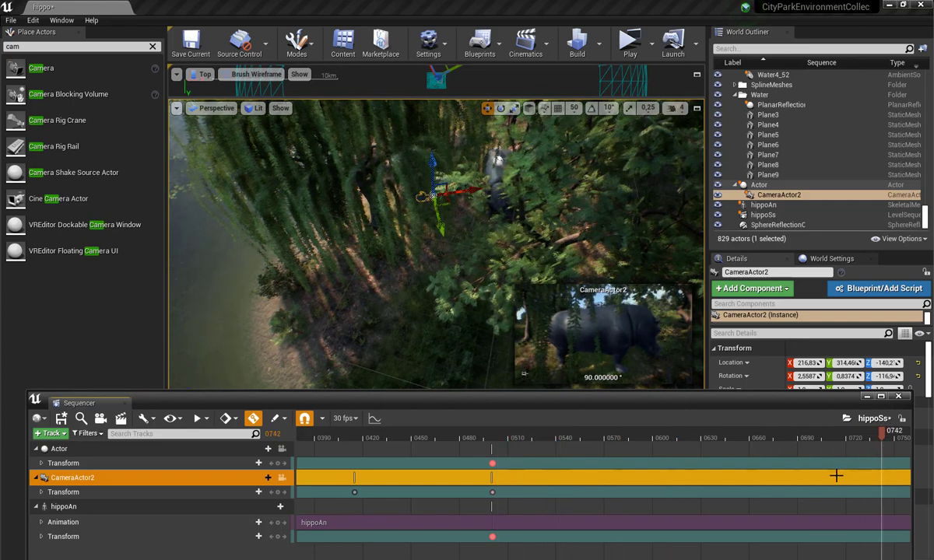
pyautogui.scroll(-4, 726, 491)
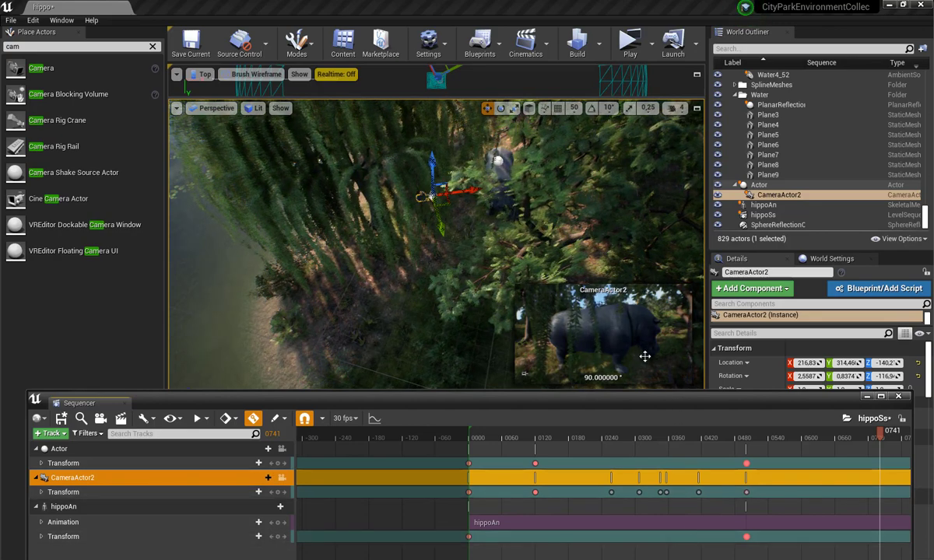
# - Rotate the Actor at frame 0979 to add a rotation key at the sequence's end
pyautogui.moveTo(675, 402); pyautogui.dragTo(576, 337)
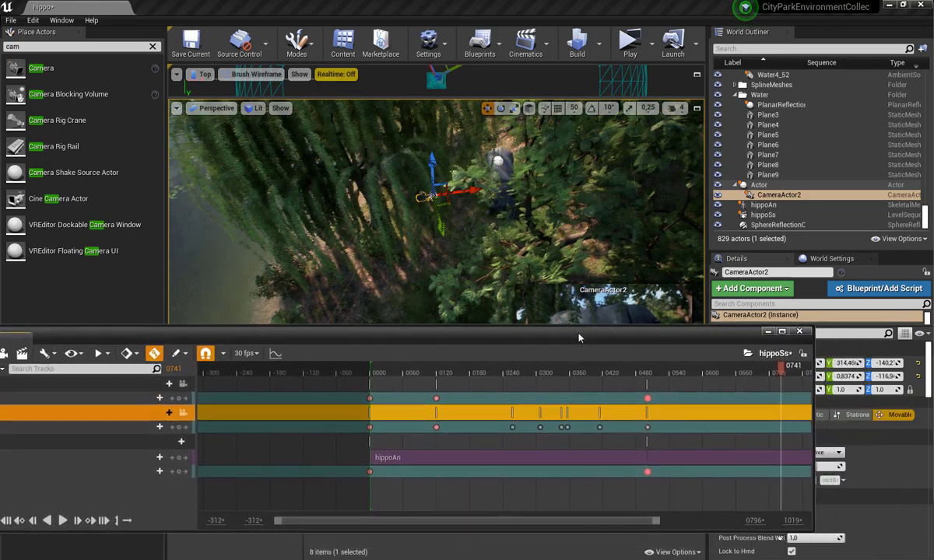
pyautogui.moveTo(616, 515); pyautogui.dragTo(703, 523)
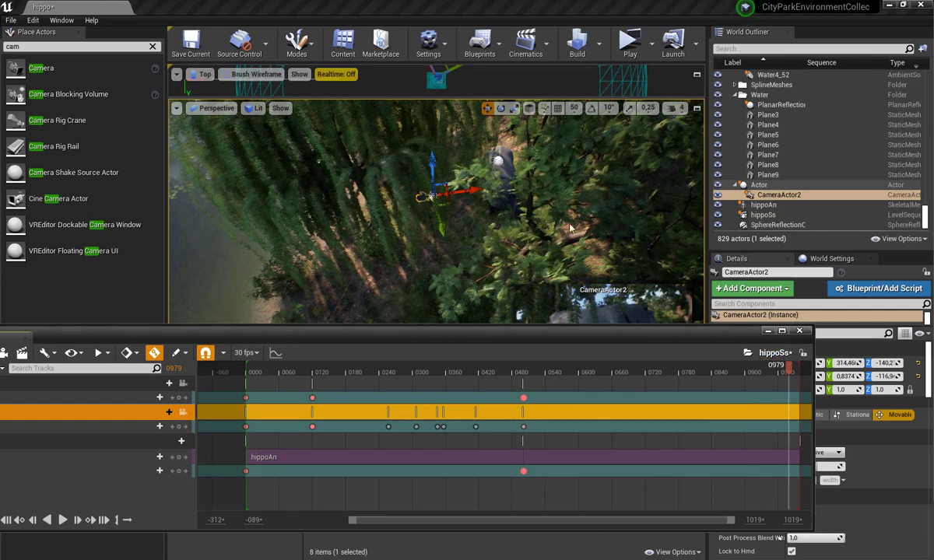
pyautogui.moveTo(548, 204); pyautogui.dragTo(548, 205, button='right')
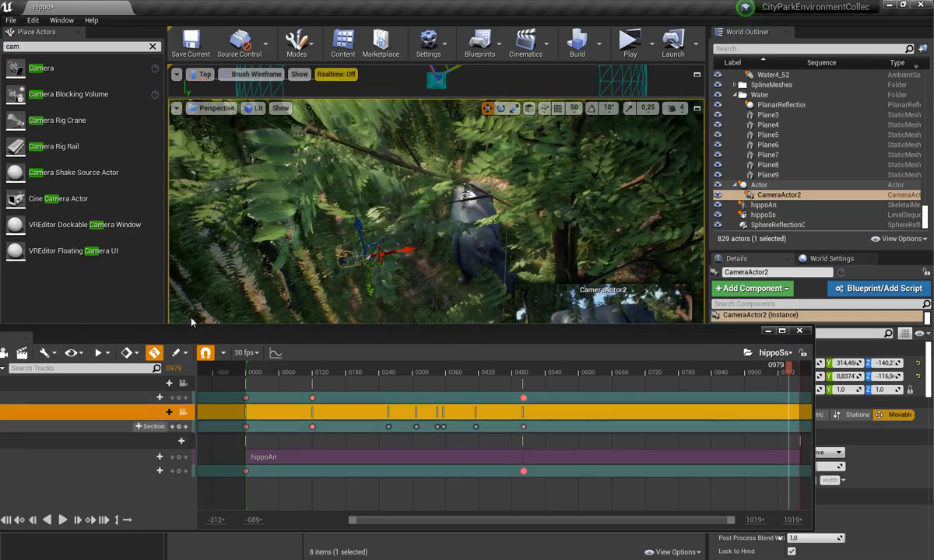
pyautogui.moveTo(201, 337); pyautogui.dragTo(242, 331)
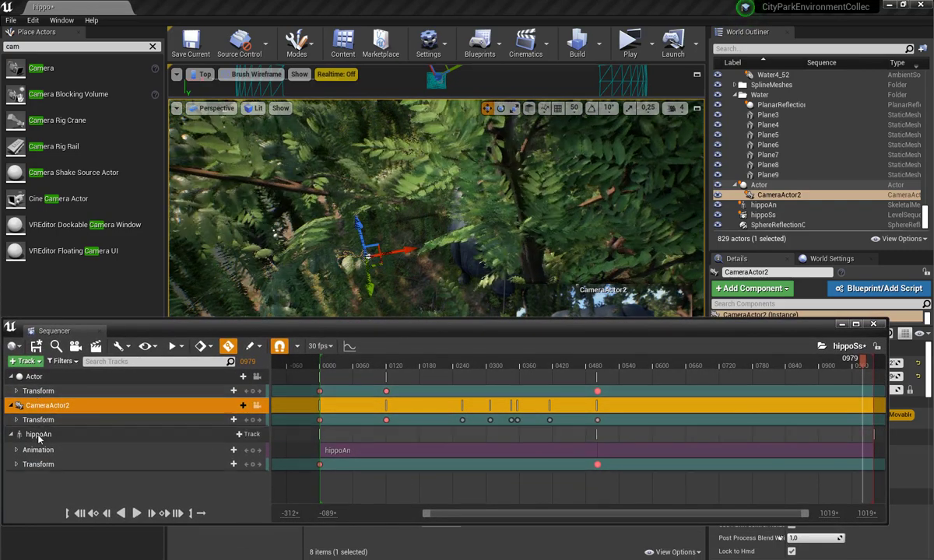
pyautogui.click(34, 377)
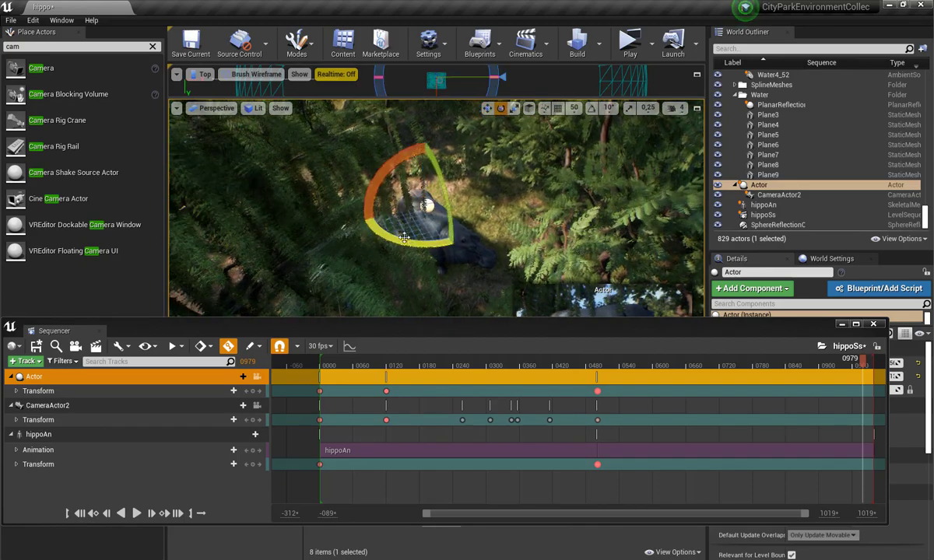
pyautogui.moveTo(409, 243)
pyautogui.mouseDown()
pyautogui.moveTo(366, 195)
pyautogui.moveTo(350, 248)
pyautogui.mouseUp()
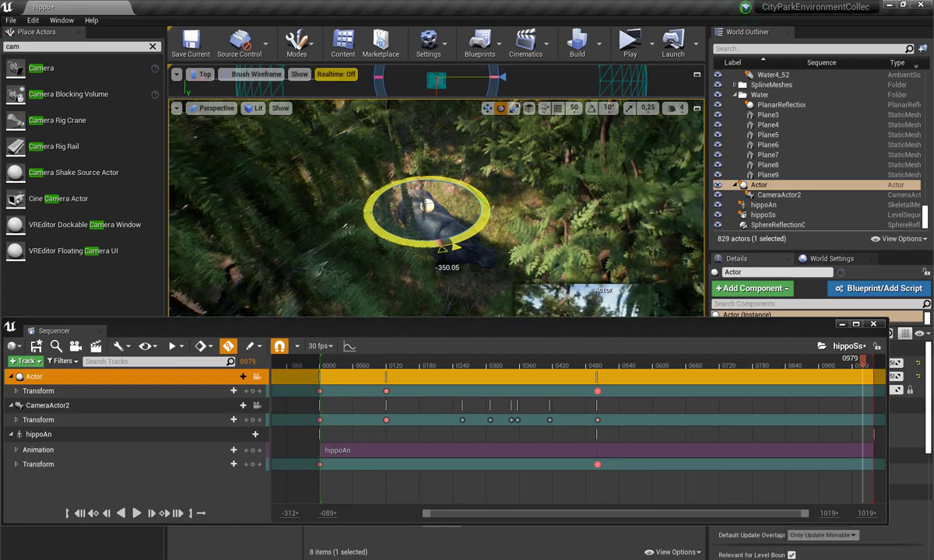
pyautogui.moveTo(350, 248); pyautogui.dragTo(448, 246)
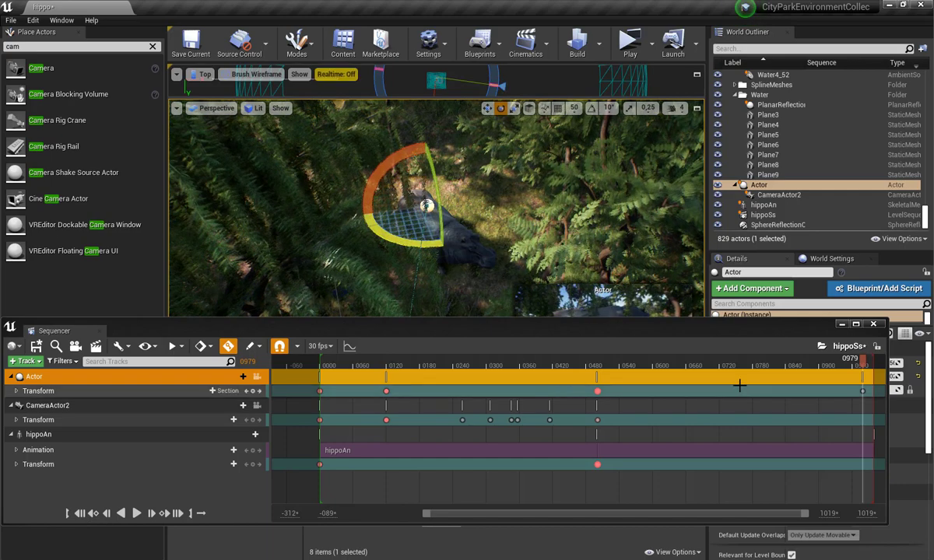
pyautogui.moveTo(660, 359); pyautogui.dragTo(633, 363)
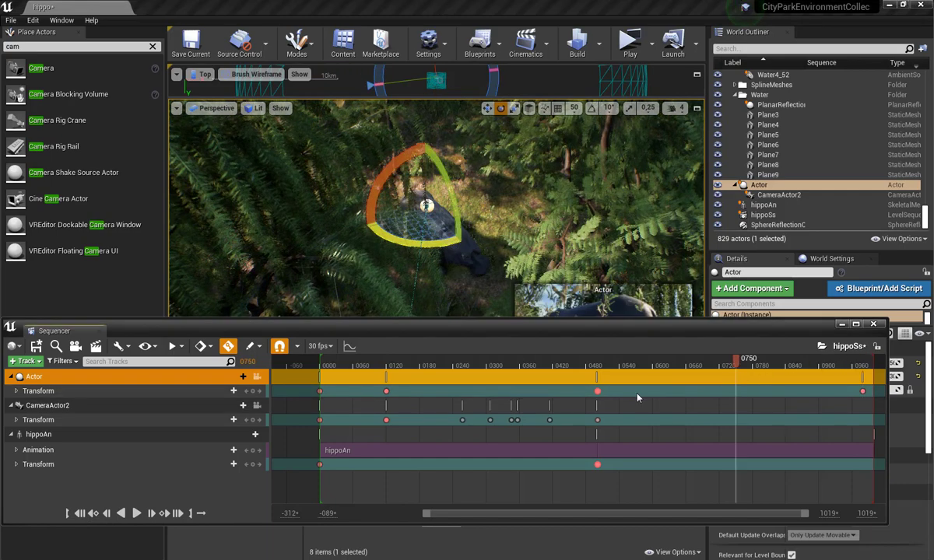
# - At frame 0569, move CameraActor2 down and right past the hippo
pyautogui.click(81, 406)
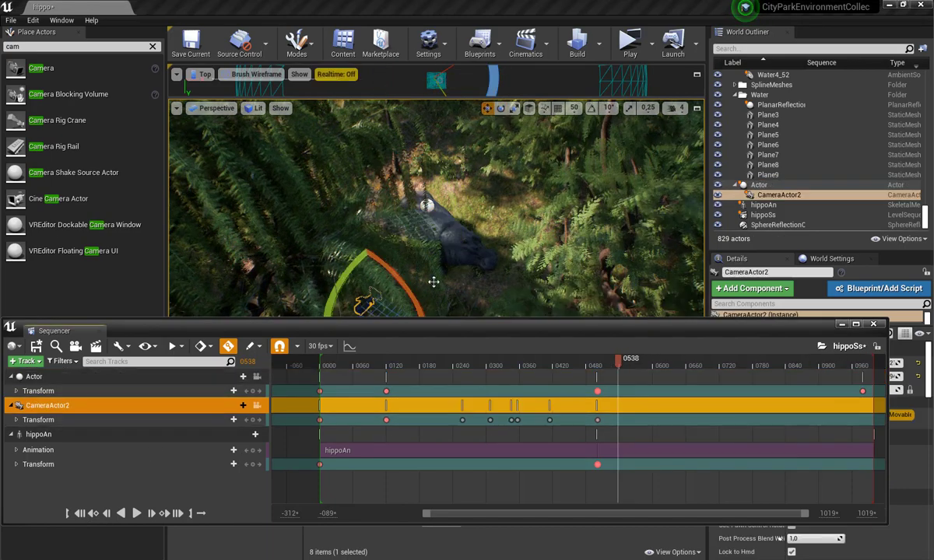
pyautogui.moveTo(496, 324); pyautogui.dragTo(468, 432)
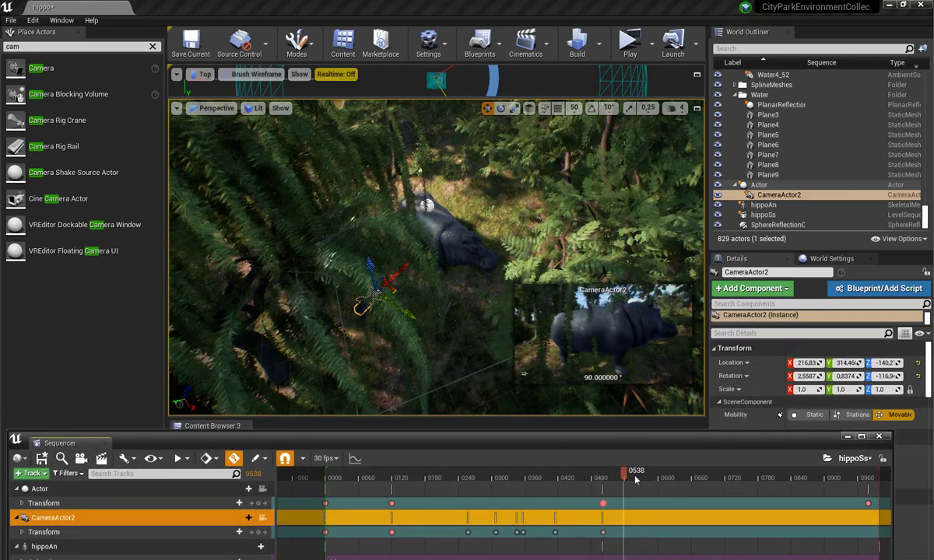
pyautogui.moveTo(627, 479); pyautogui.dragTo(674, 483)
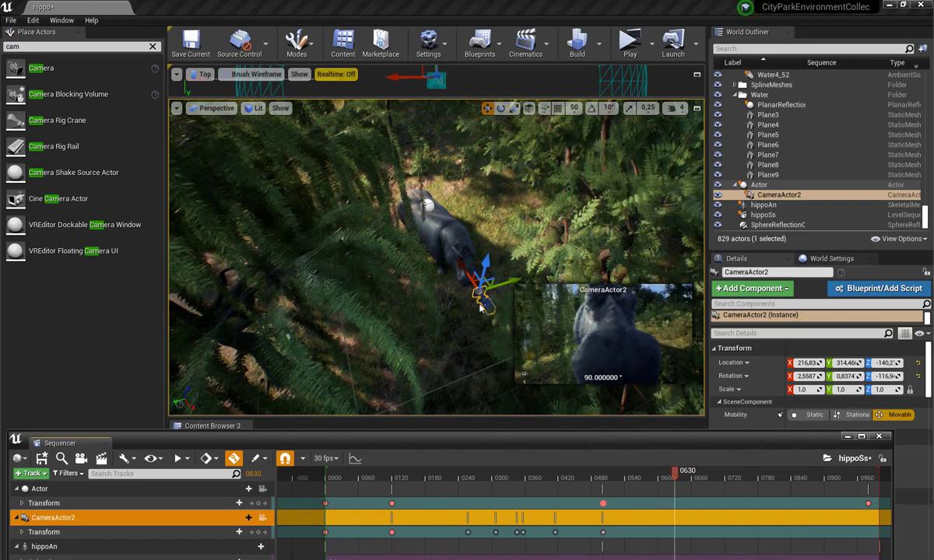
pyautogui.moveTo(462, 267); pyautogui.dragTo(498, 312)
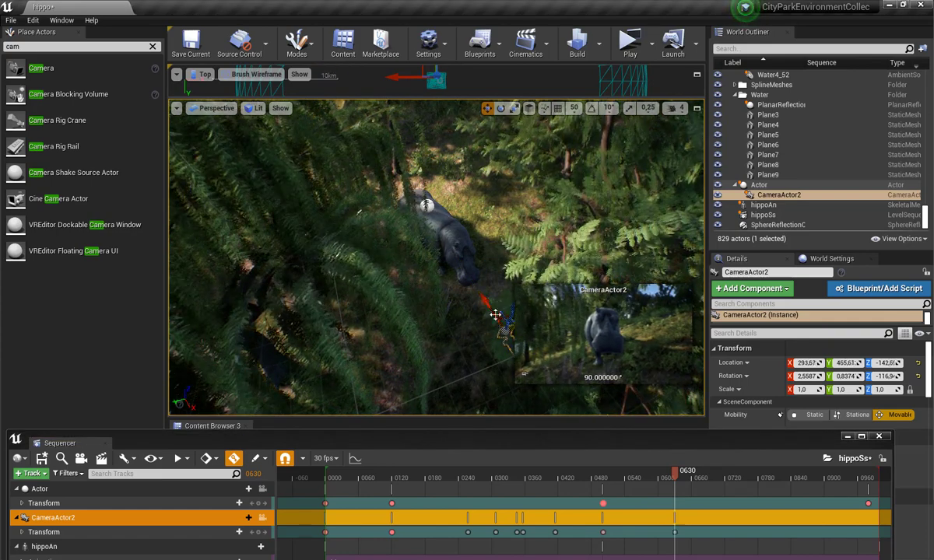
# - Around frame 0664, raise CameraActor2 and rotate it to aim at the hippo
pyautogui.moveTo(674, 478); pyautogui.dragTo(716, 478)
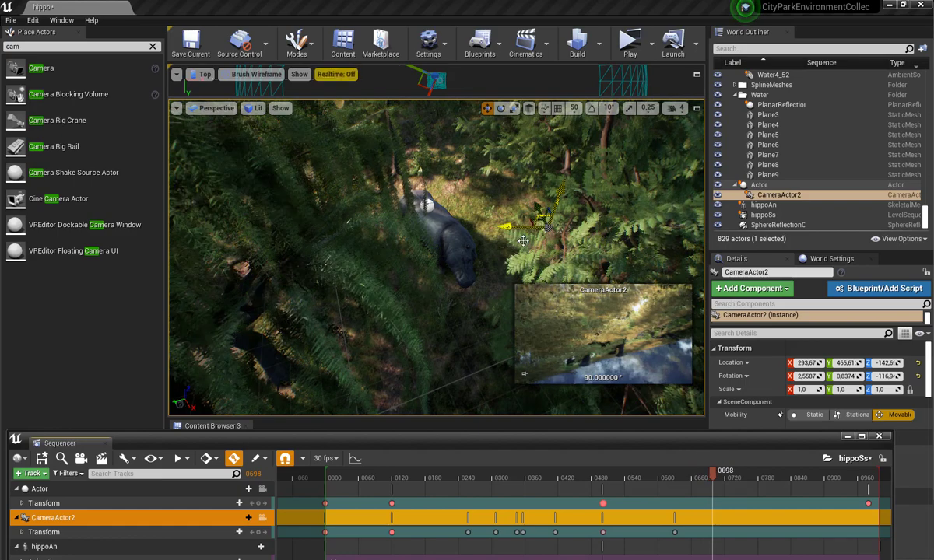
pyautogui.moveTo(523, 241); pyautogui.dragTo(526, 232, button='right')
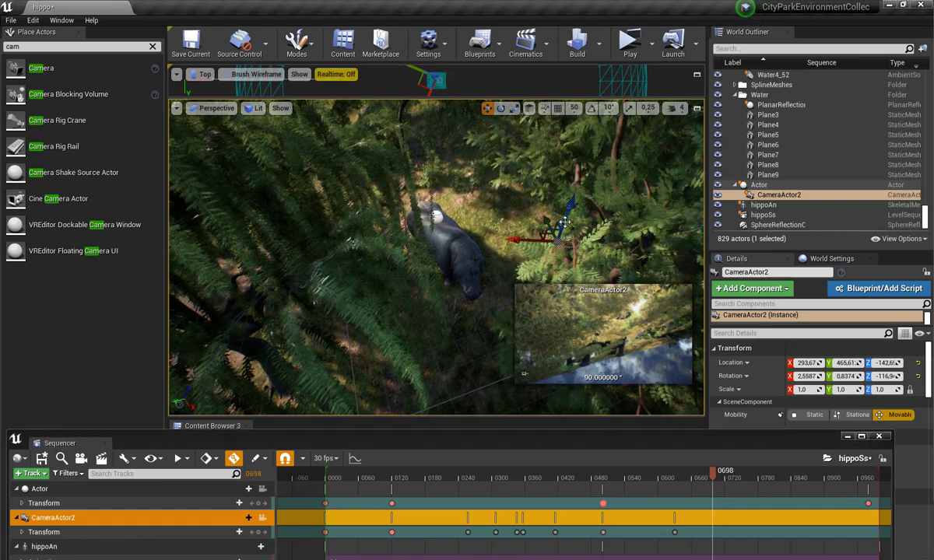
pyautogui.moveTo(564, 222); pyautogui.dragTo(562, 168)
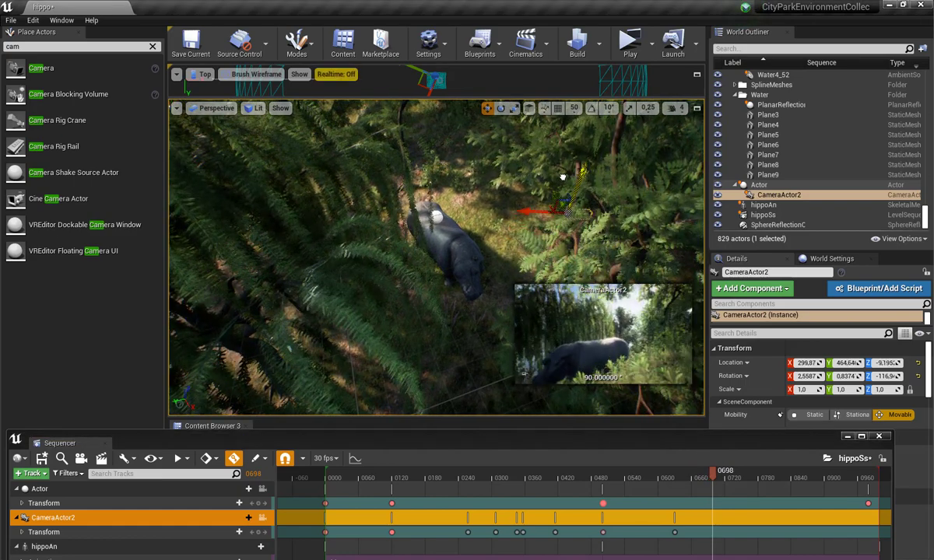
pyautogui.press('e')
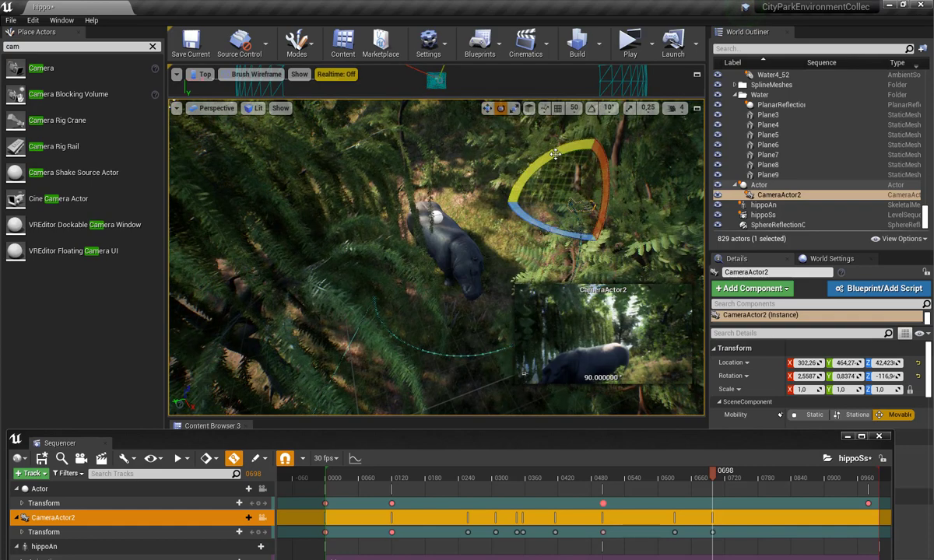
pyautogui.moveTo(555, 154); pyautogui.dragTo(507, 207)
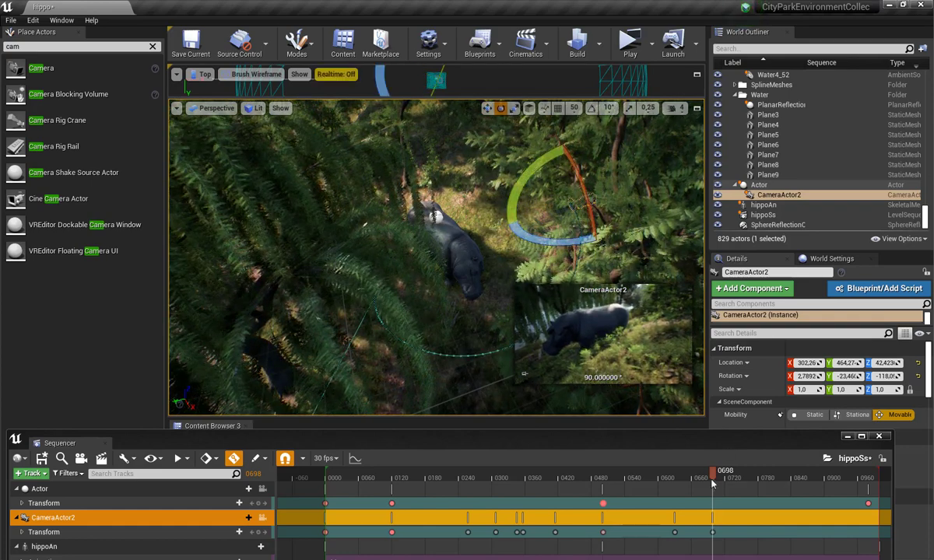
# - Nudge CameraActor2 forward and up, then check framing from frame 0640 to 0663
pyautogui.moveTo(707, 480); pyautogui.dragTo(693, 488)
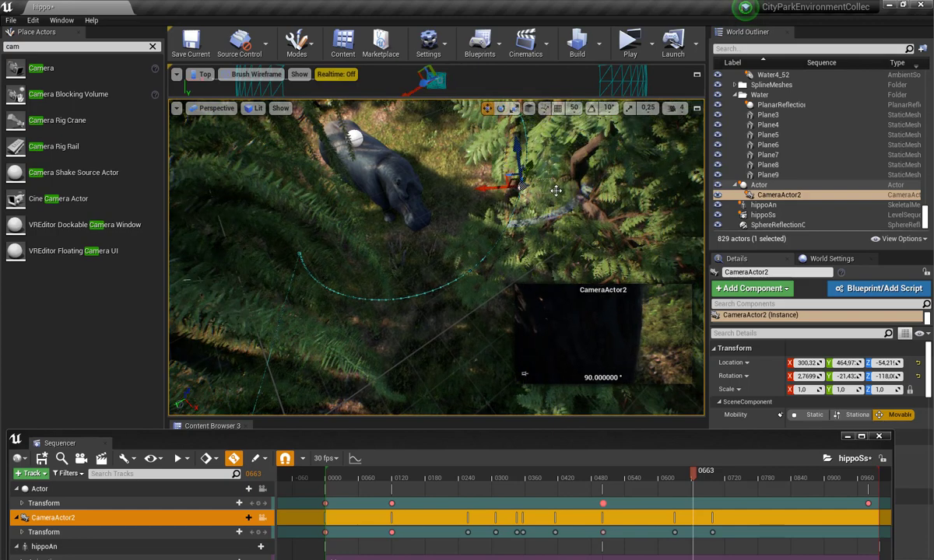
pyautogui.moveTo(496, 187); pyautogui.dragTo(473, 195)
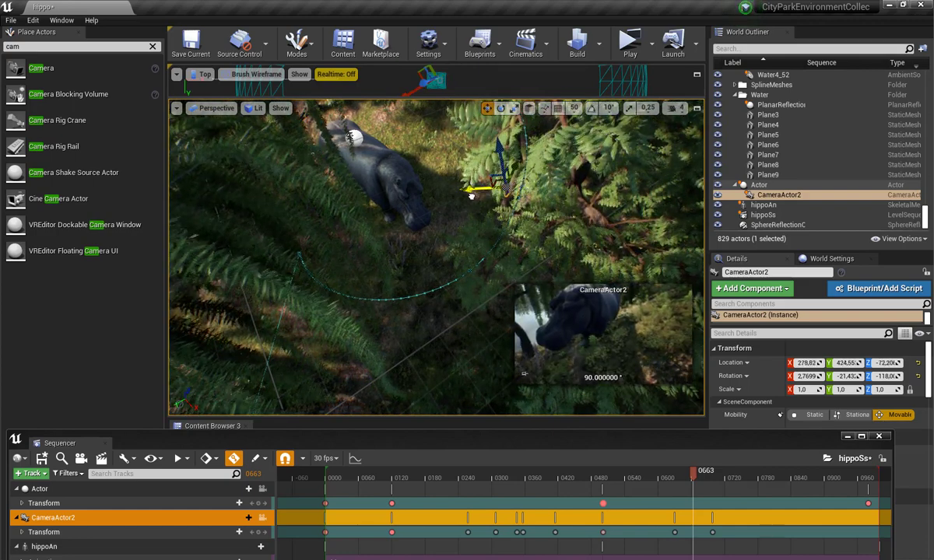
pyautogui.moveTo(498, 160); pyautogui.dragTo(498, 154)
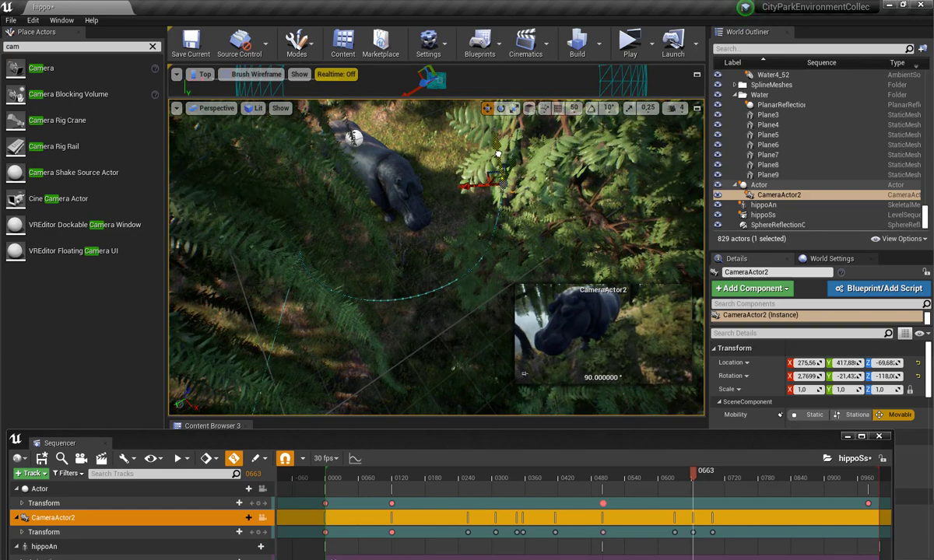
pyautogui.click(681, 480)
pyautogui.moveTo(669, 482); pyautogui.dragTo(767, 479)
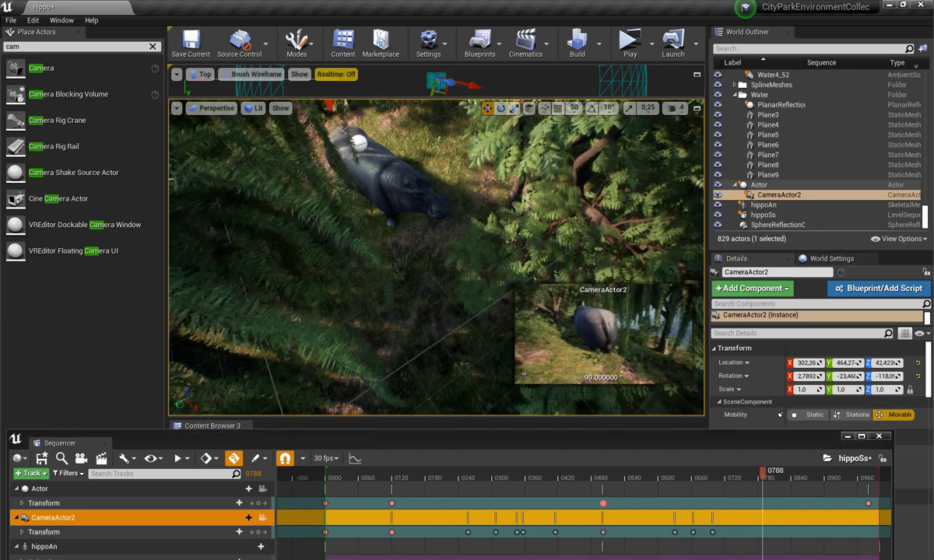
# - Raise CameraActor2, then around frame 0823 lower it and tilt it toward the hippo
pyautogui.moveTo(466, 177); pyautogui.dragTo(411, 162, button='right')
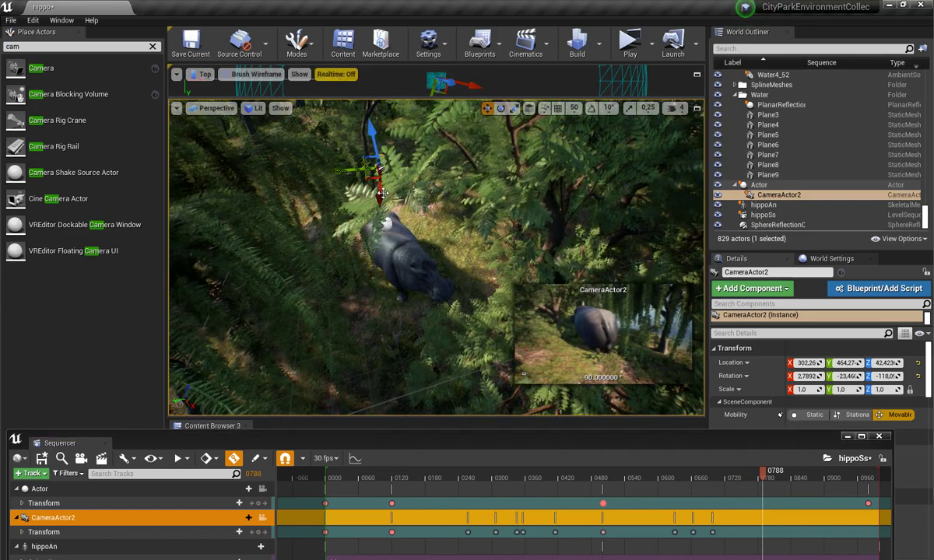
pyautogui.moveTo(380, 192); pyautogui.dragTo(379, 168)
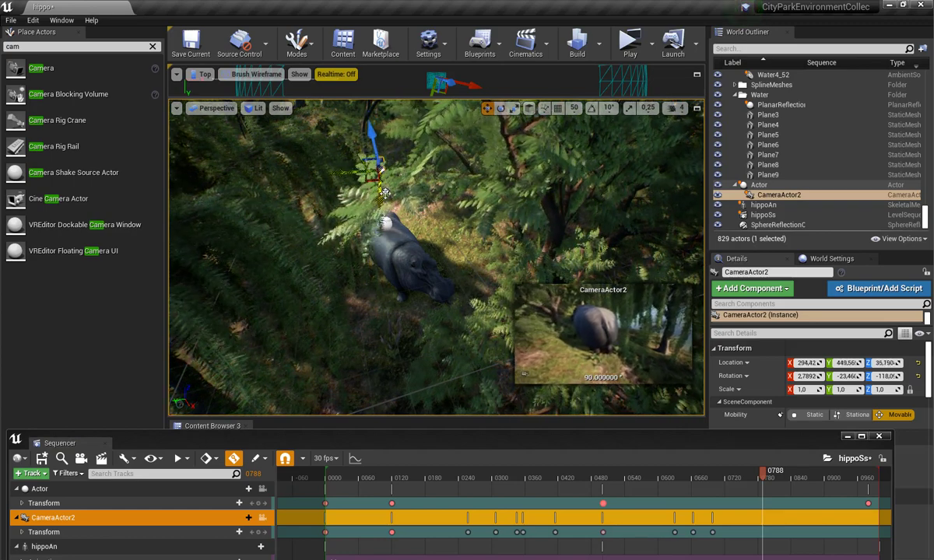
pyautogui.moveTo(771, 478); pyautogui.dragTo(796, 480)
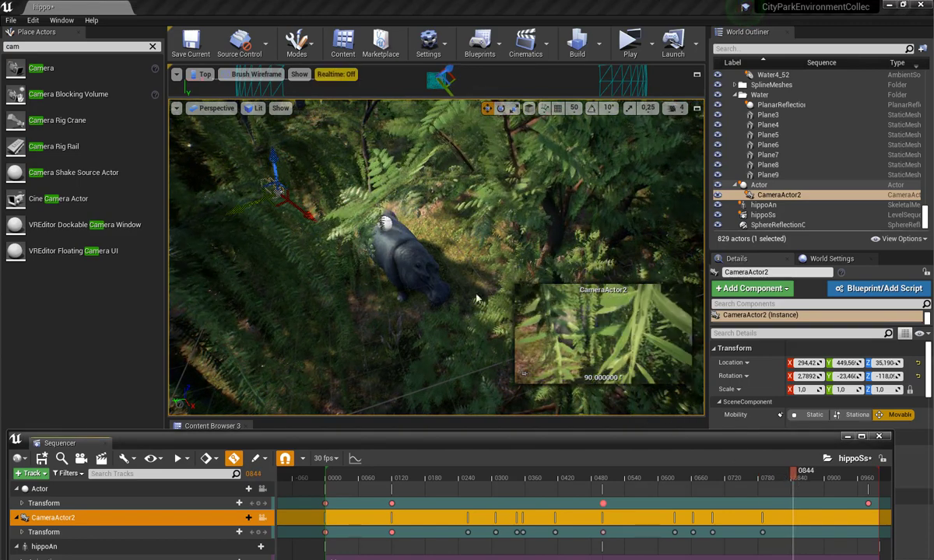
pyautogui.moveTo(418, 234); pyautogui.dragTo(419, 235, button='right')
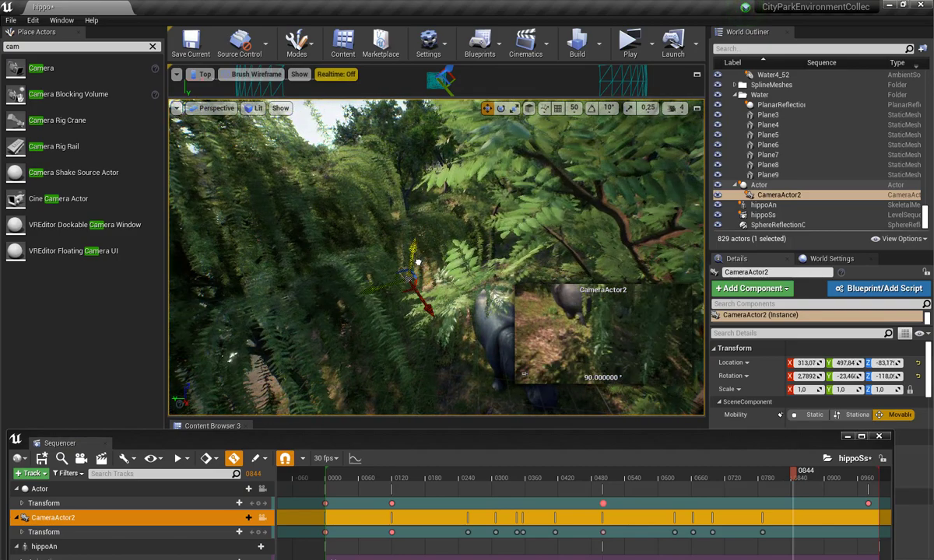
pyautogui.moveTo(418, 262); pyautogui.dragTo(419, 274)
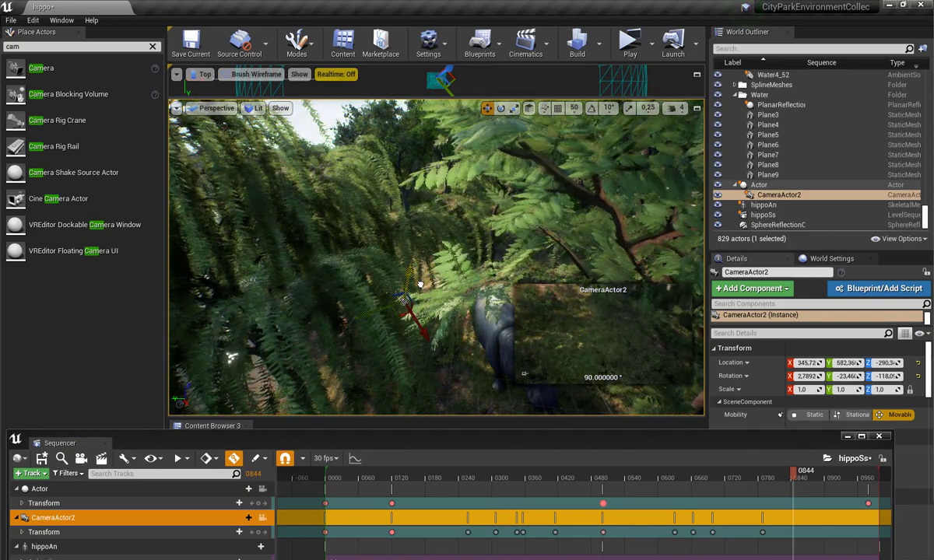
pyautogui.press('e')
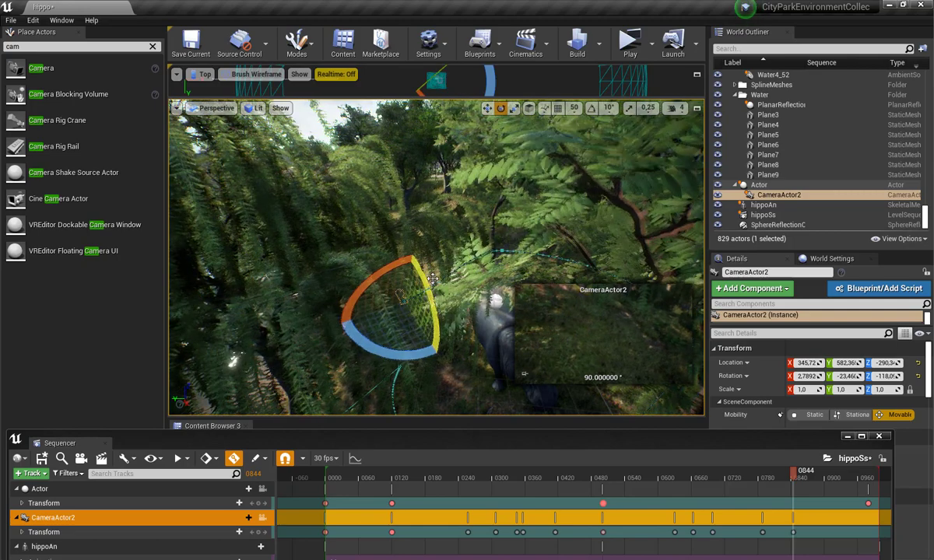
pyautogui.moveTo(432, 278); pyautogui.dragTo(428, 336)
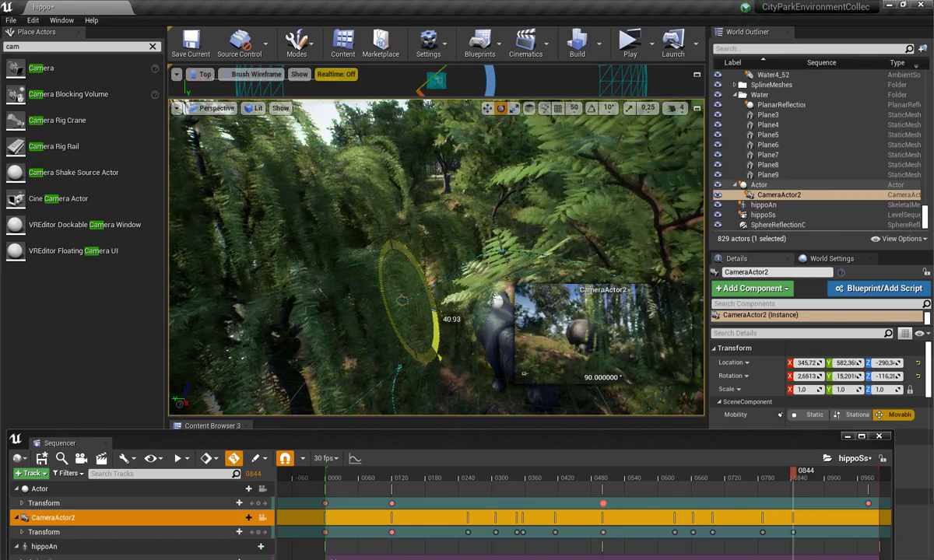
pyautogui.moveTo(428, 337); pyautogui.dragTo(417, 307)
# - Rotate CameraActor2 to reframe the hippo later in the shot and shift its position slightly
pyautogui.press('w')
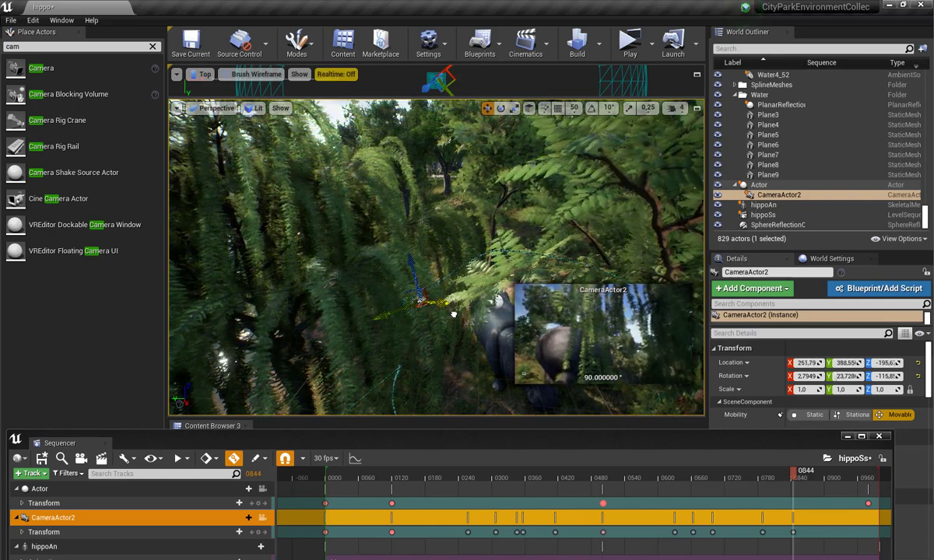
pyautogui.press('e')
pyautogui.moveTo(443, 282); pyautogui.dragTo(462, 320)
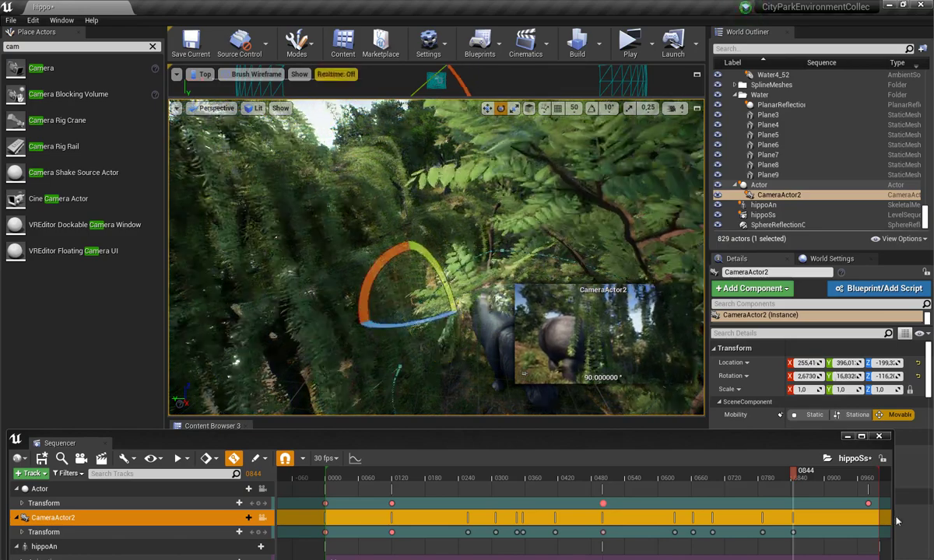
pyautogui.moveTo(795, 482); pyautogui.dragTo(868, 484)
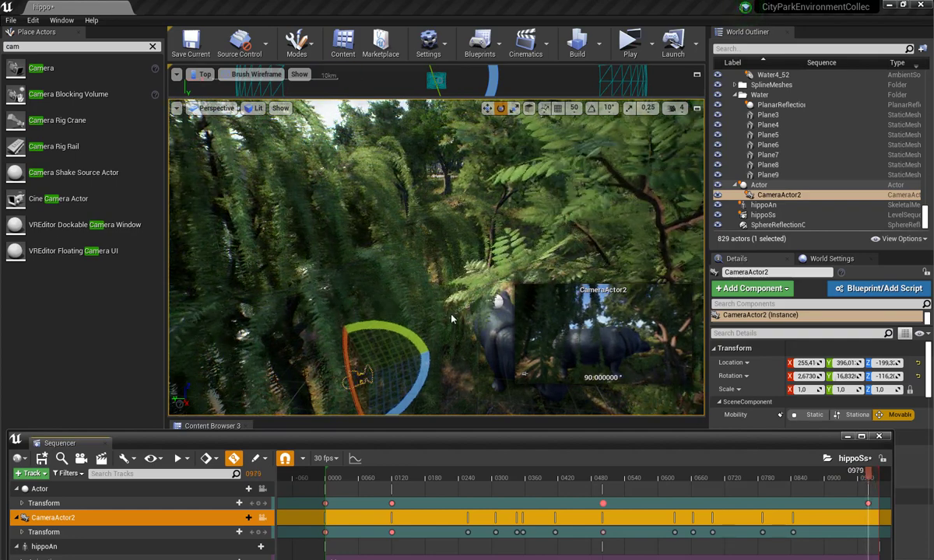
pyautogui.moveTo(417, 346)
pyautogui.mouseDown()
pyautogui.moveTo(431, 350)
pyautogui.moveTo(376, 379)
pyautogui.mouseUp()
pyautogui.press('w')
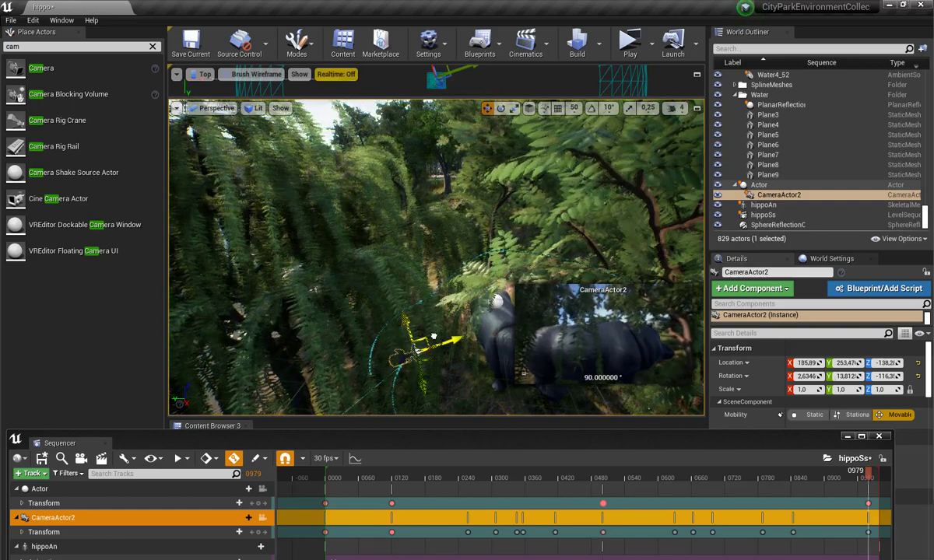
pyautogui.moveTo(437, 336)
pyautogui.mouseDown()
pyautogui.moveTo(463, 397)
pyautogui.moveTo(472, 327)
pyautogui.mouseUp()
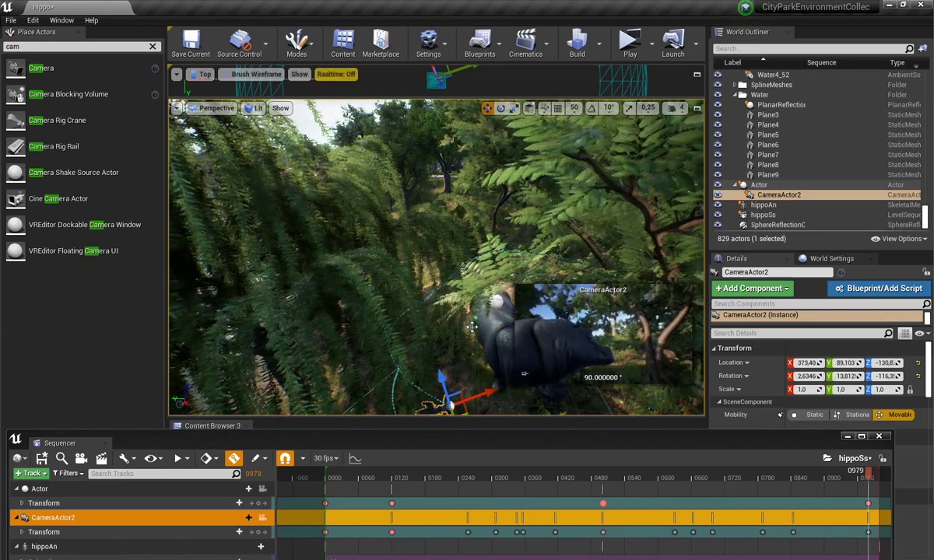
# - Turn CameraActor2 about 20 degrees toward the hippo, lower it slightly, and save the sequence
pyautogui.moveTo(472, 327); pyautogui.dragTo(436, 311, button='right')
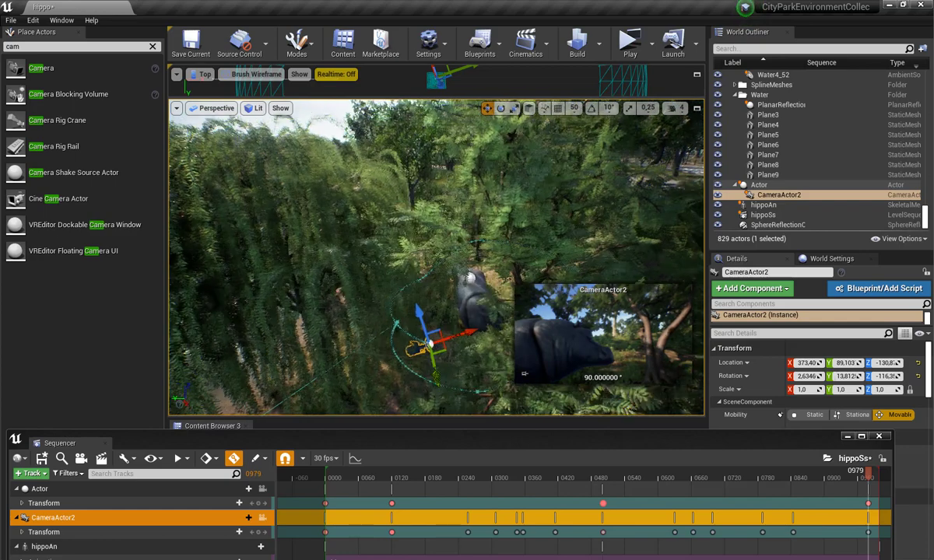
pyautogui.press('e')
pyautogui.moveTo(482, 378)
pyautogui.mouseDown()
pyautogui.moveTo(489, 318)
pyautogui.moveTo(492, 362)
pyautogui.mouseUp()
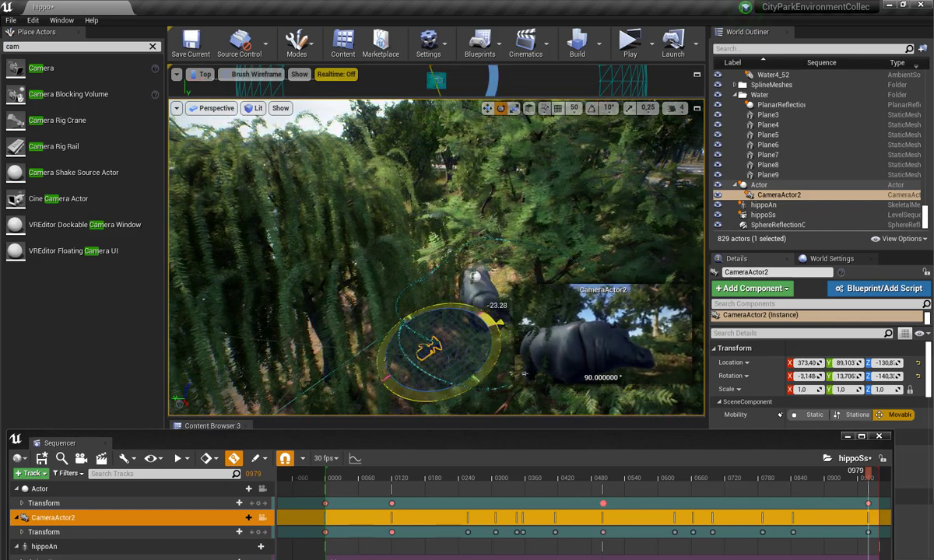
pyautogui.press('w')
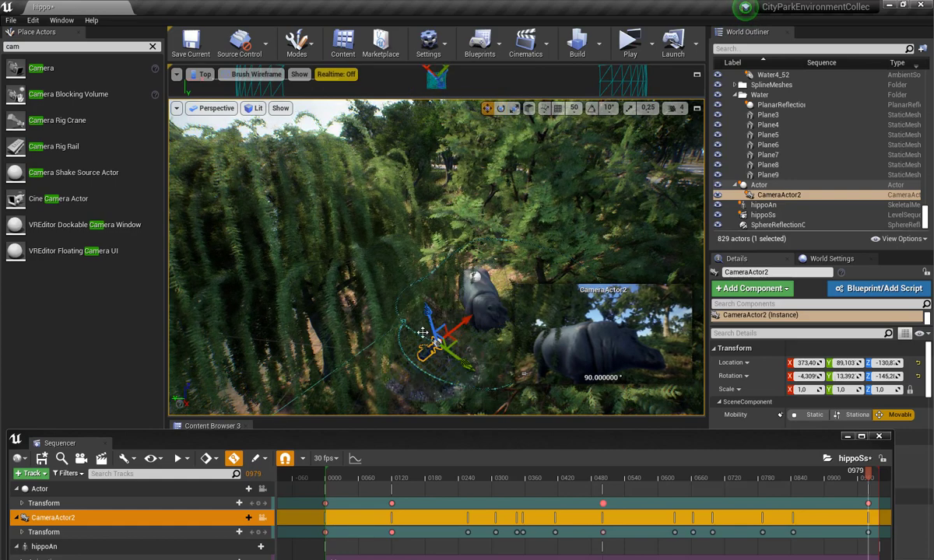
pyautogui.moveTo(436, 342); pyautogui.dragTo(432, 336)
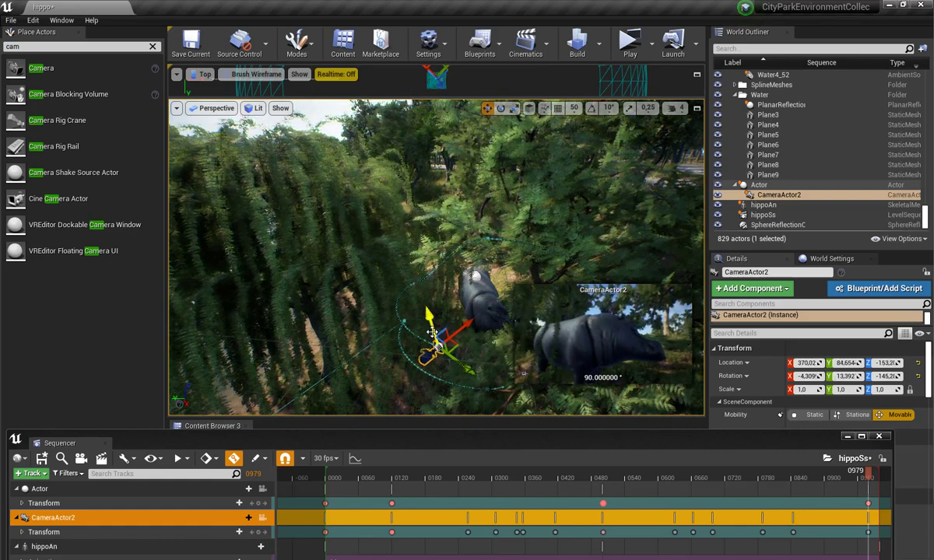
pyautogui.hotkey('ctrl', 's')
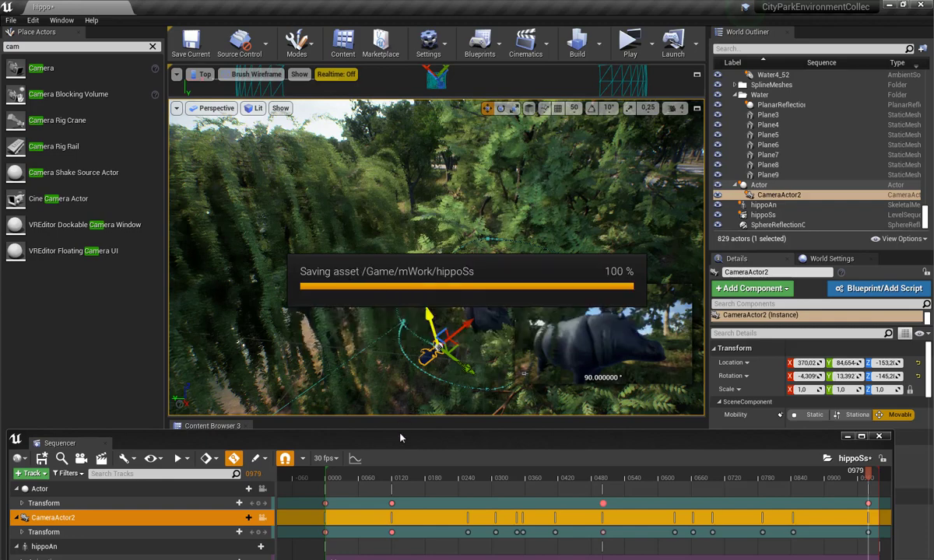
# - Add a Camera Cuts track starting at frame 0000 that films through CameraActor2
pyautogui.moveTo(403, 440); pyautogui.dragTo(413, 345)
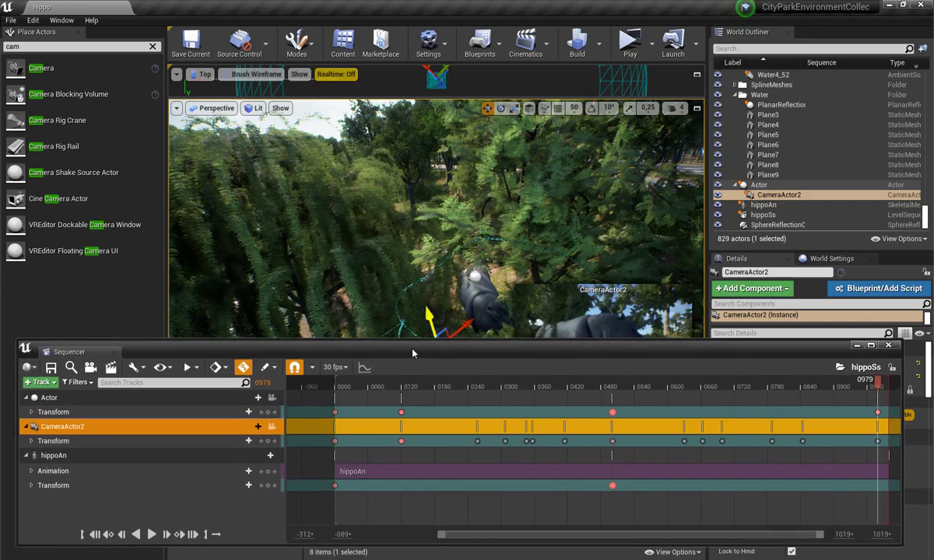
pyautogui.click(39, 378)
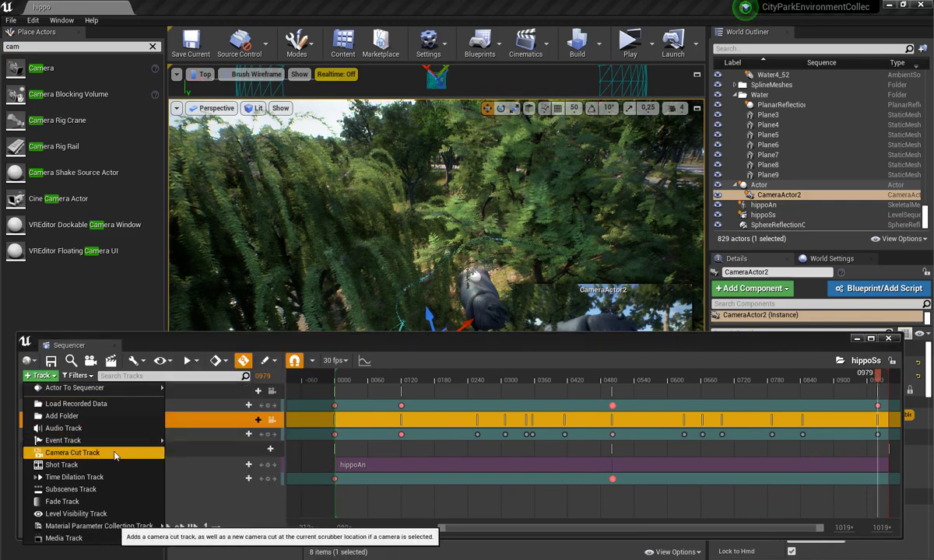
pyautogui.click(90, 458)
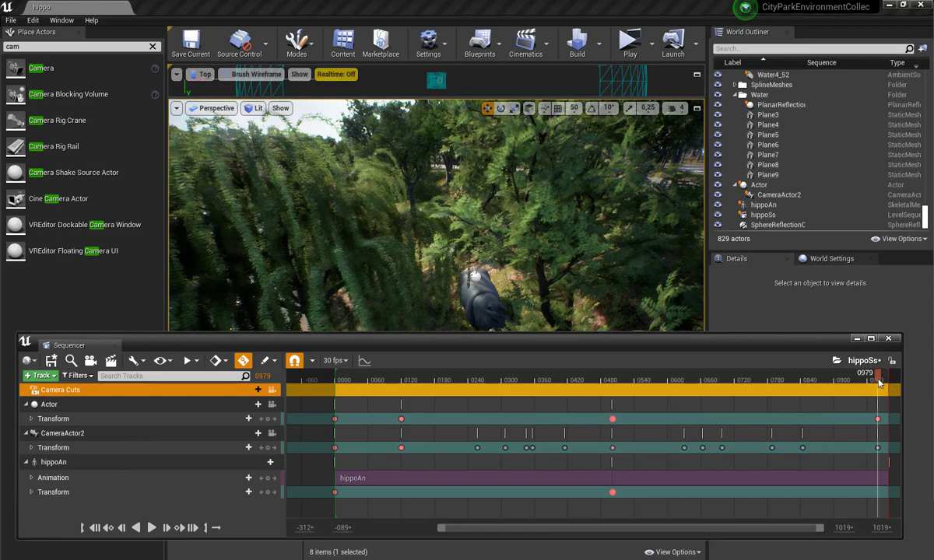
pyautogui.moveTo(692, 379); pyautogui.dragTo(470, 379)
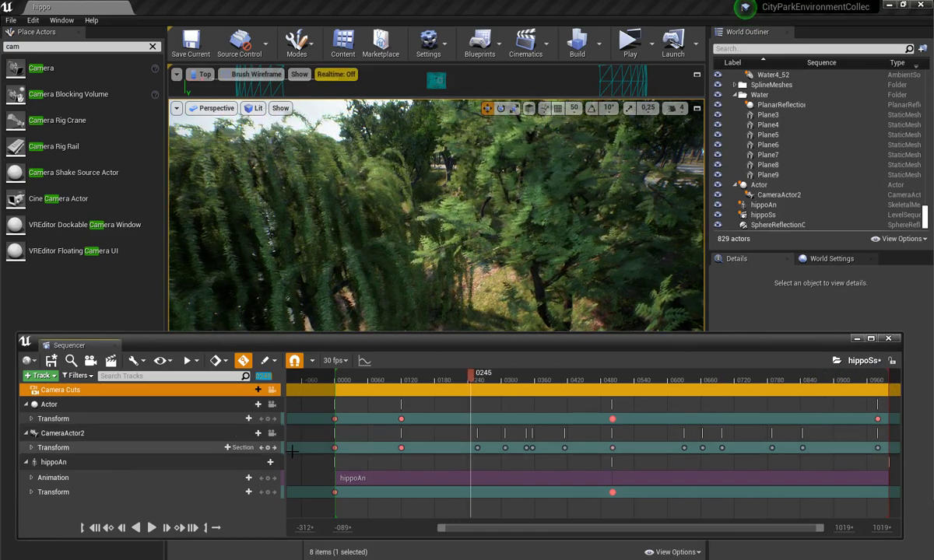
pyautogui.press('Up')
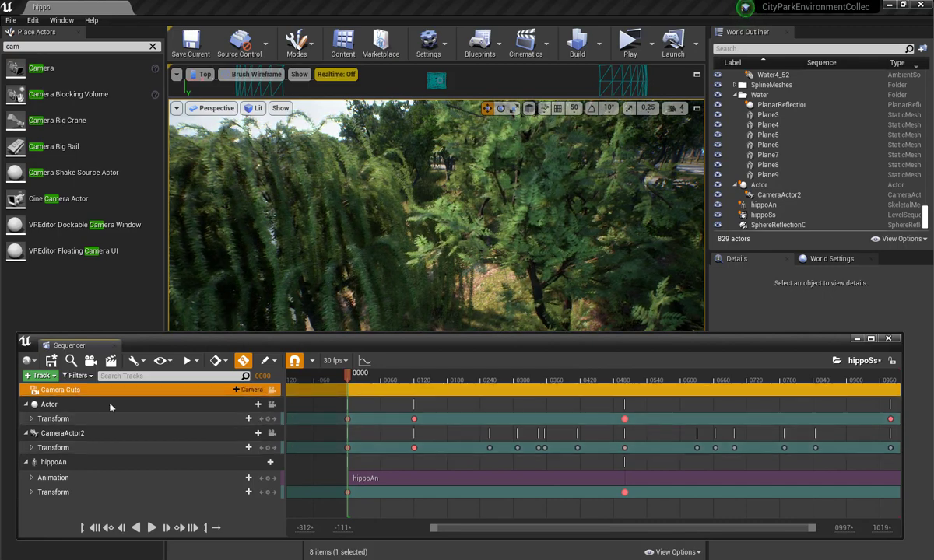
pyautogui.click(252, 390)
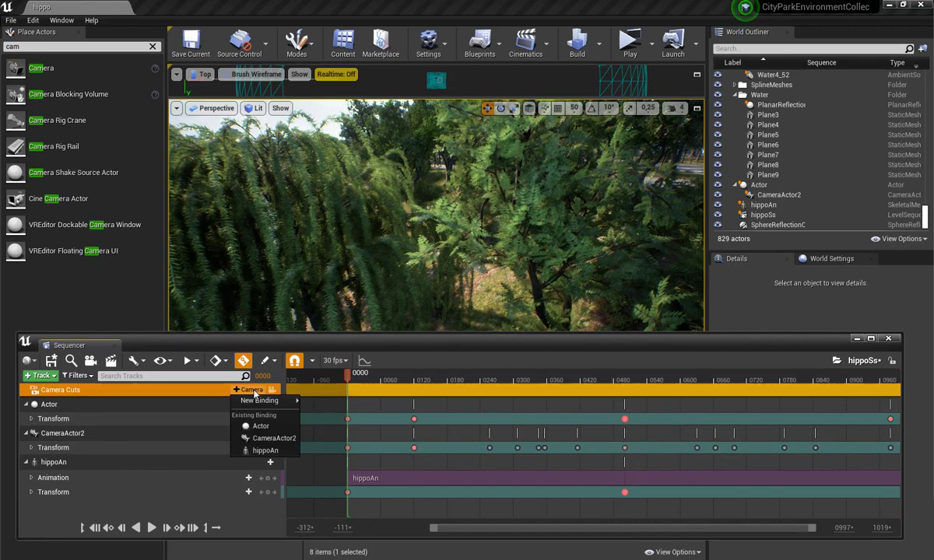
pyautogui.click(265, 439)
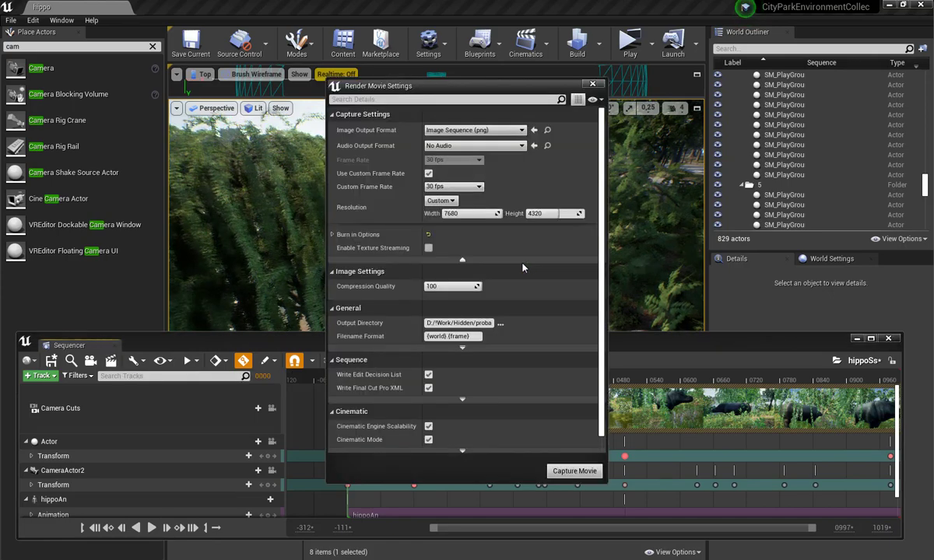
# - Set the render resolution to 1280 x 720 and the output format to Video Sequence (avi)
pyautogui.click(453, 201)
pyautogui.click(444, 232)
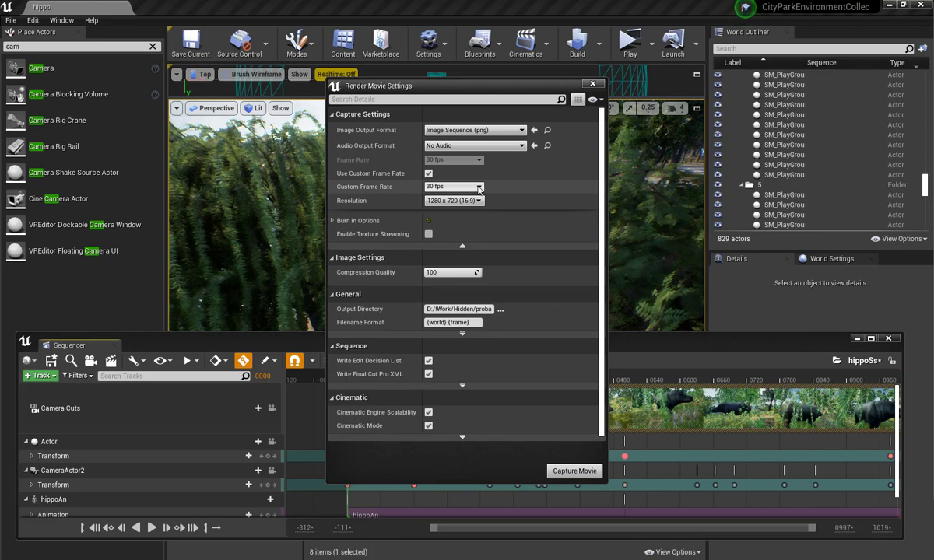
pyautogui.click(521, 130)
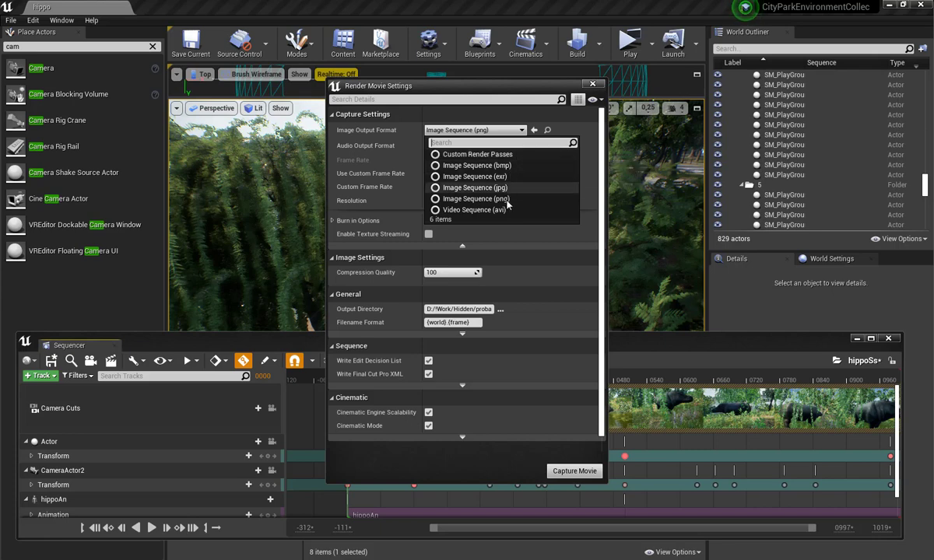
pyautogui.click(483, 210)
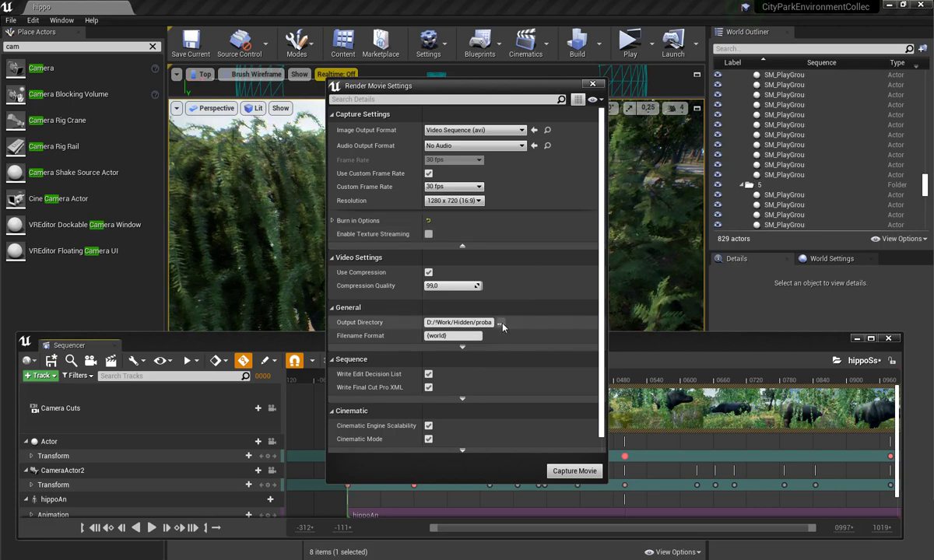
# - Output the render to the Hippo project folder, then capture the movie after saving the sequence
pyautogui.click(501, 323)
pyautogui.click(646, 446)
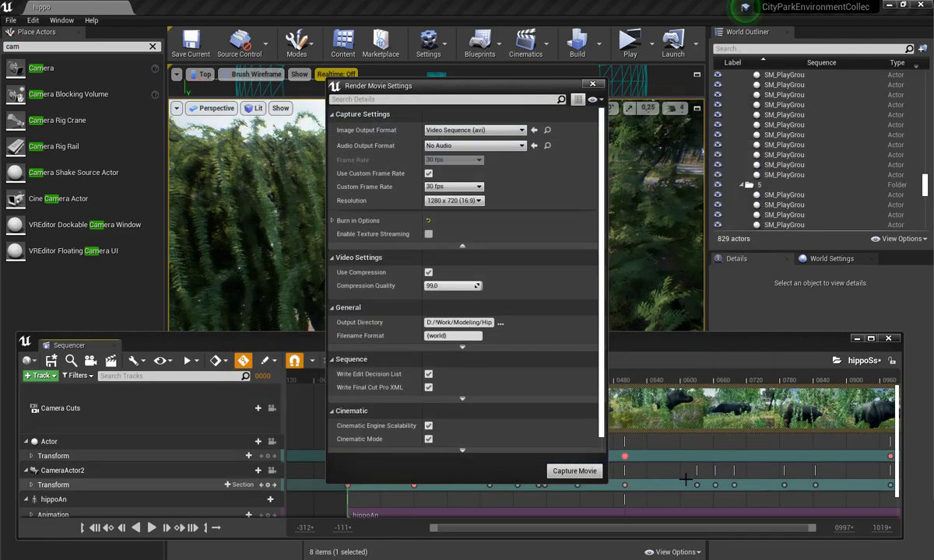
pyautogui.click(575, 472)
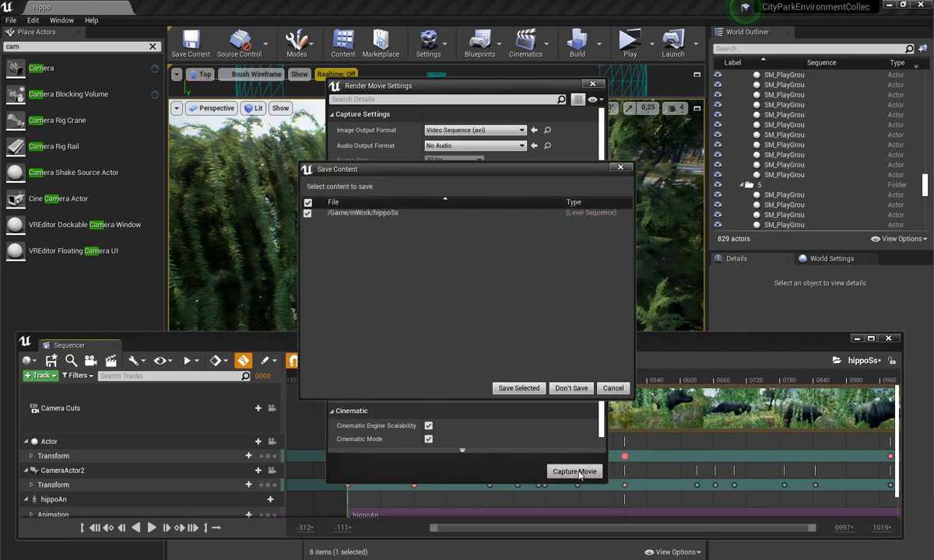
pyautogui.click(529, 391)
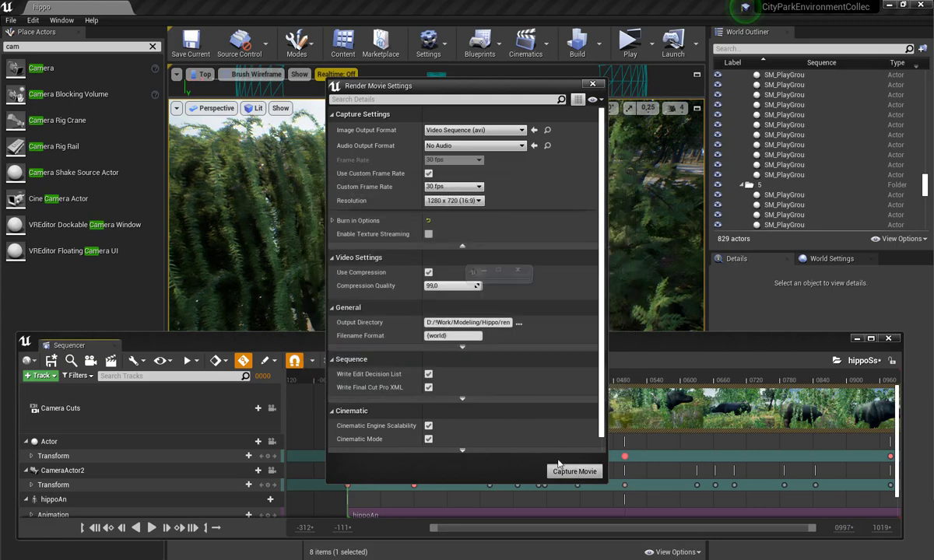